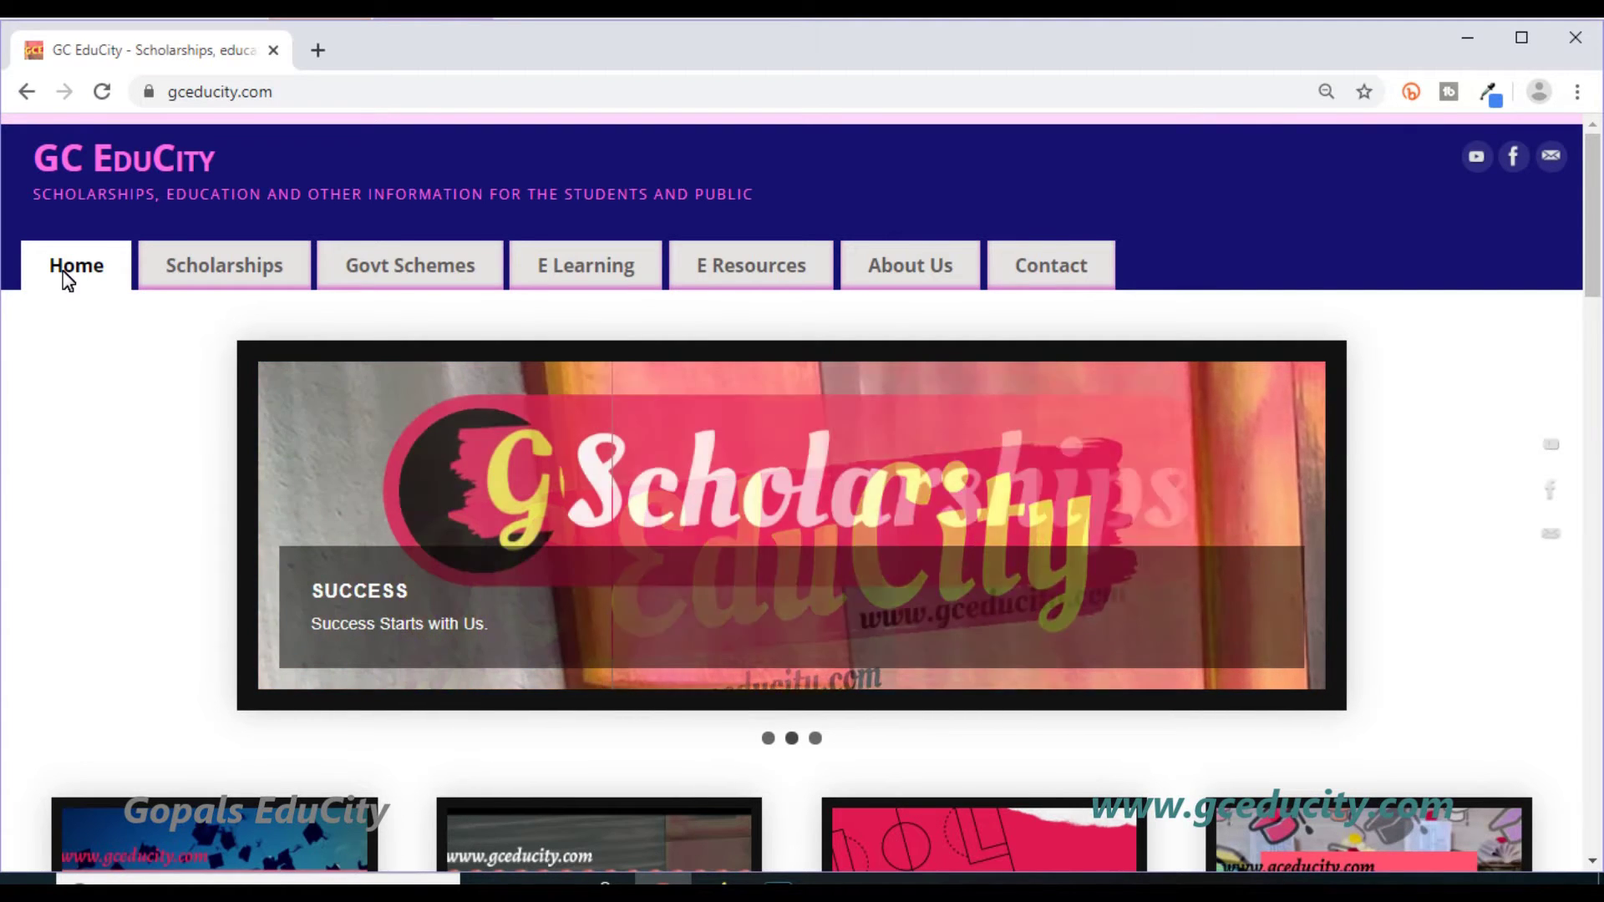
# Open the KARTET eligibility and application article from E Learning and scroll to Important Dates.
pyautogui.click(563, 291)
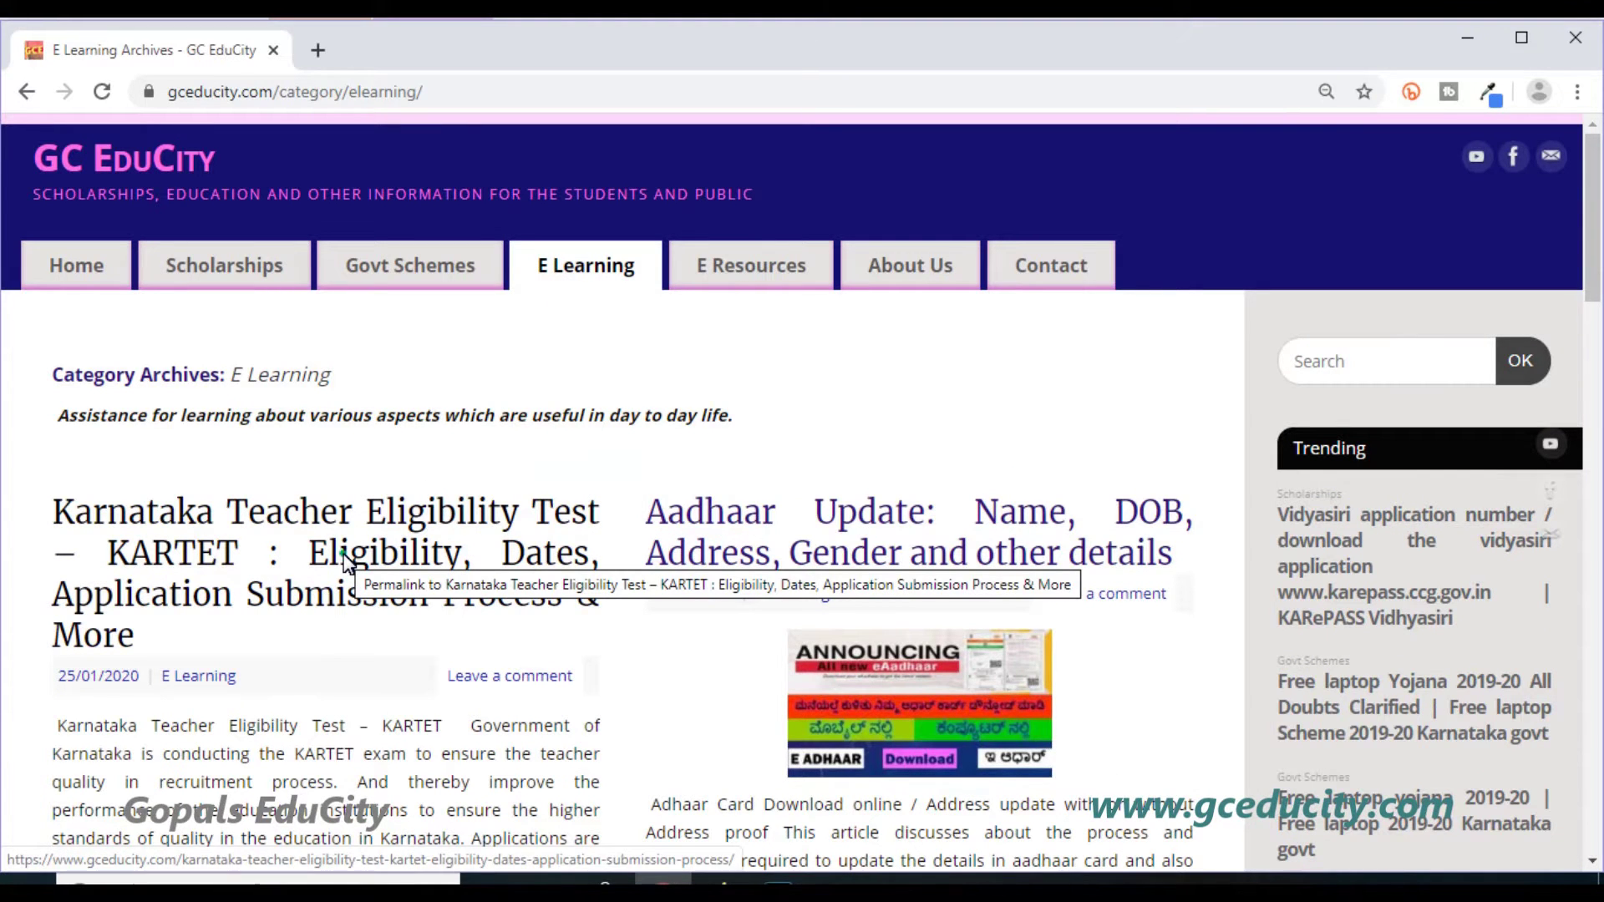
pyautogui.click(348, 561)
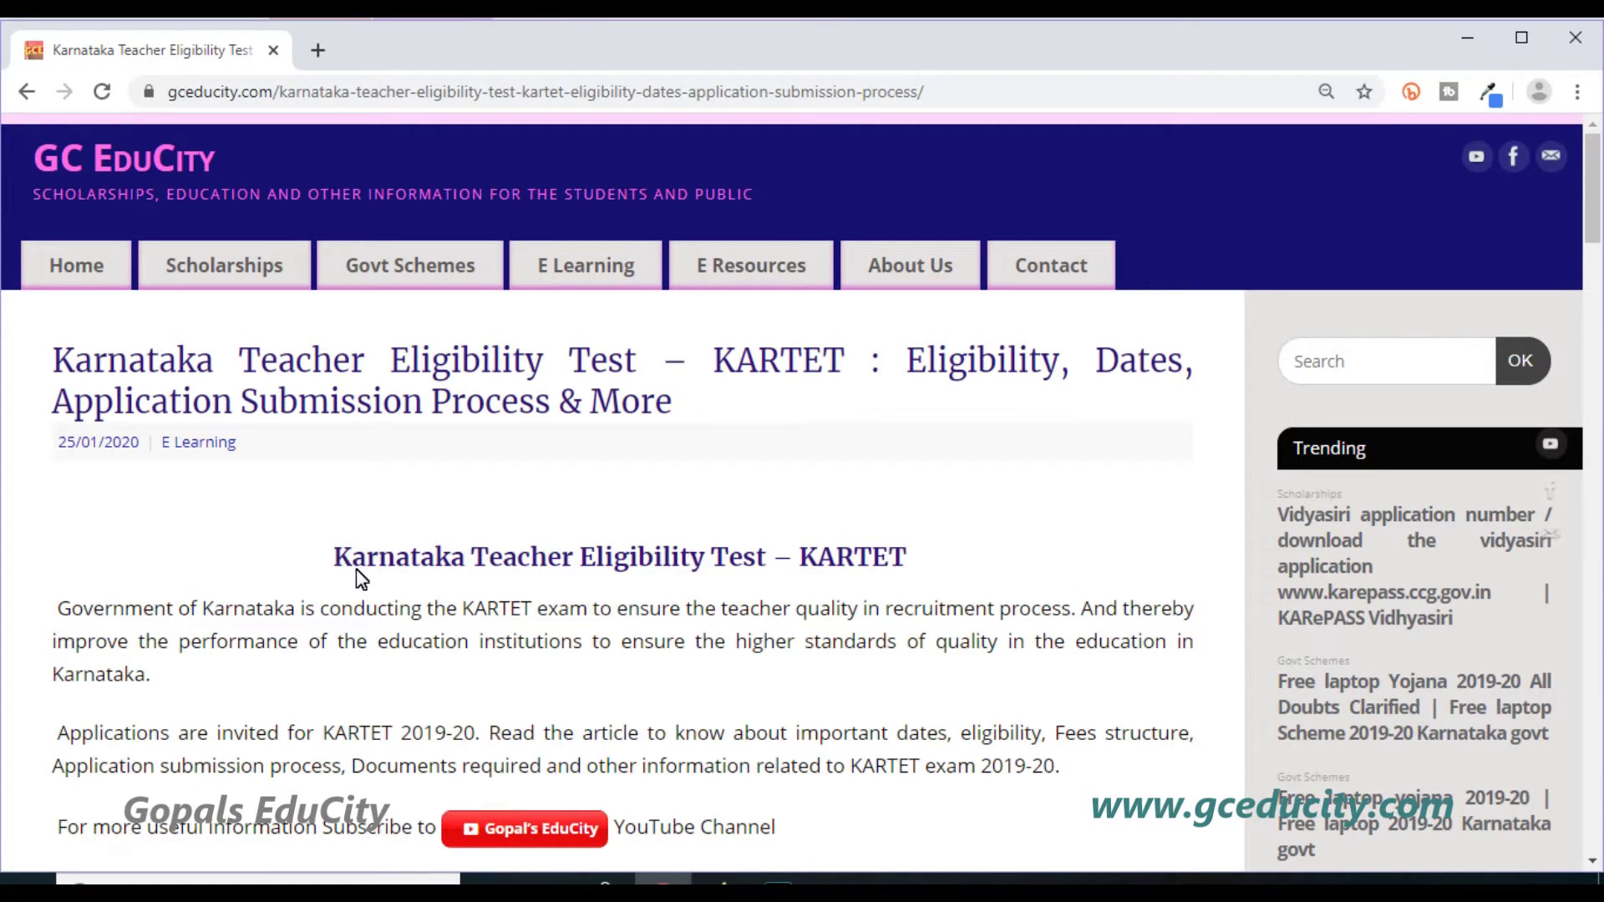
pyautogui.scroll(-1, 401, 597)
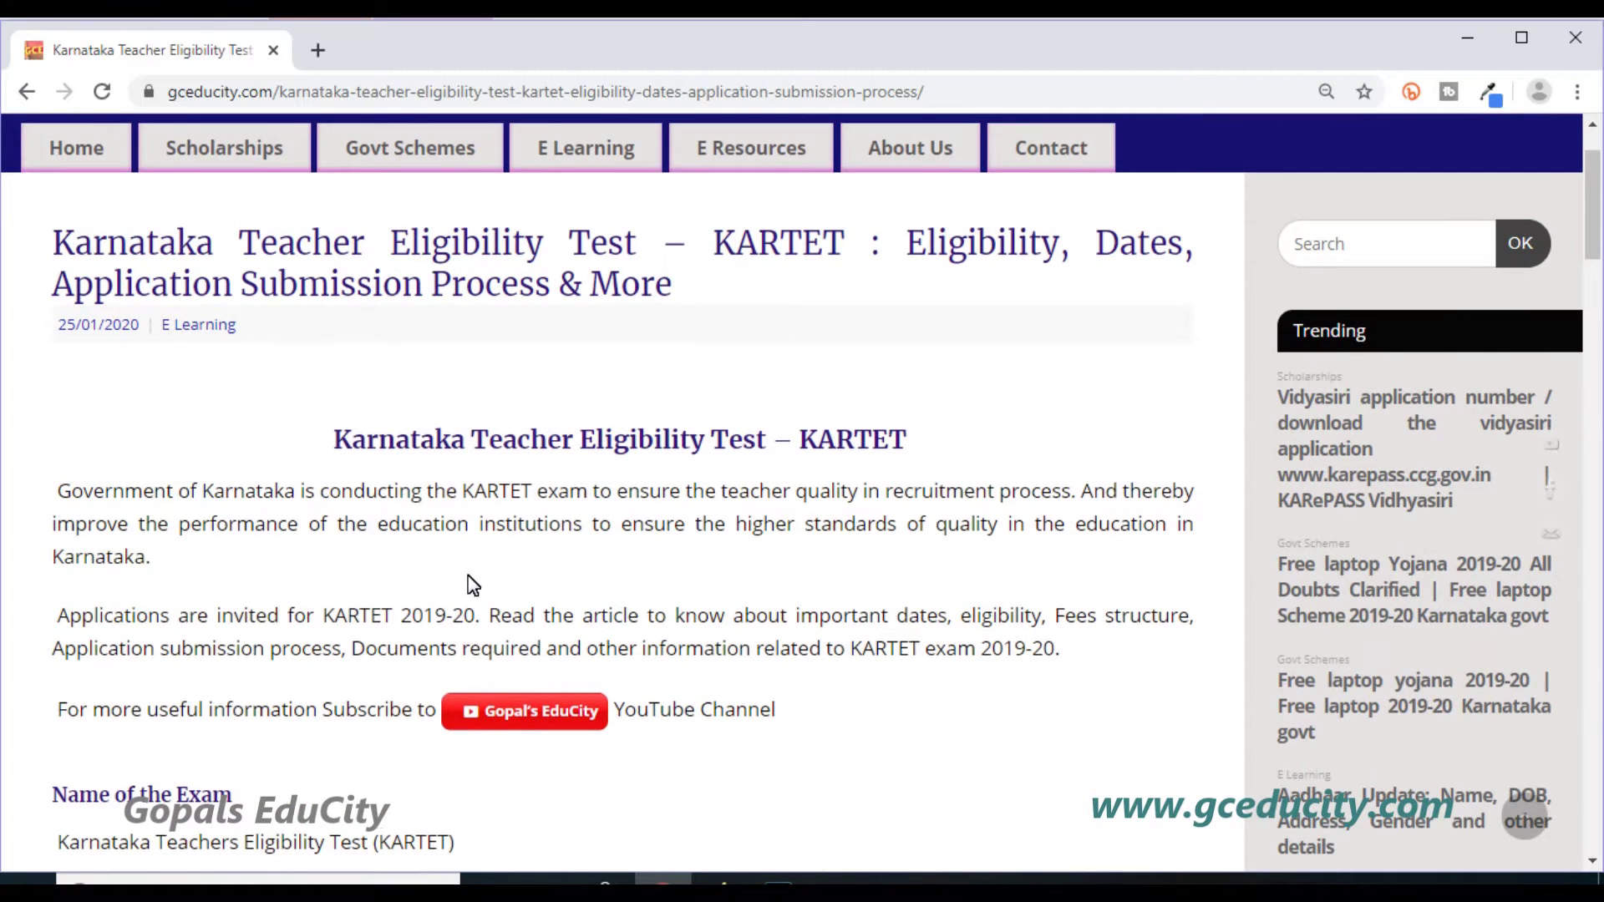
pyautogui.scroll(-2, 468, 585)
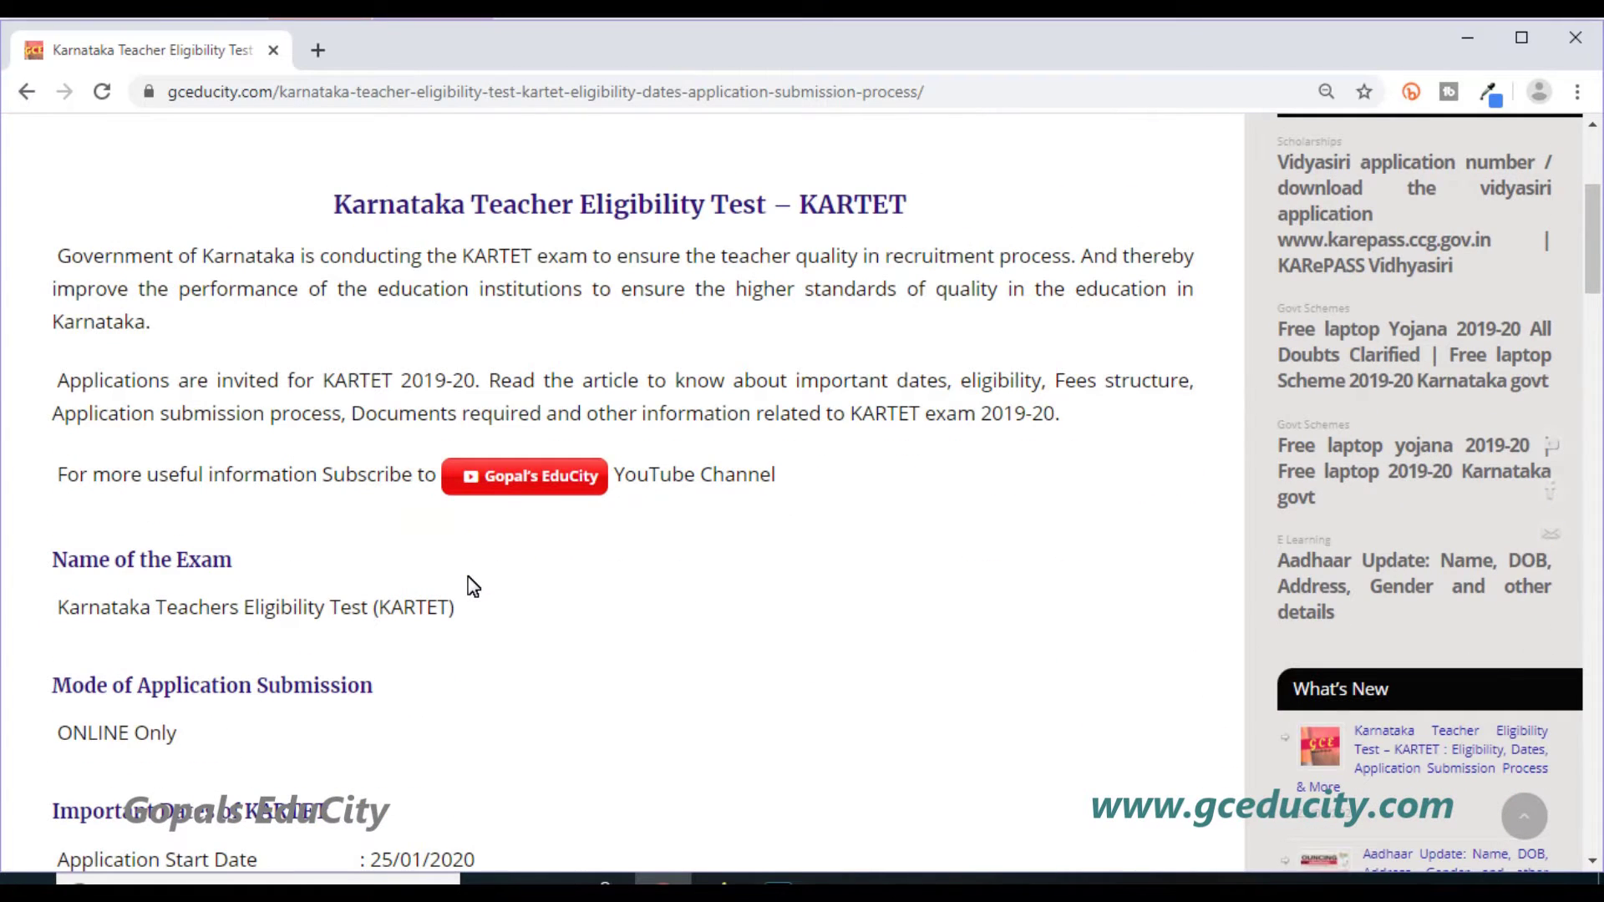
pyautogui.scroll(-1, 473, 586)
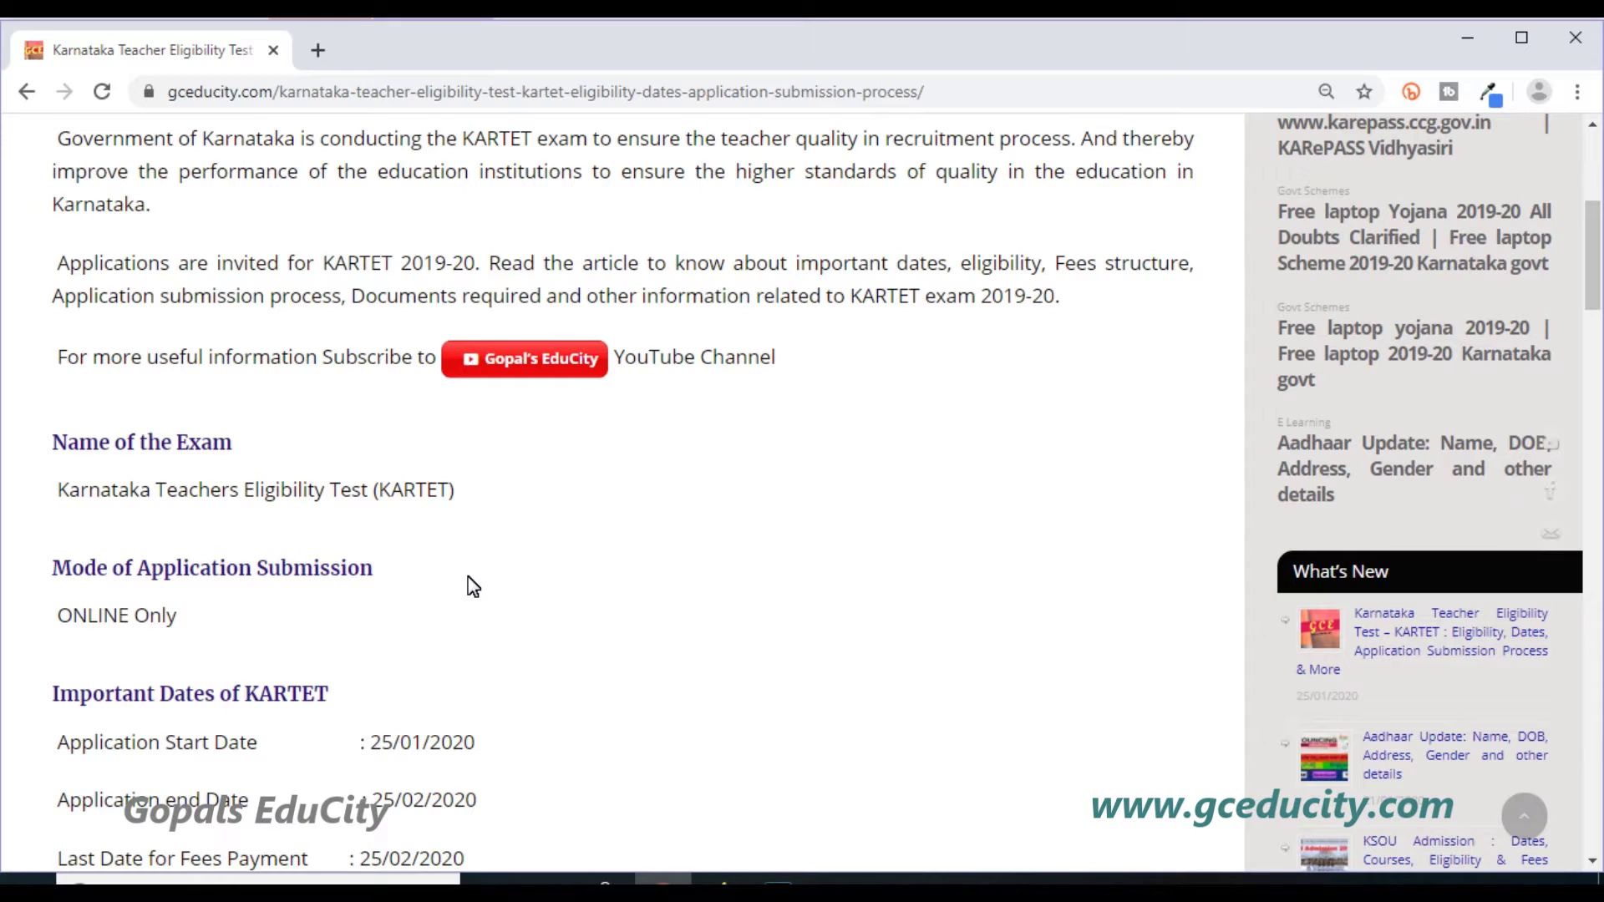
pyautogui.scroll(-1, 473, 586)
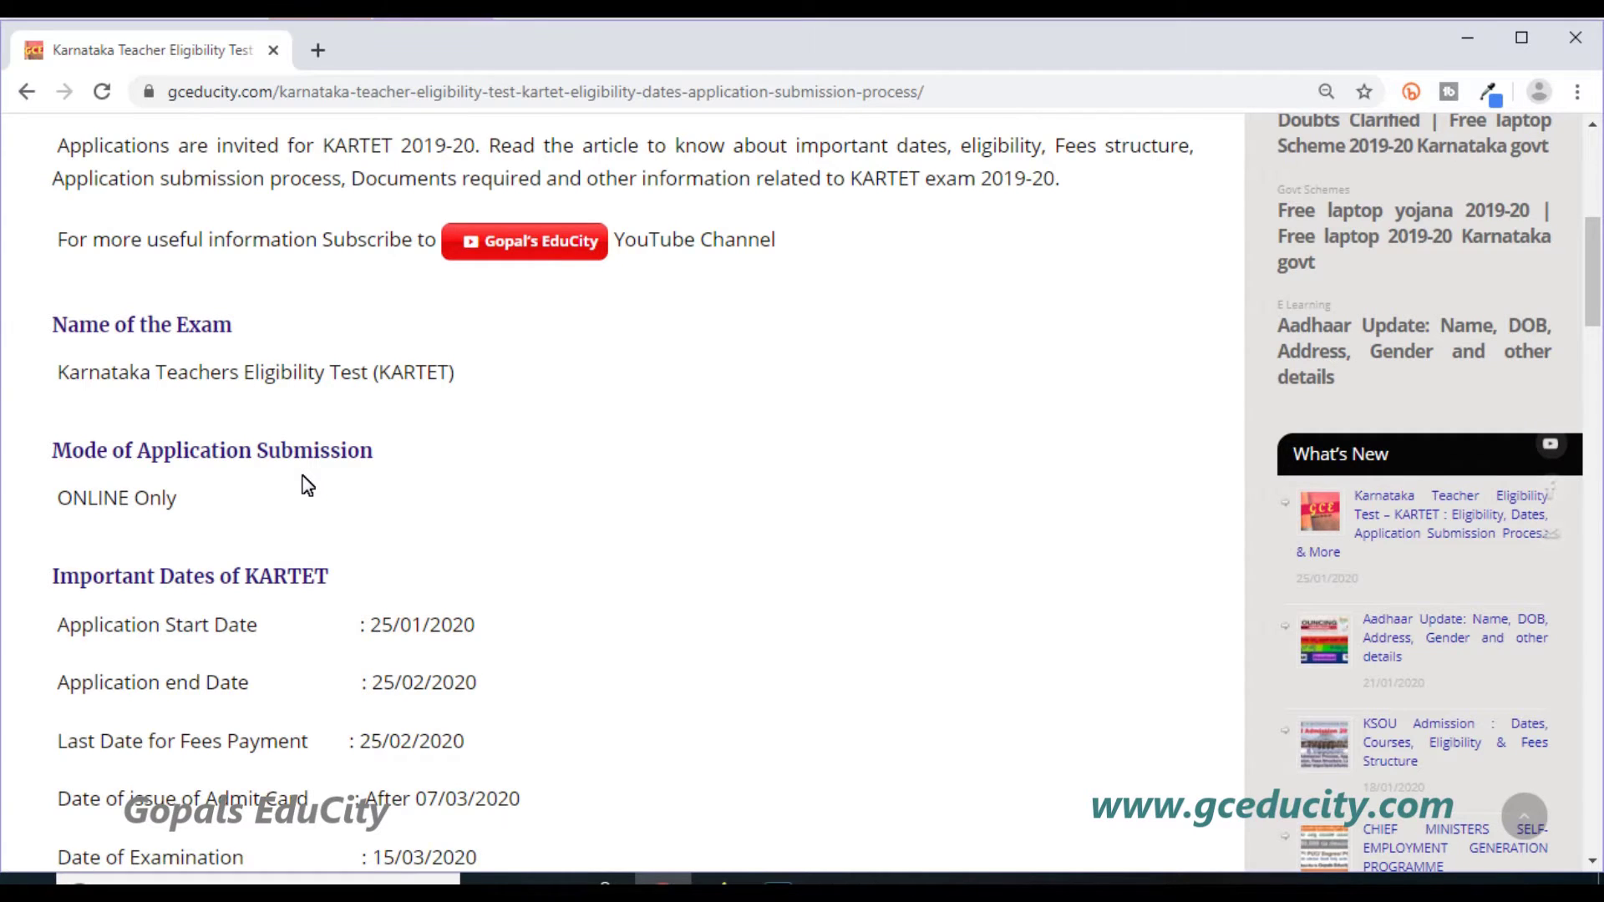
pyautogui.scroll(-1, 308, 486)
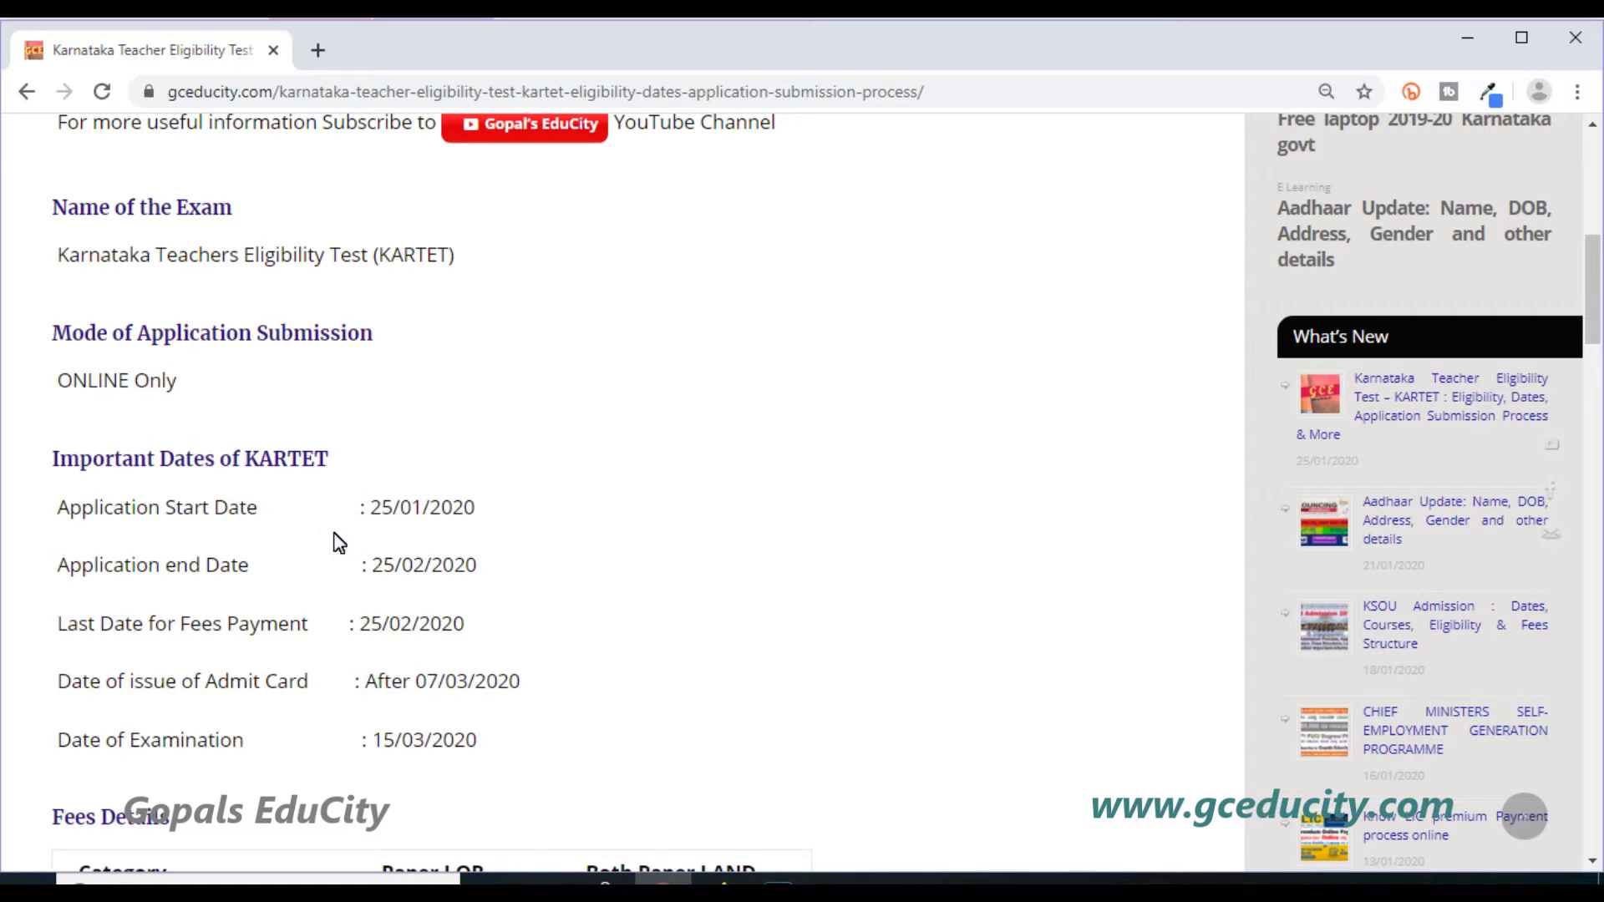
# Highlight the application dates 25/01/2020 and 25/02/2020 and the last fee-payment date.
pyautogui.moveTo(371, 507); pyautogui.dragTo(479, 523)
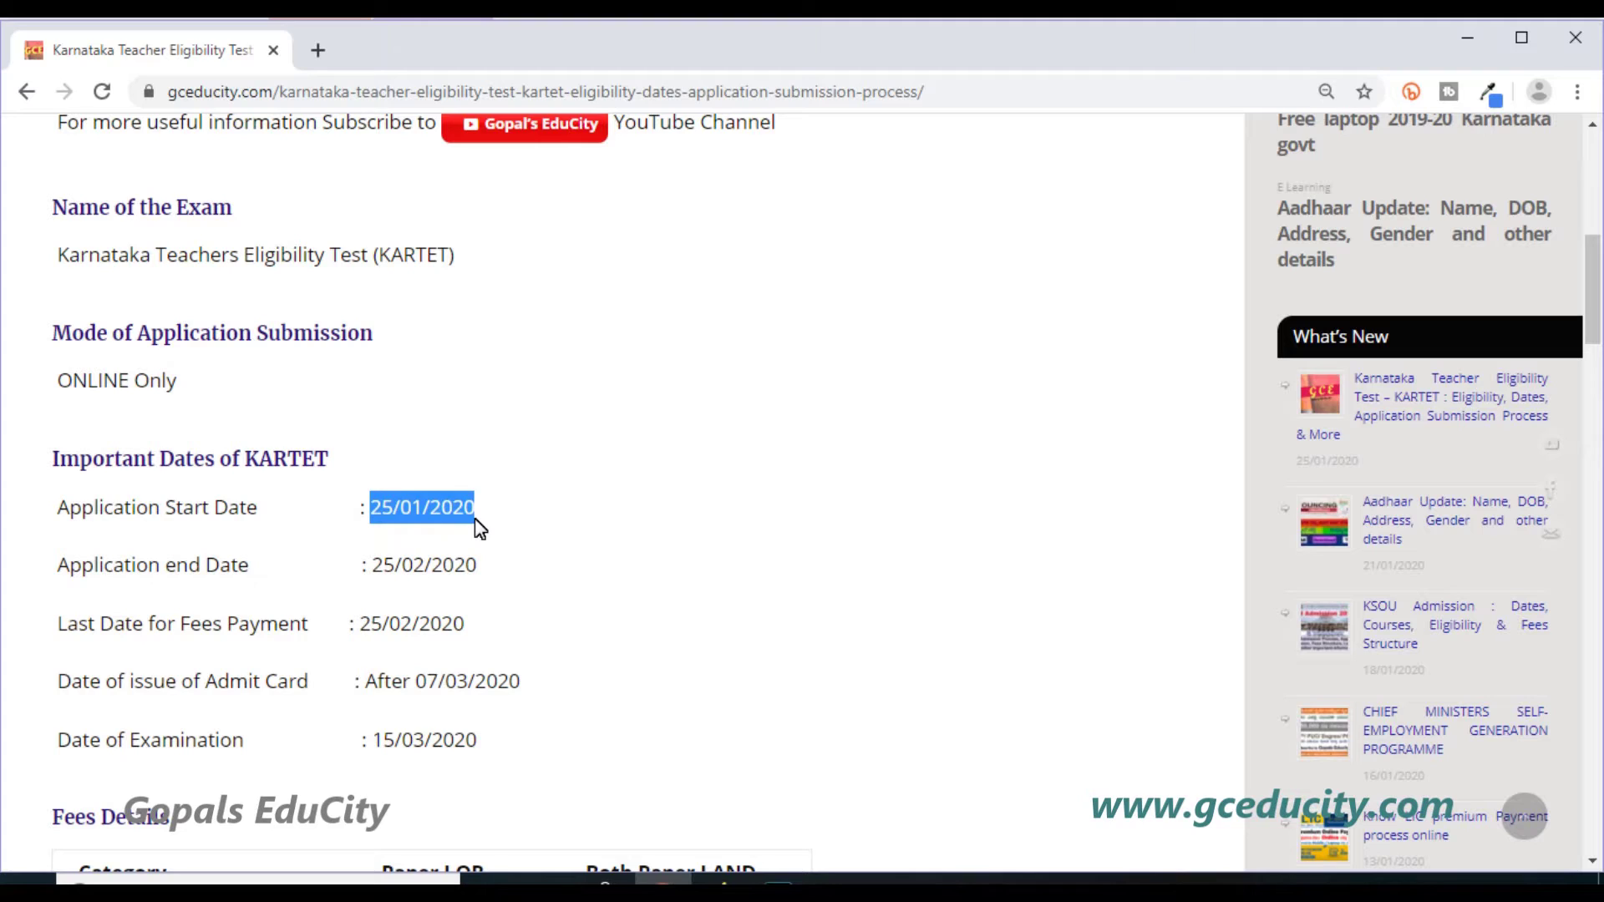
pyautogui.moveTo(373, 566); pyautogui.dragTo(491, 560)
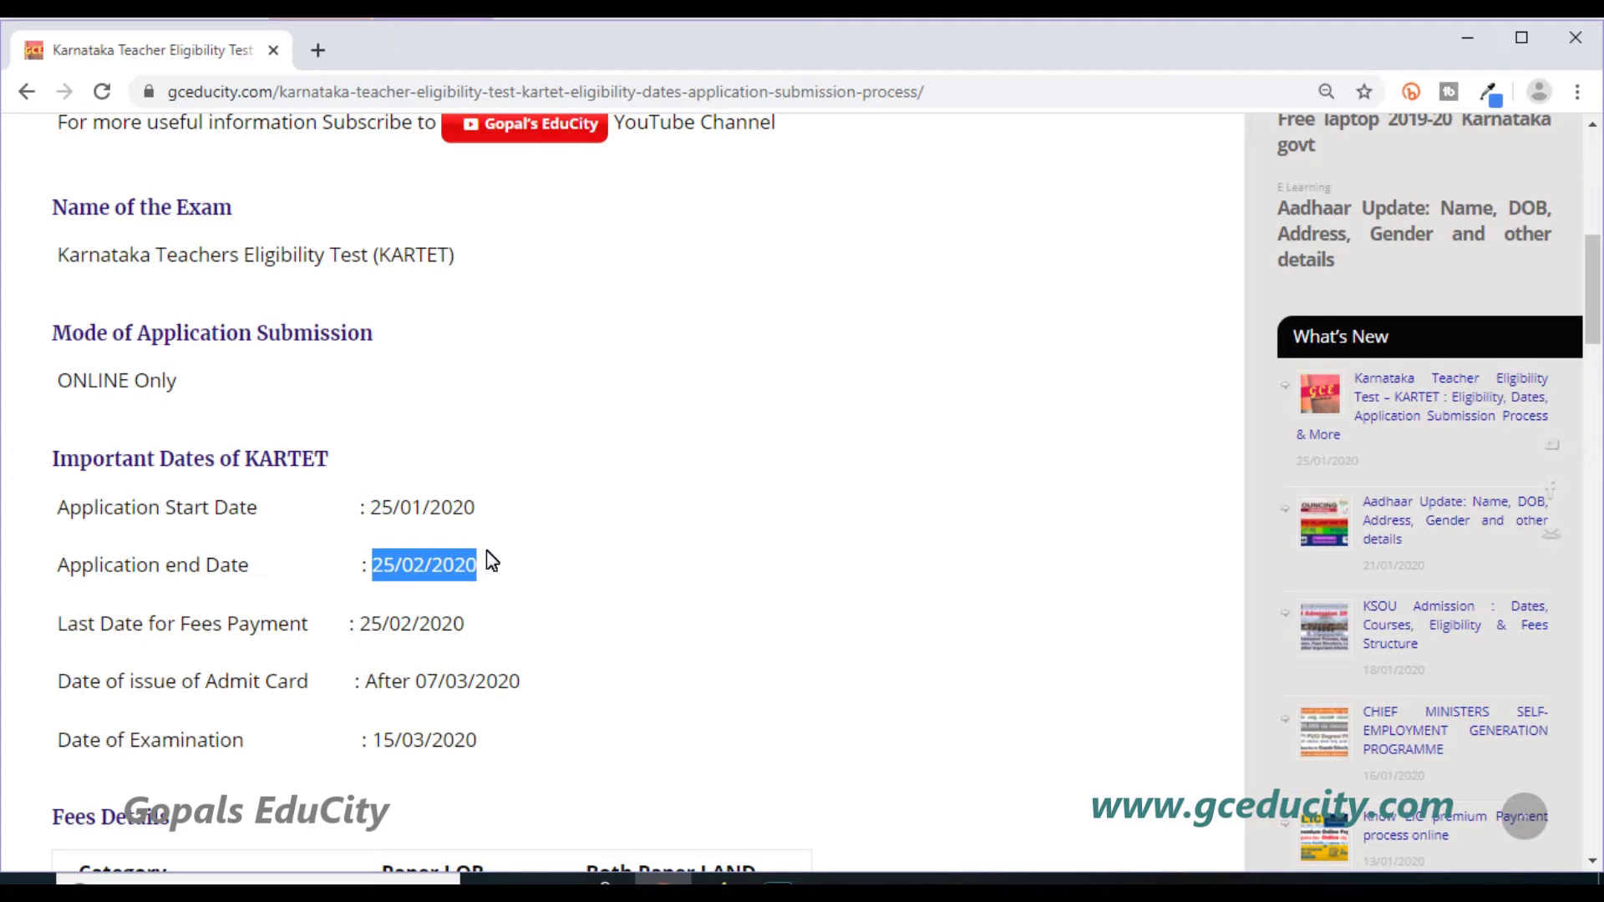
pyautogui.click(431, 589)
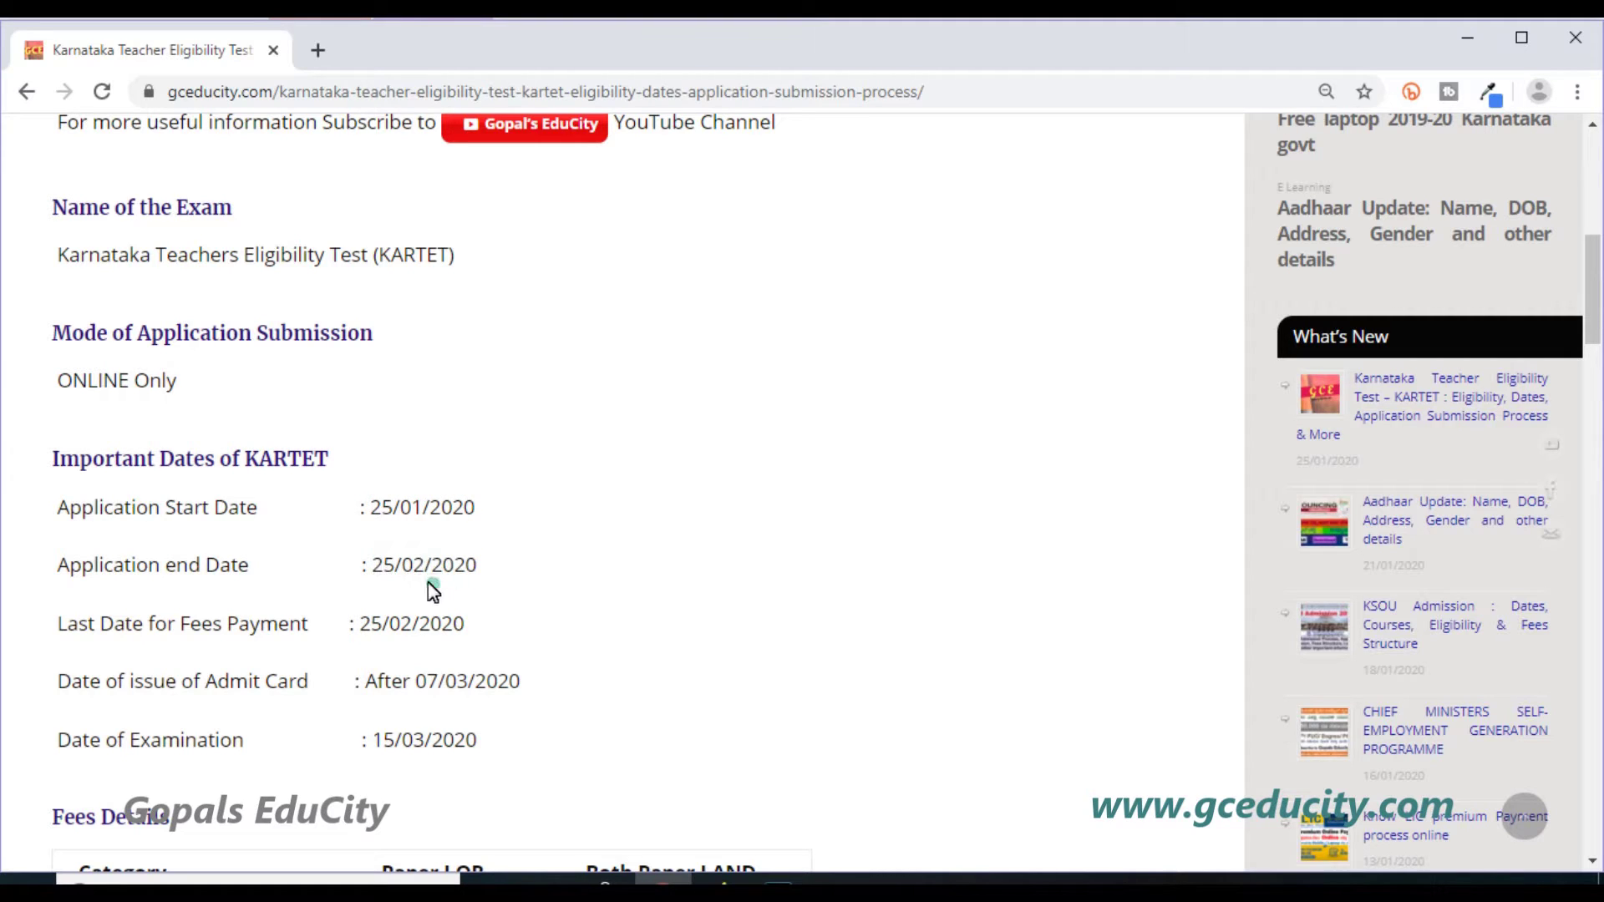
pyautogui.moveTo(374, 566); pyautogui.dragTo(505, 573)
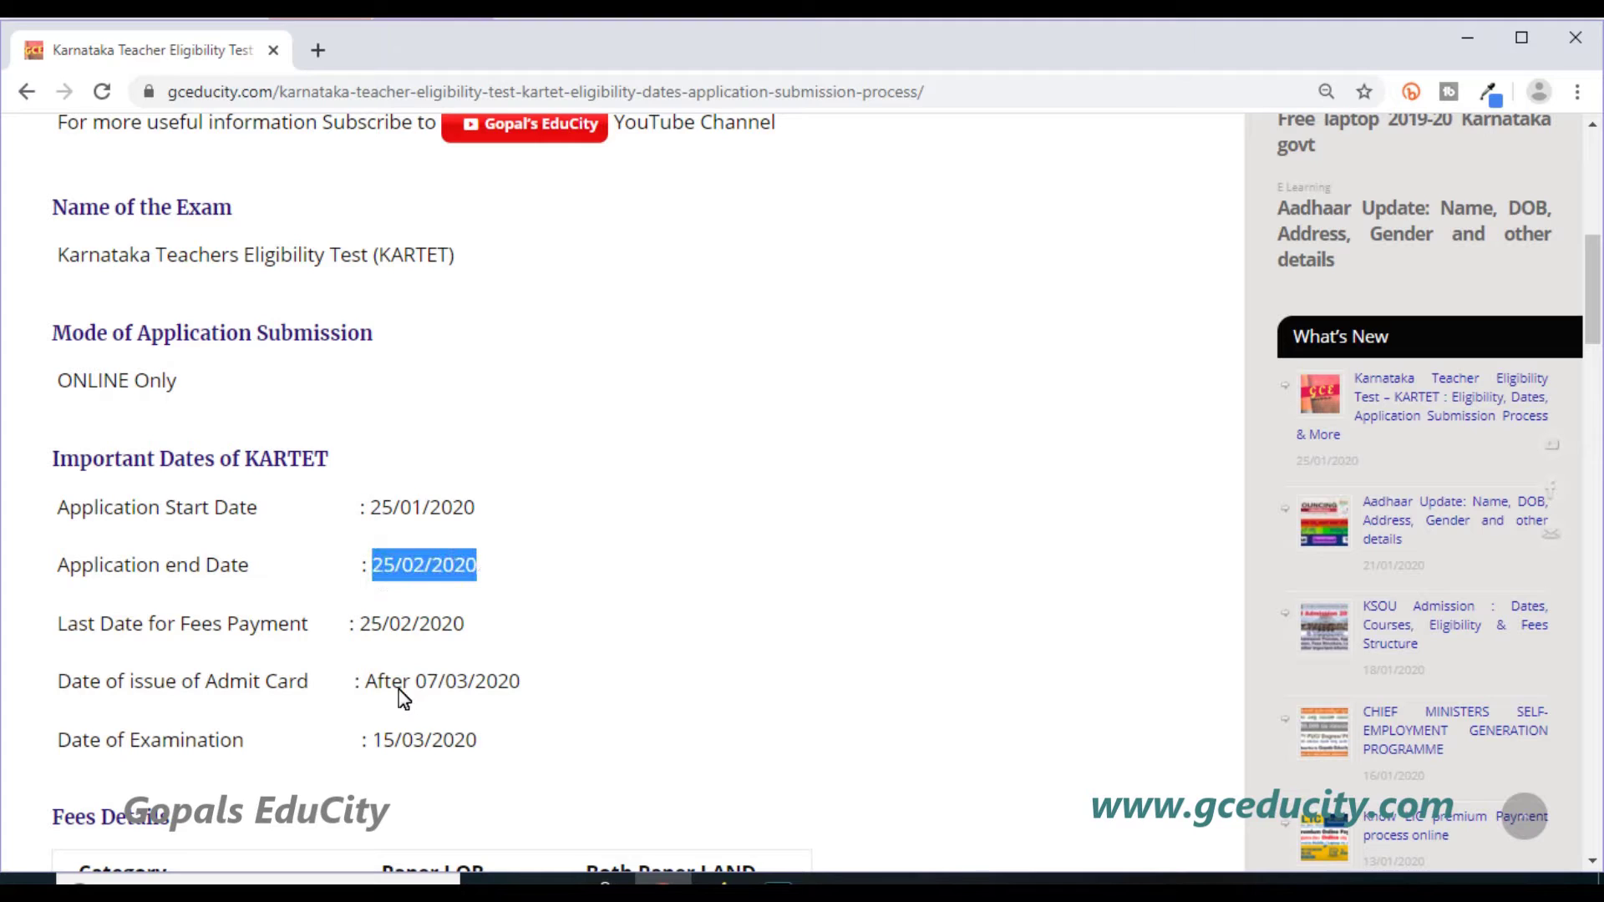
pyautogui.moveTo(359, 625); pyautogui.dragTo(480, 631)
pyautogui.click(478, 638)
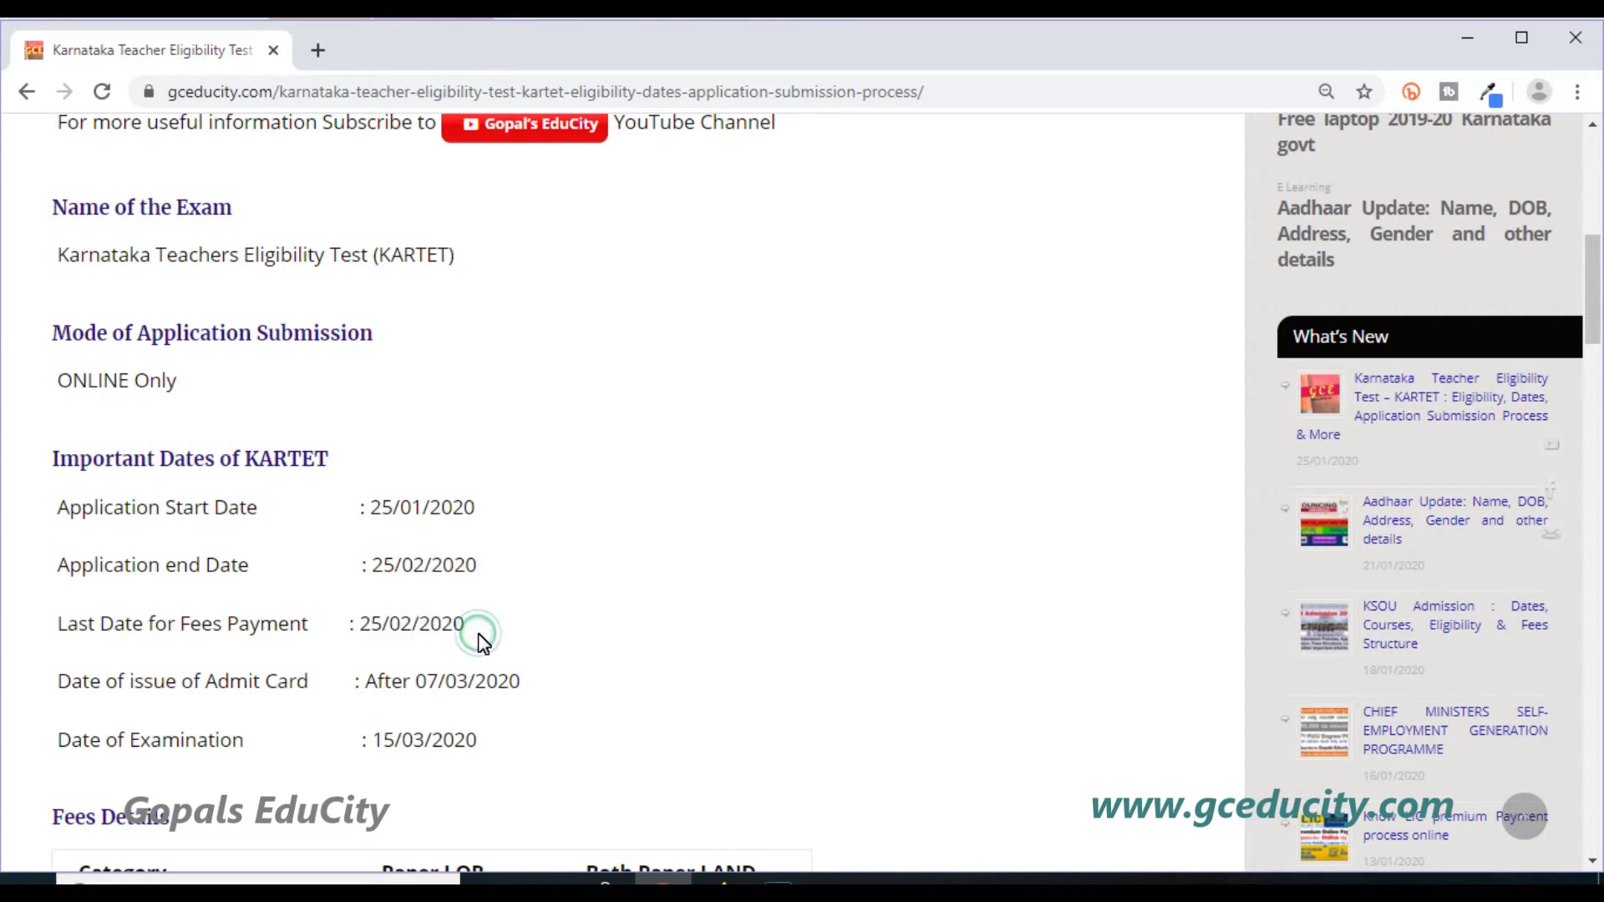
# Scroll to Fees Details and highlight the fees: Rs. 700, 1000, SC/ST 350 and 700.
pyautogui.scroll(-3, 441, 714)
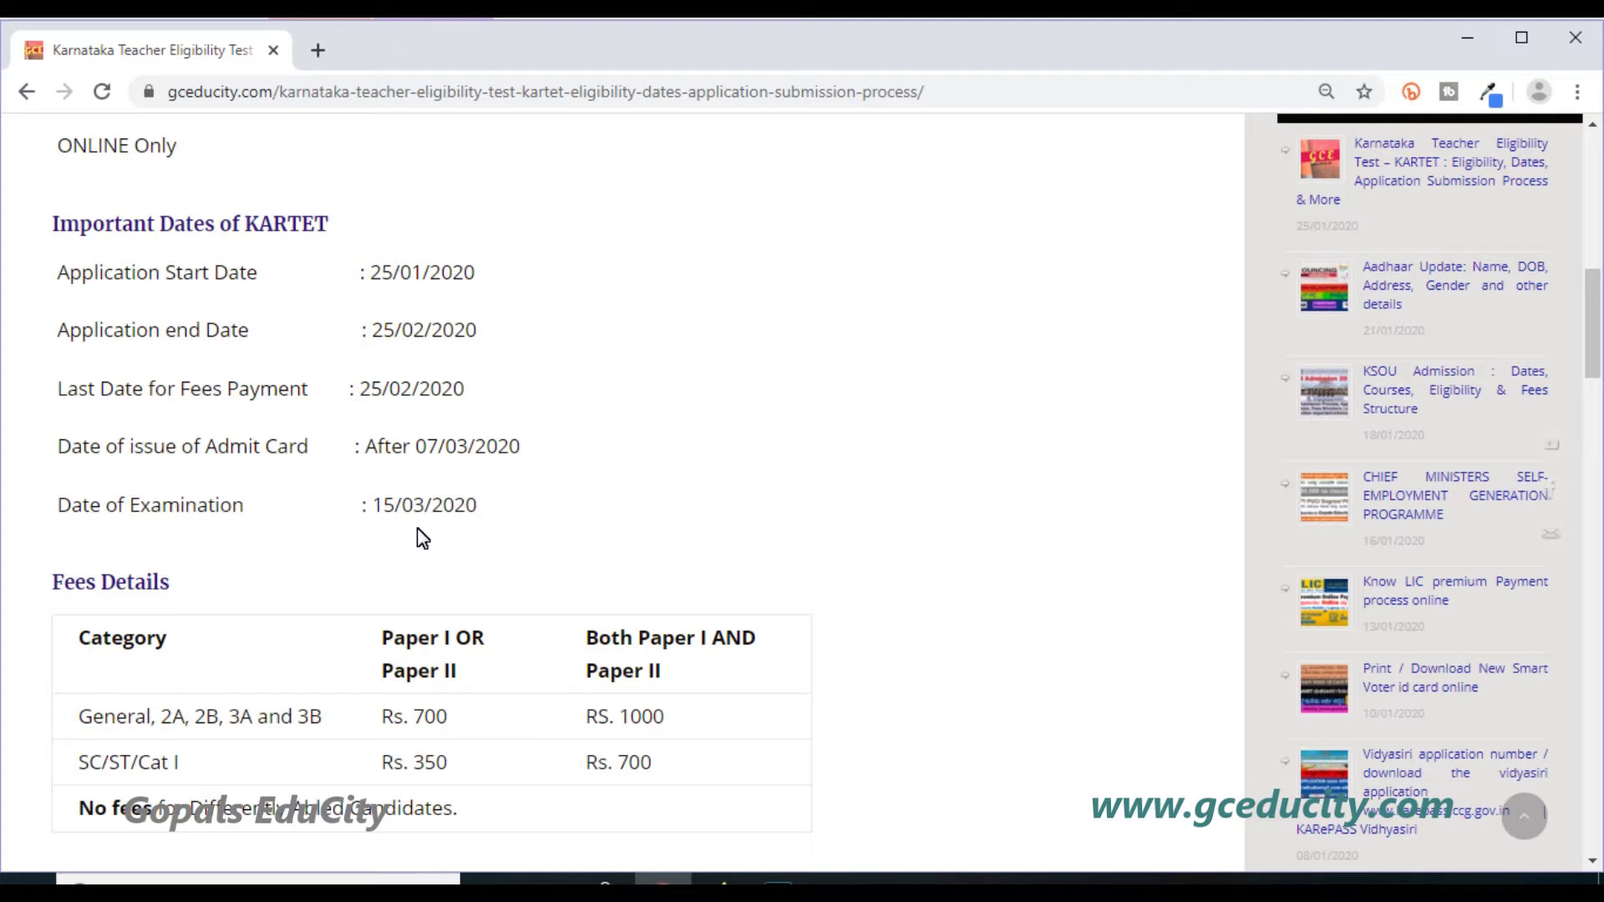
pyautogui.scroll(-2, 417, 529)
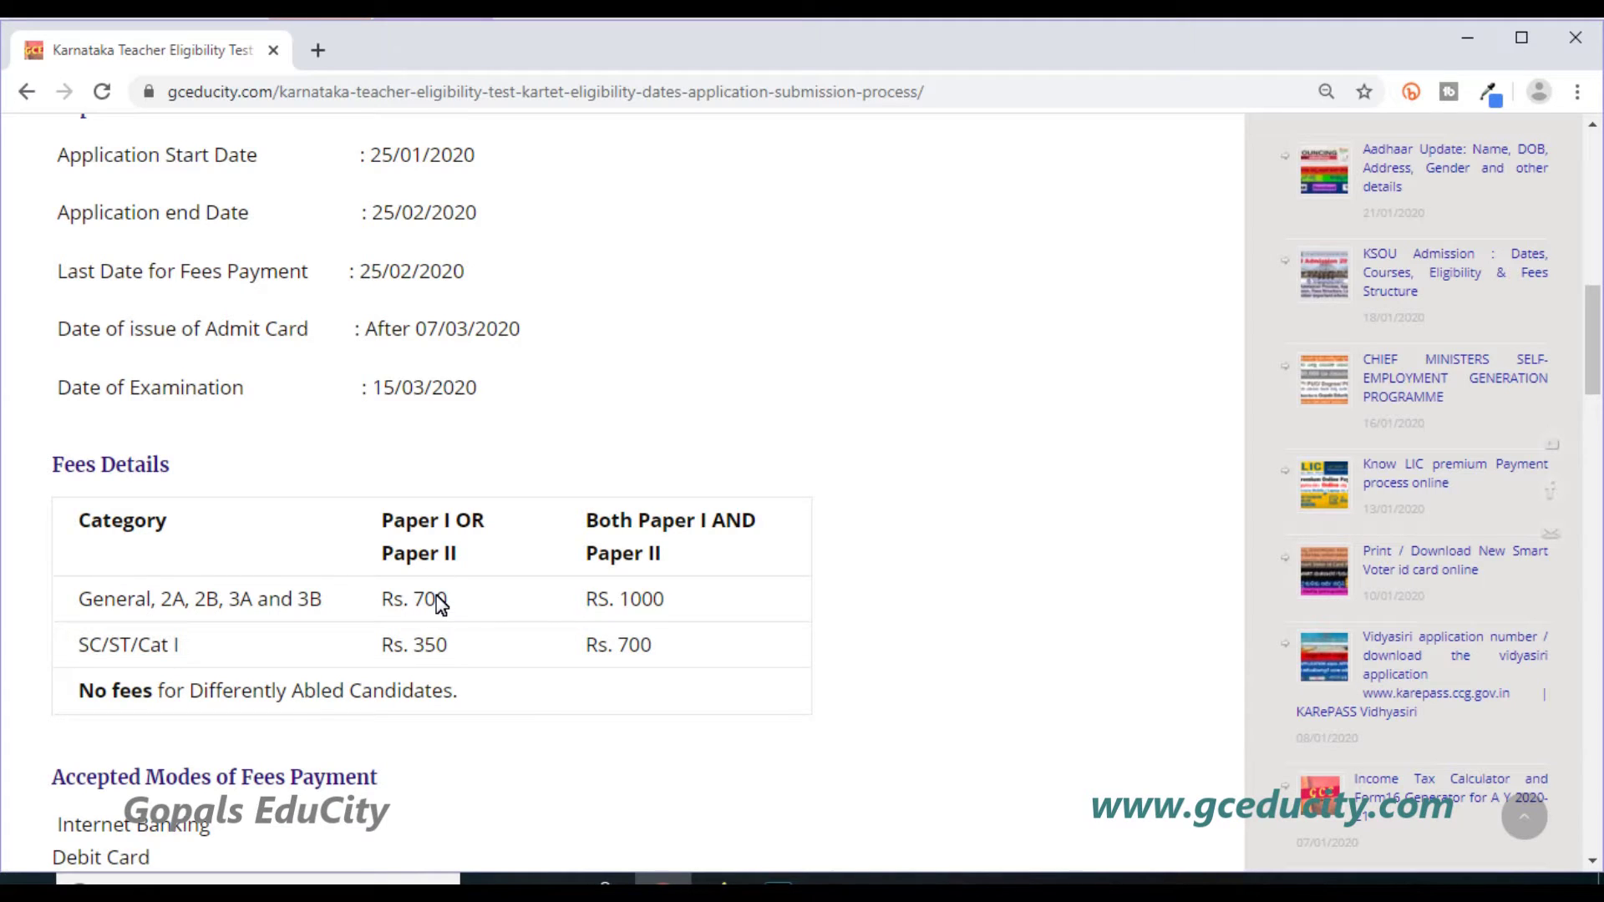
pyautogui.moveTo(414, 600); pyautogui.dragTo(458, 614)
pyautogui.click(489, 606)
pyautogui.moveTo(620, 601); pyautogui.dragTo(673, 610)
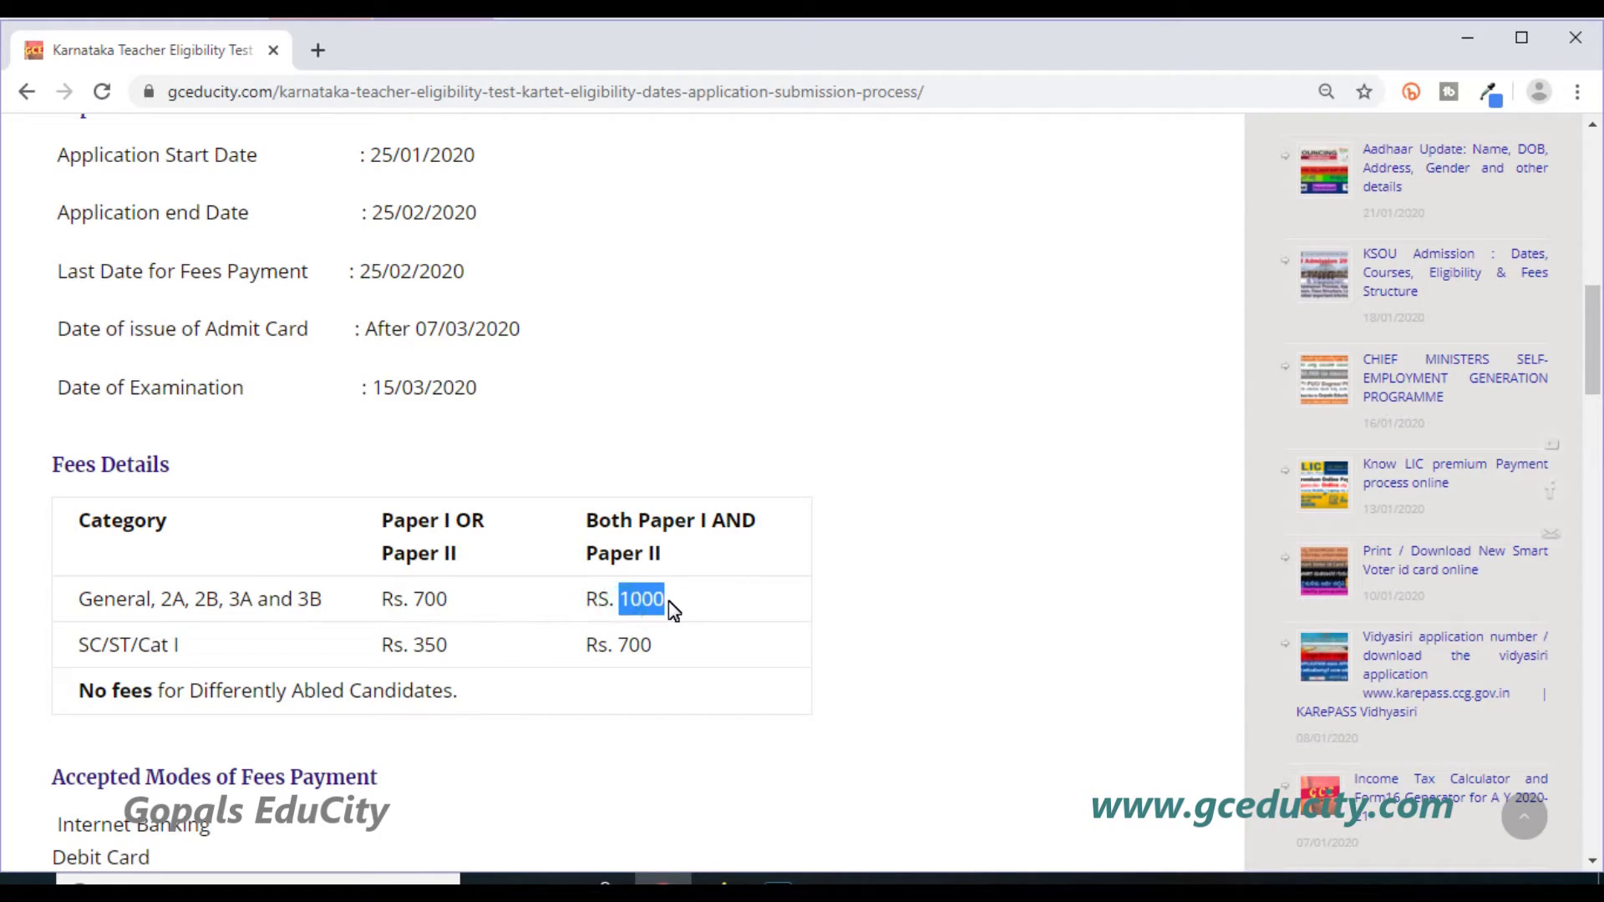
pyautogui.click(673, 610)
pyautogui.moveTo(409, 652); pyautogui.dragTo(459, 655)
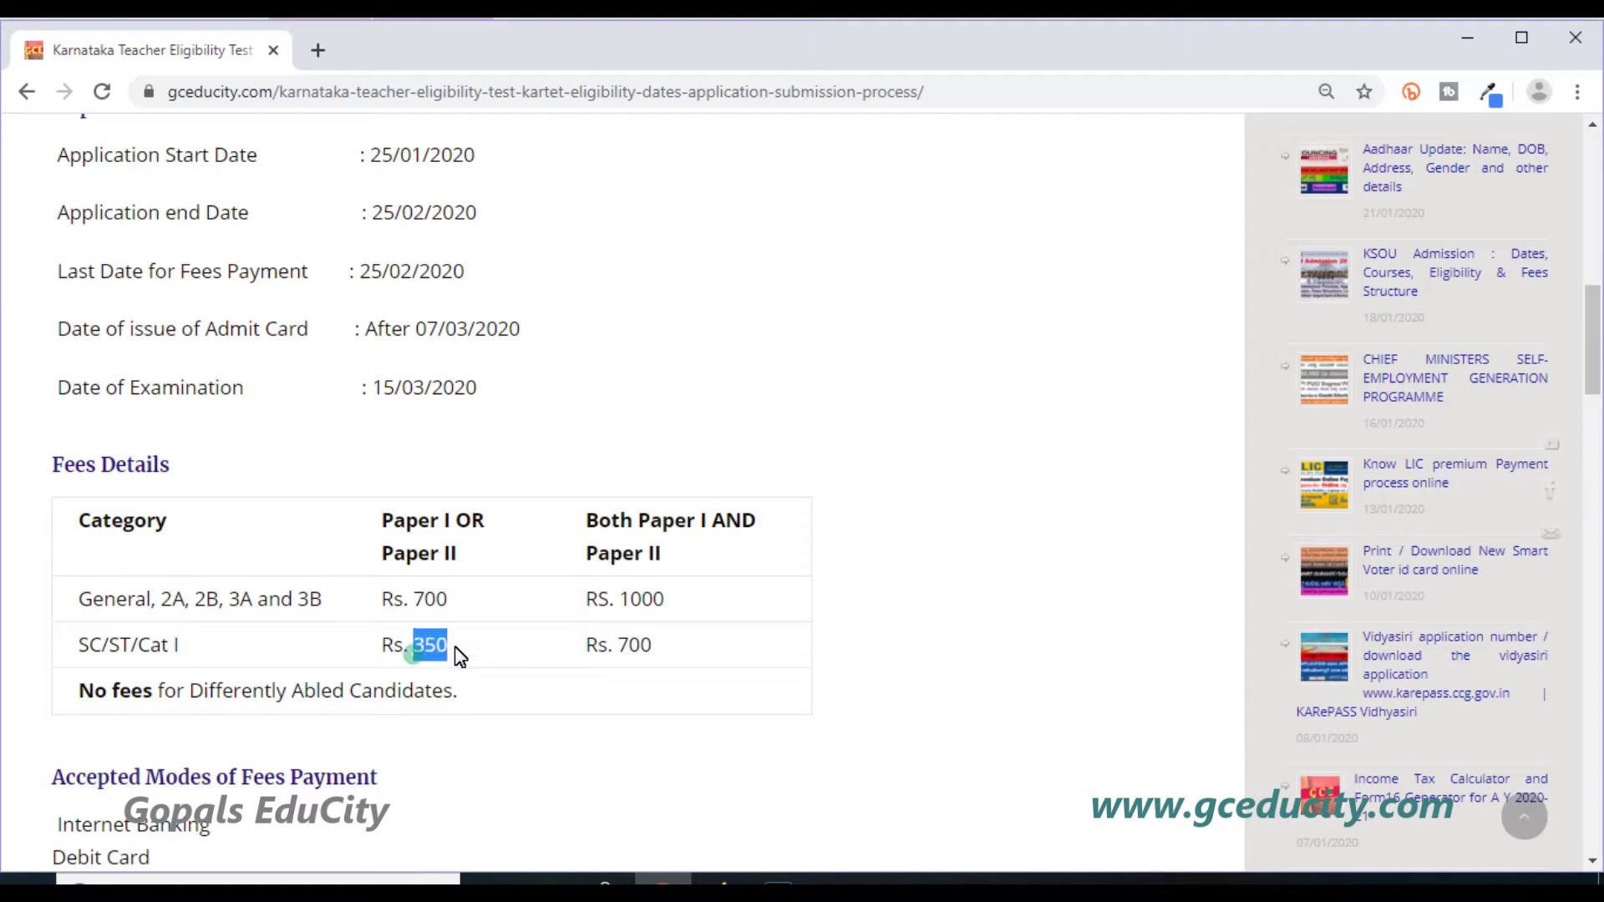
pyautogui.click(463, 645)
pyautogui.moveTo(616, 644); pyautogui.dragTo(672, 652)
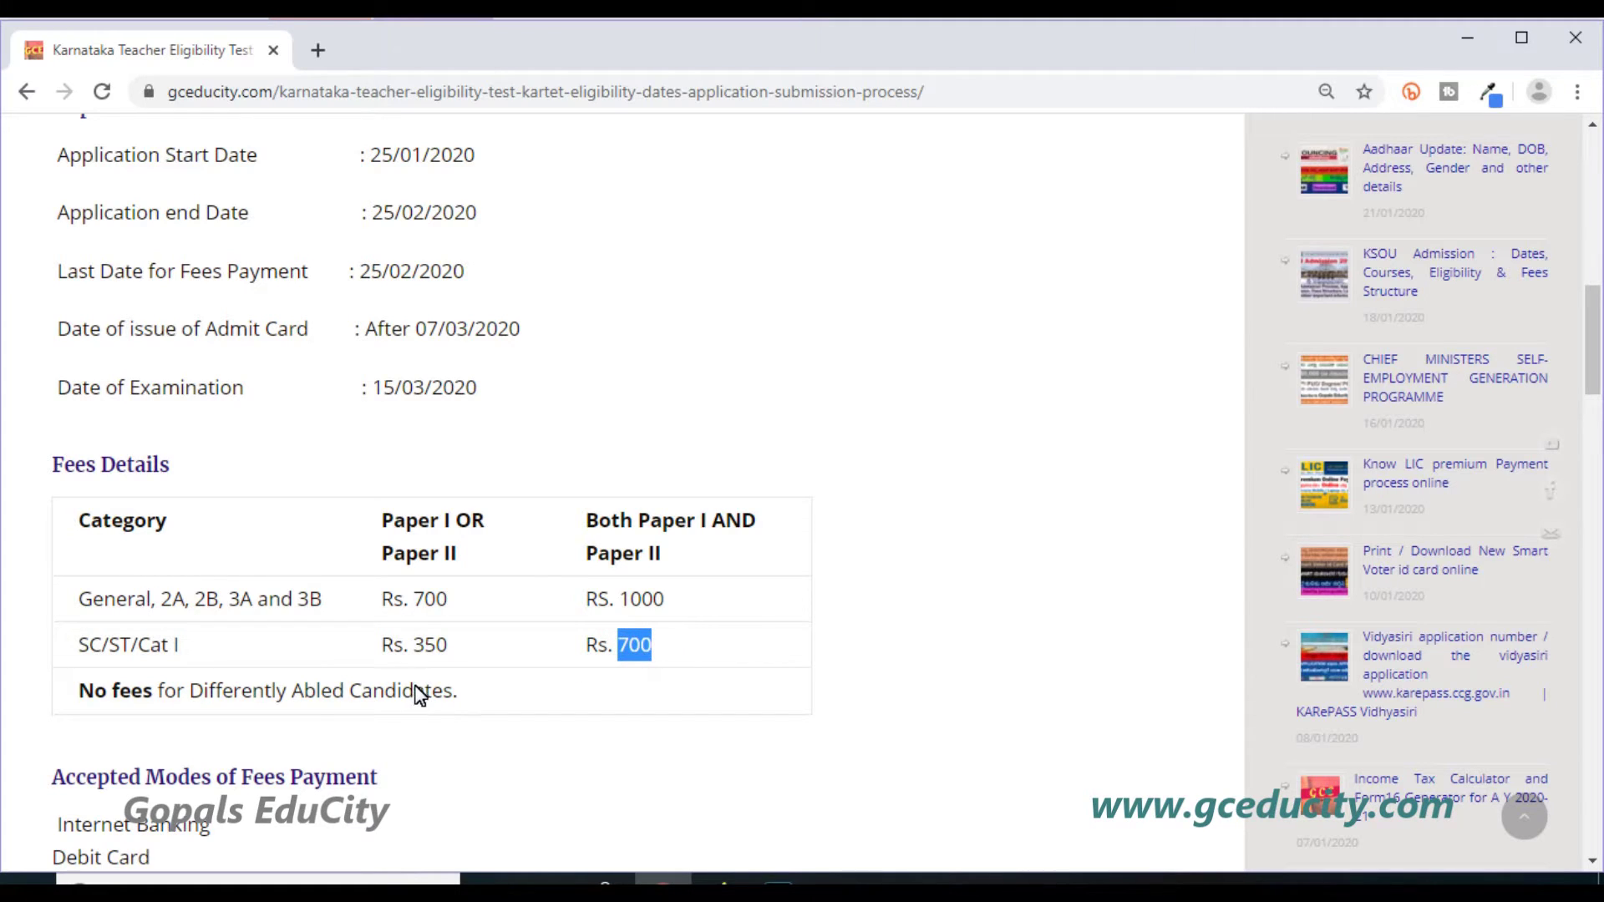
pyautogui.click(108, 691)
# Scroll through the accepted payment modes, pointing out Credit Card, to the Eligibility for KARTET heading.
pyautogui.scroll(-2, 247, 683)
pyautogui.scroll(-1, 251, 687)
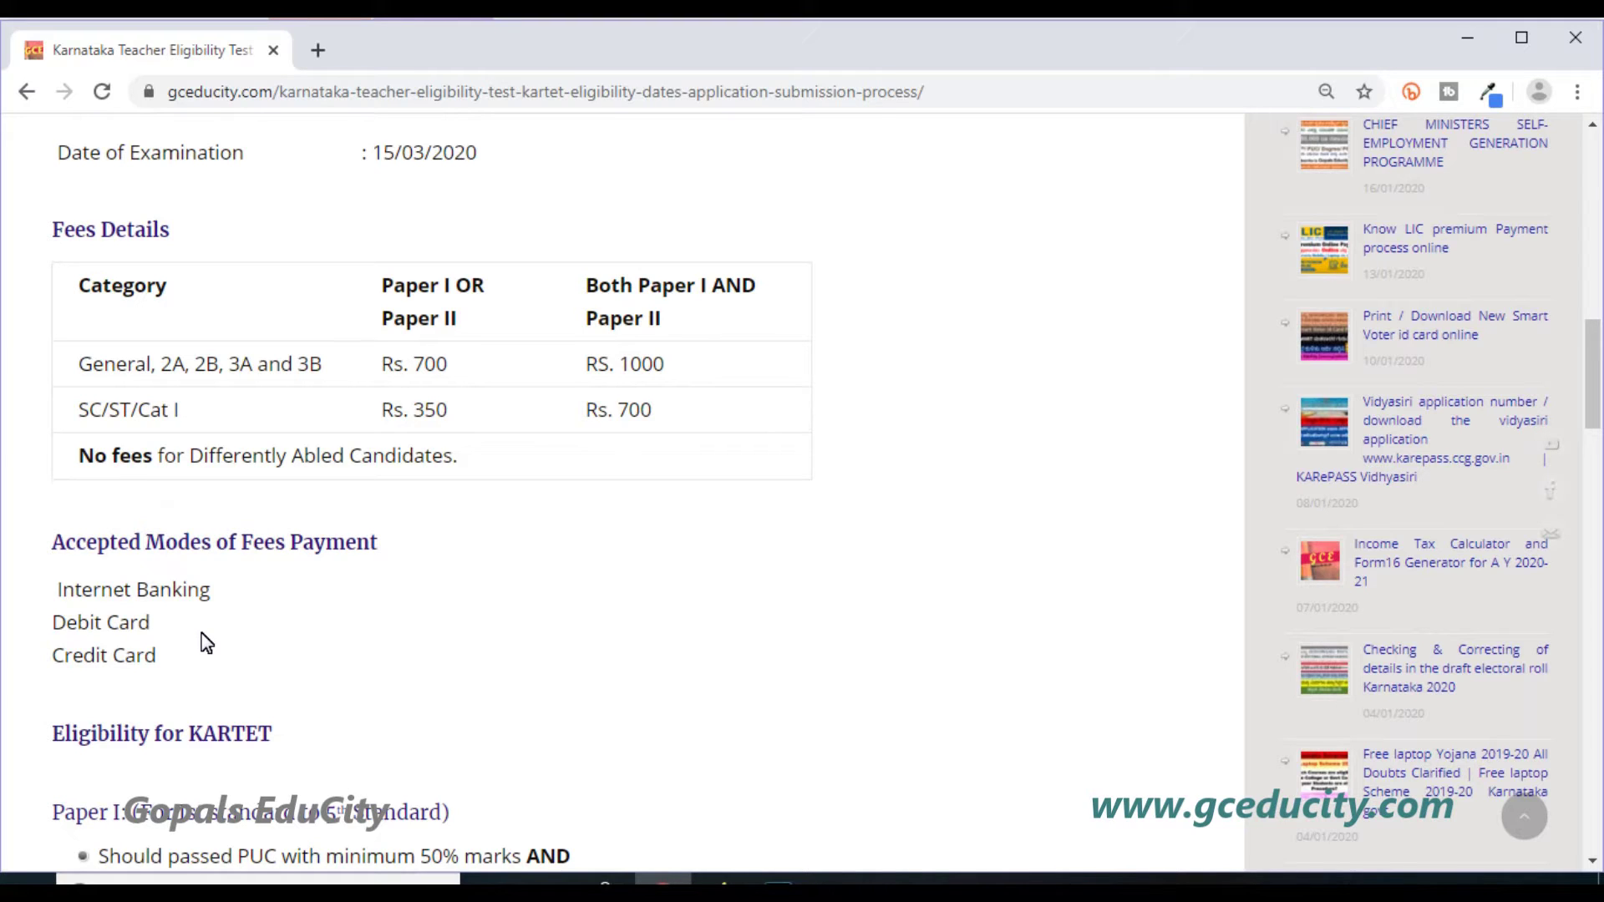
pyautogui.click(206, 601)
pyautogui.click(143, 627)
pyautogui.moveTo(102, 665); pyautogui.dragTo(145, 668)
pyautogui.click(151, 669)
pyautogui.scroll(-3, 191, 666)
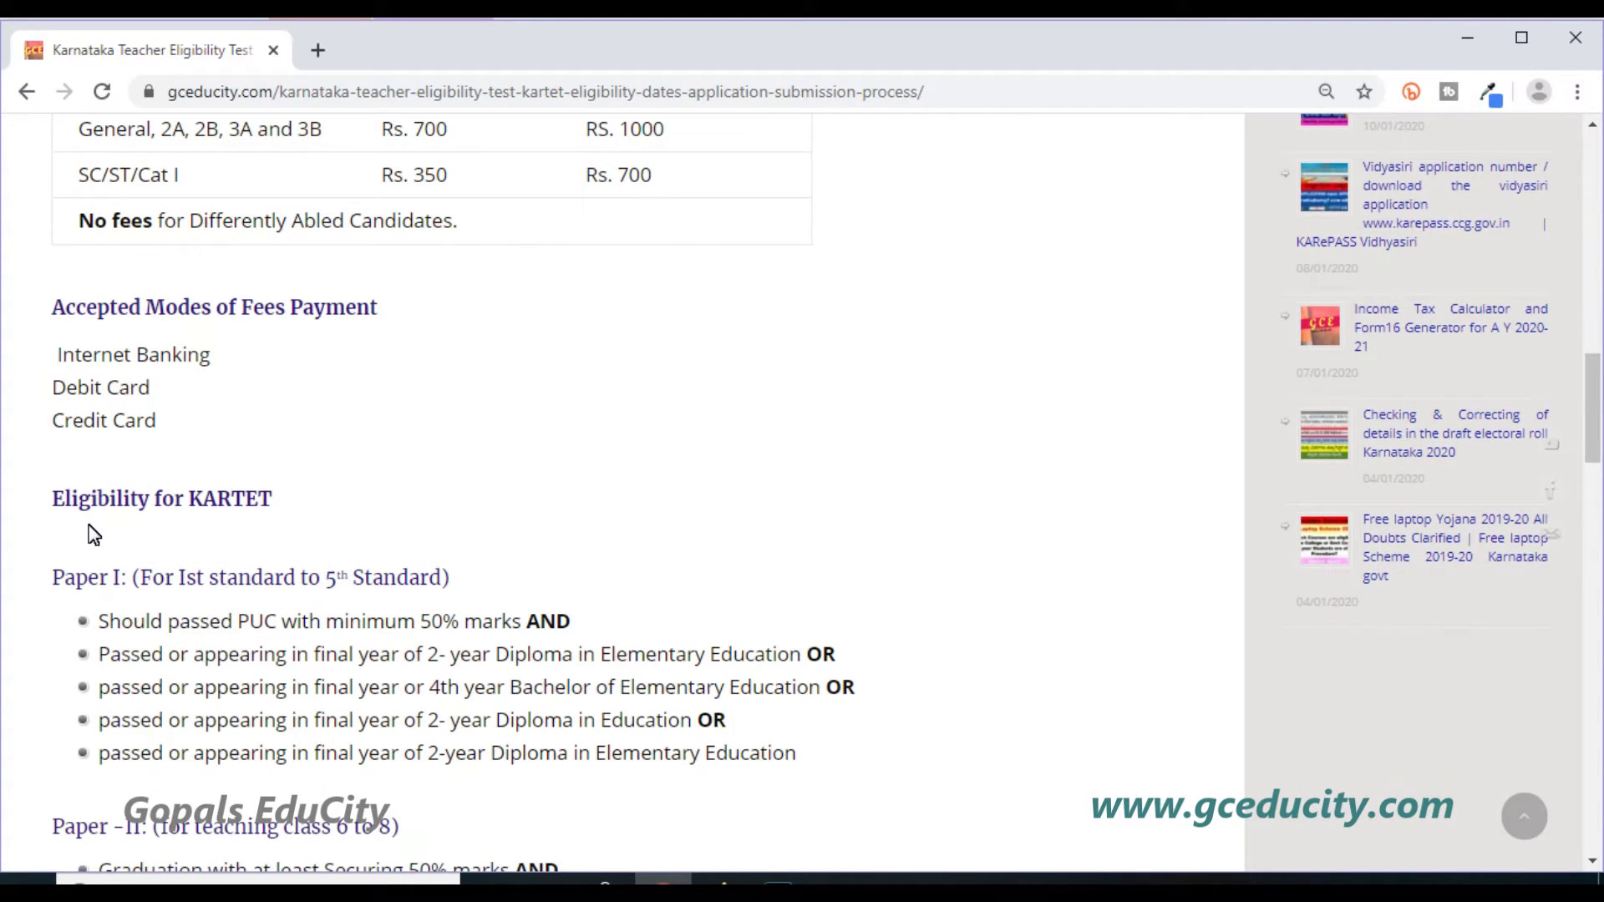
pyautogui.moveTo(54, 503); pyautogui.dragTo(309, 509)
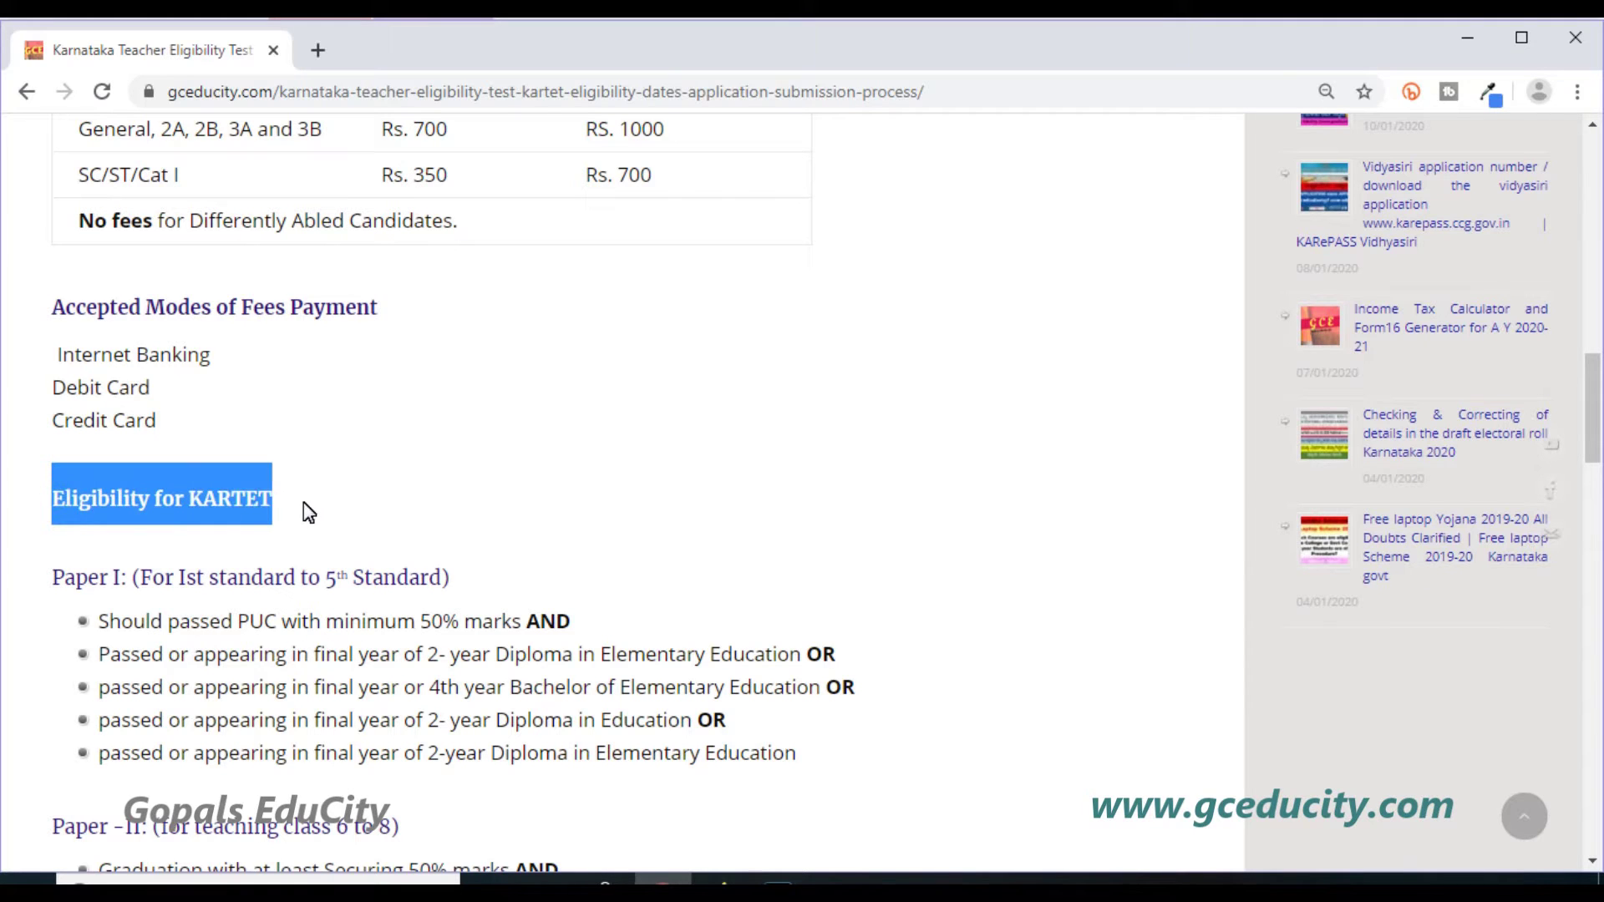
pyautogui.click(304, 504)
# Scroll past the Paper I/II eligibility lists and highlight General in the qualifying marks table.
pyautogui.scroll(-4, 306, 511)
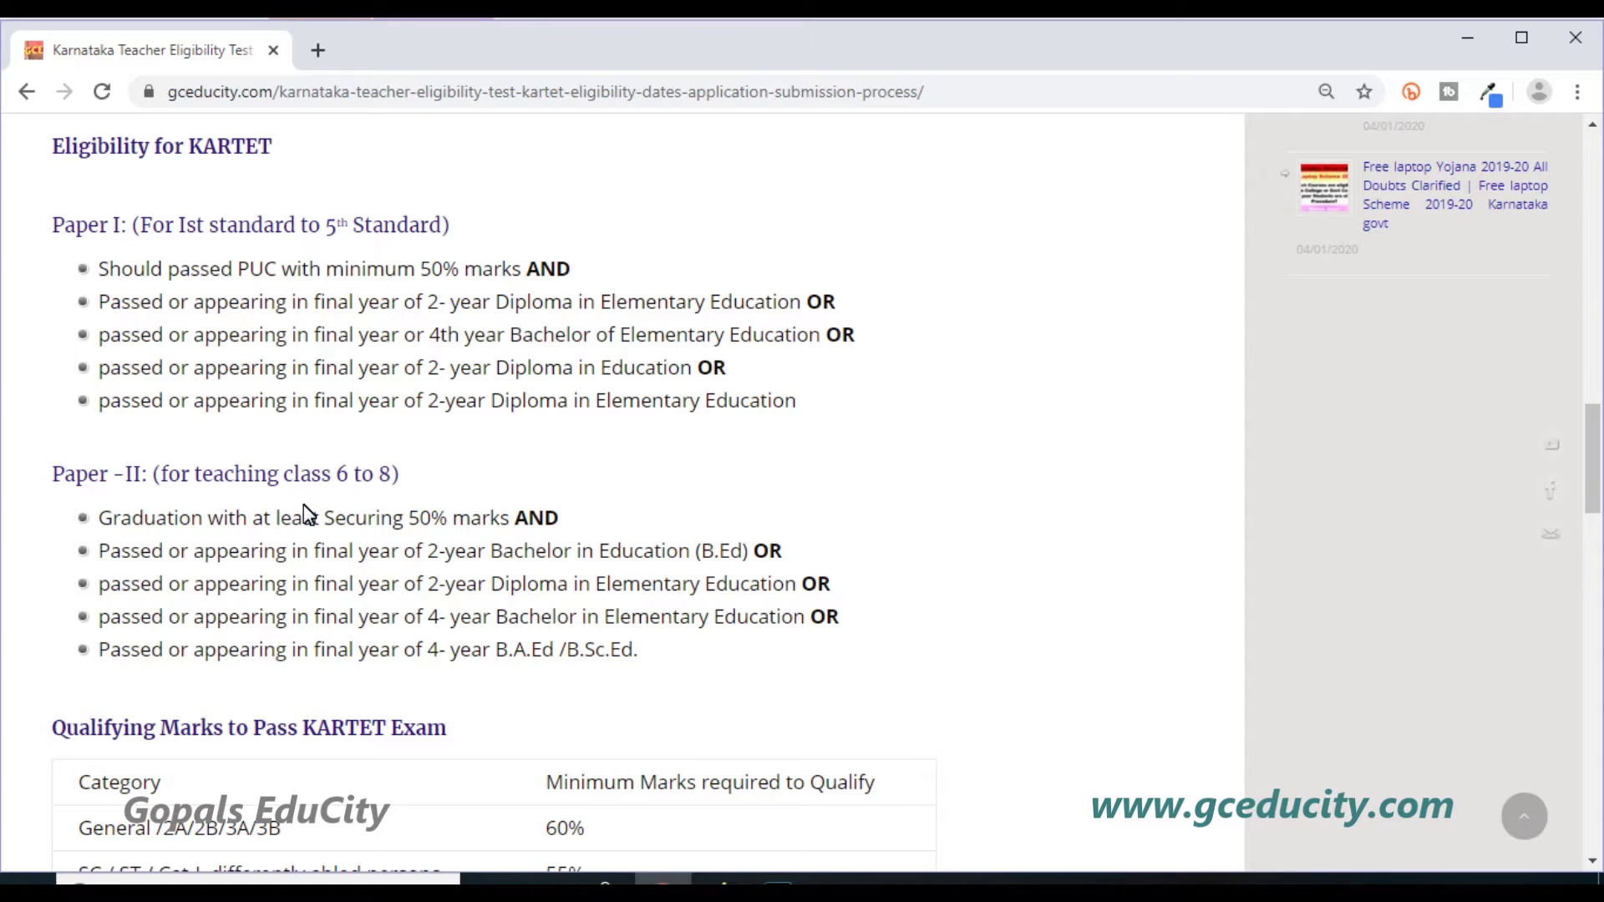
pyautogui.scroll(-3, 306, 511)
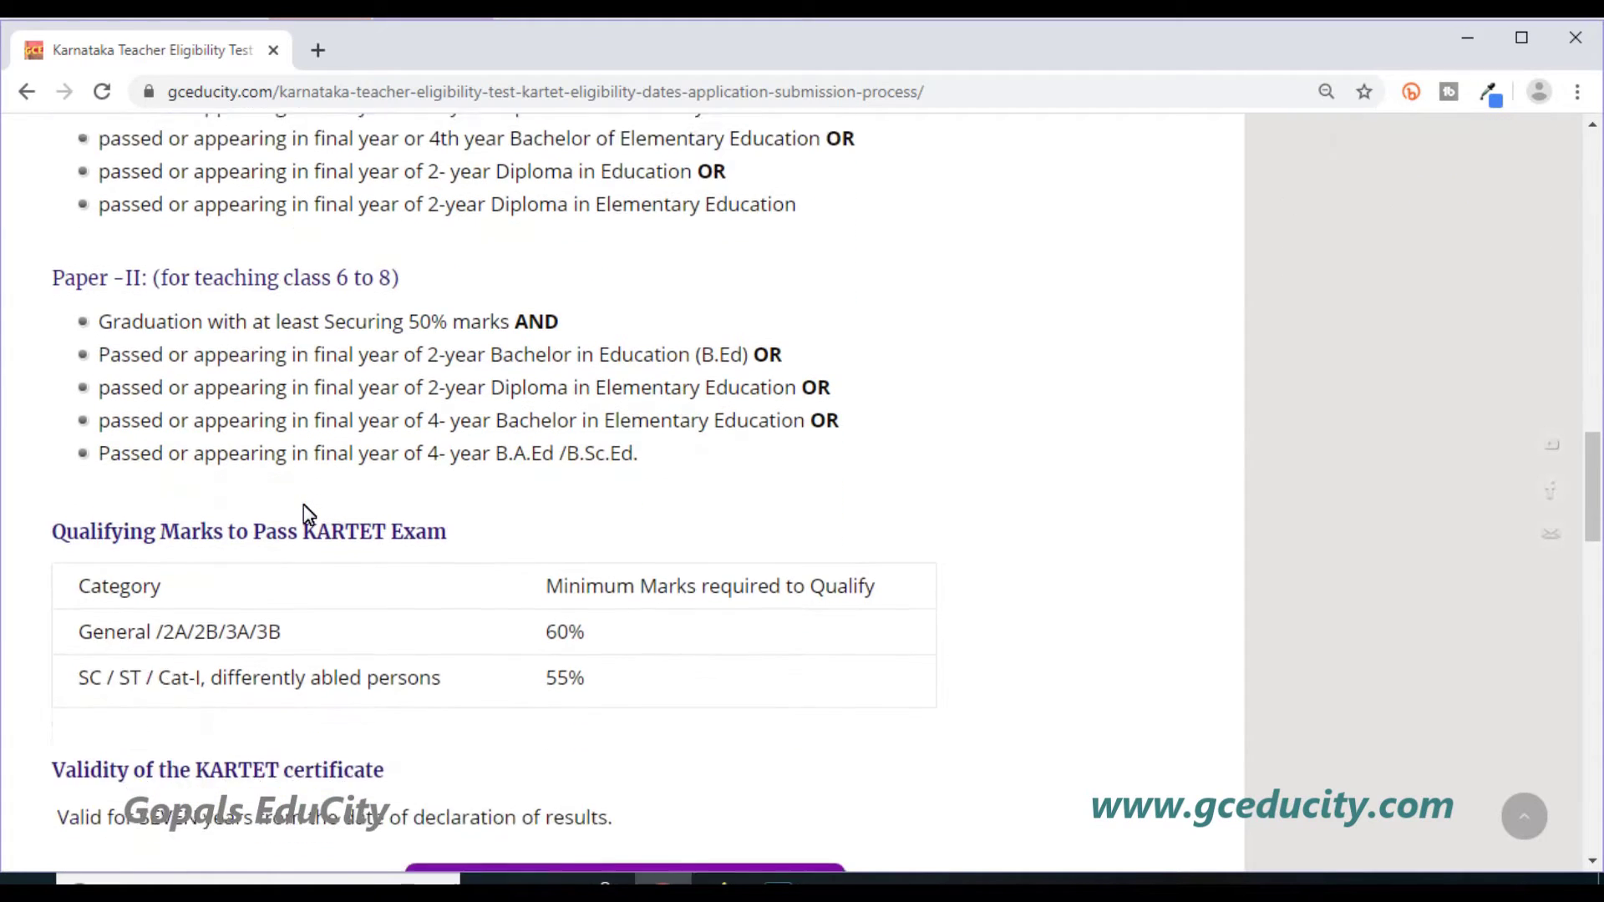
pyautogui.scroll(-1, 307, 513)
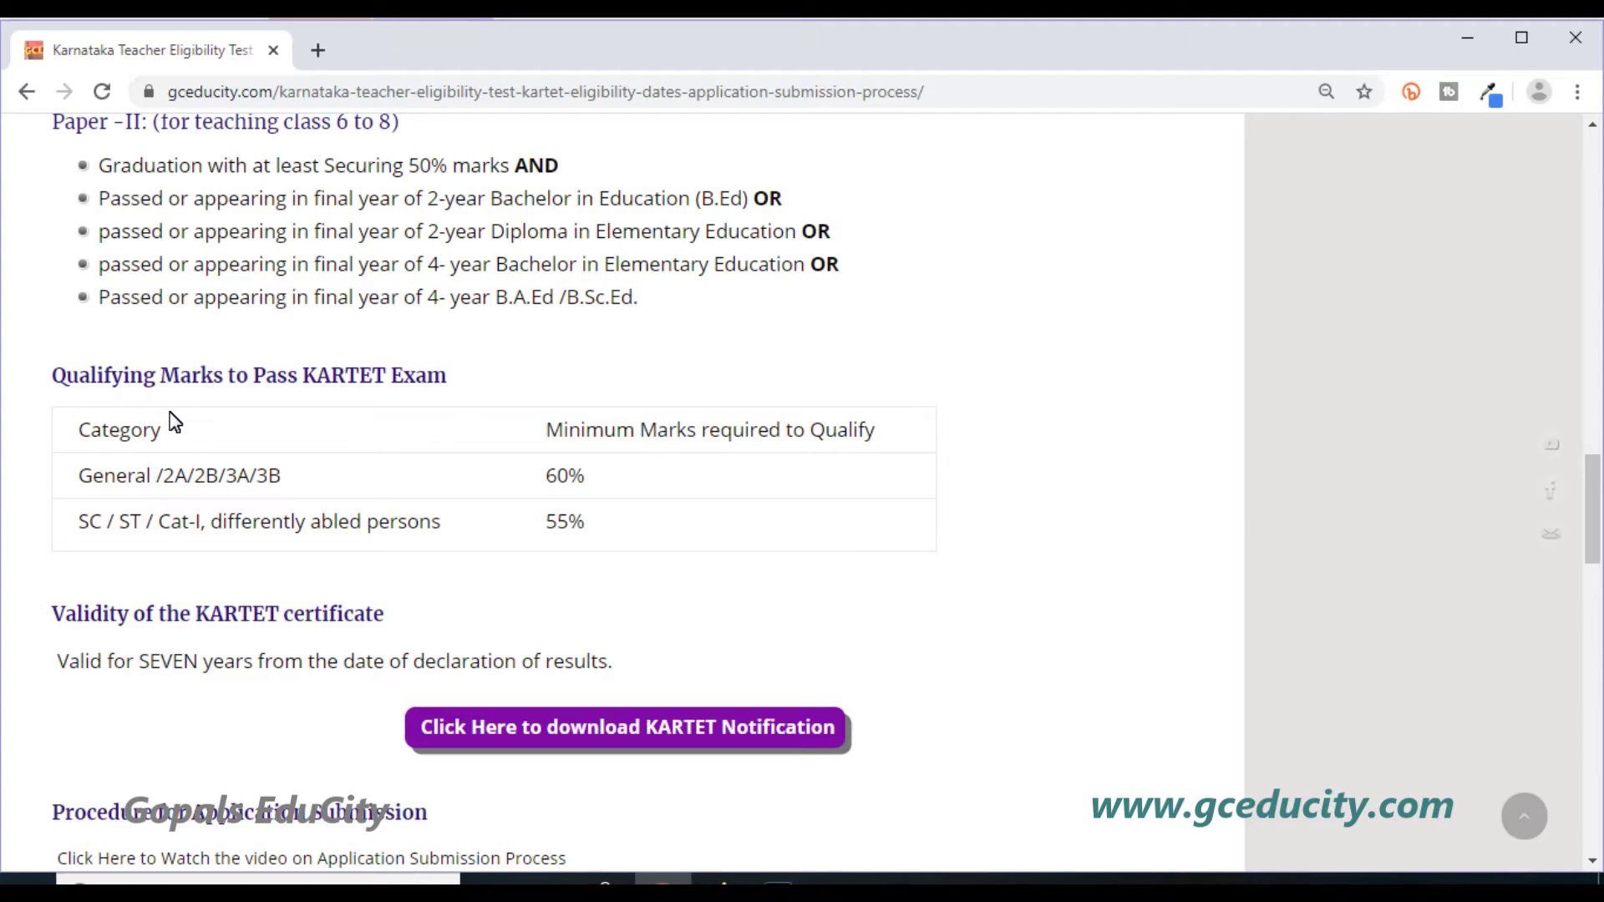
pyautogui.moveTo(84, 483); pyautogui.dragTo(163, 489)
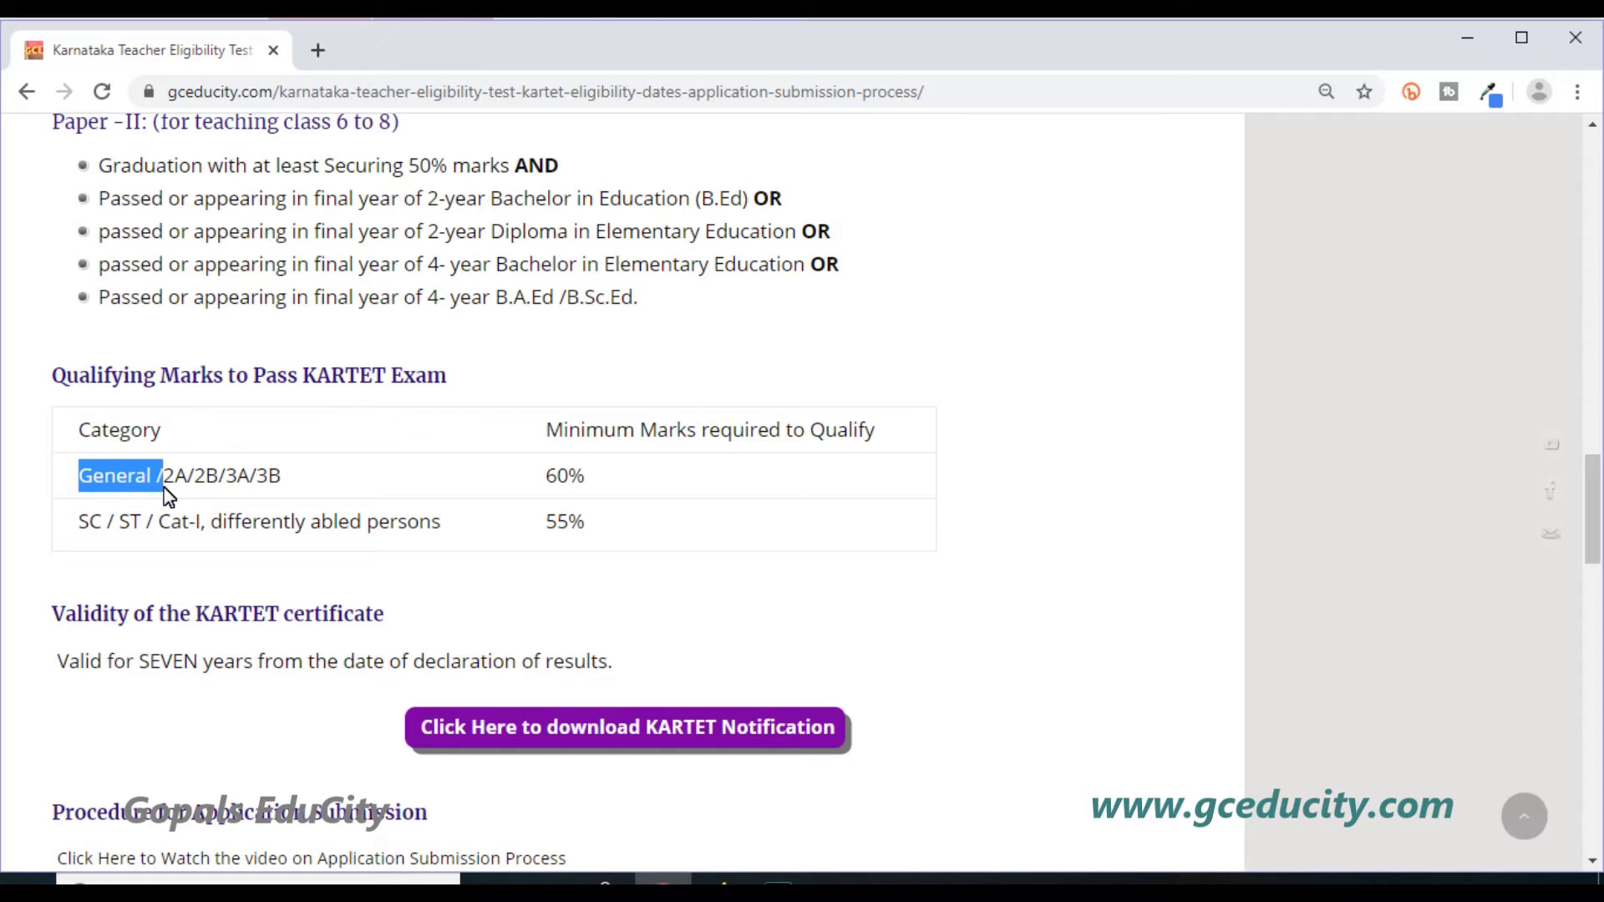
pyautogui.click(209, 488)
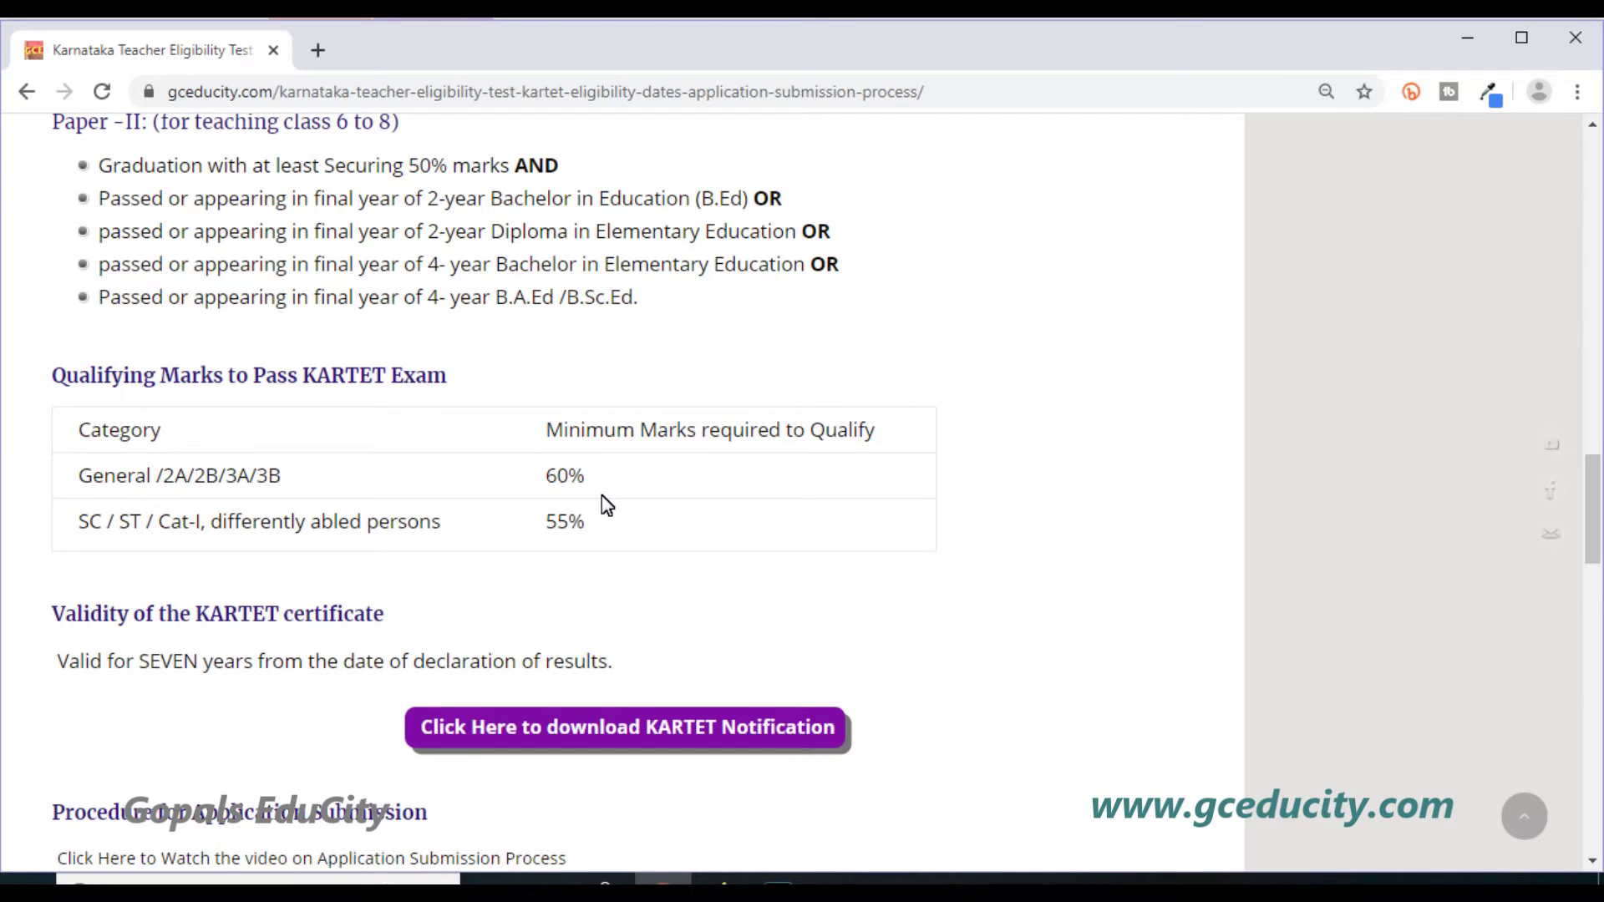
# Highlight the 60% and 55% qualifying marks and the SEVEN-year certificate validity.
pyautogui.click(569, 481)
pyautogui.doubleClick(563, 492)
pyautogui.click(617, 525)
pyautogui.moveTo(564, 525); pyautogui.dragTo(591, 530)
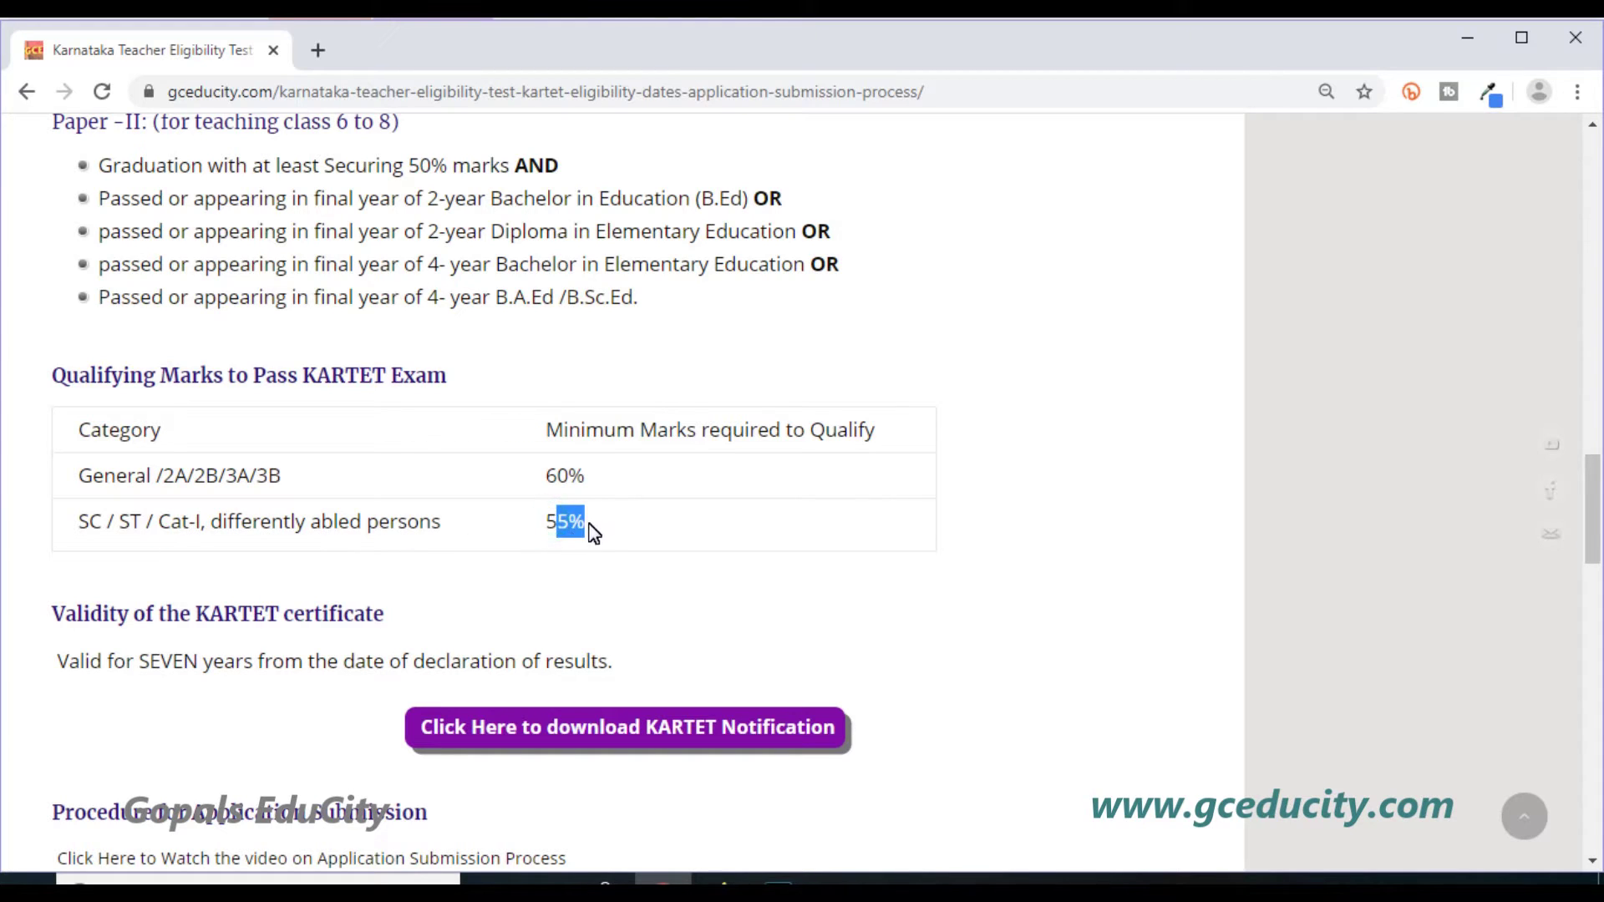
pyautogui.click(542, 528)
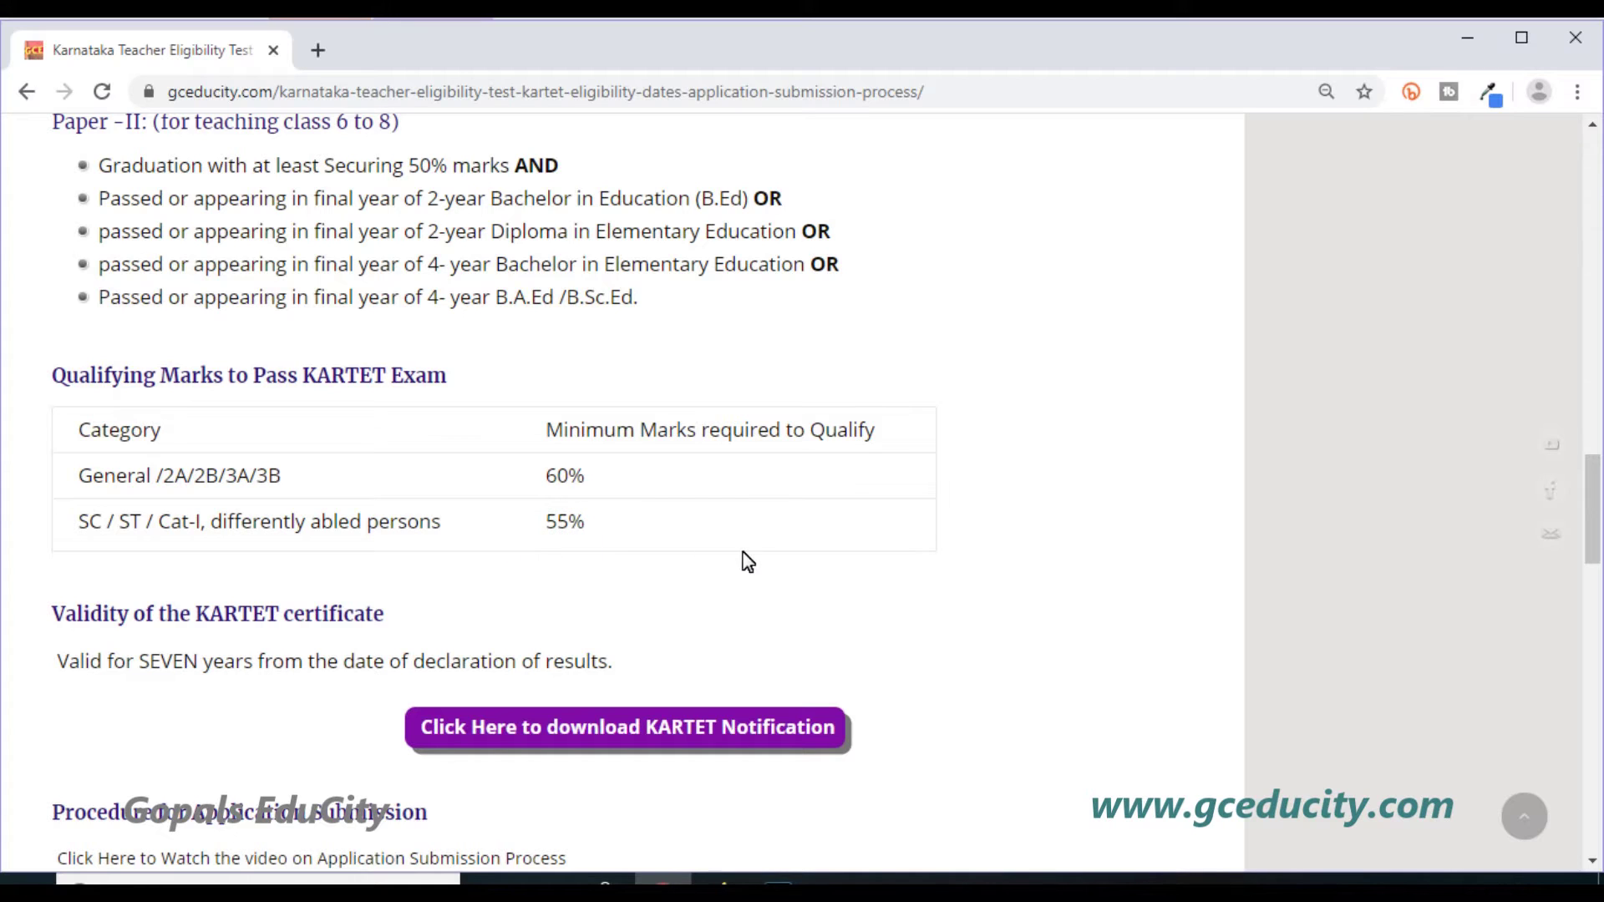
pyautogui.scroll(-1, 595, 595)
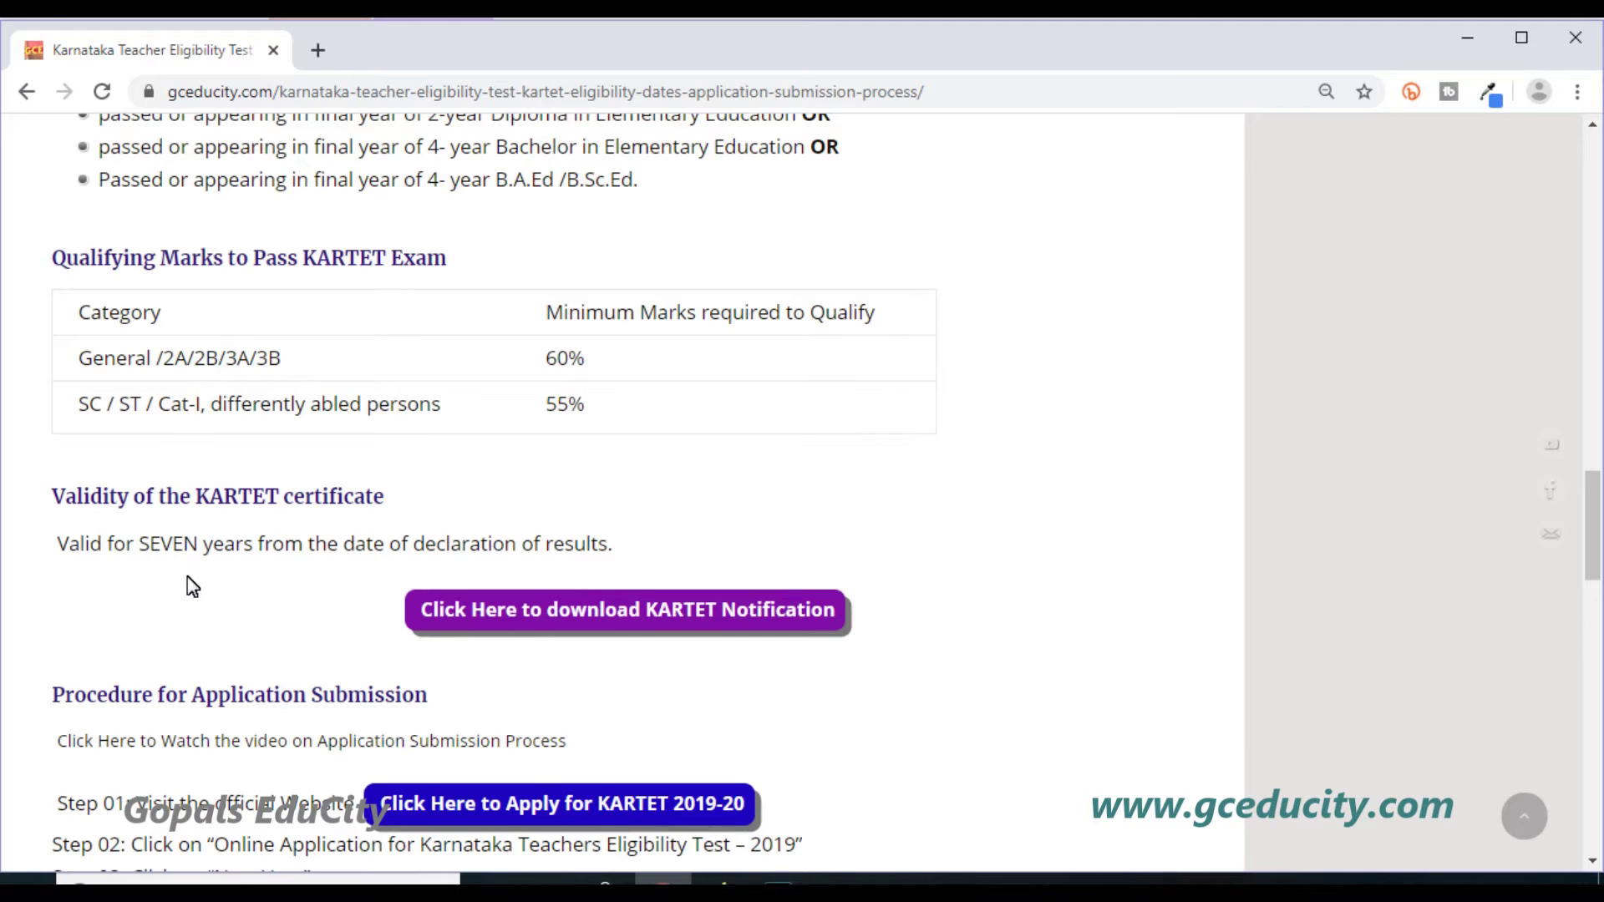
pyautogui.moveTo(141, 547); pyautogui.dragTo(200, 551)
pyautogui.click(208, 593)
# Scroll to the 'Procedure for Application Submission' list and highlight Steps 01–13 while reading.
pyautogui.scroll(-1, 216, 598)
pyautogui.scroll(-1, 215, 597)
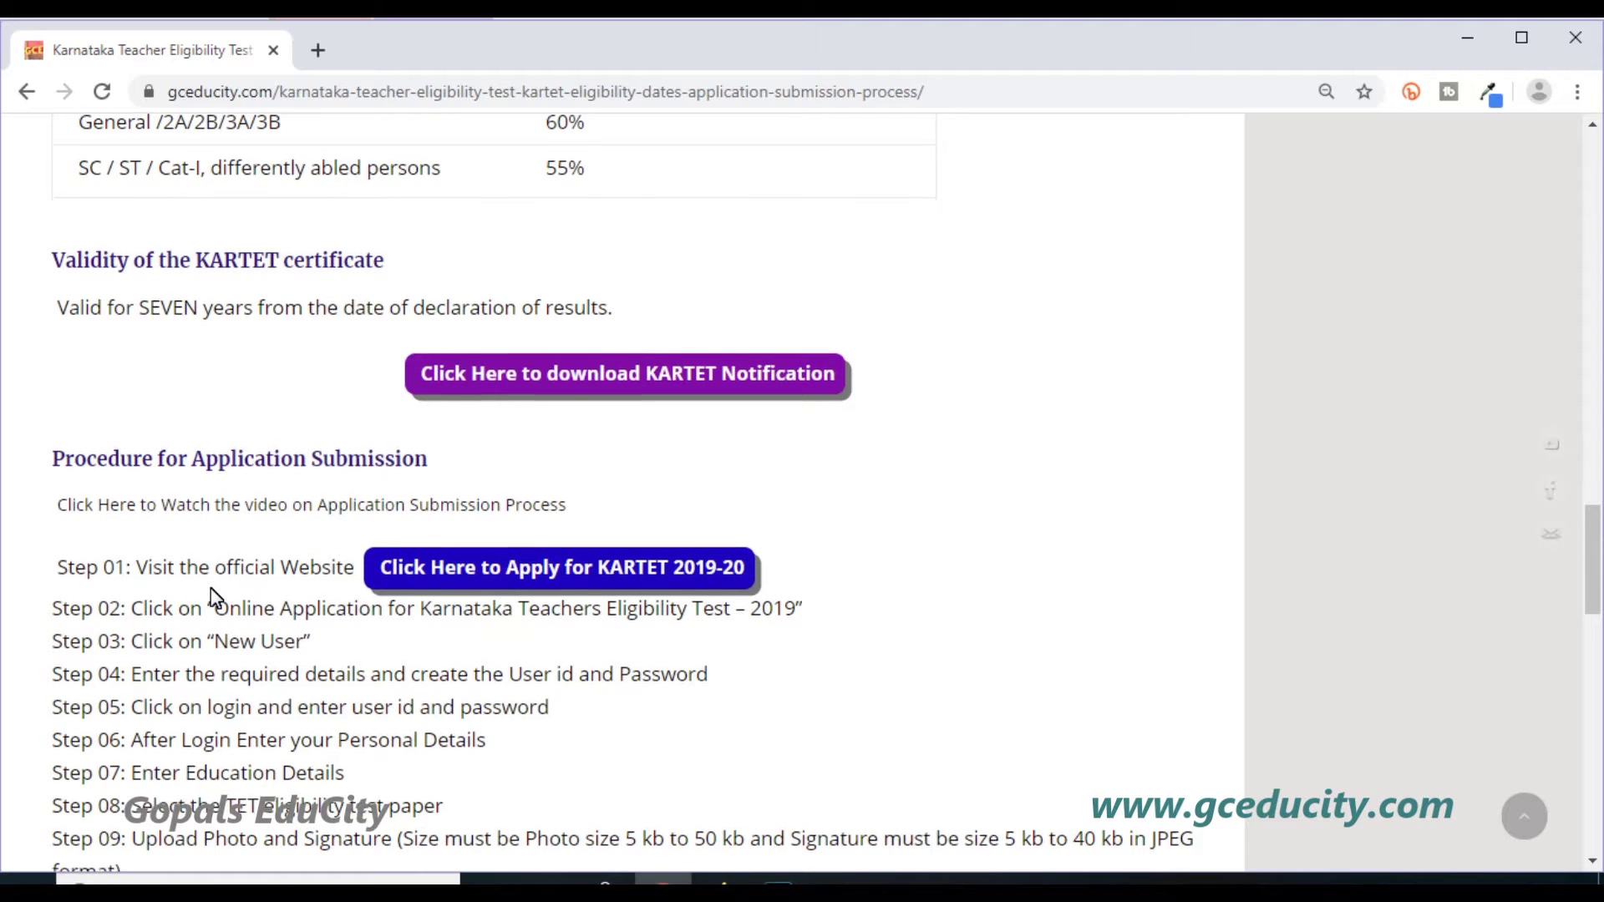
pyautogui.scroll(-3, 214, 598)
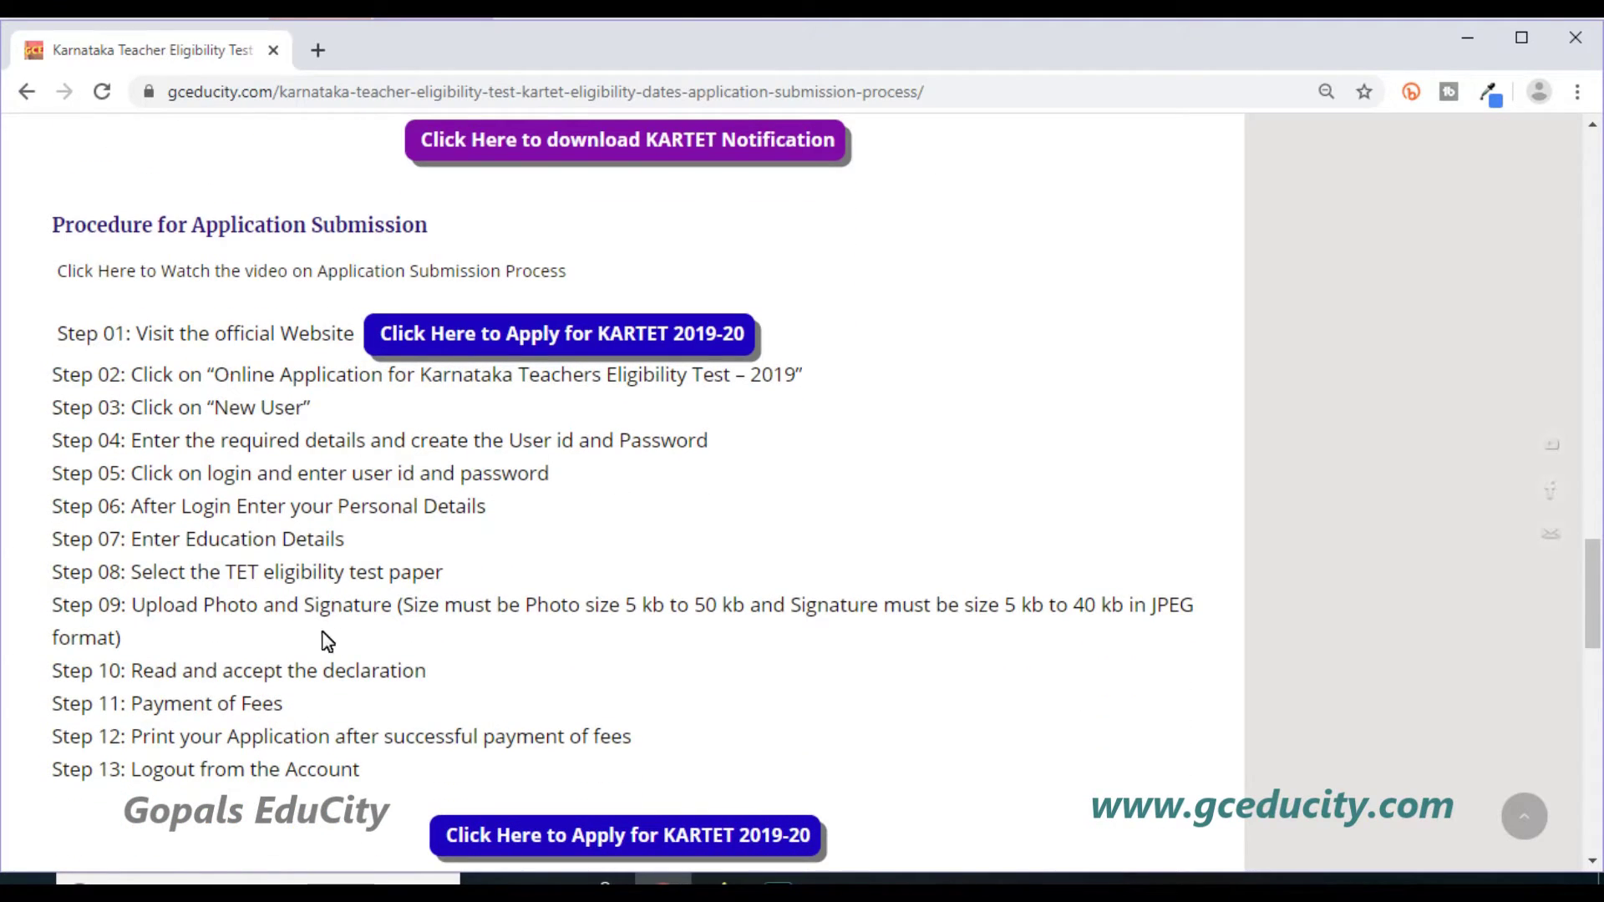
pyautogui.moveTo(59, 334); pyautogui.dragTo(369, 716)
pyautogui.click(368, 716)
# Follow 'Apply for KARTET 2019-20' to the KARTET-2019 login page and point out the user name and password fields.
pyautogui.click(656, 339)
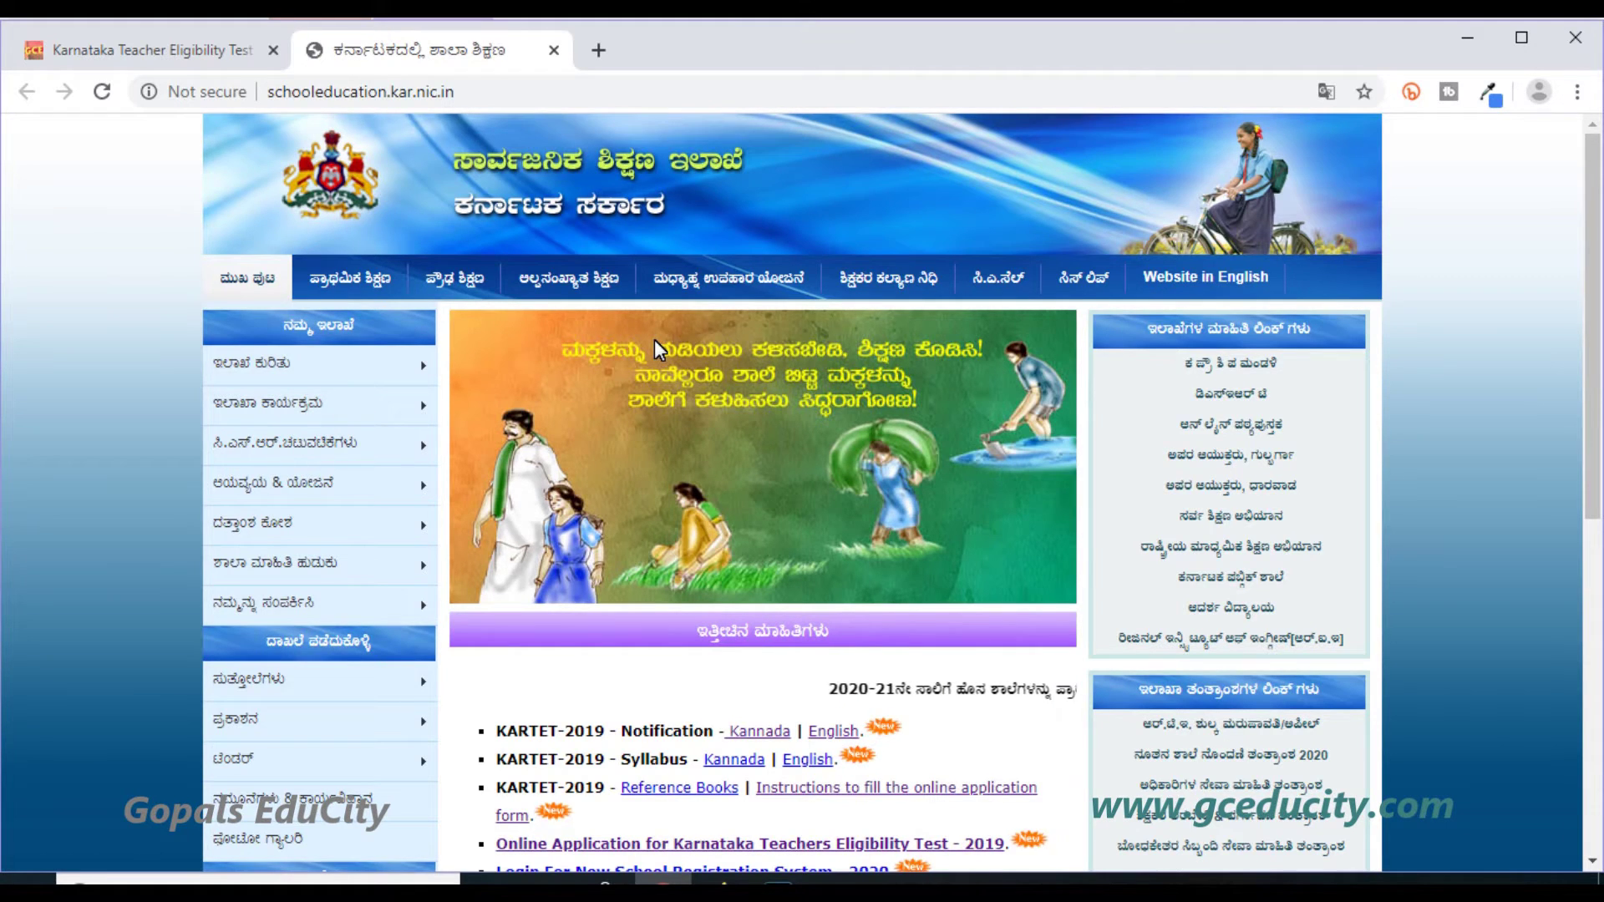
pyautogui.scroll(-3, 654, 347)
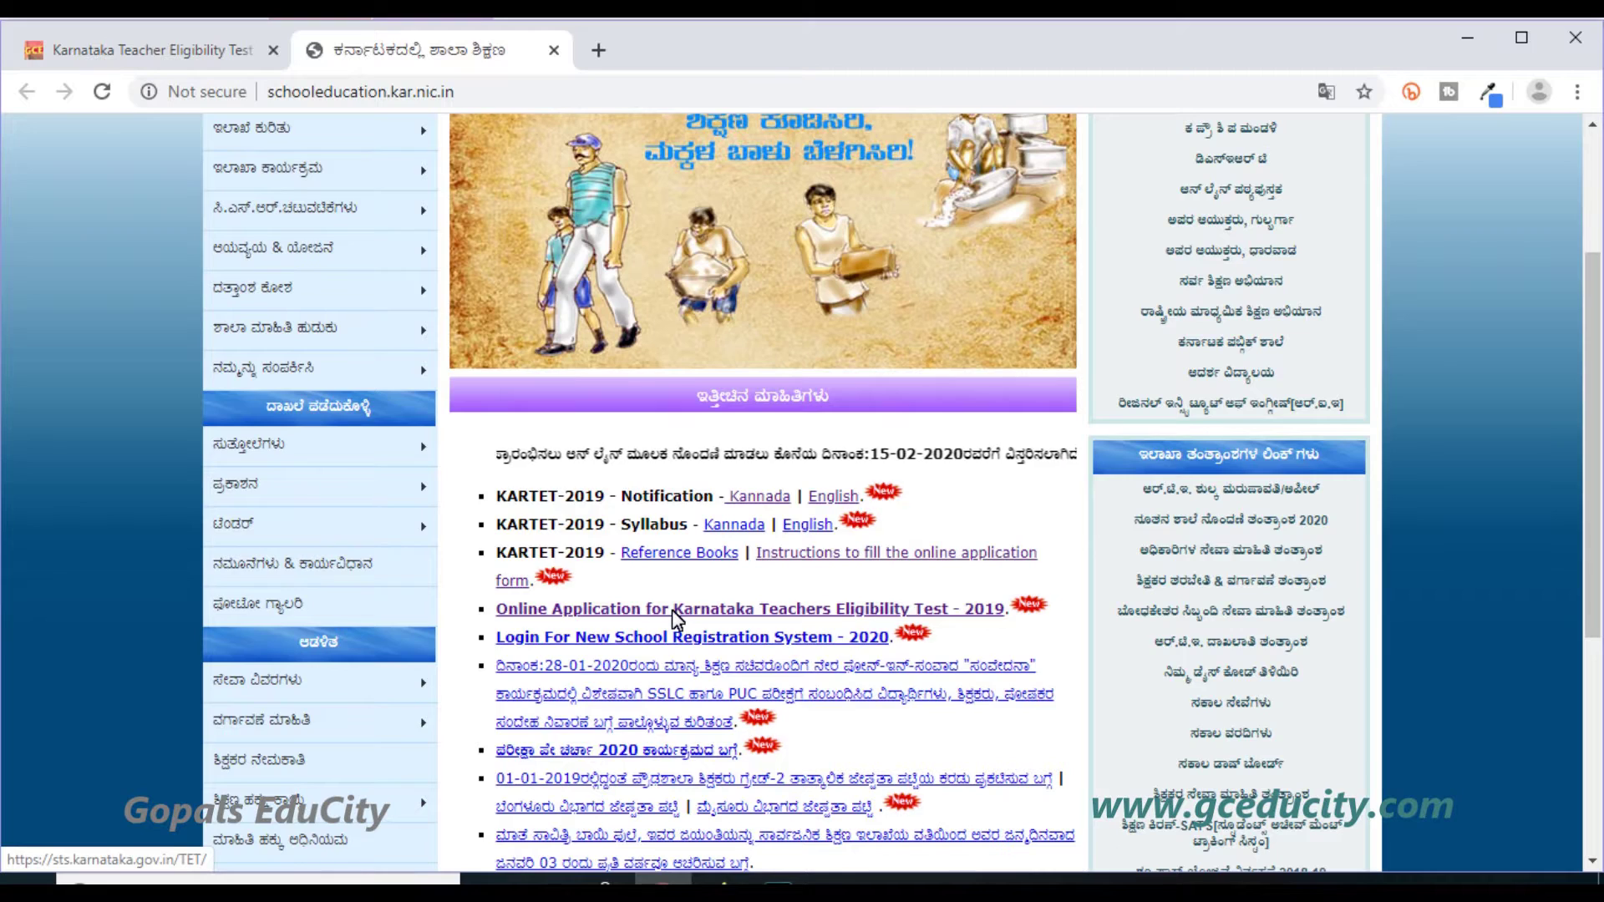
pyautogui.click(673, 612)
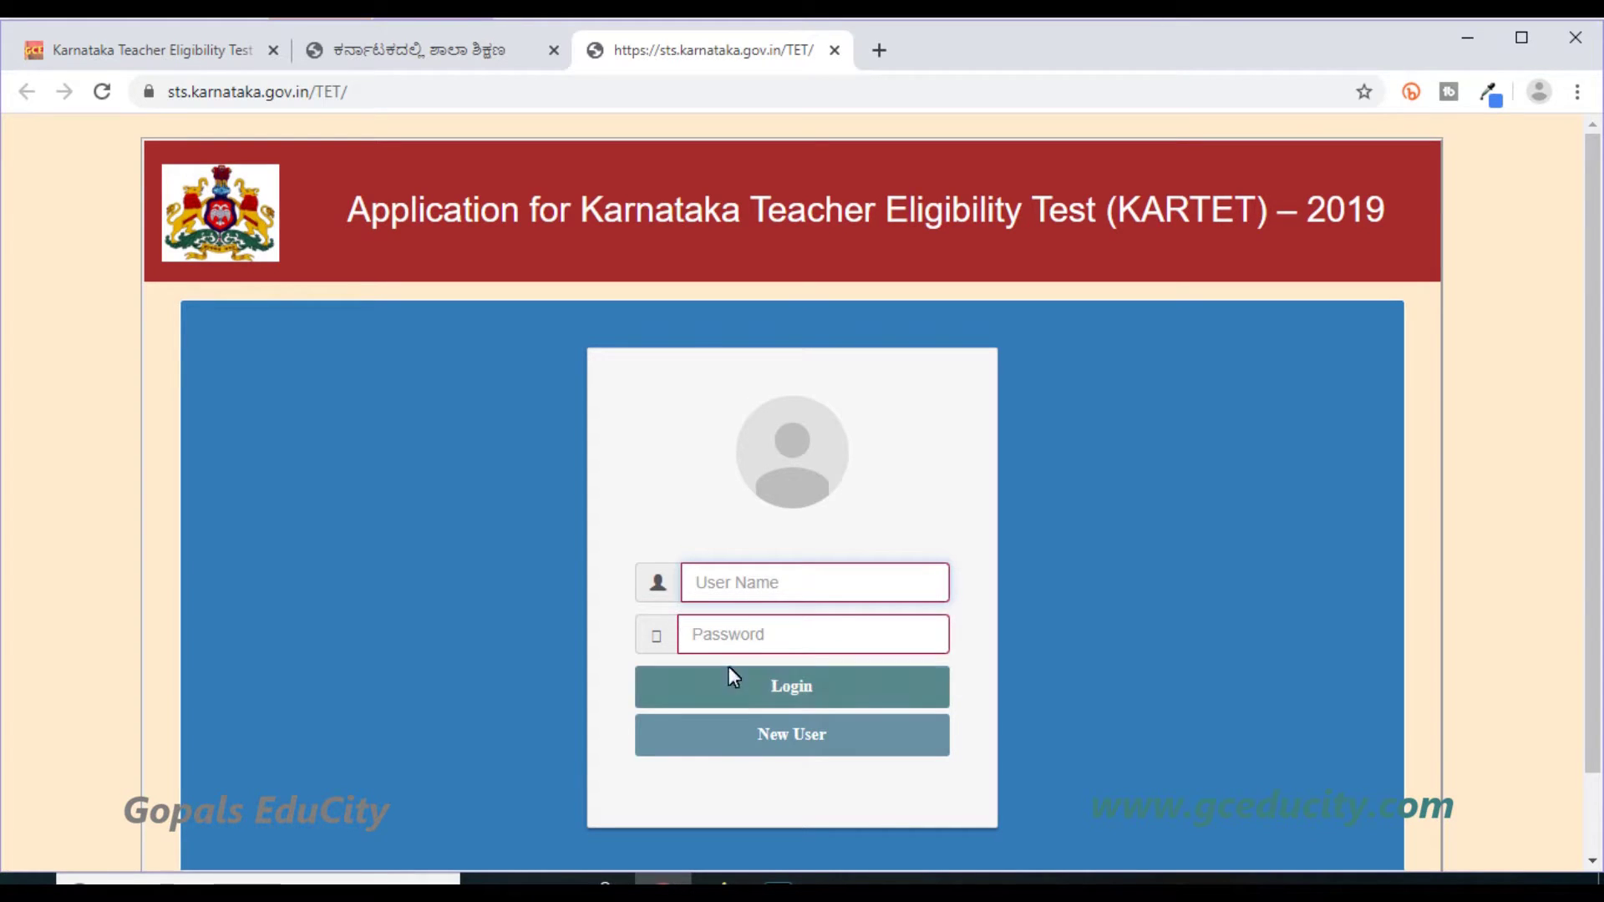
pyautogui.click(731, 585)
pyautogui.click(727, 635)
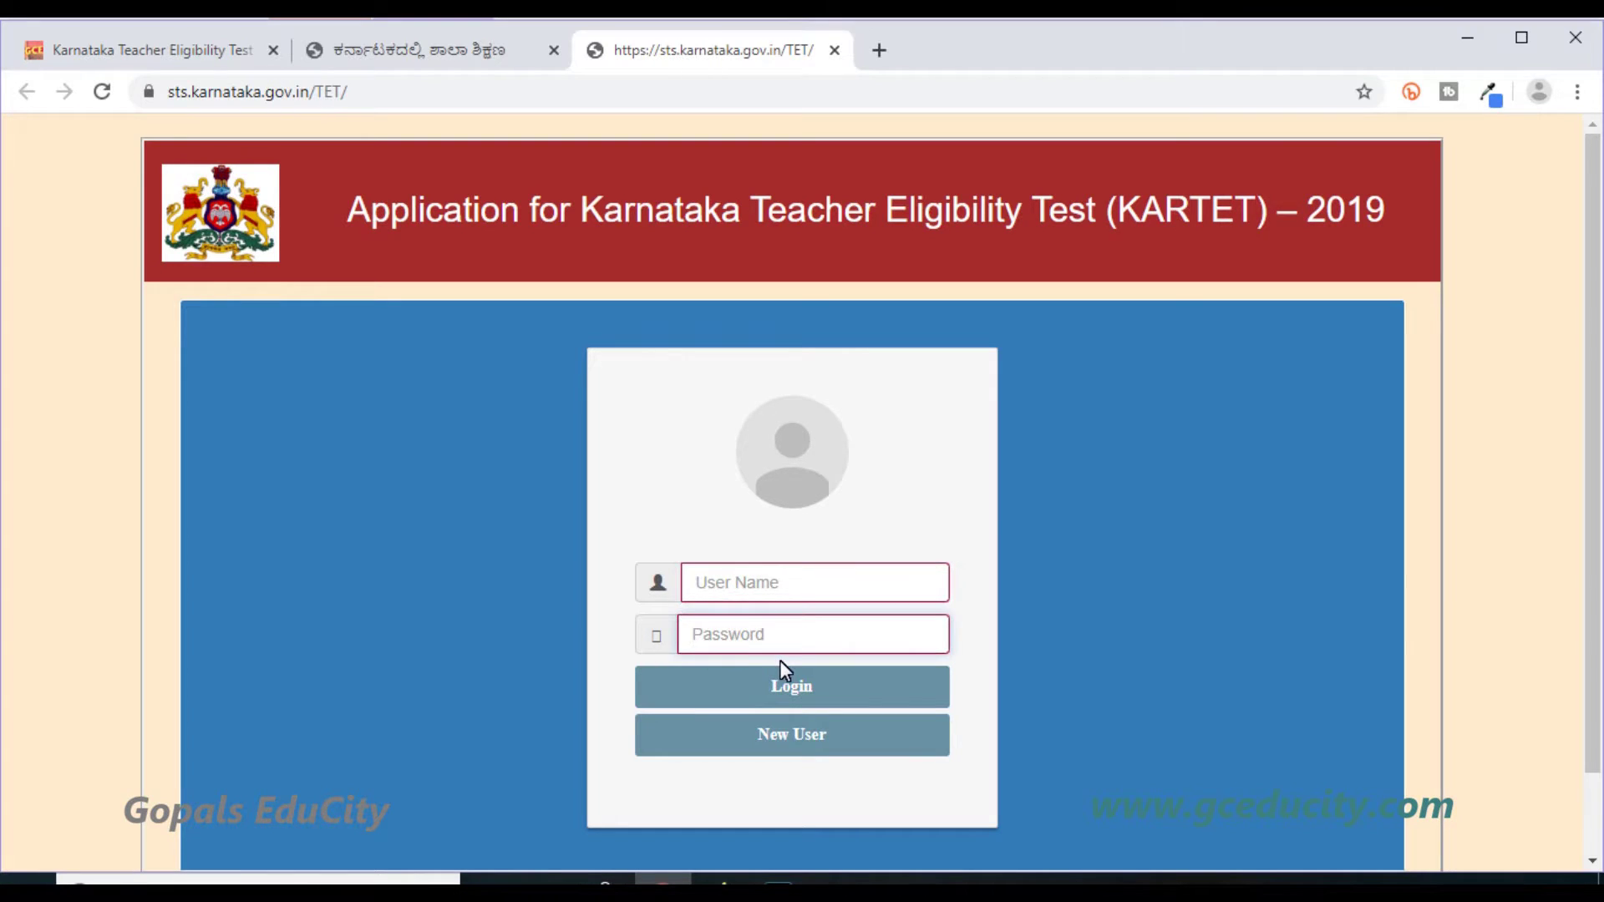
# Fill the New User form with candidate name, mobile, e-mail, user name and password, save, and dismiss the success message.
pyautogui.click(762, 735)
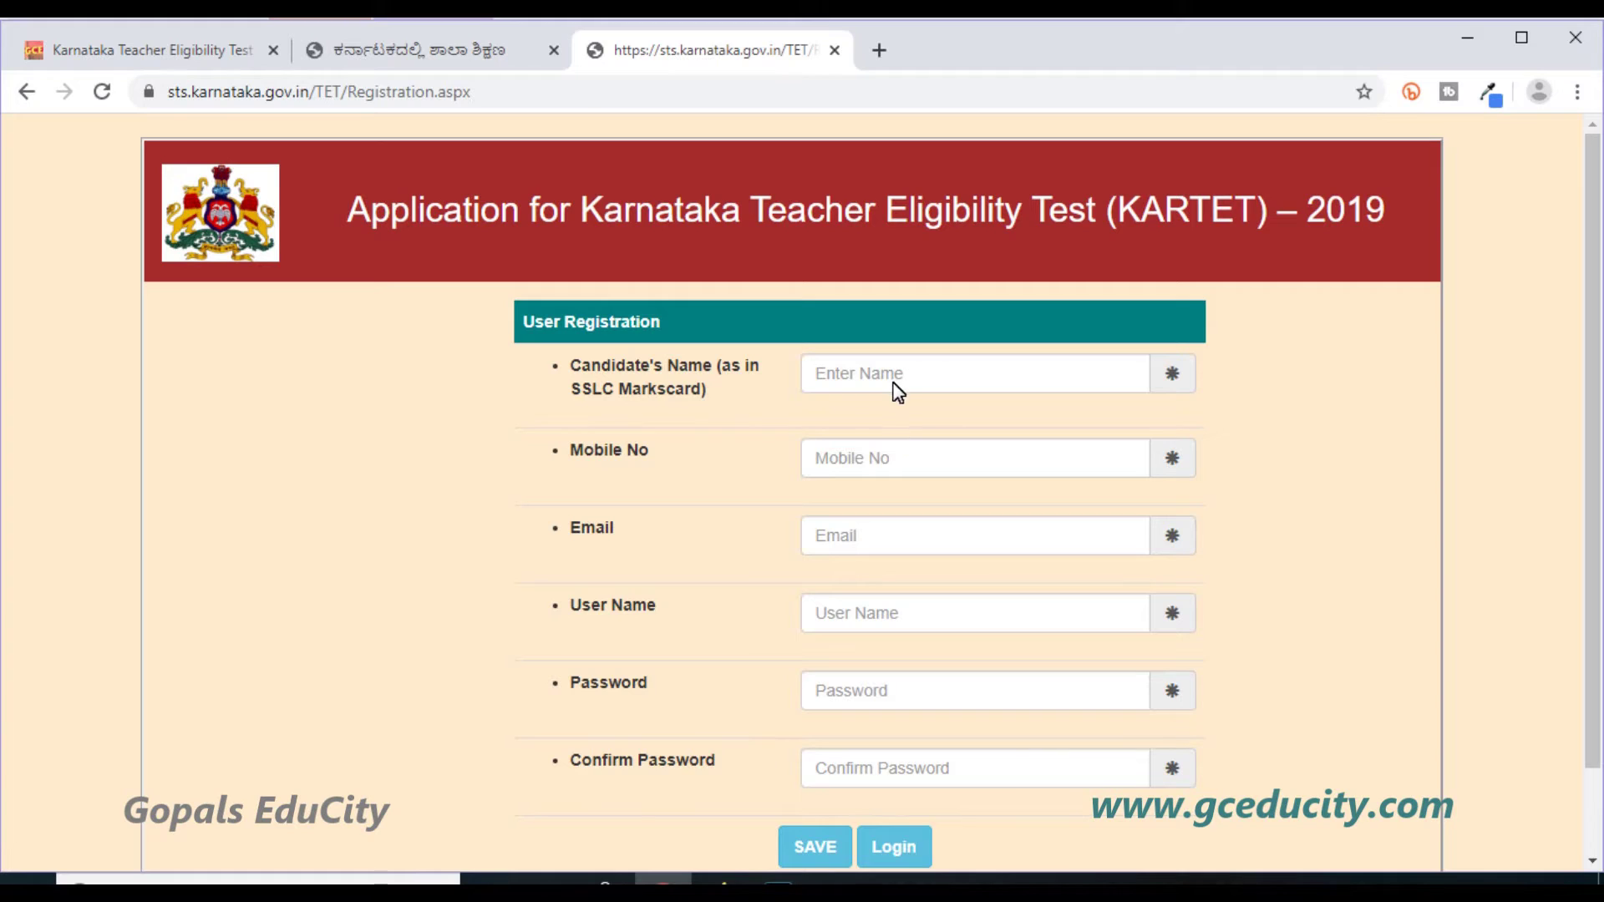
pyautogui.click(891, 393)
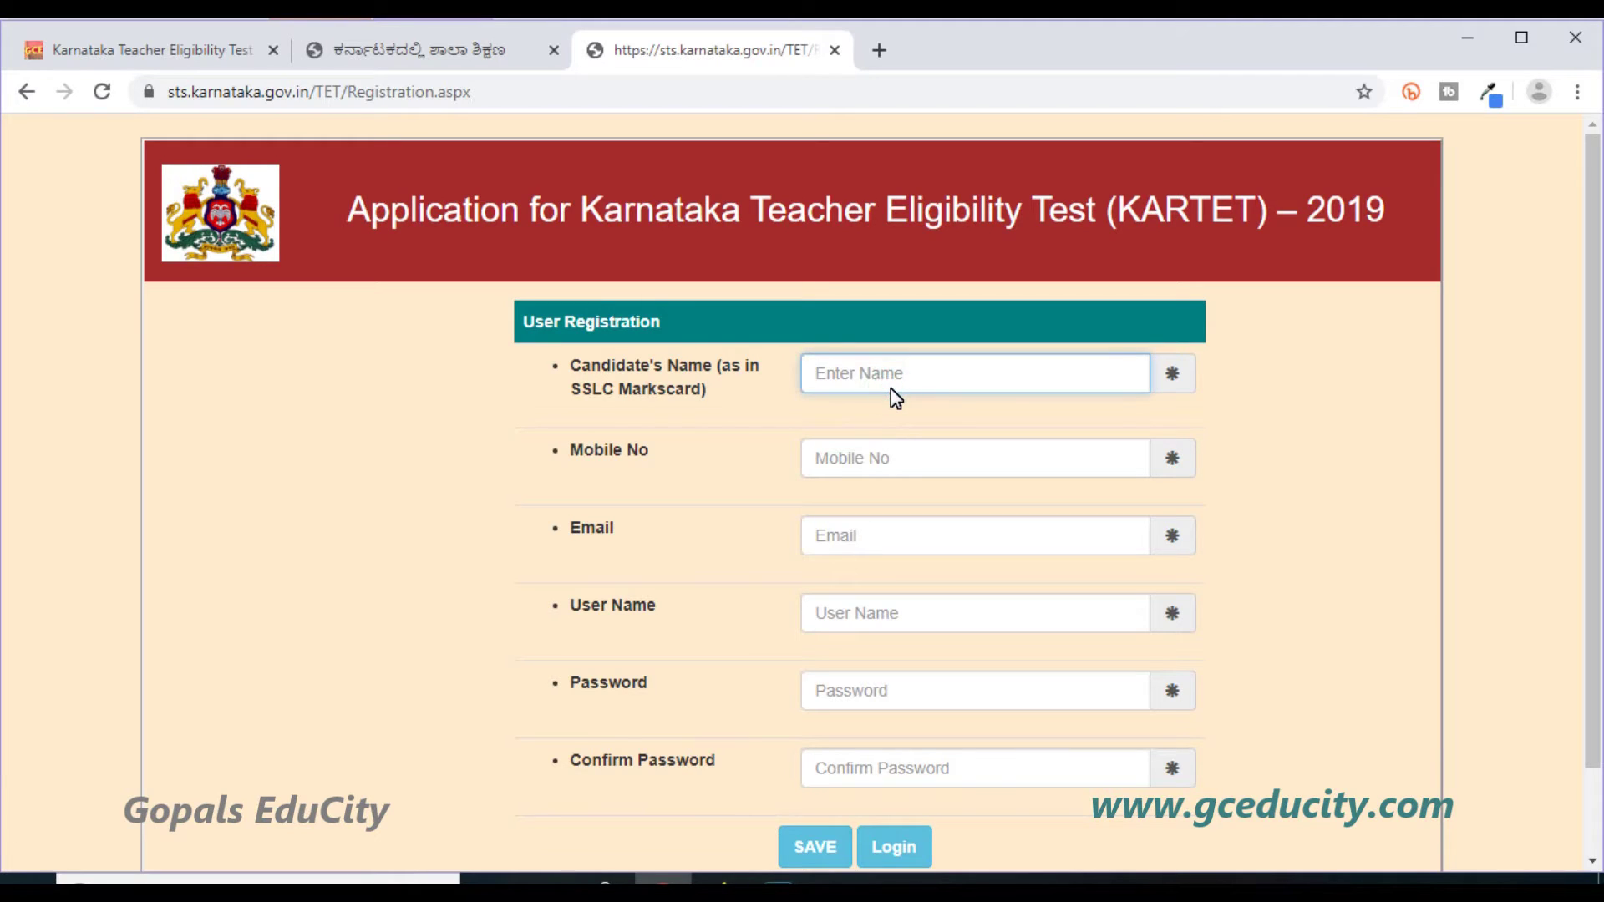
pyautogui.click(889, 393)
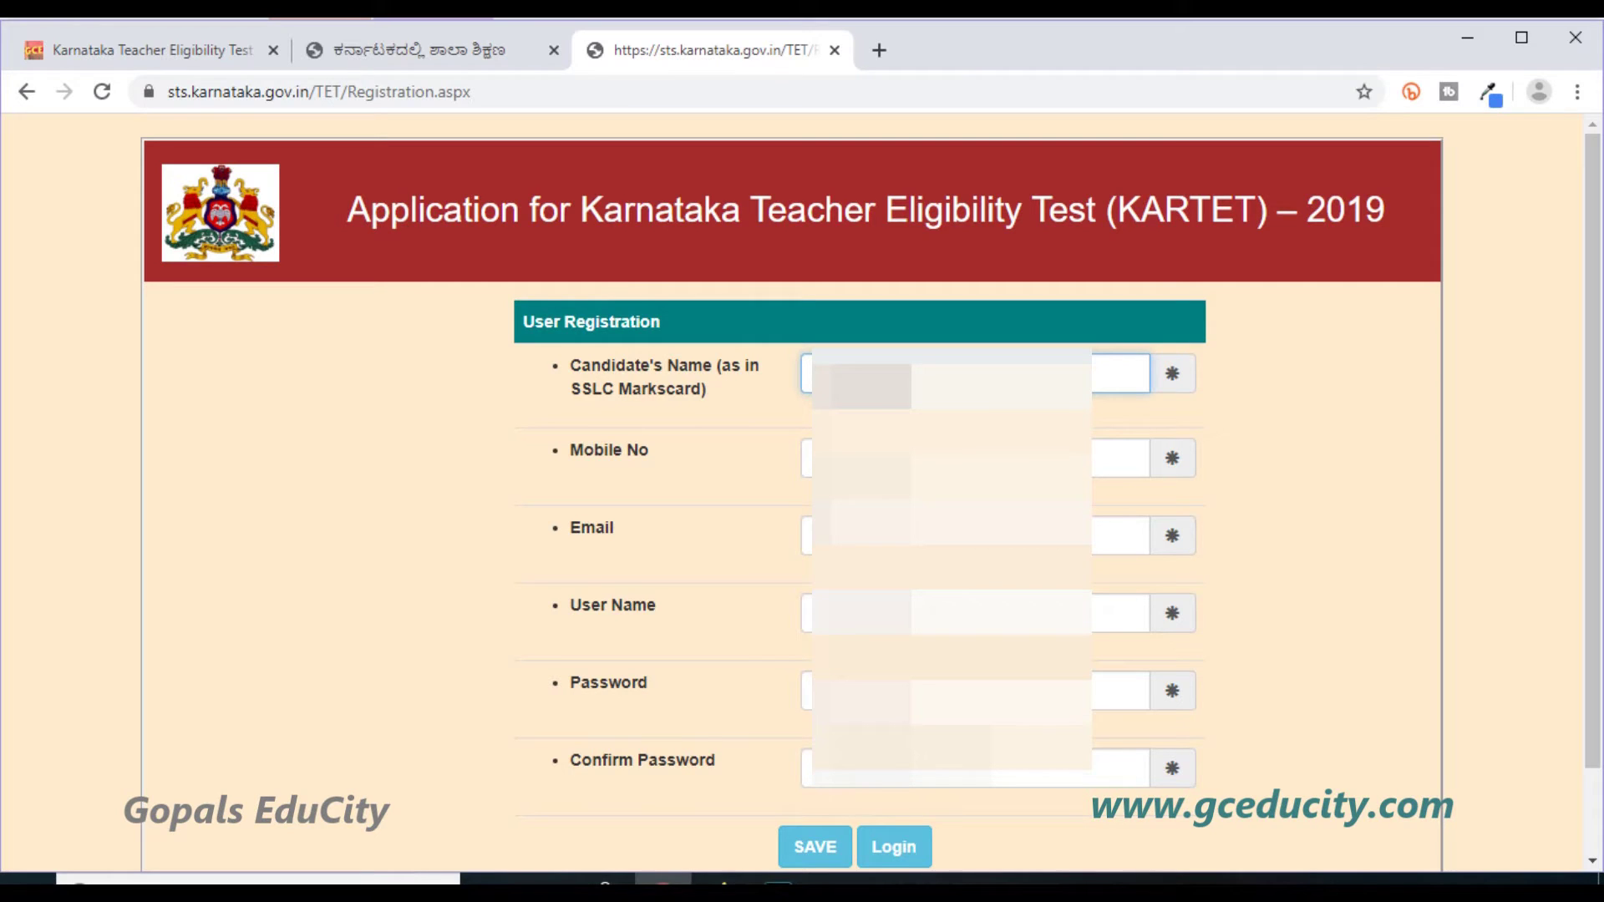
pyautogui.click(1119, 458)
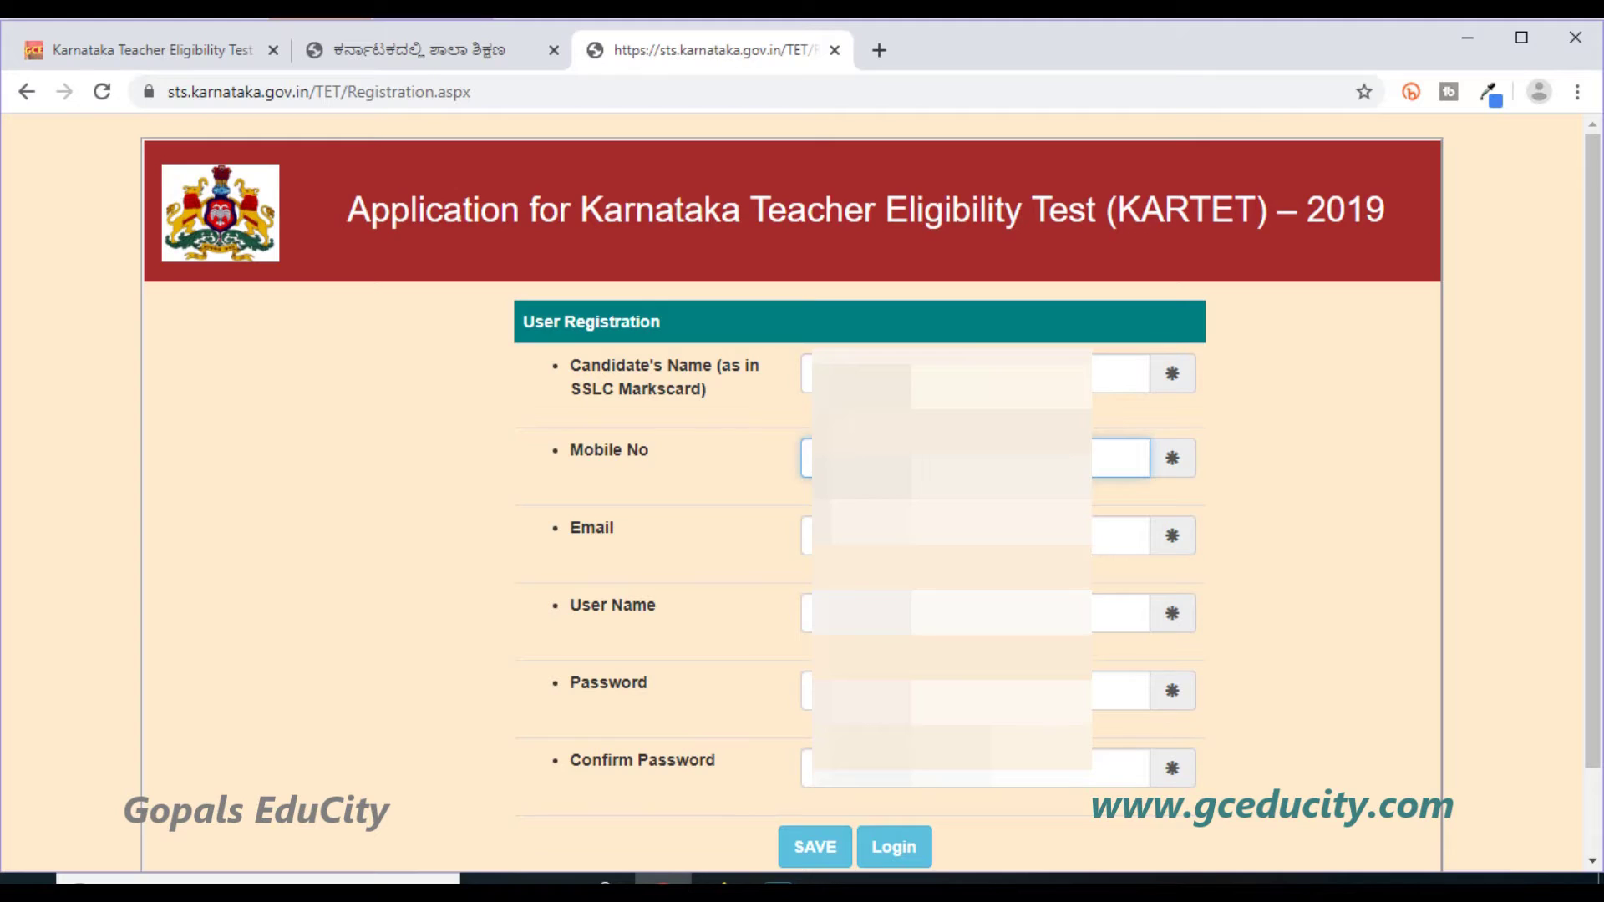
pyautogui.click(1120, 536)
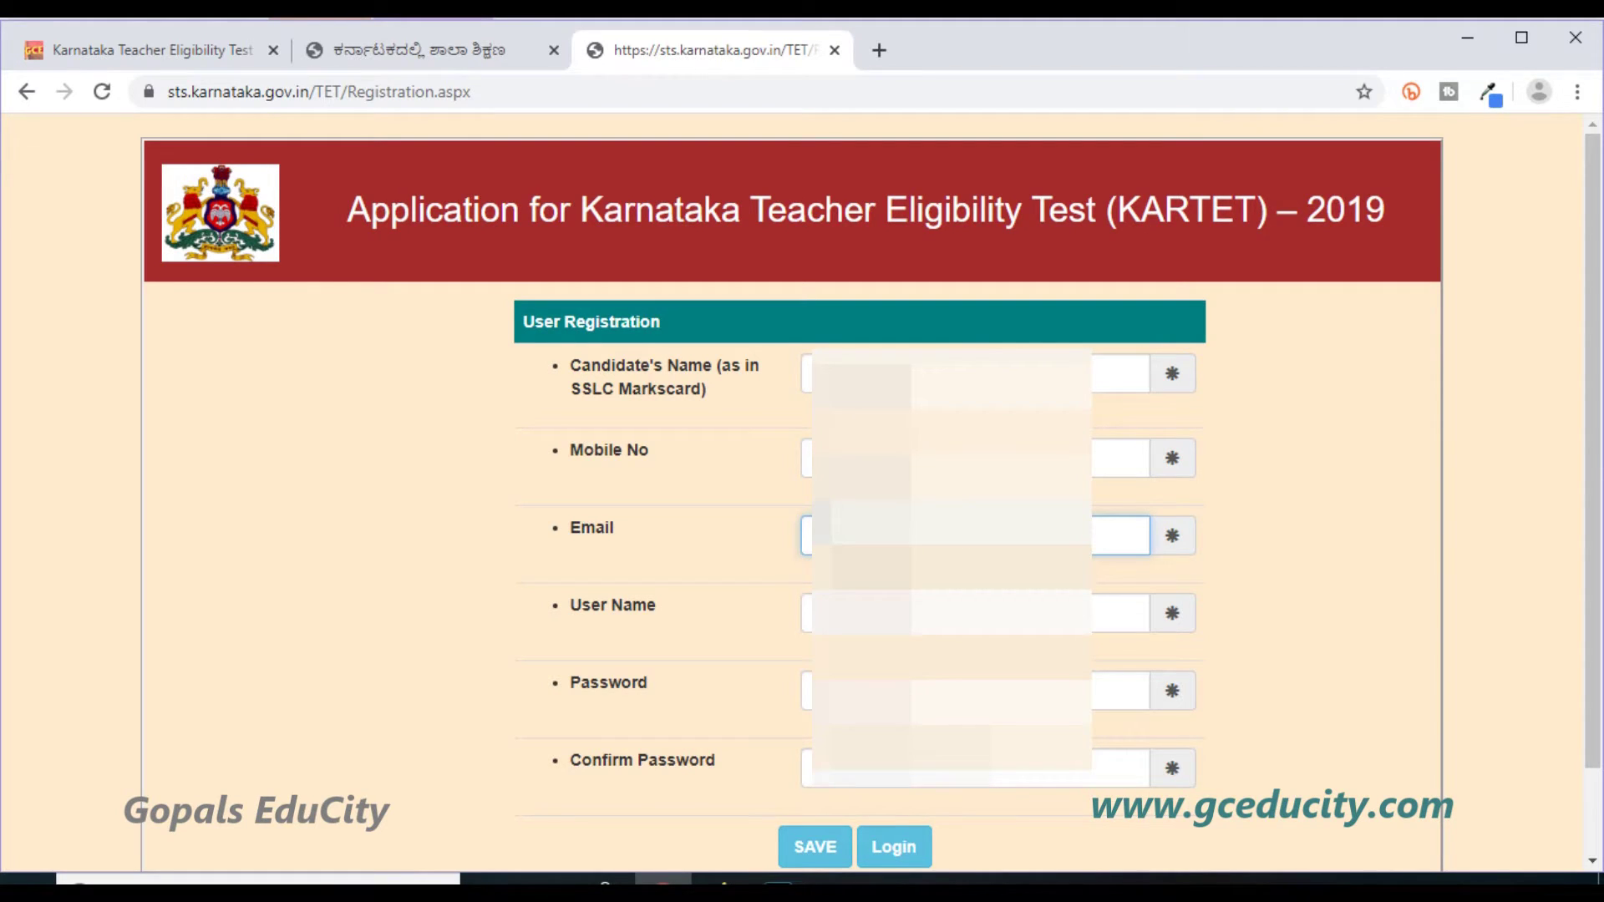
pyautogui.click(1120, 614)
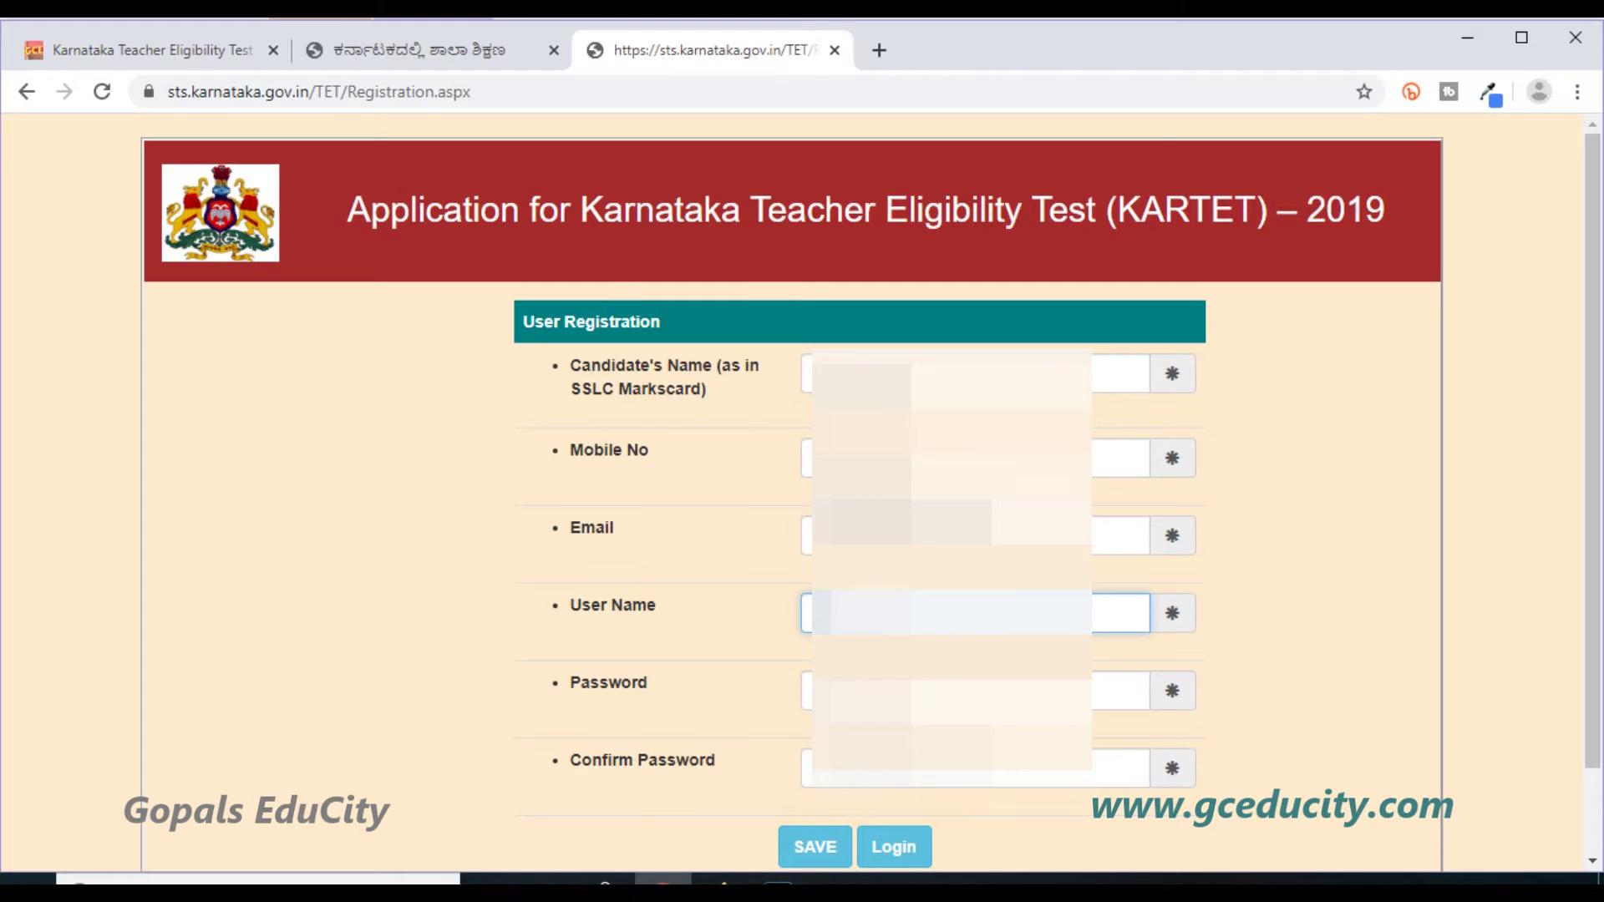
pyautogui.click(1119, 691)
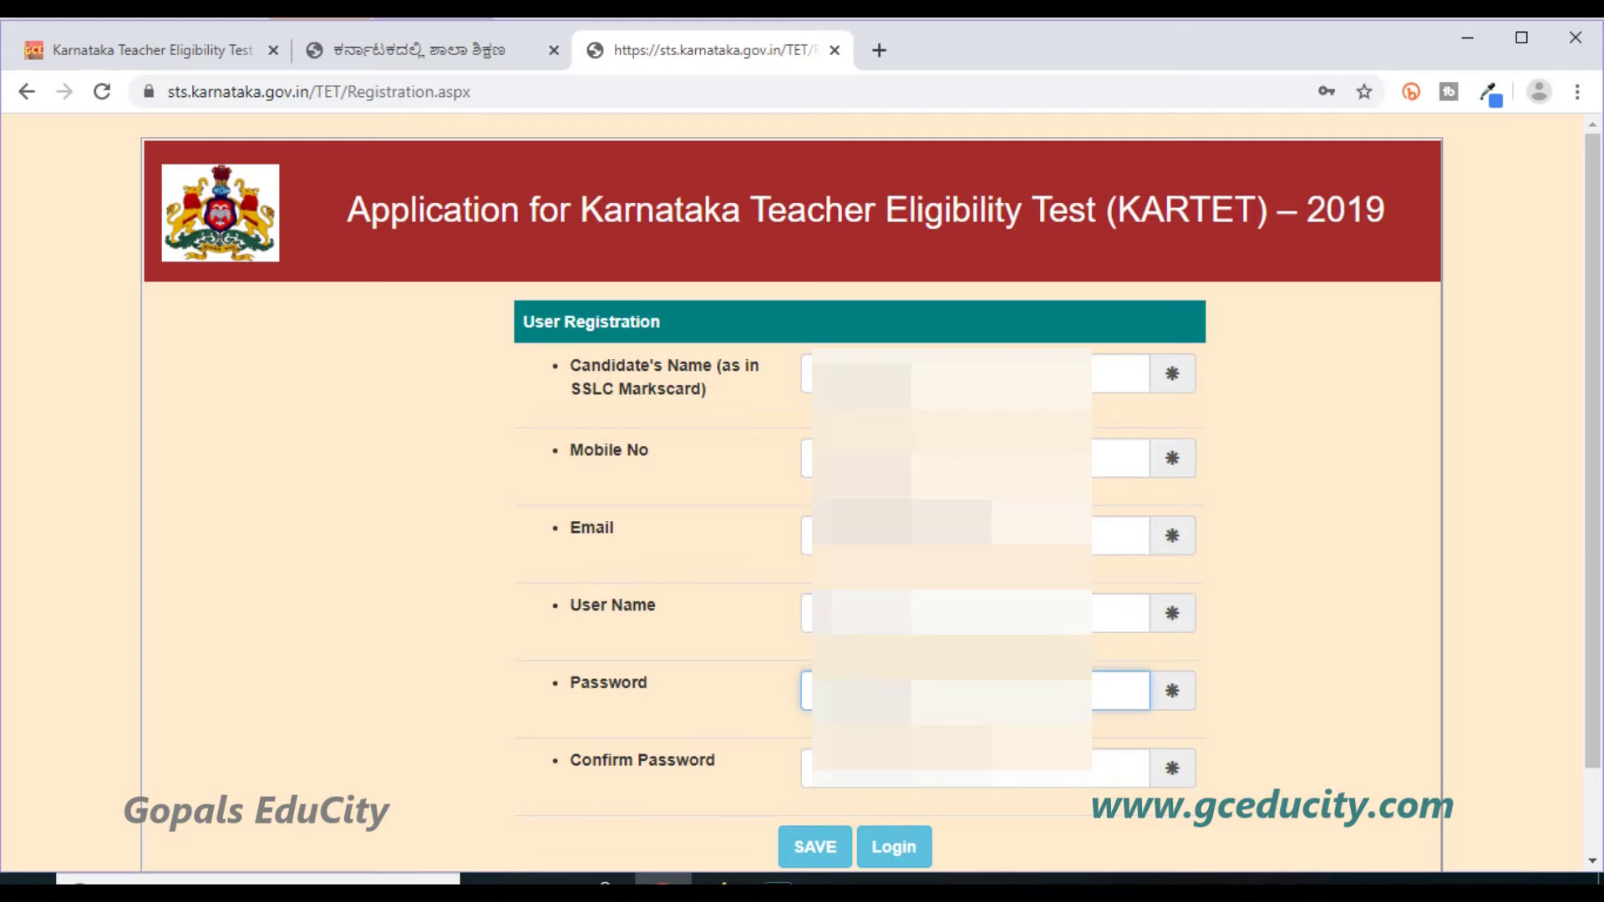
pyautogui.click(1120, 769)
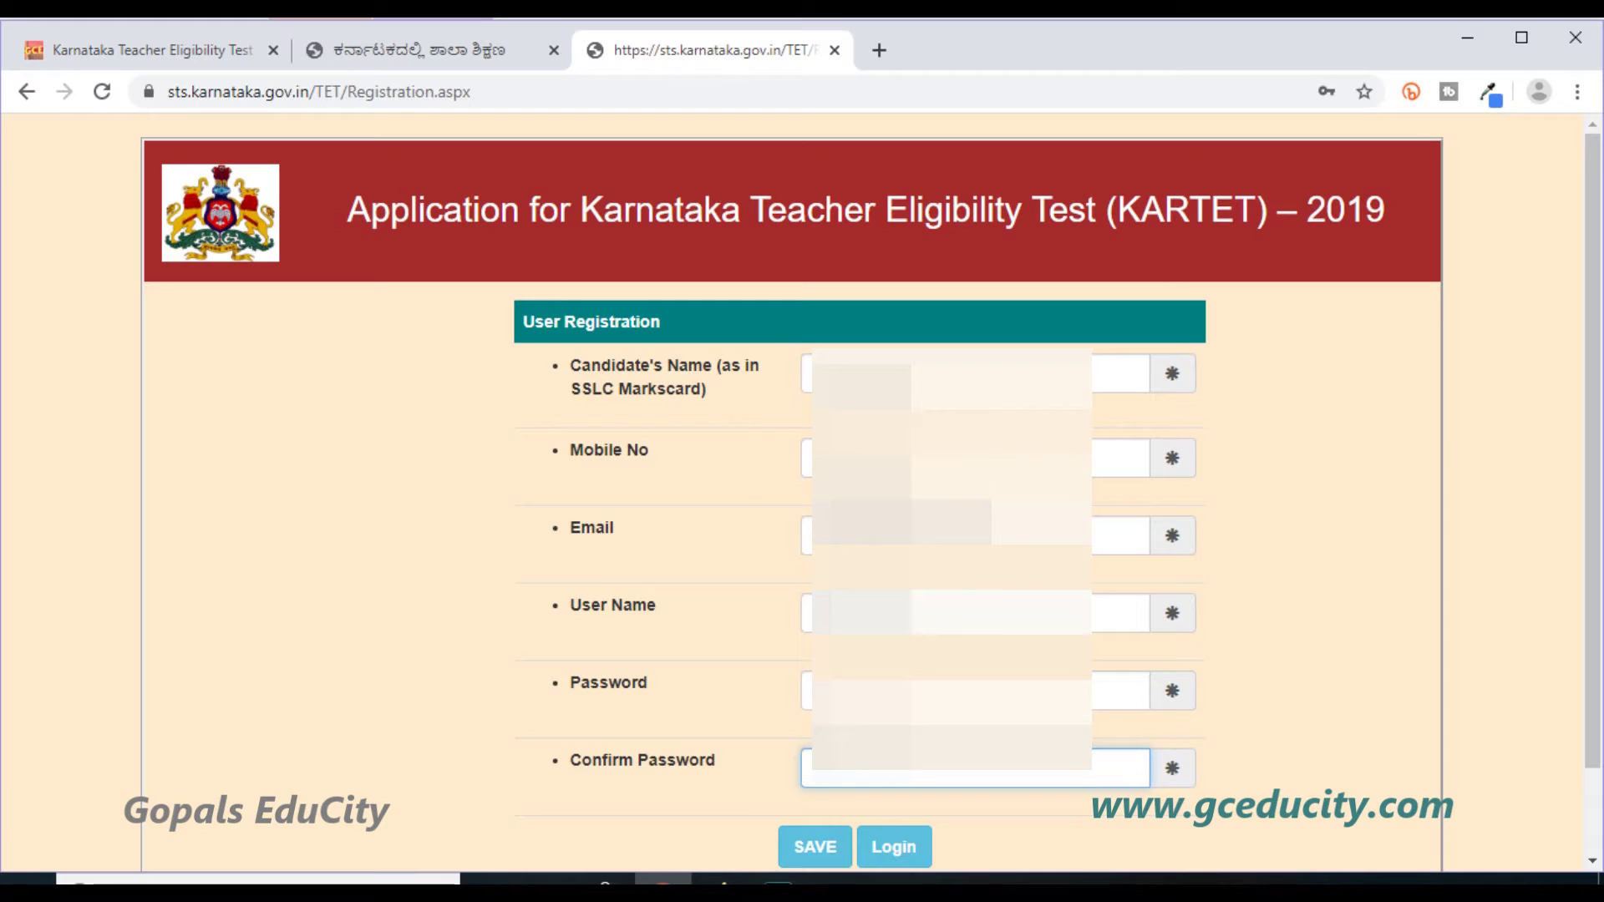
pyautogui.click(825, 852)
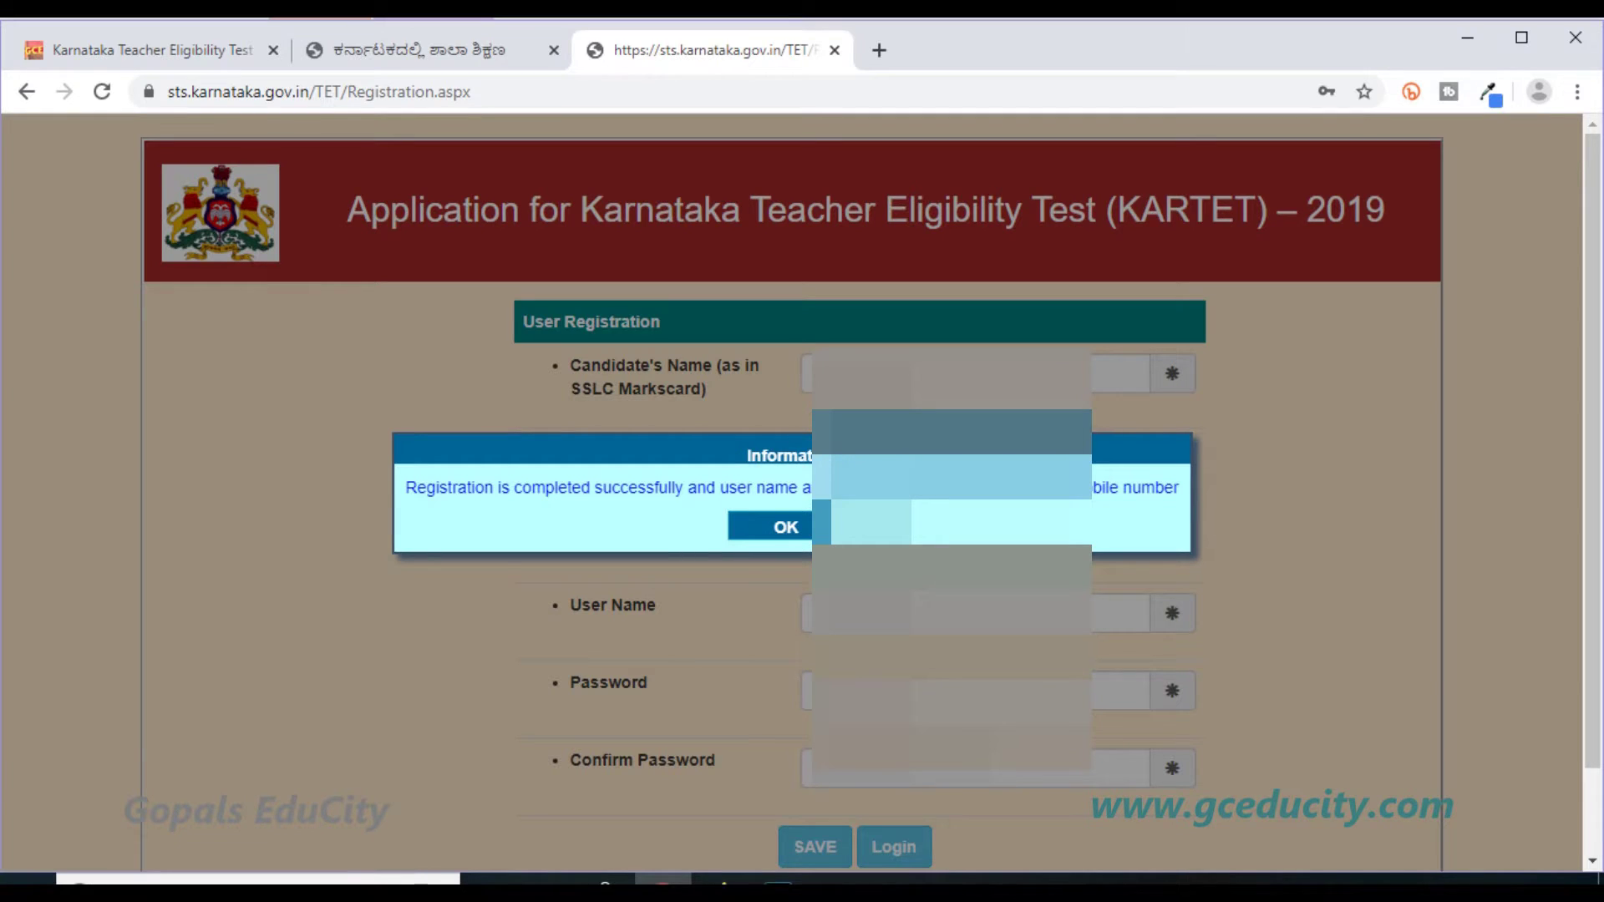
pyautogui.press('Return')
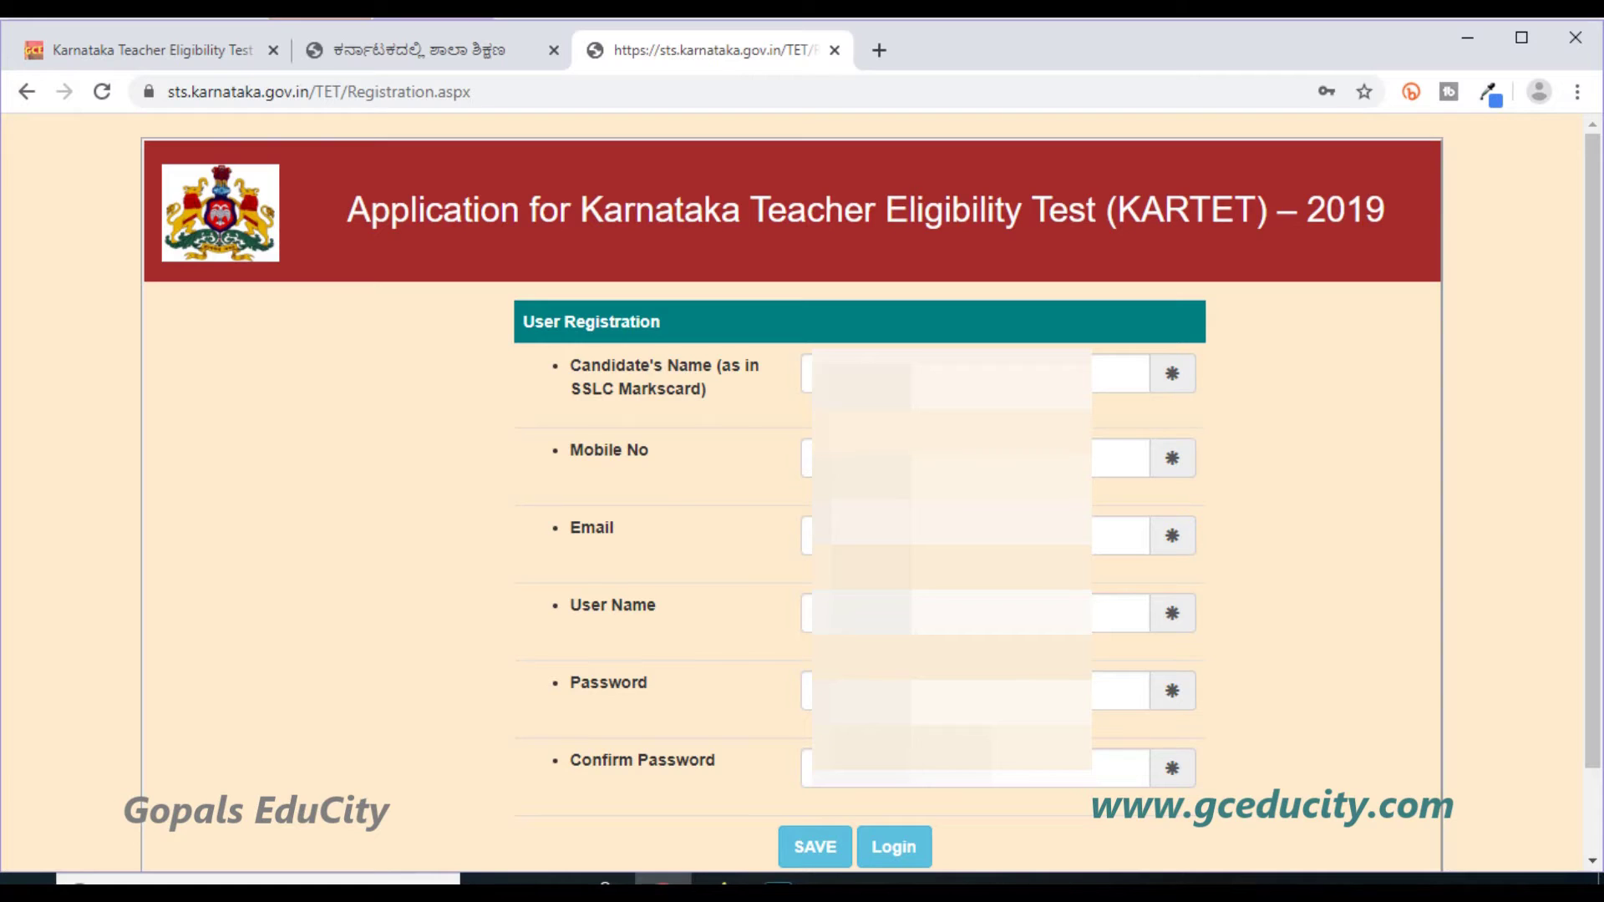
# Log in with the new account's user name and password to reach Personal Details.
pyautogui.click(896, 846)
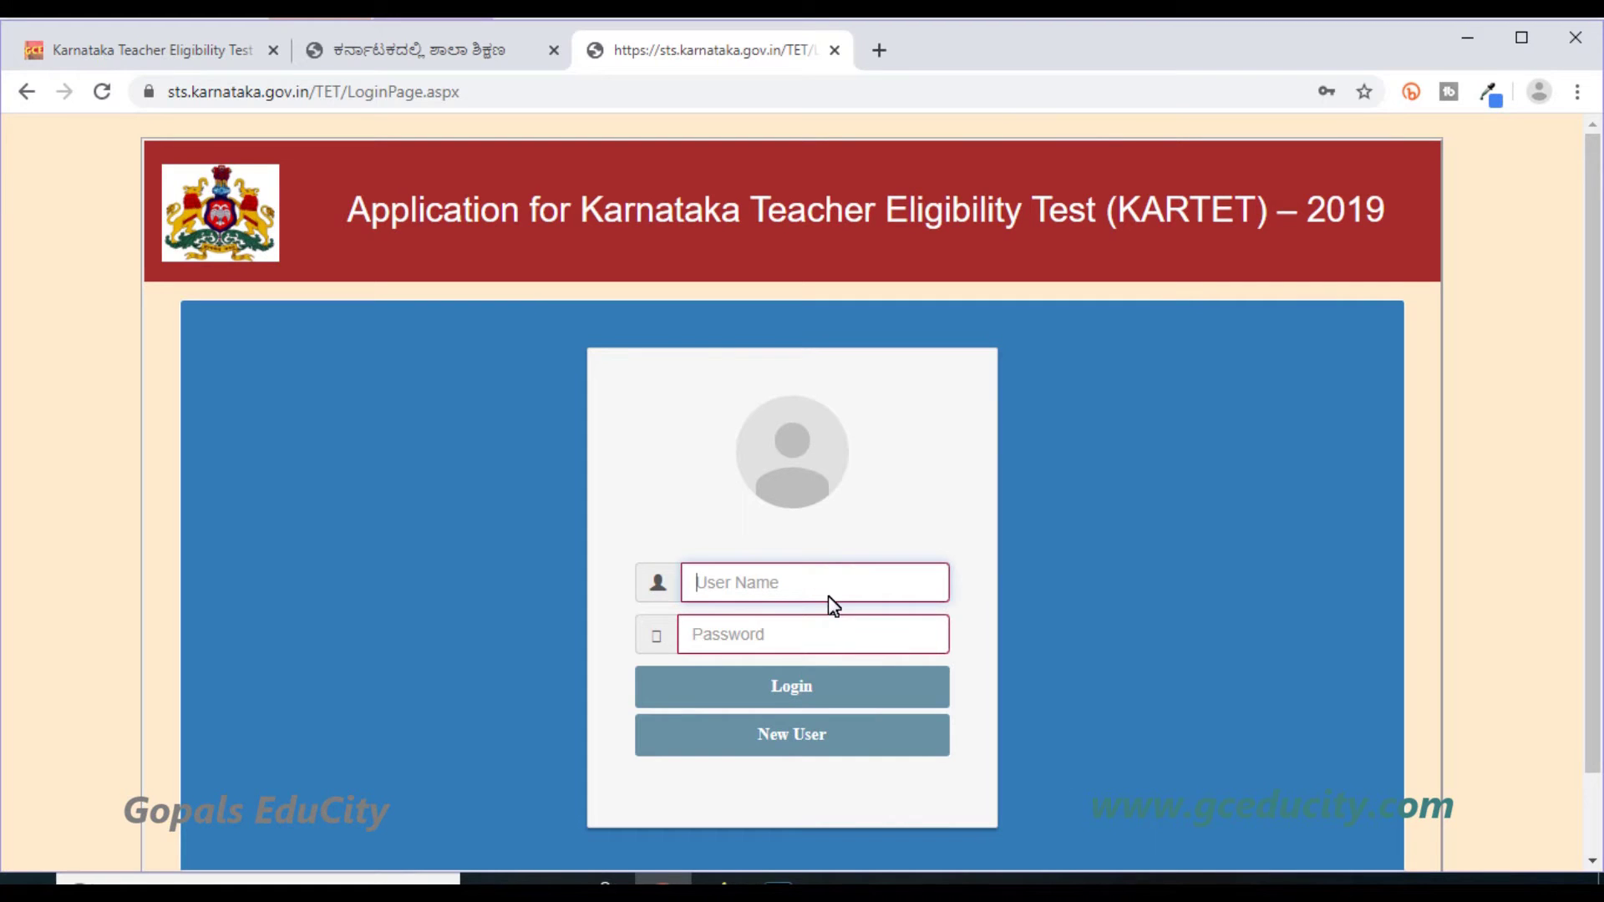
pyautogui.write('g')
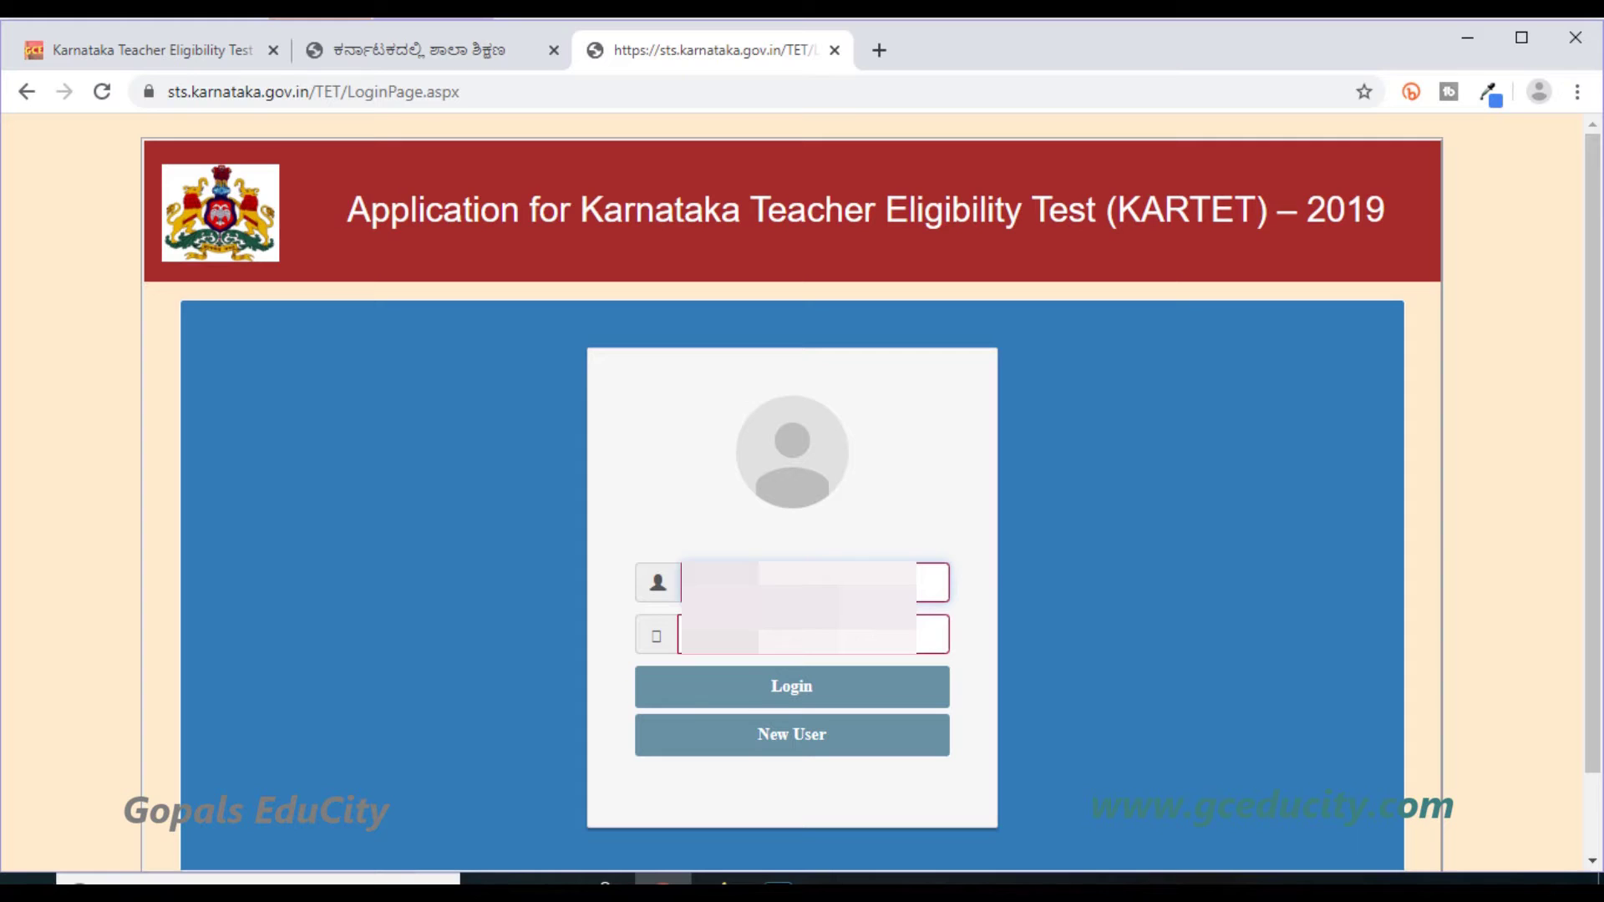
pyautogui.click(794, 653)
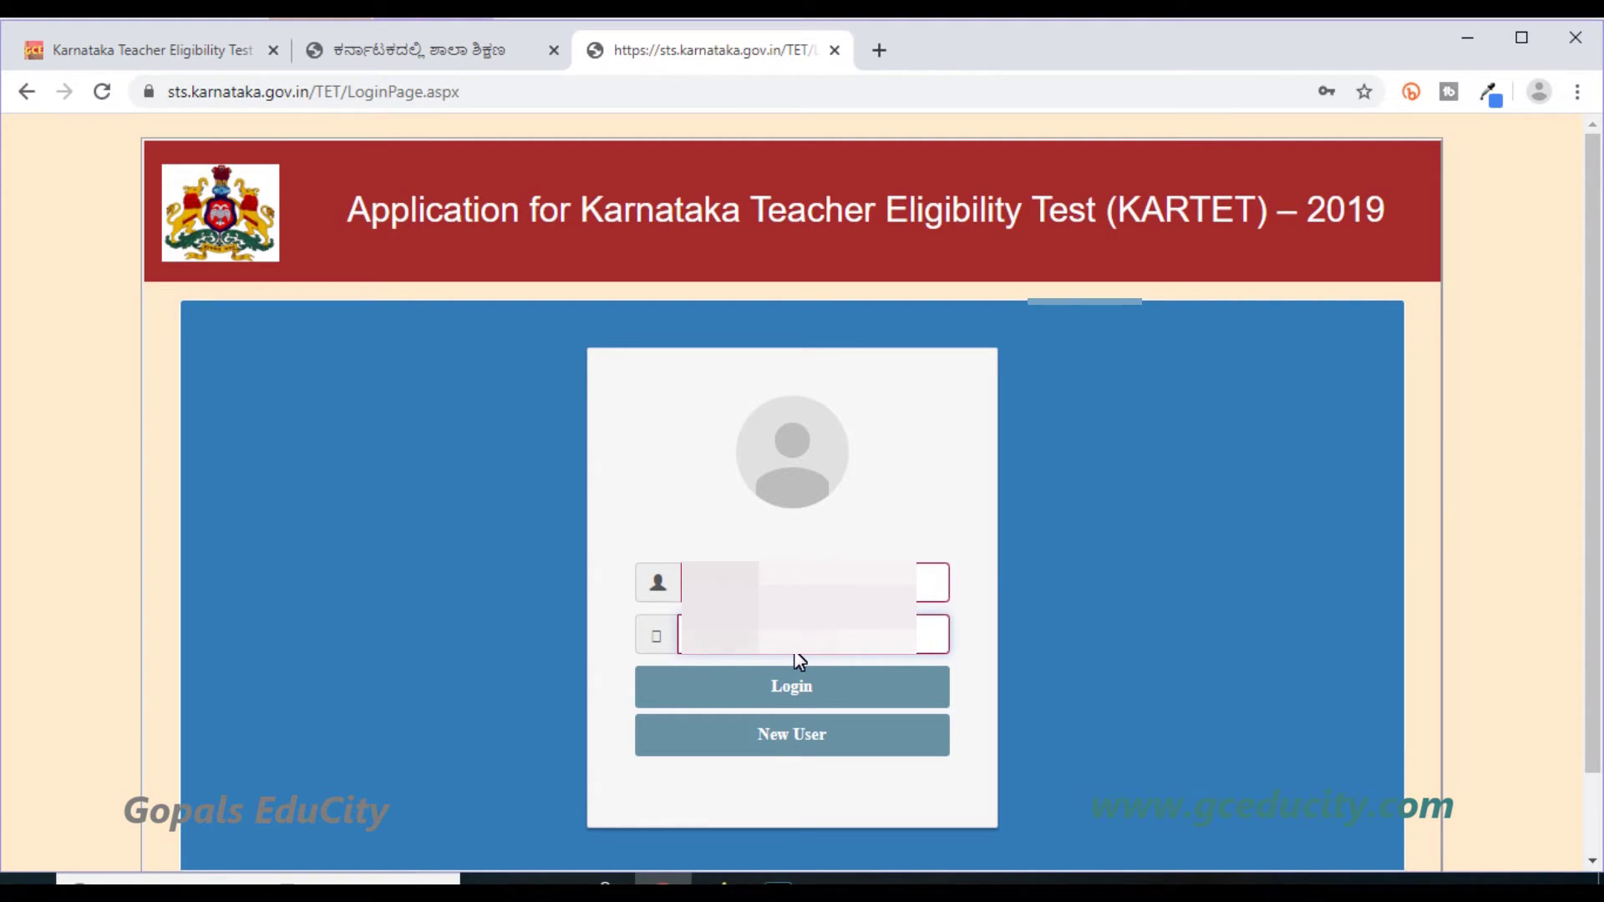
pyautogui.click(800, 695)
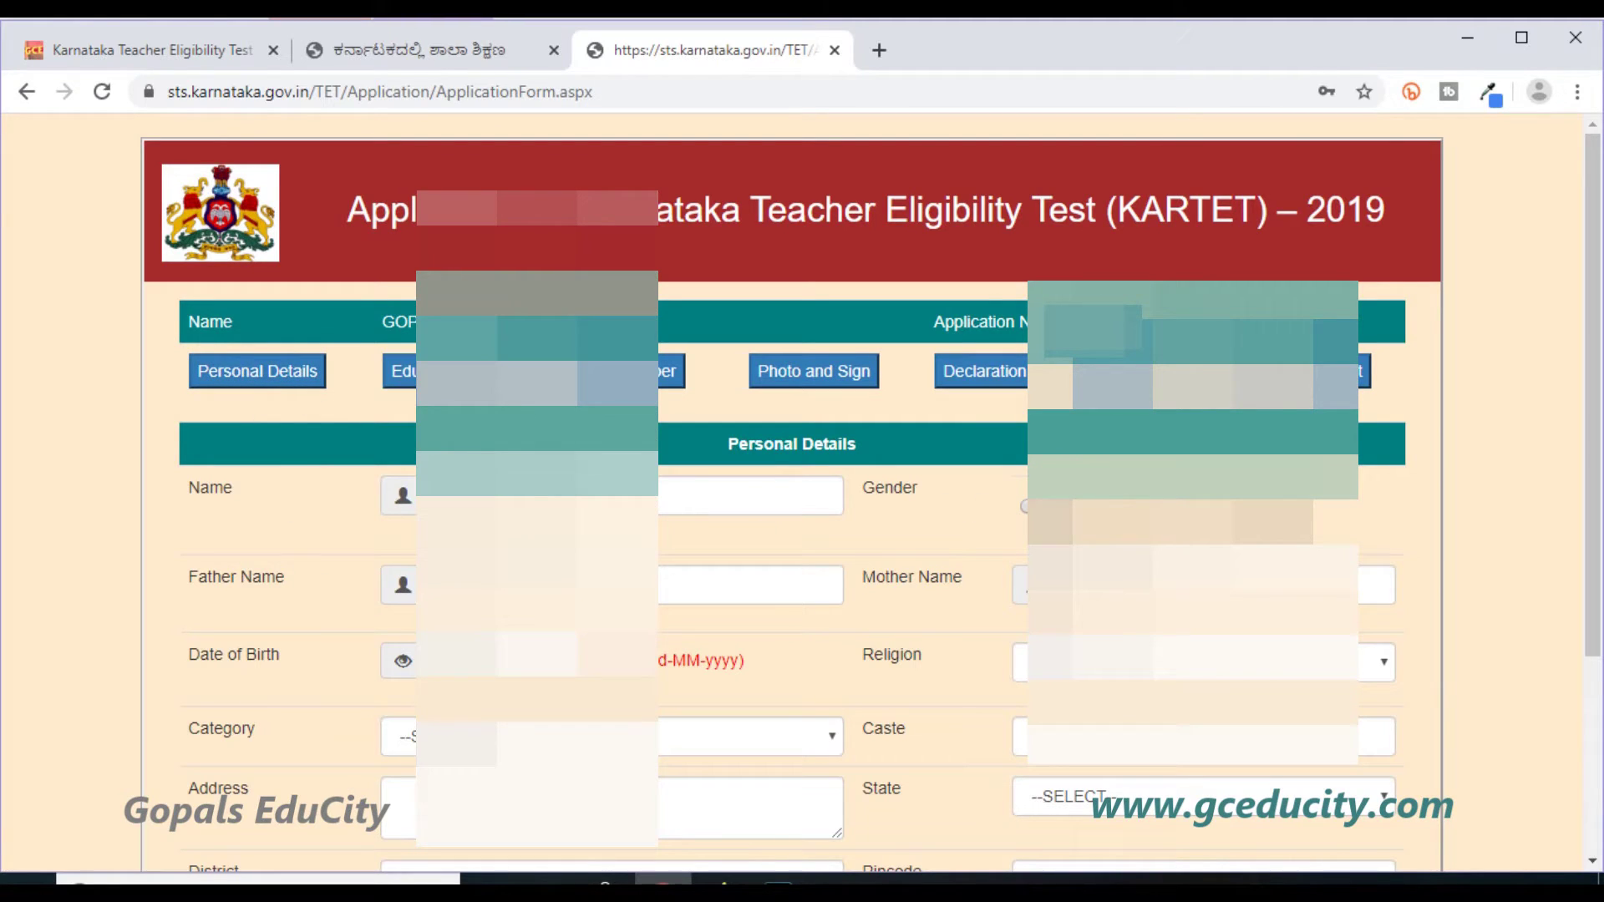
# Enter the father's and mother's names and pick the date of birth.
pyautogui.click(752, 585)
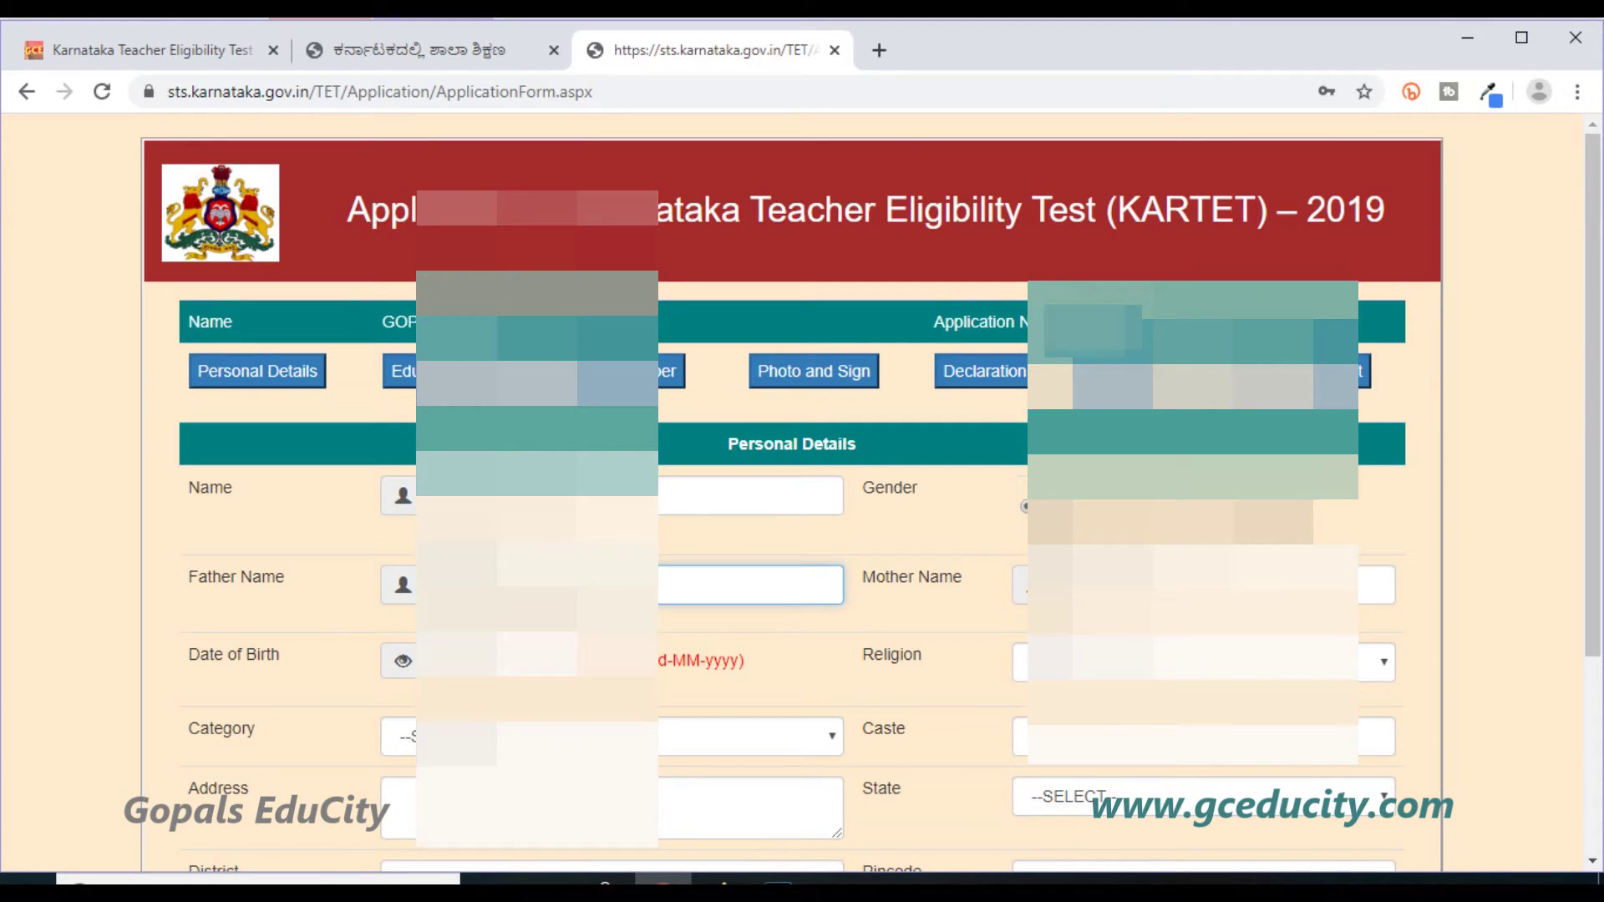
pyautogui.click(1375, 585)
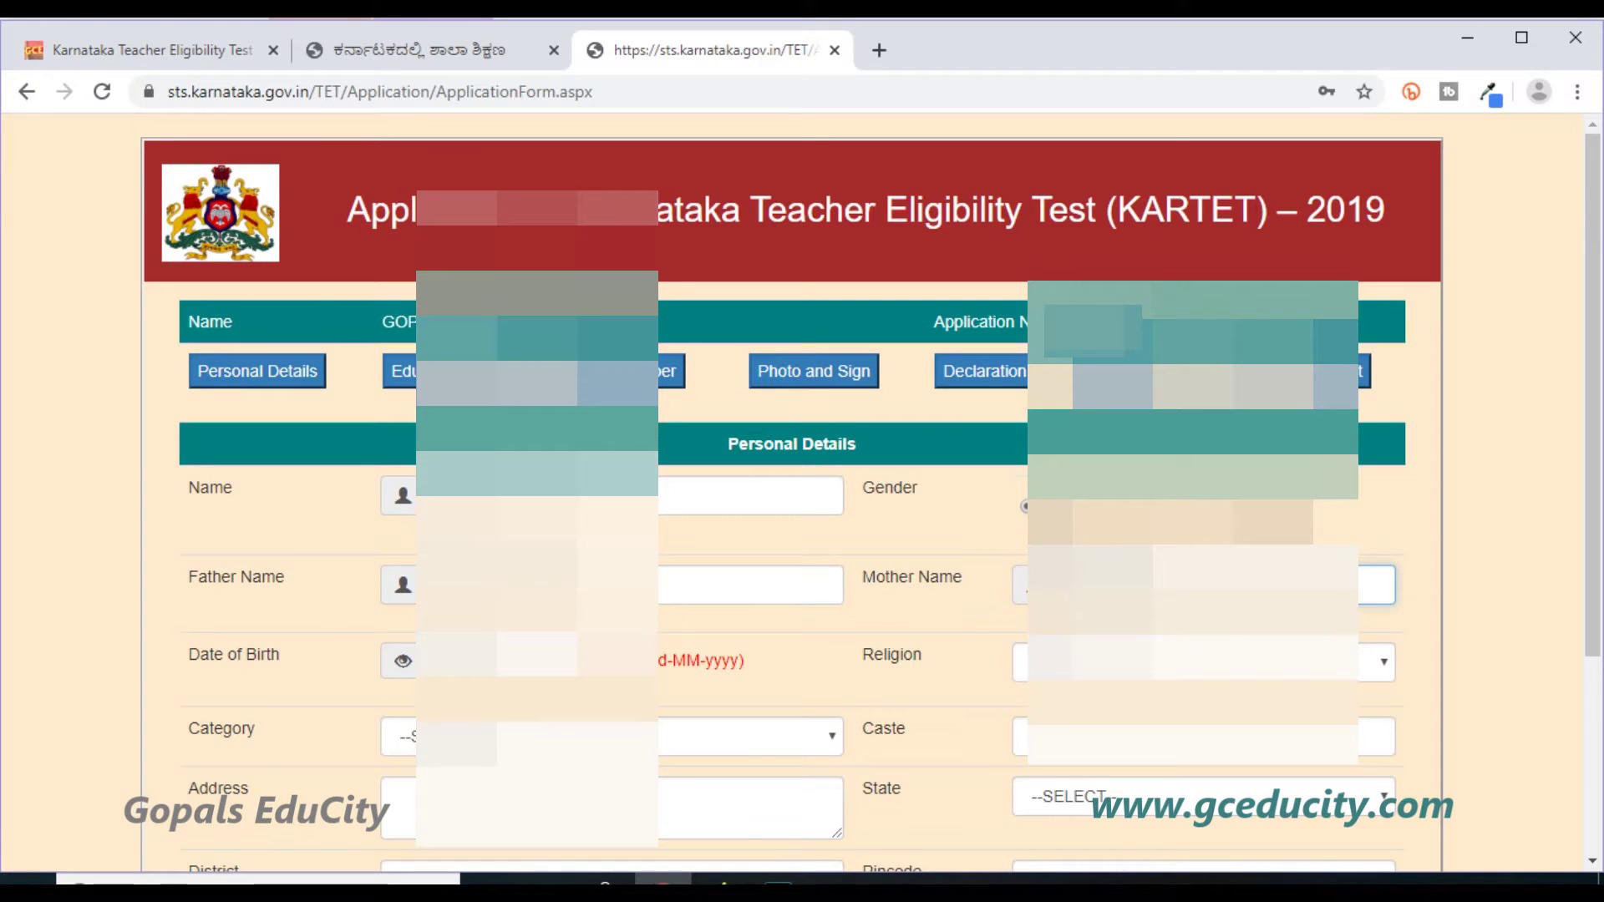
pyautogui.click(618, 662)
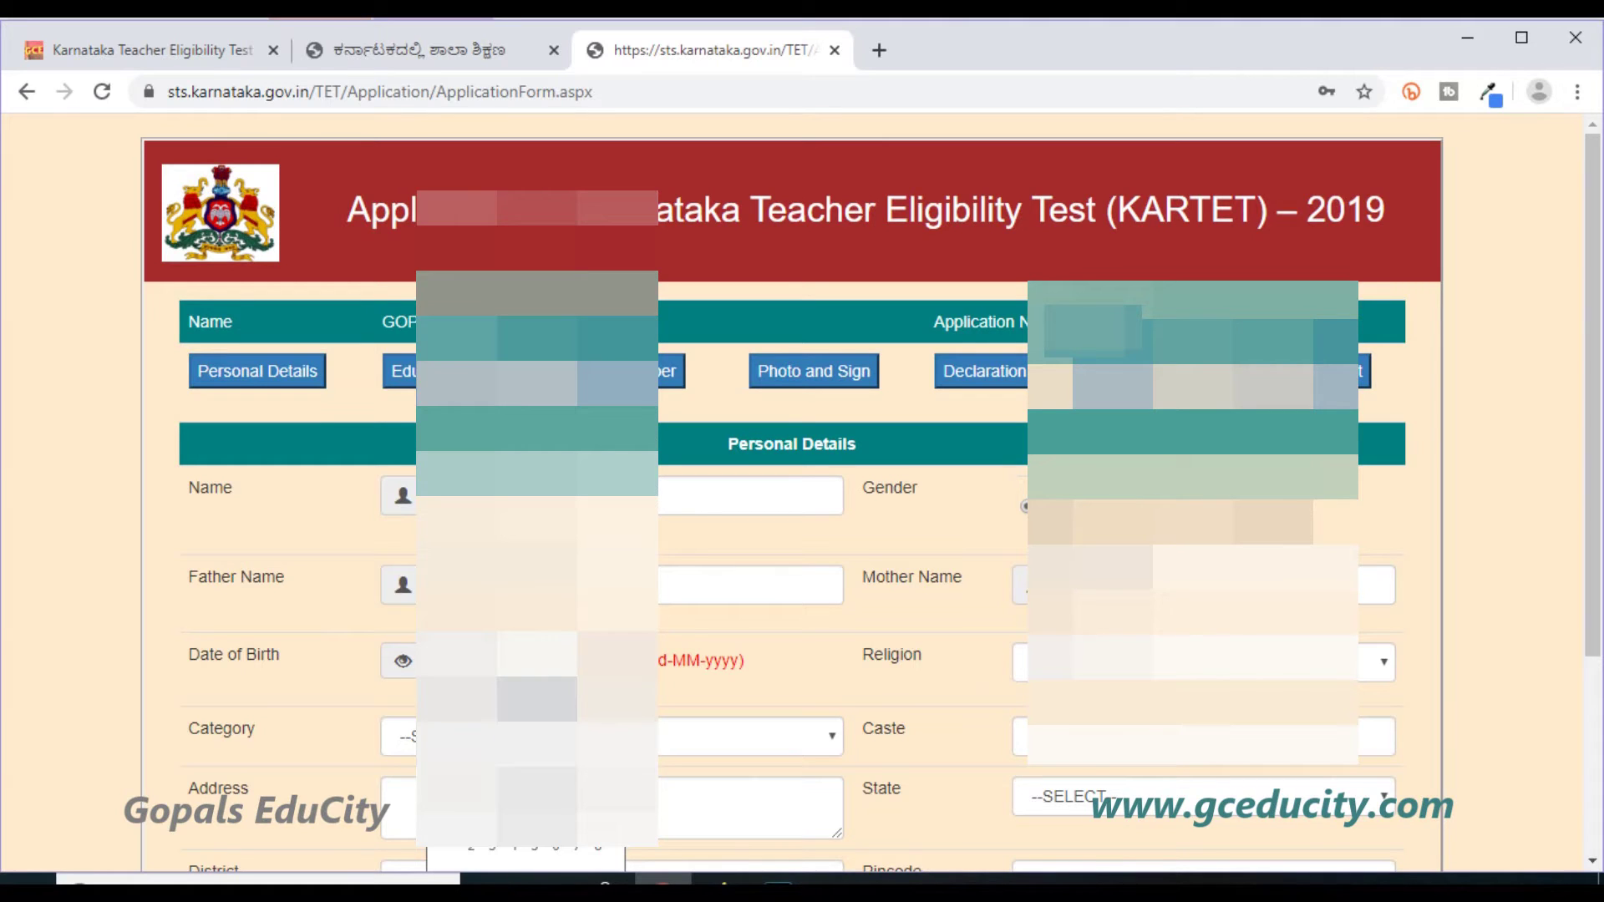
pyautogui.press('Escape')
# Choose the religion, set category to 3A, enter the caste and begin the address.
pyautogui.click(1203, 662)
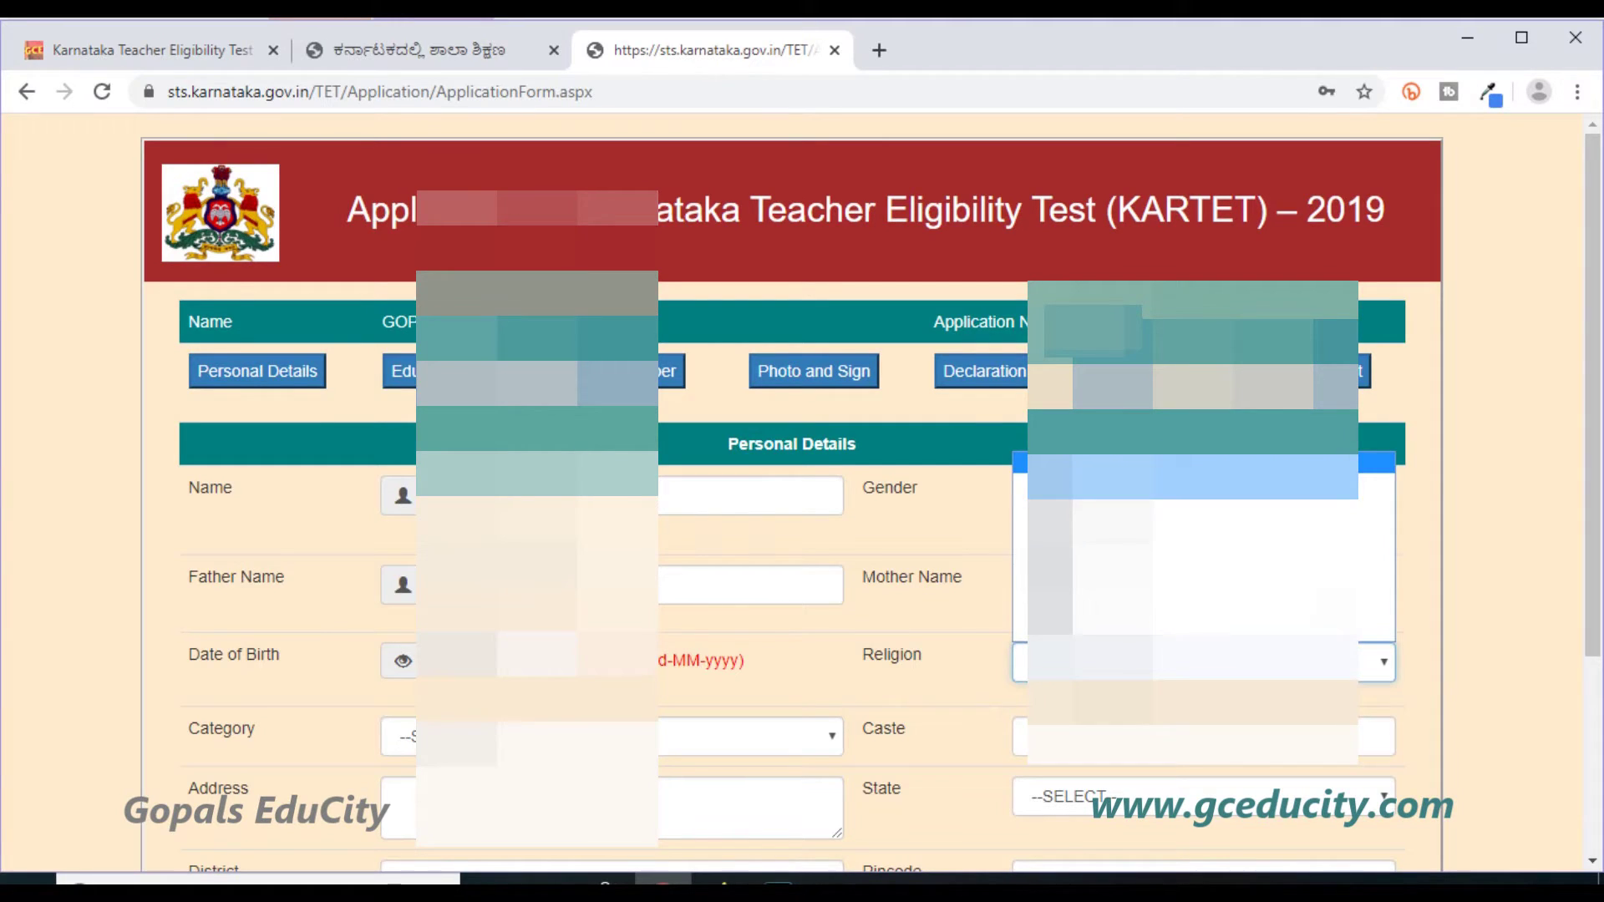
pyautogui.click(1203, 501)
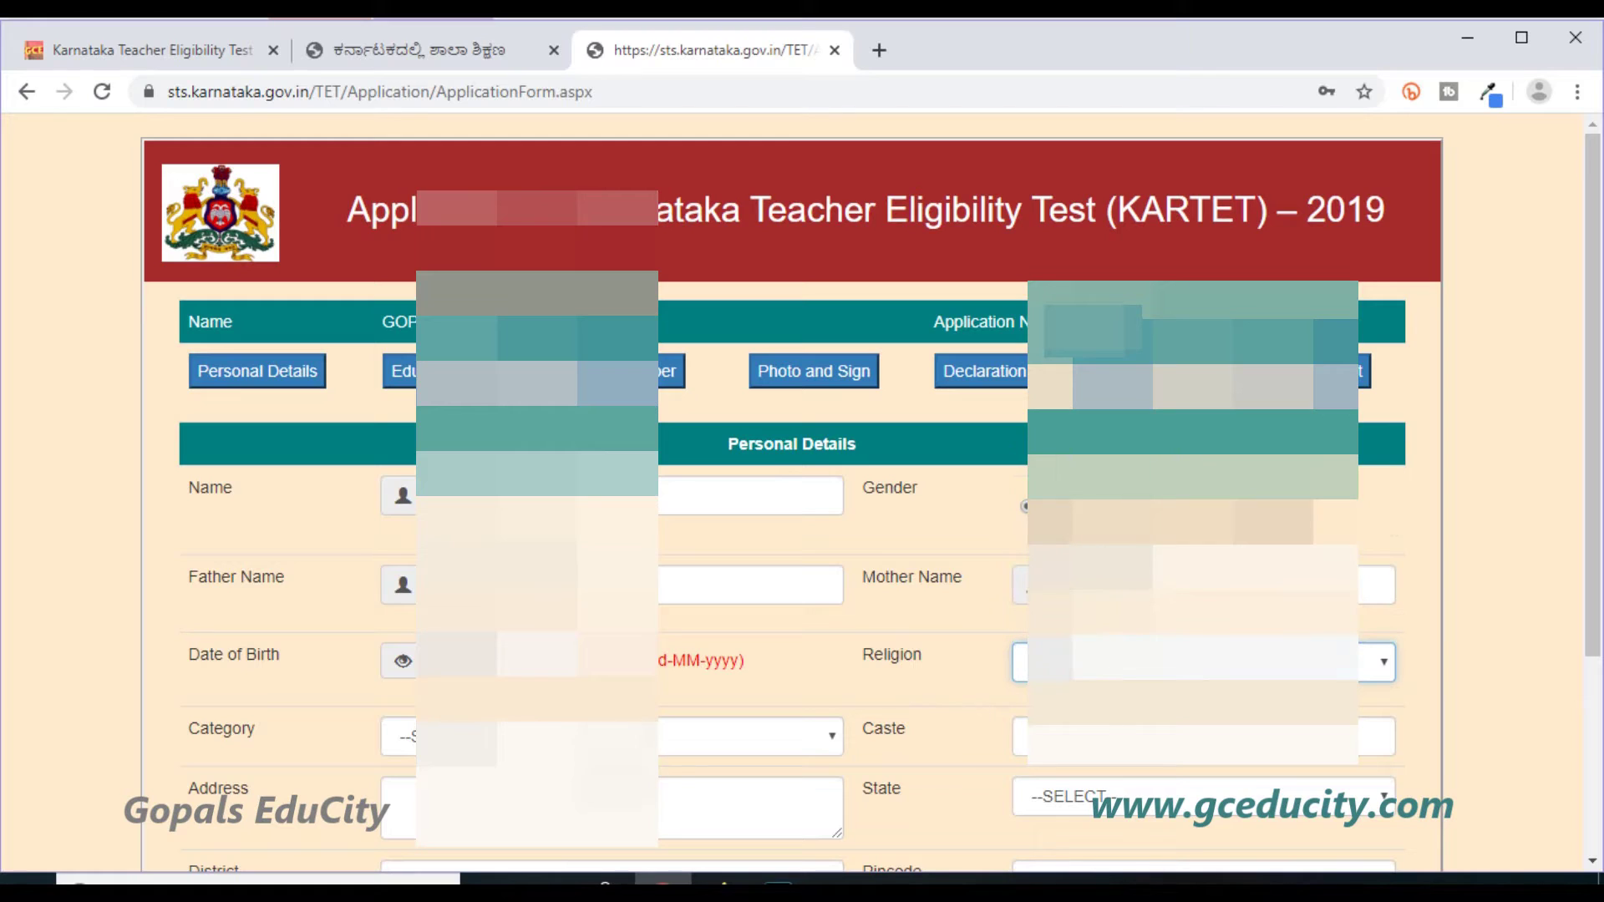
pyautogui.click(535, 736)
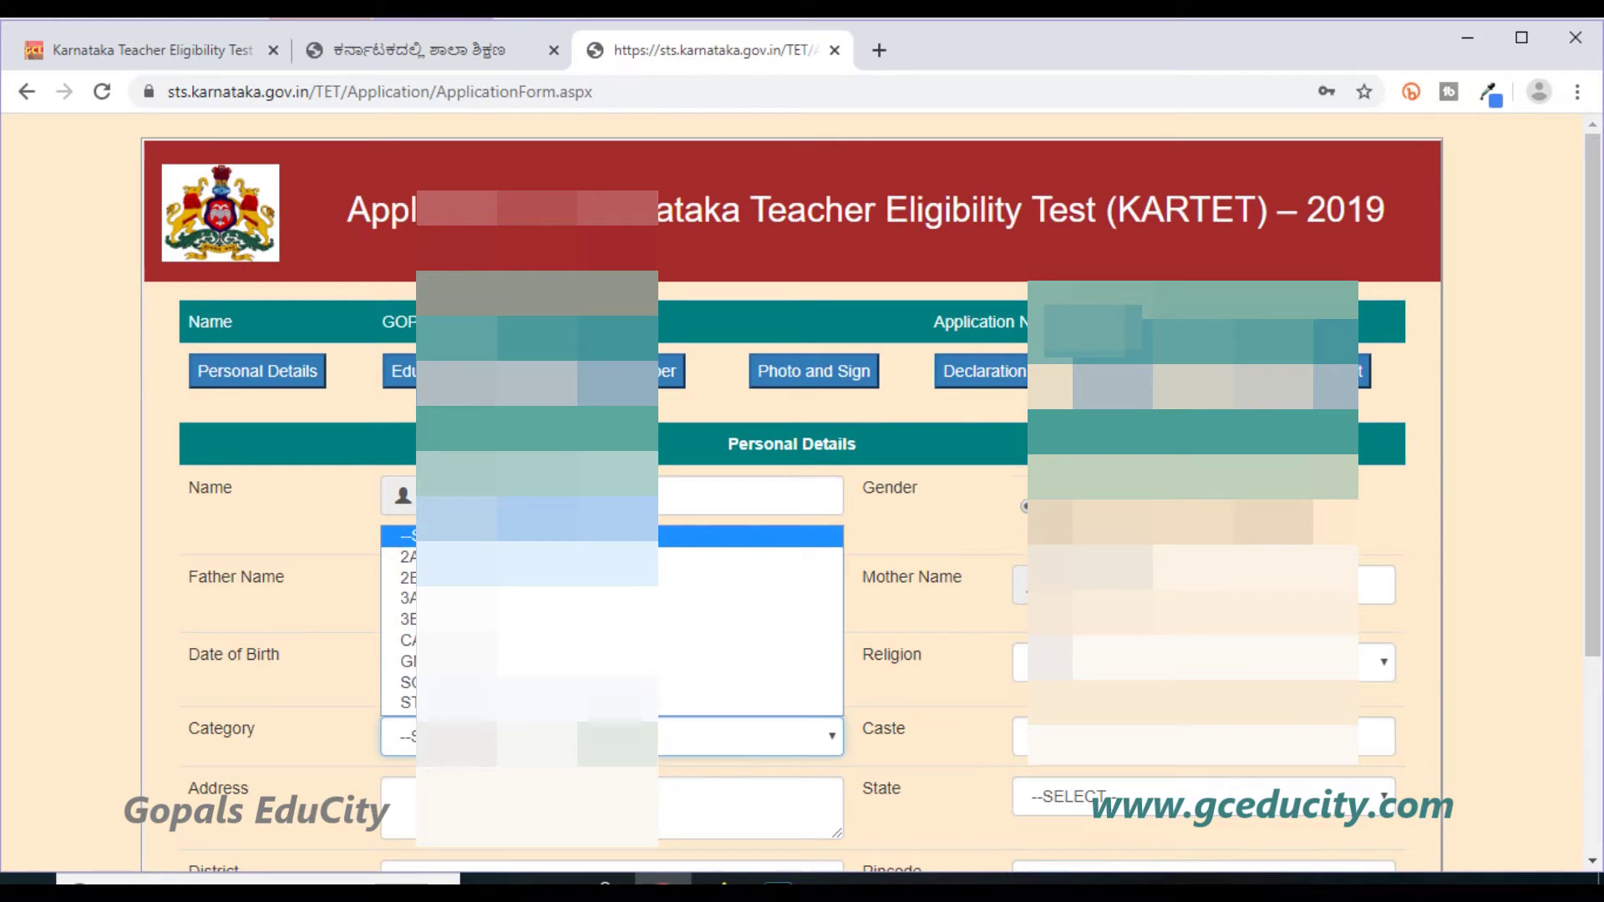
pyautogui.click(535, 599)
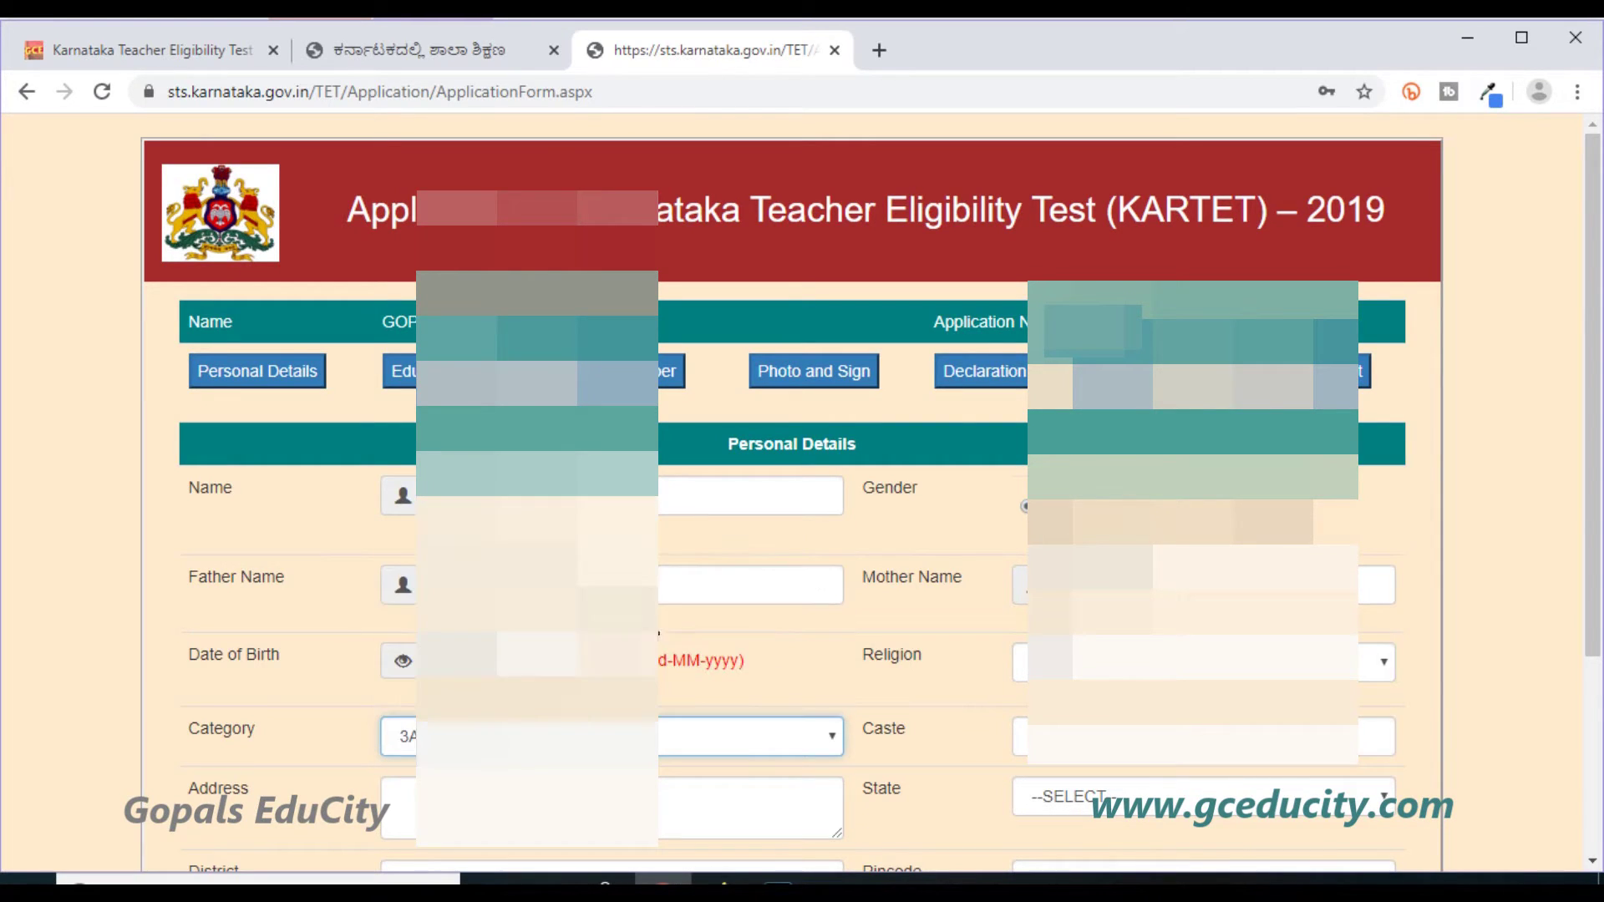
pyautogui.click(1128, 737)
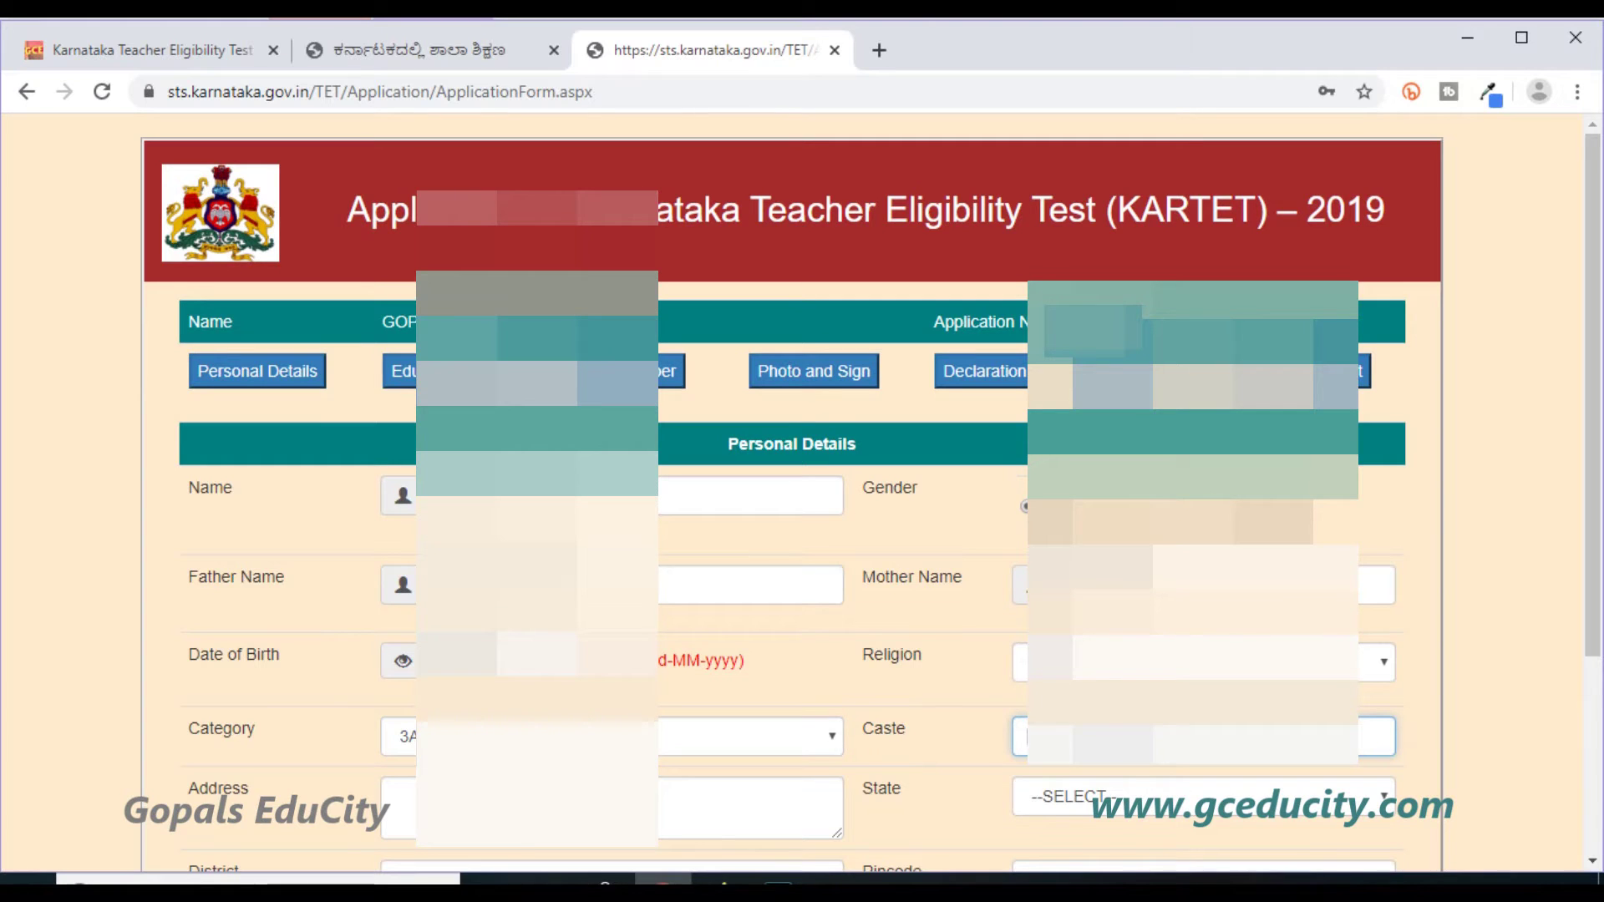
pyautogui.click(673, 822)
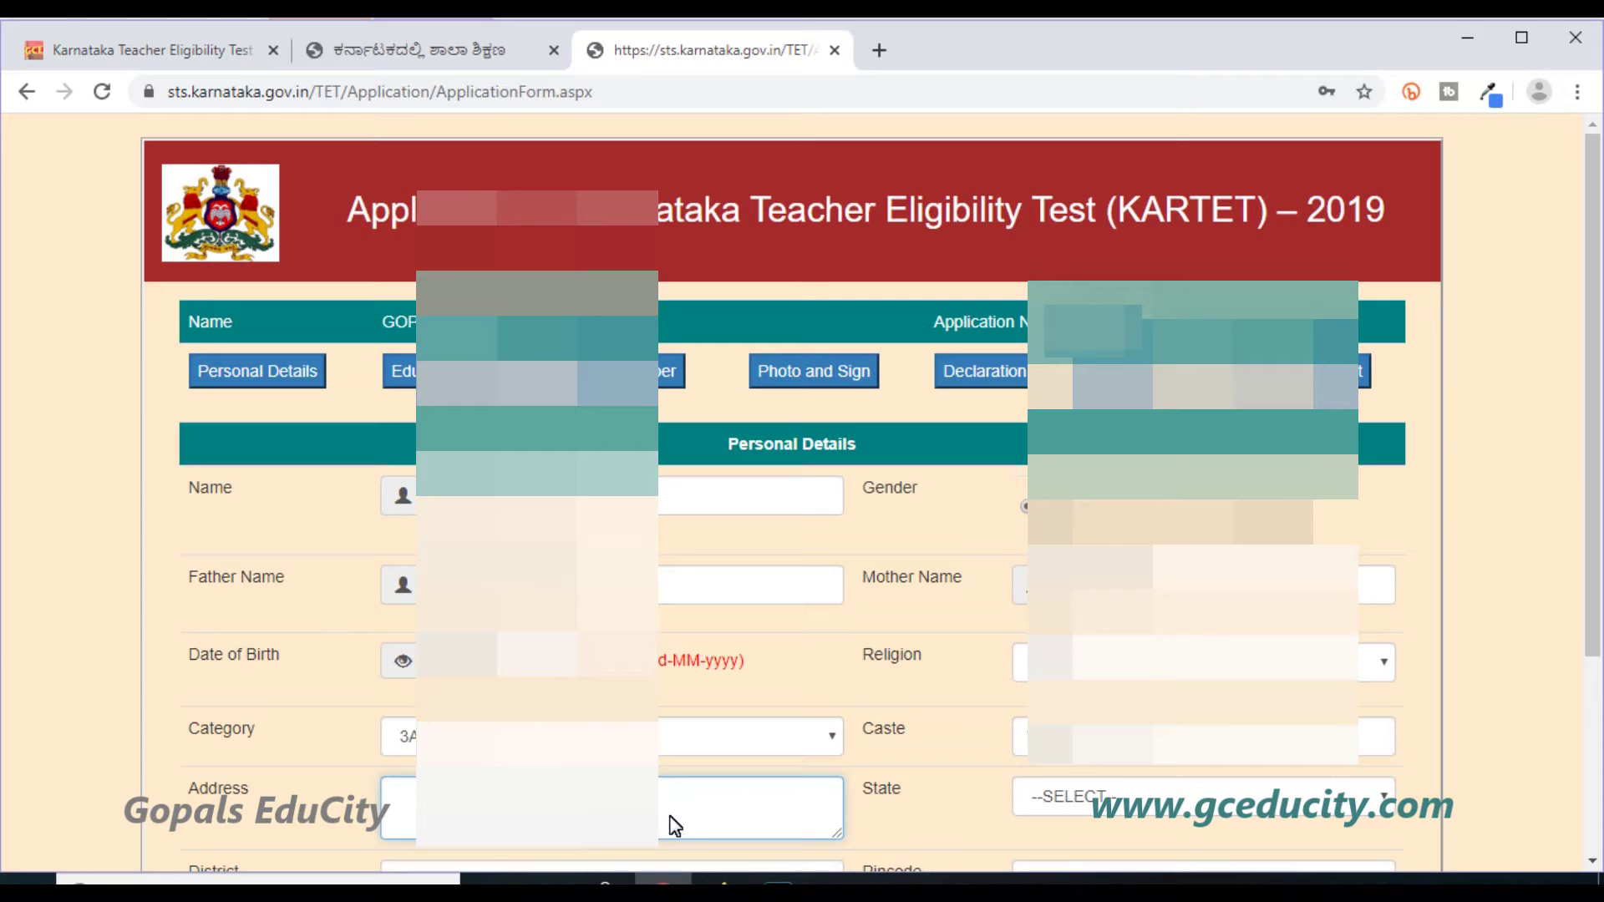
# Finish the address and select the applicant's state and district.
pyautogui.write('Ko')
pyautogui.scroll(-3, 673, 826)
pyautogui.click(1204, 513)
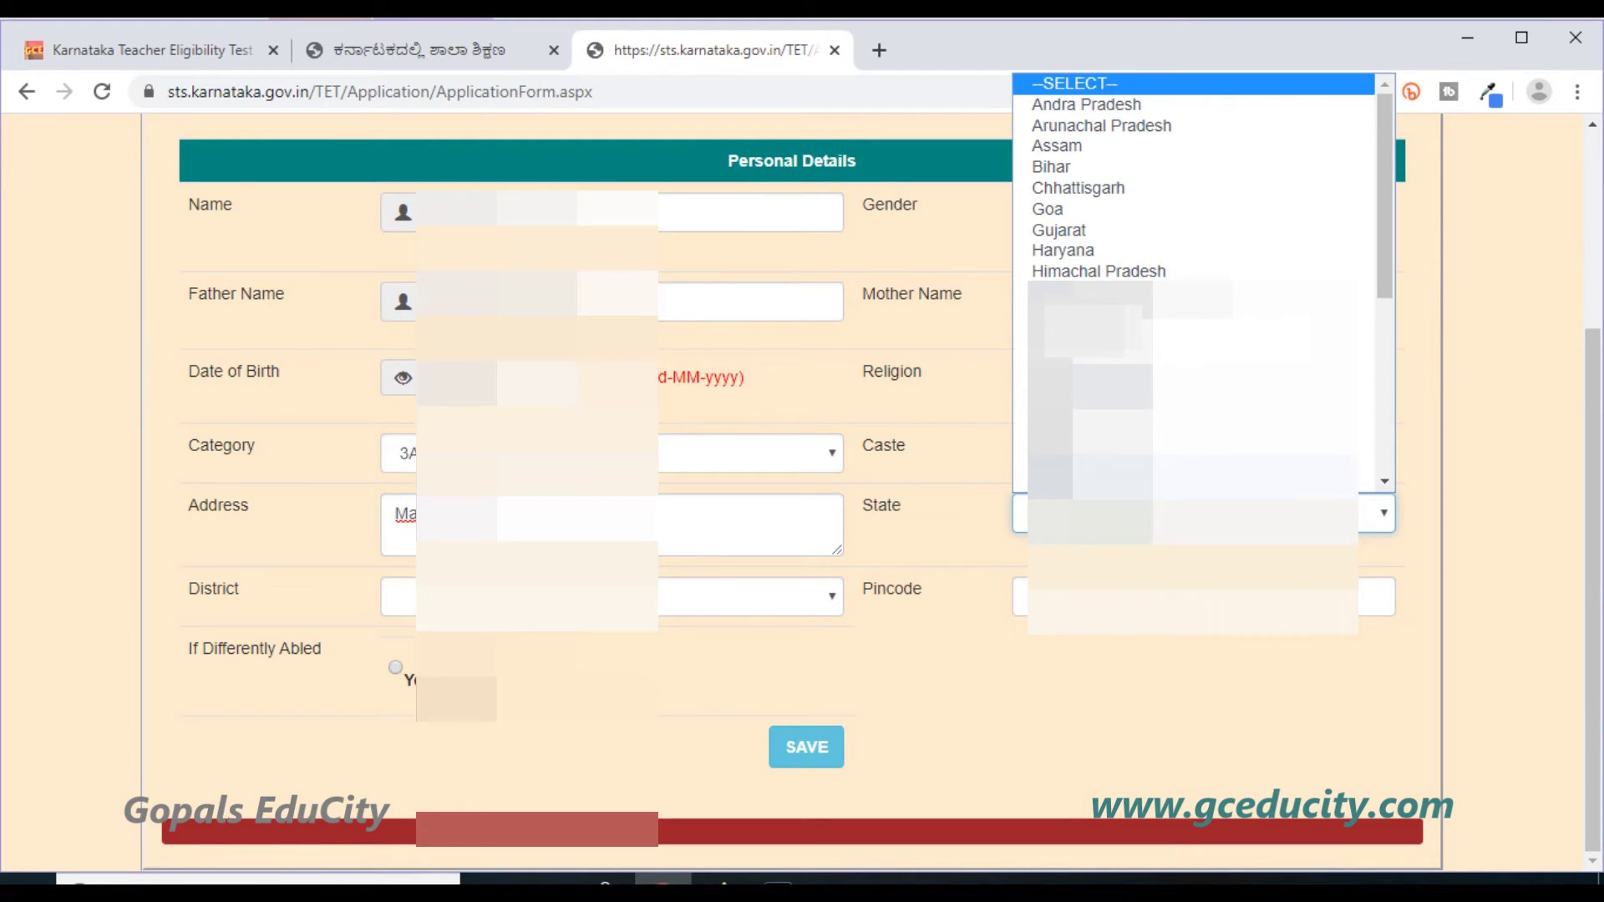
pyautogui.click(1193, 432)
pyautogui.click(613, 596)
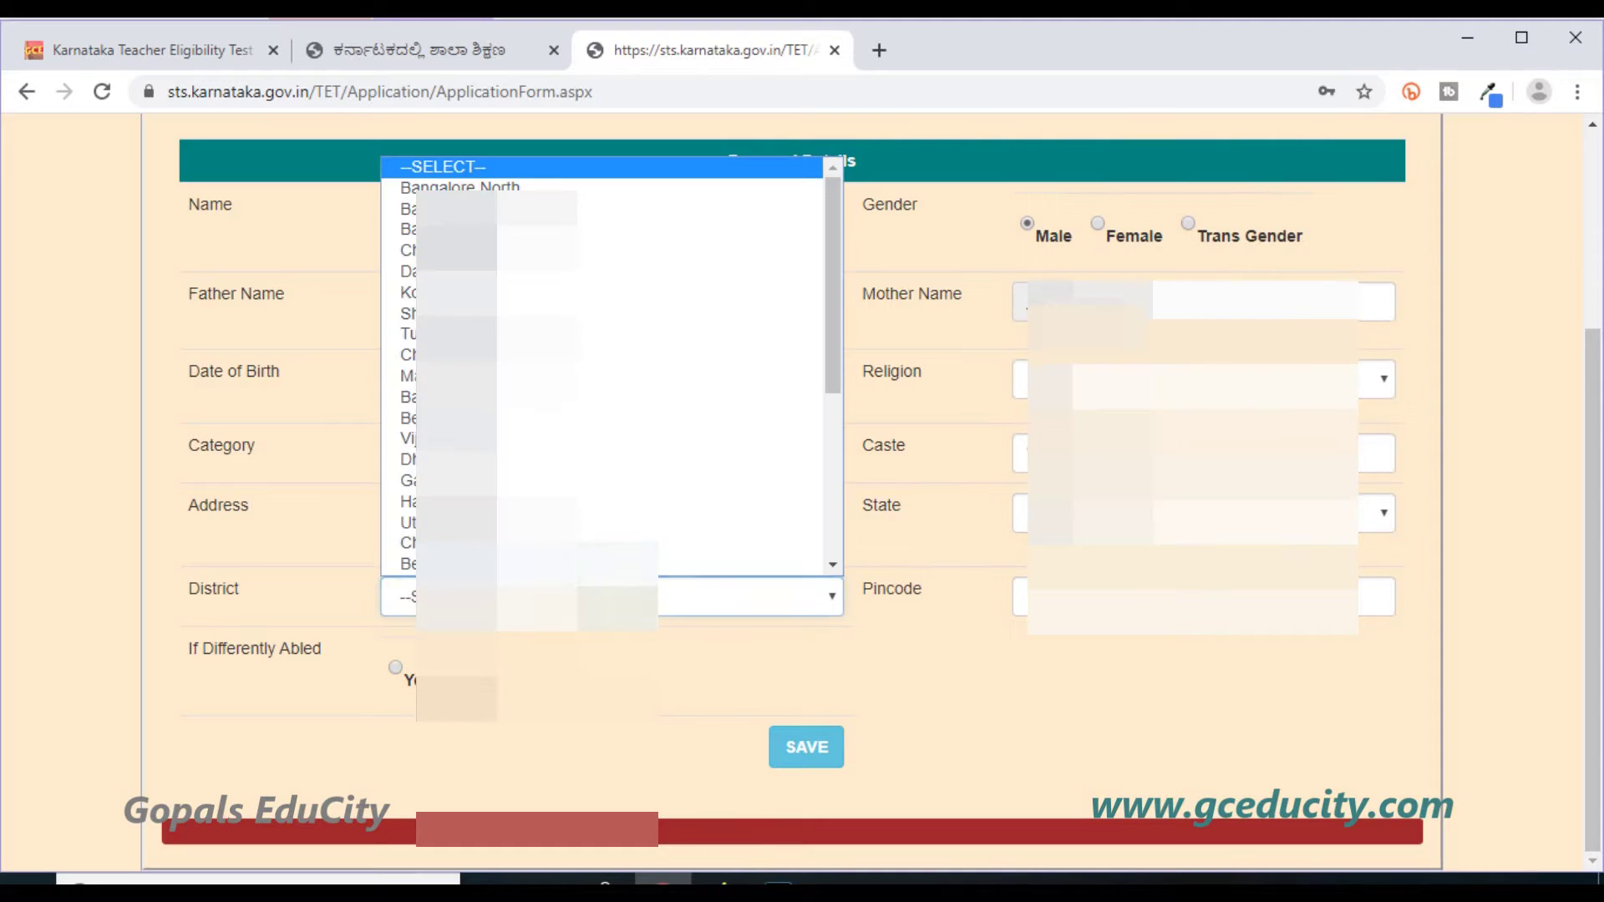
pyautogui.scroll(-5, 601, 366)
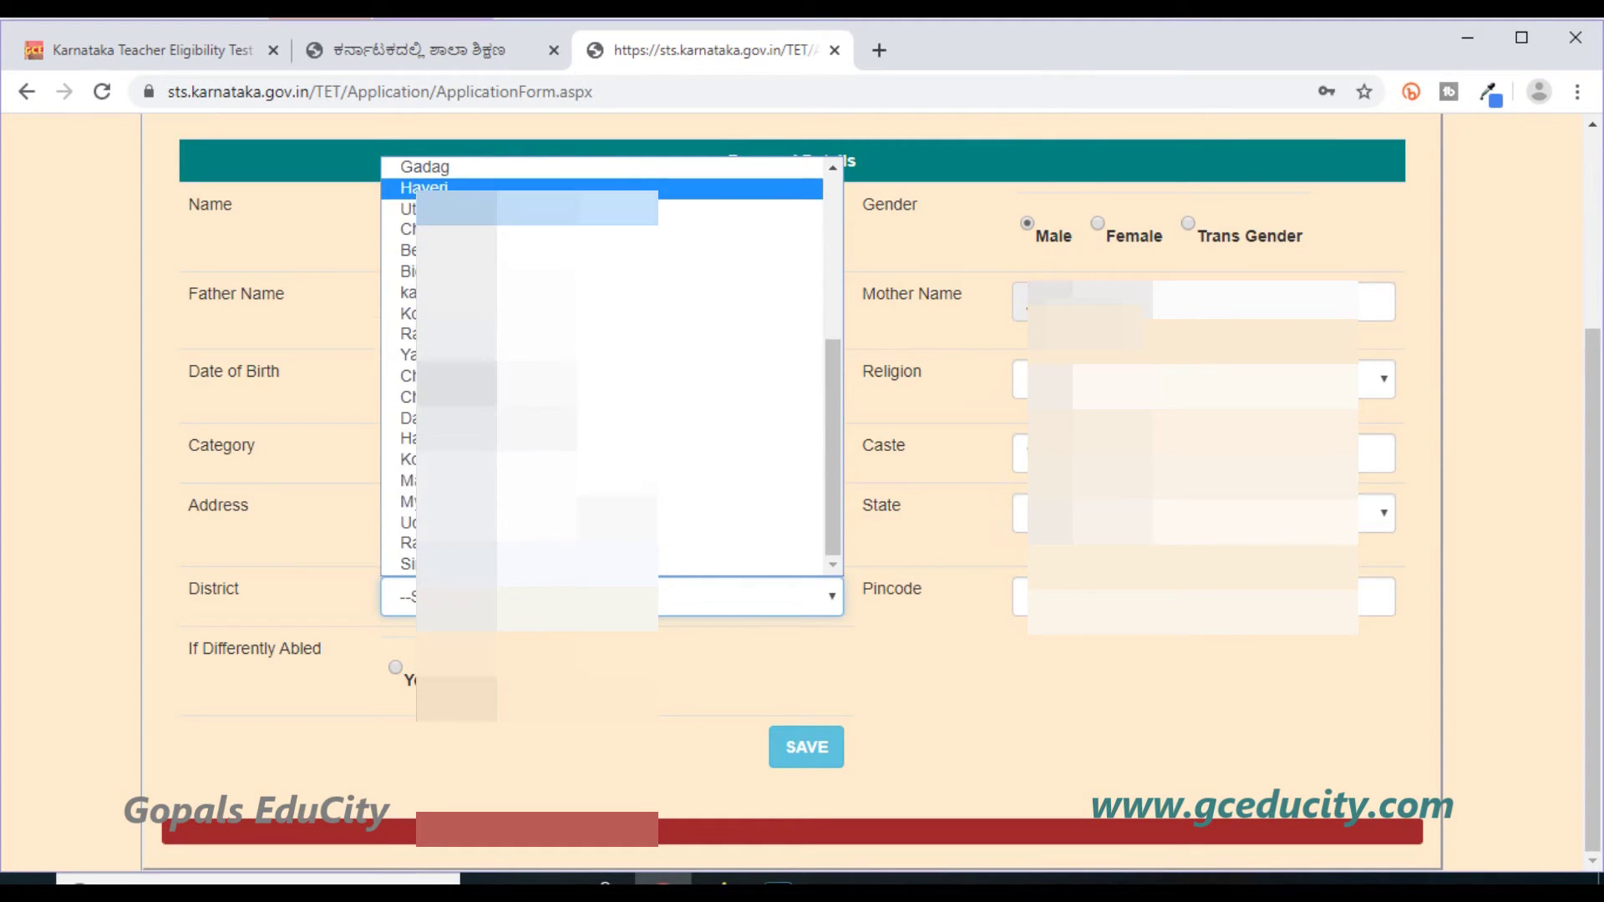
pyautogui.click(409, 542)
# Enter the pincode, save the personal details and confirm the 'Saved successfully' message.
pyautogui.click(1203, 597)
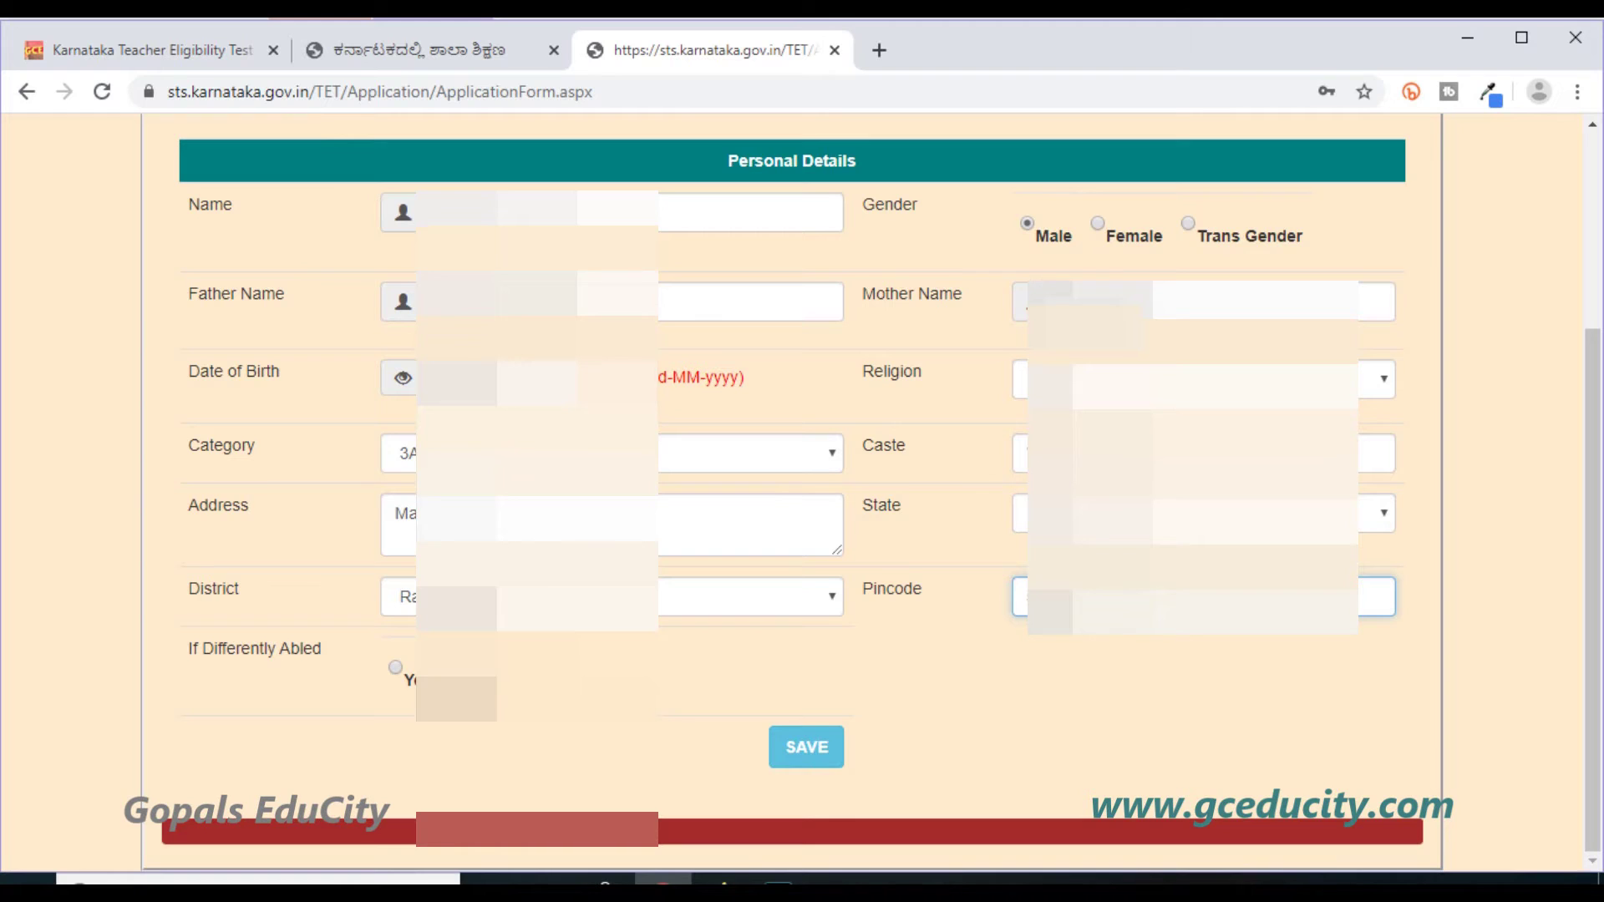
pyautogui.click(821, 696)
pyautogui.click(819, 753)
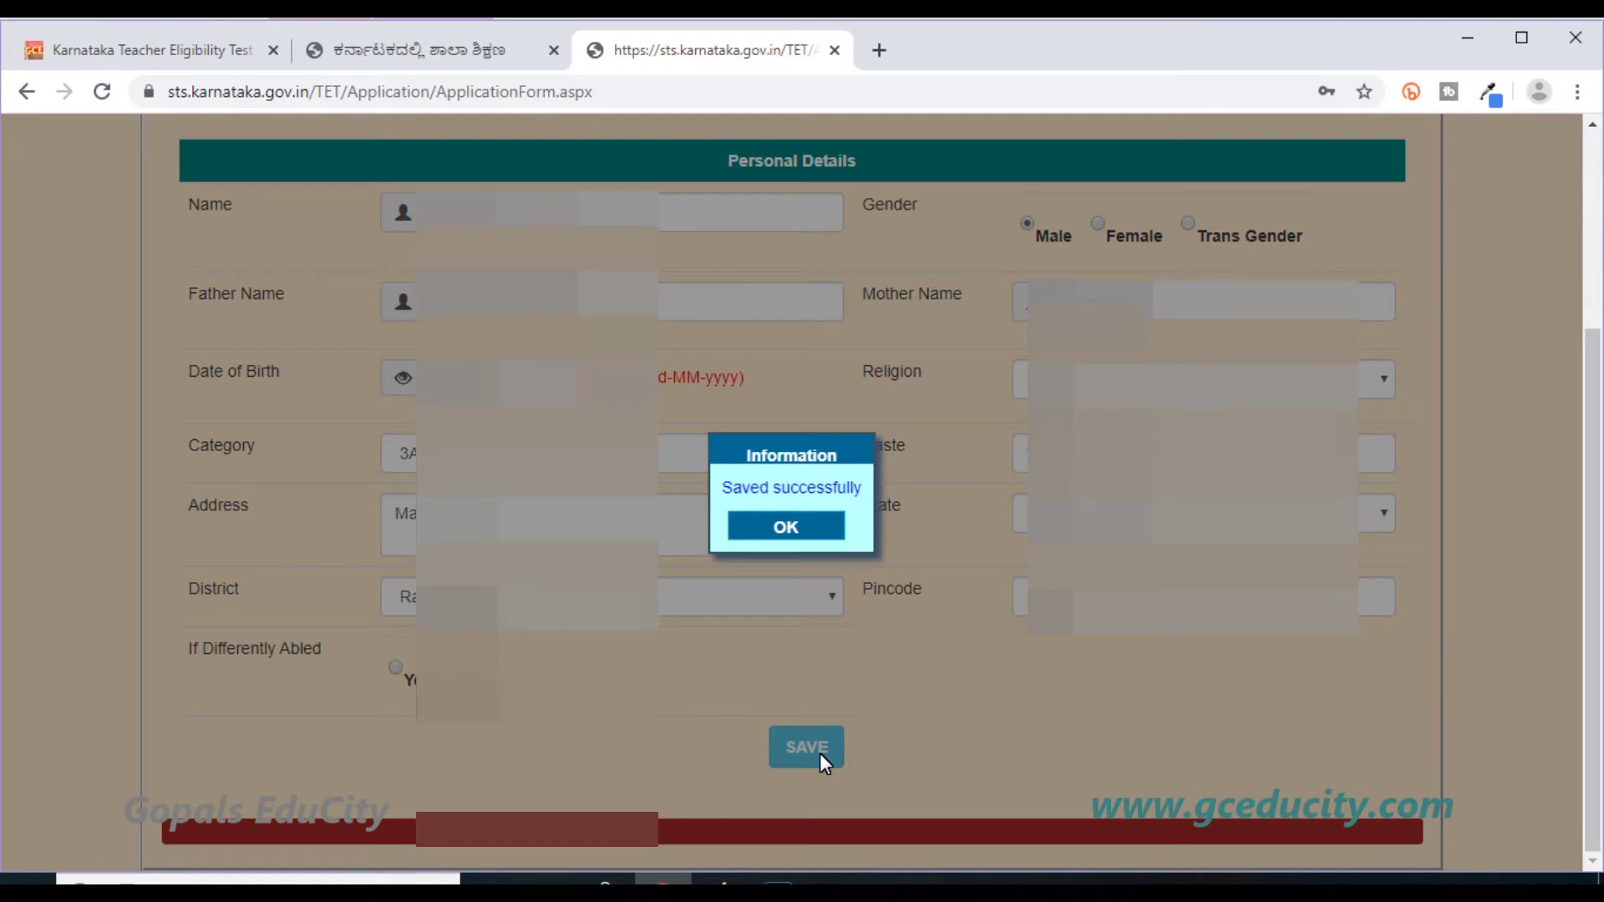
pyautogui.click(787, 528)
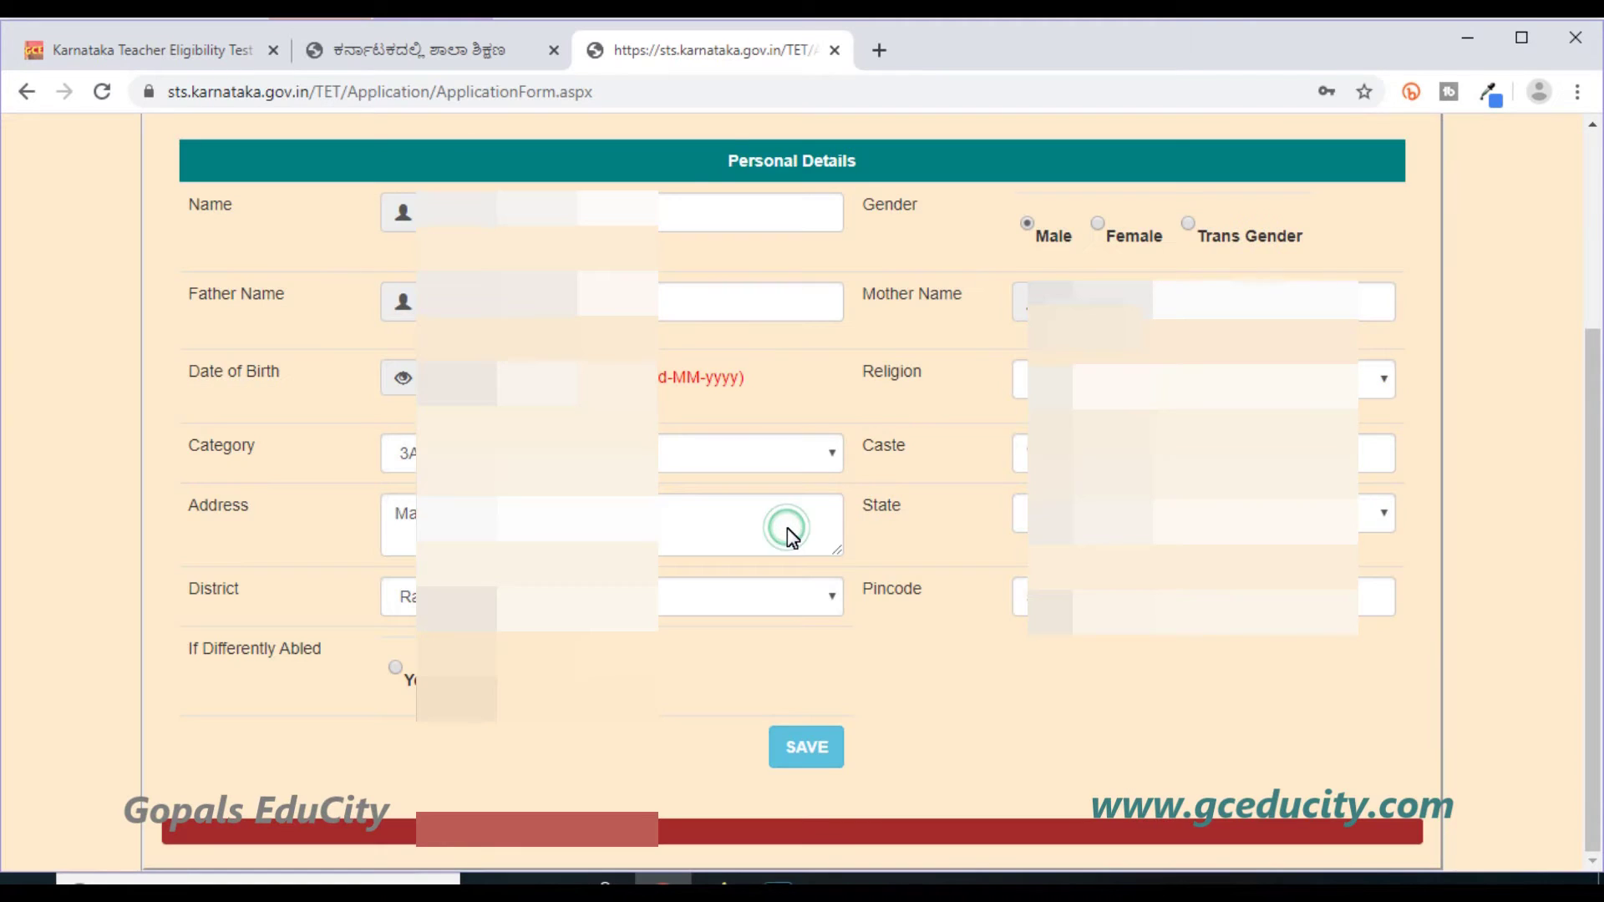
pyautogui.scroll(4, 792, 538)
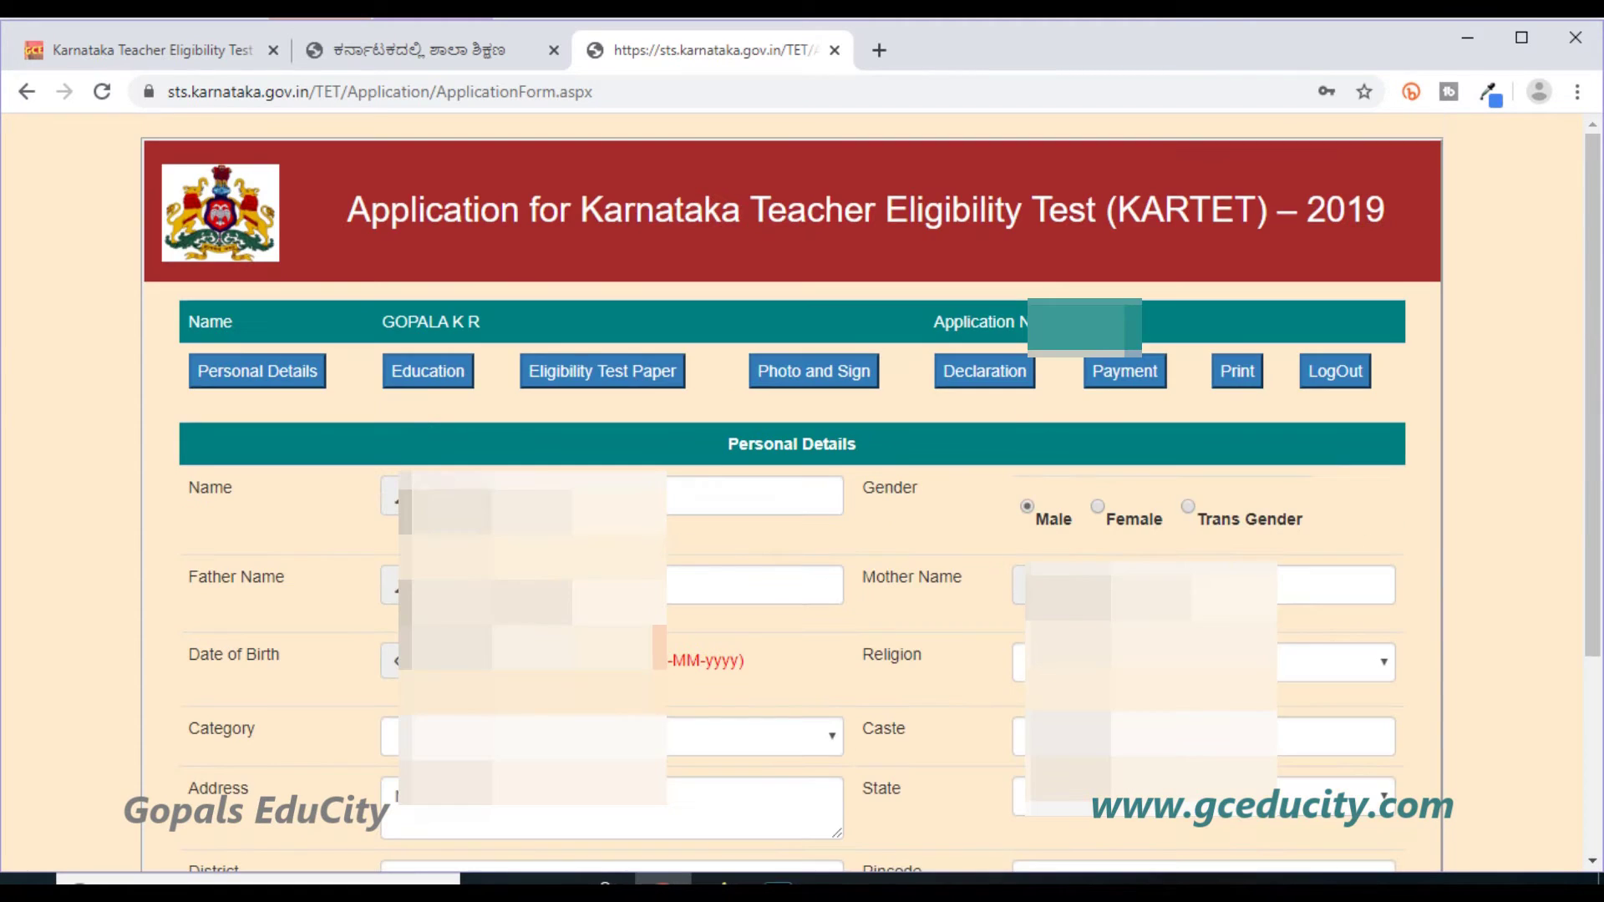
# Open Education Details and fill the SSLC/10 th row with year of passing, registration number and board KSEE.
pyautogui.click(422, 386)
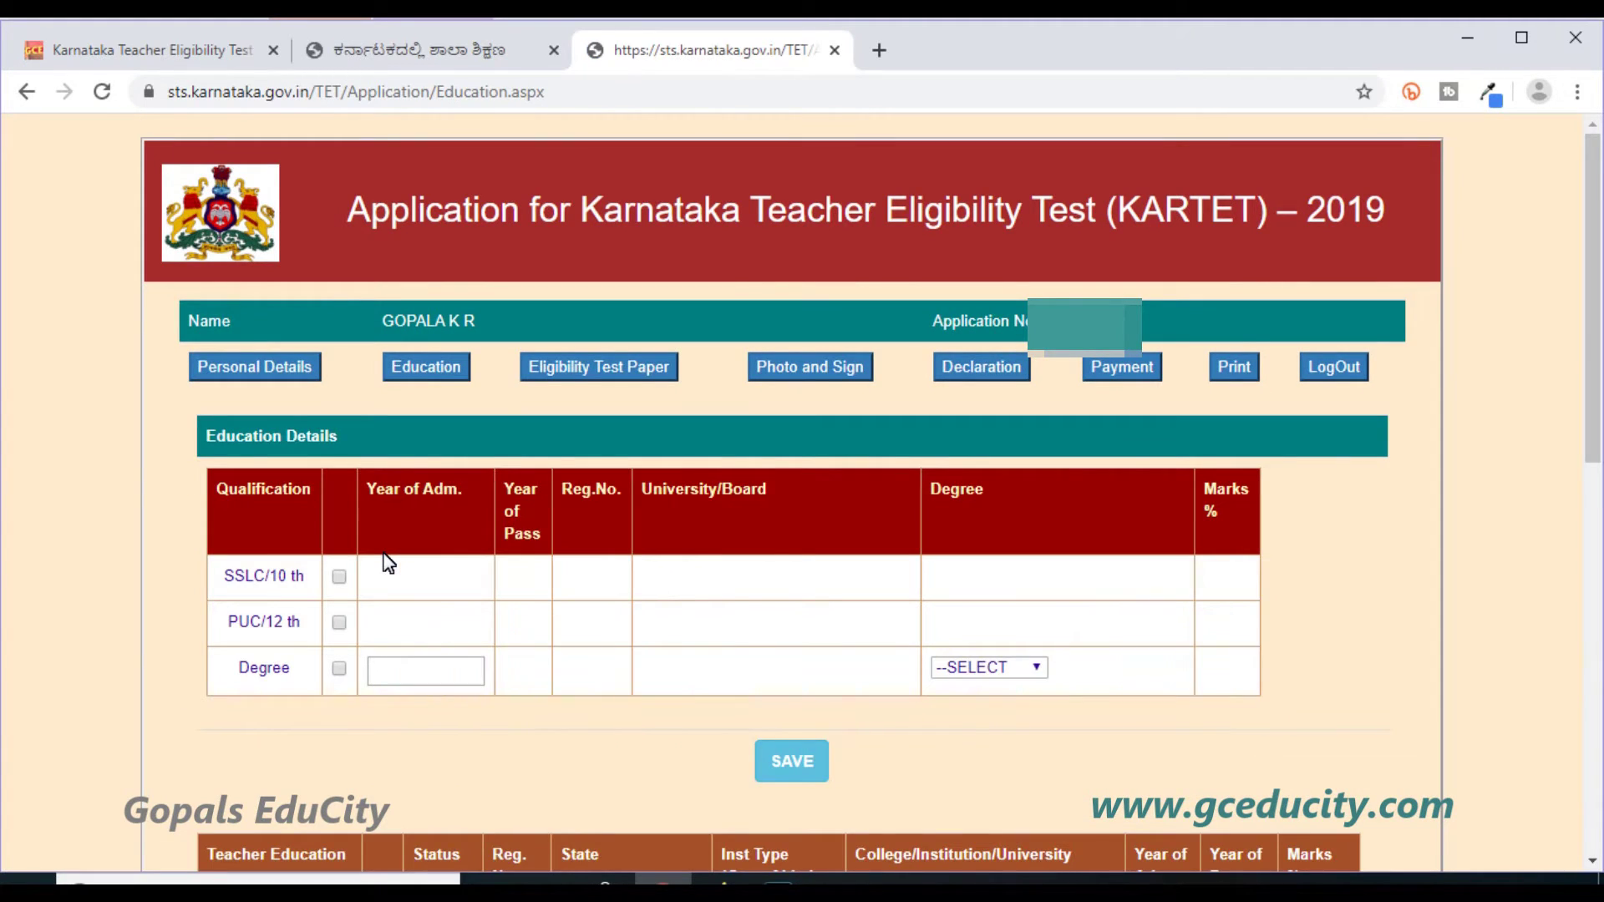
pyautogui.click(339, 577)
pyautogui.click(566, 534)
pyautogui.write('200')
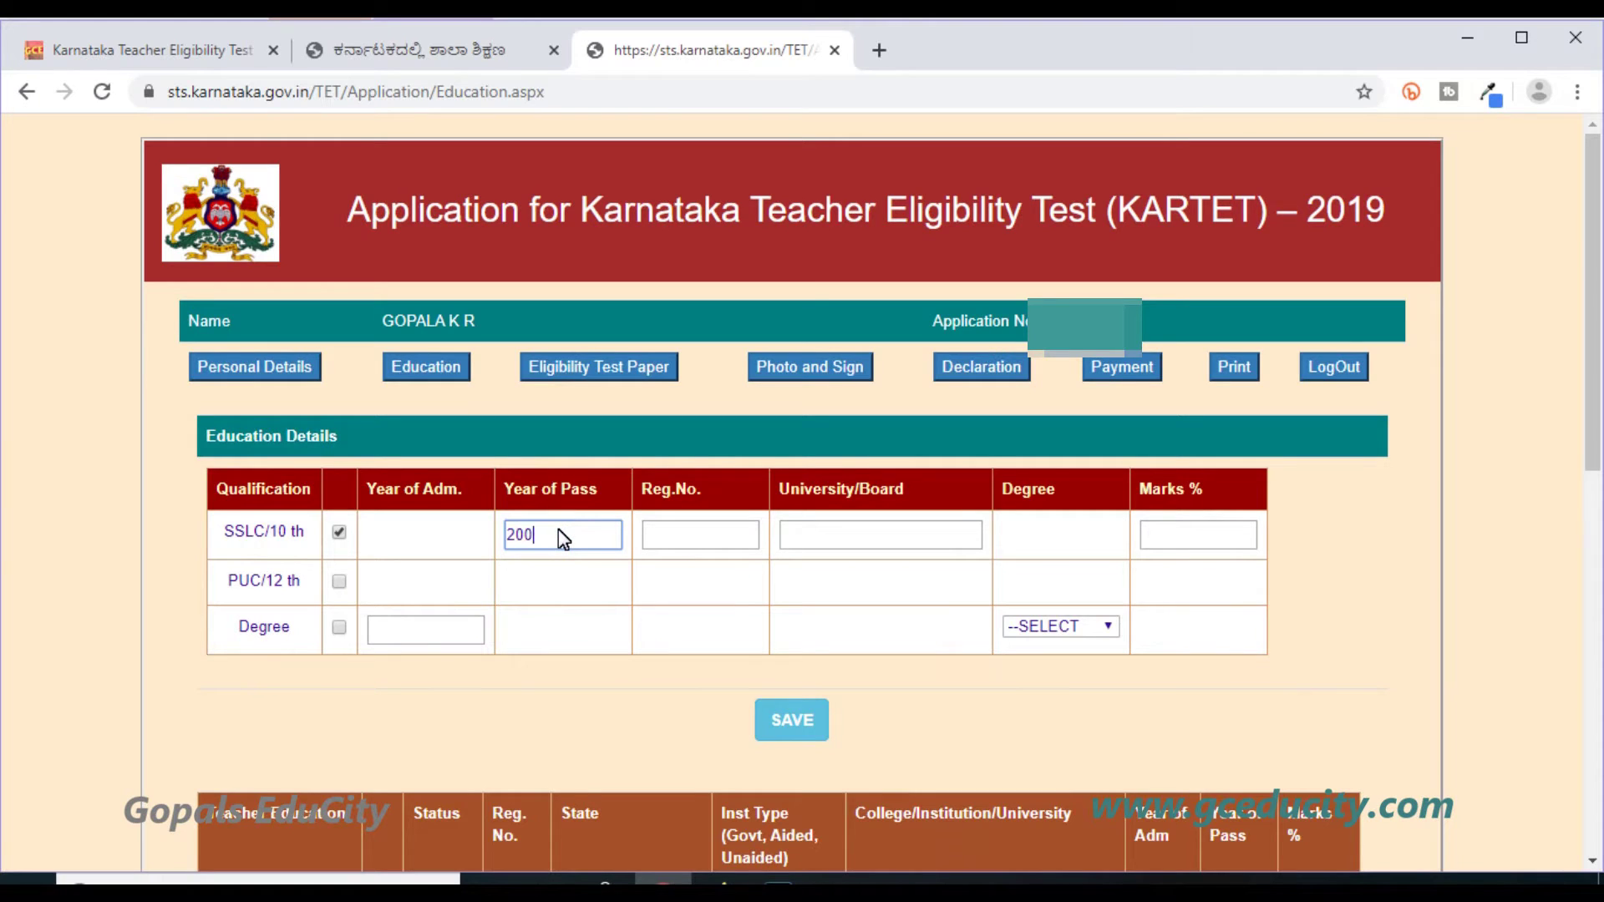
pyautogui.click(700, 534)
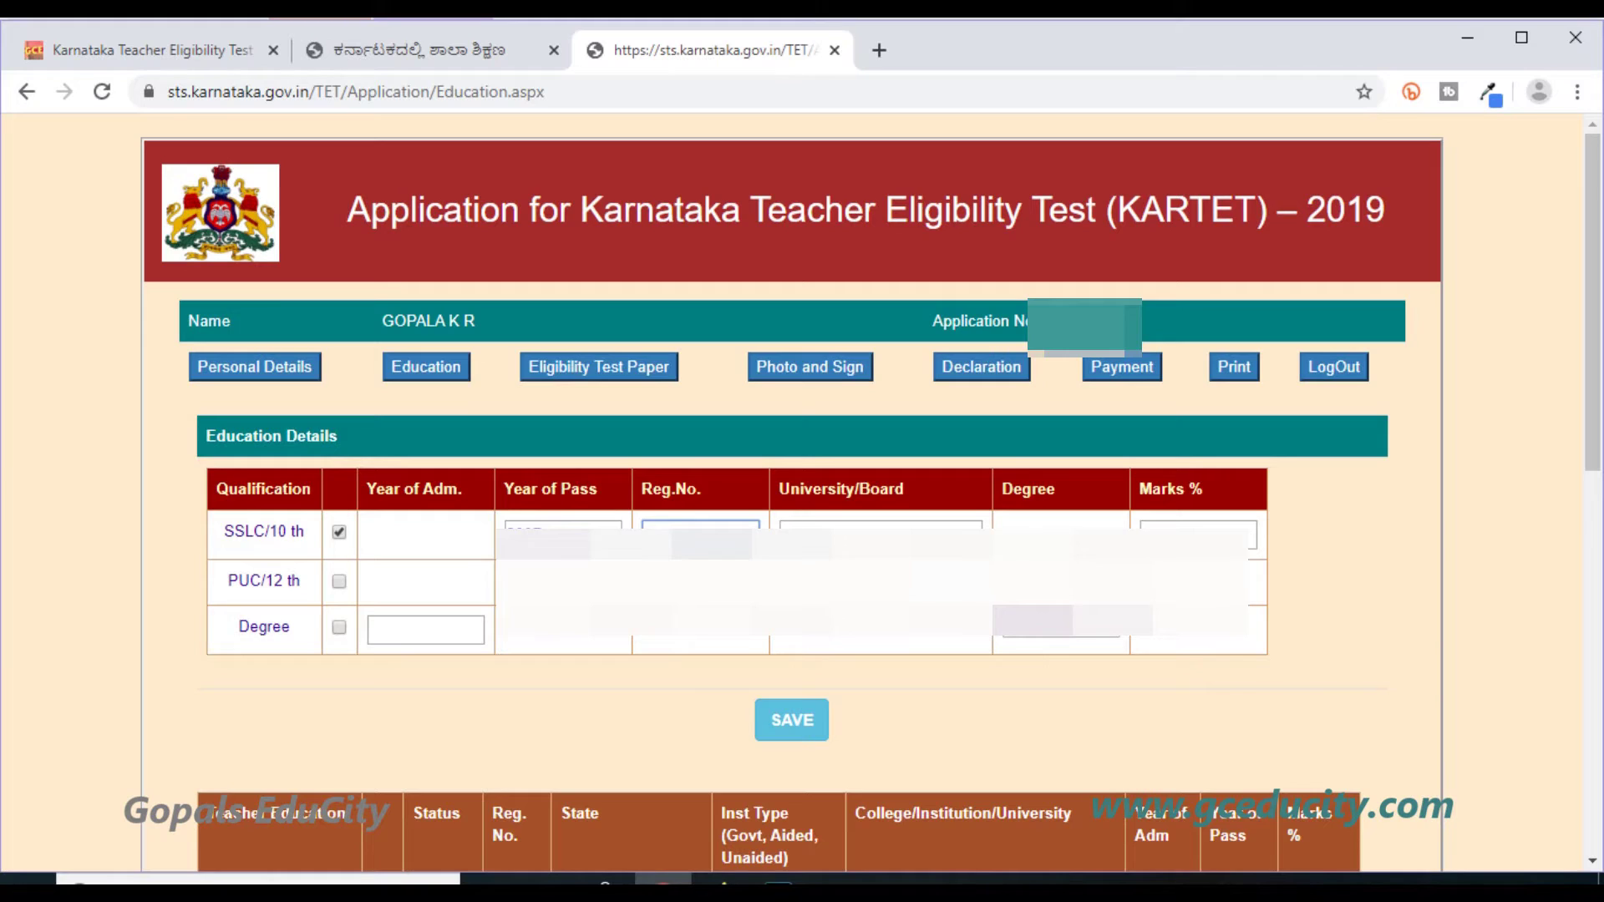
pyautogui.press('Tab')
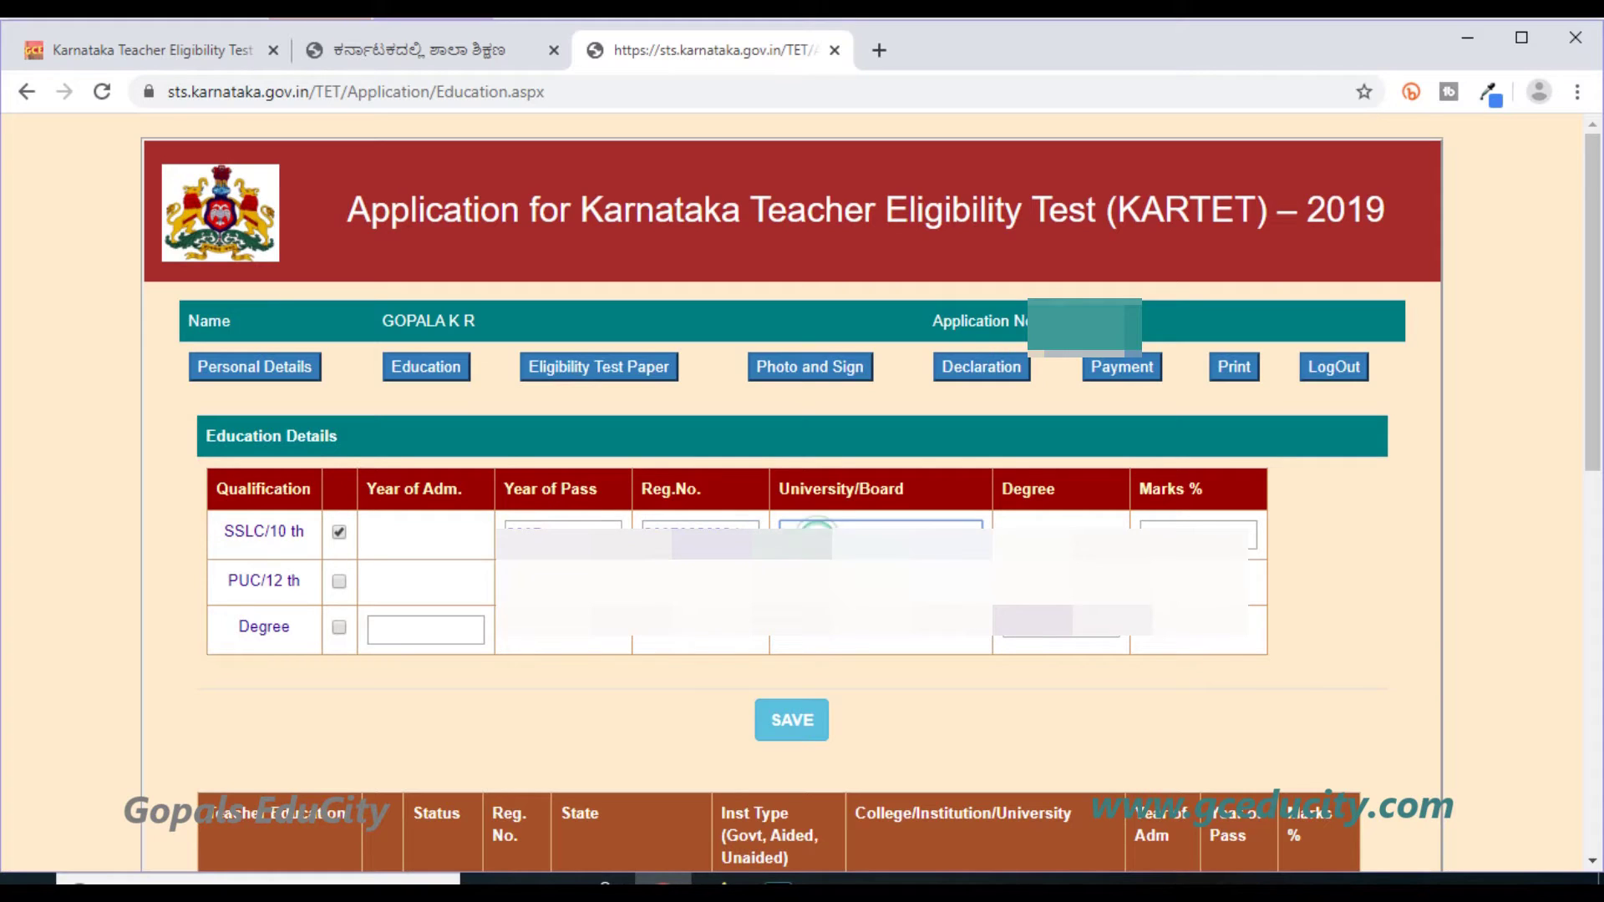
pyautogui.write('KSEE')
pyautogui.press('Tab')
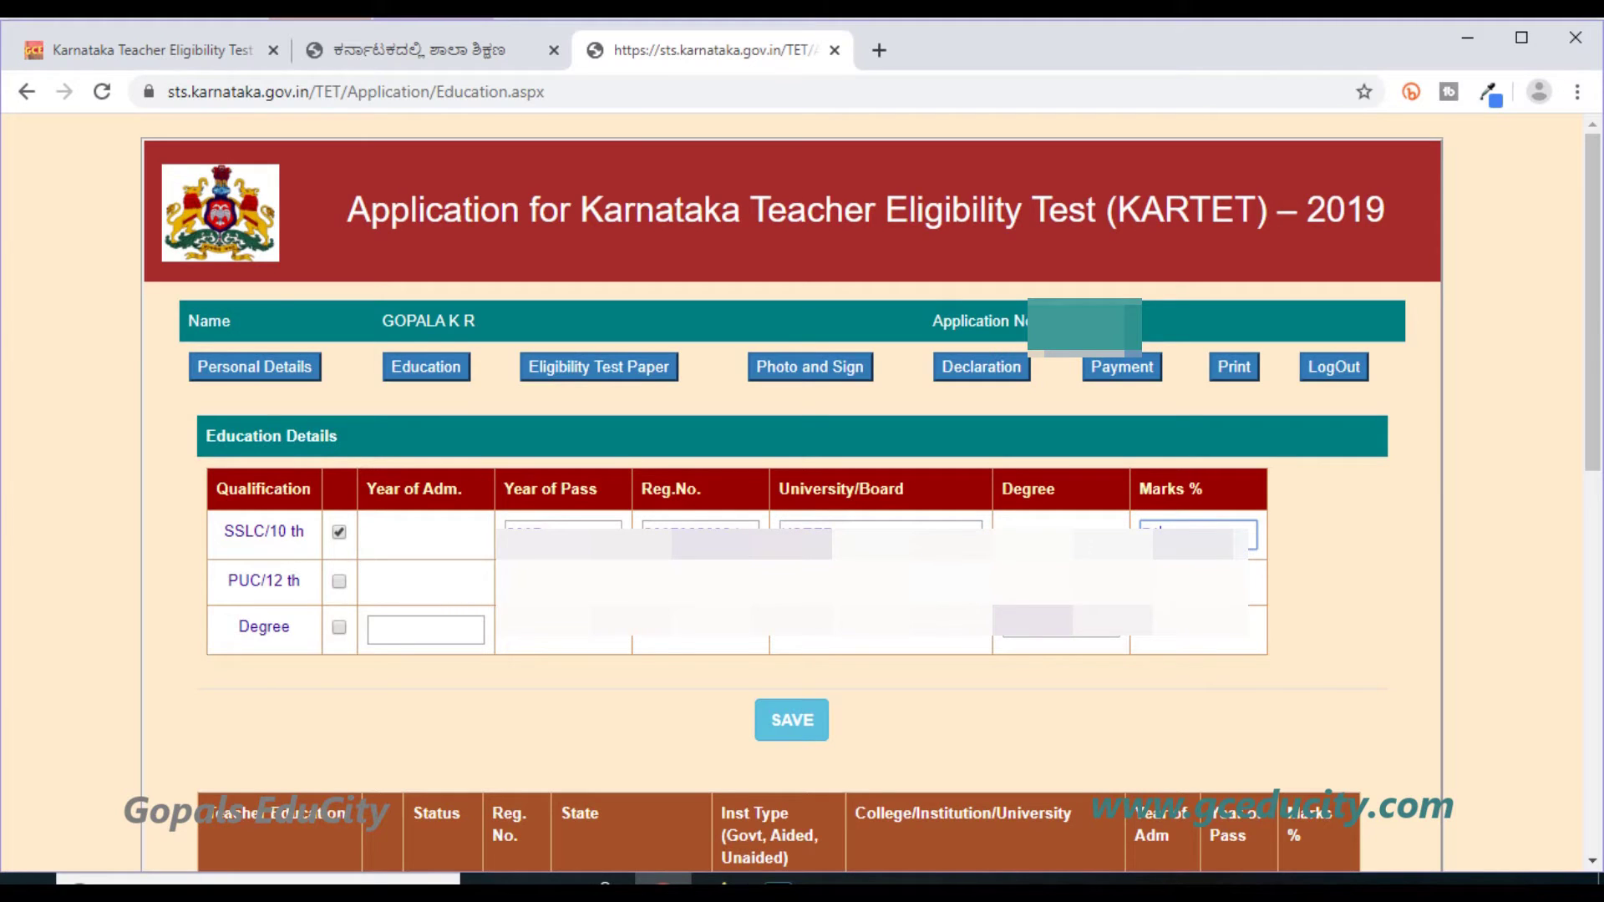
# Add the PUC/12 th row with its marks percentage, then tick the Degree row.
pyautogui.click(340, 583)
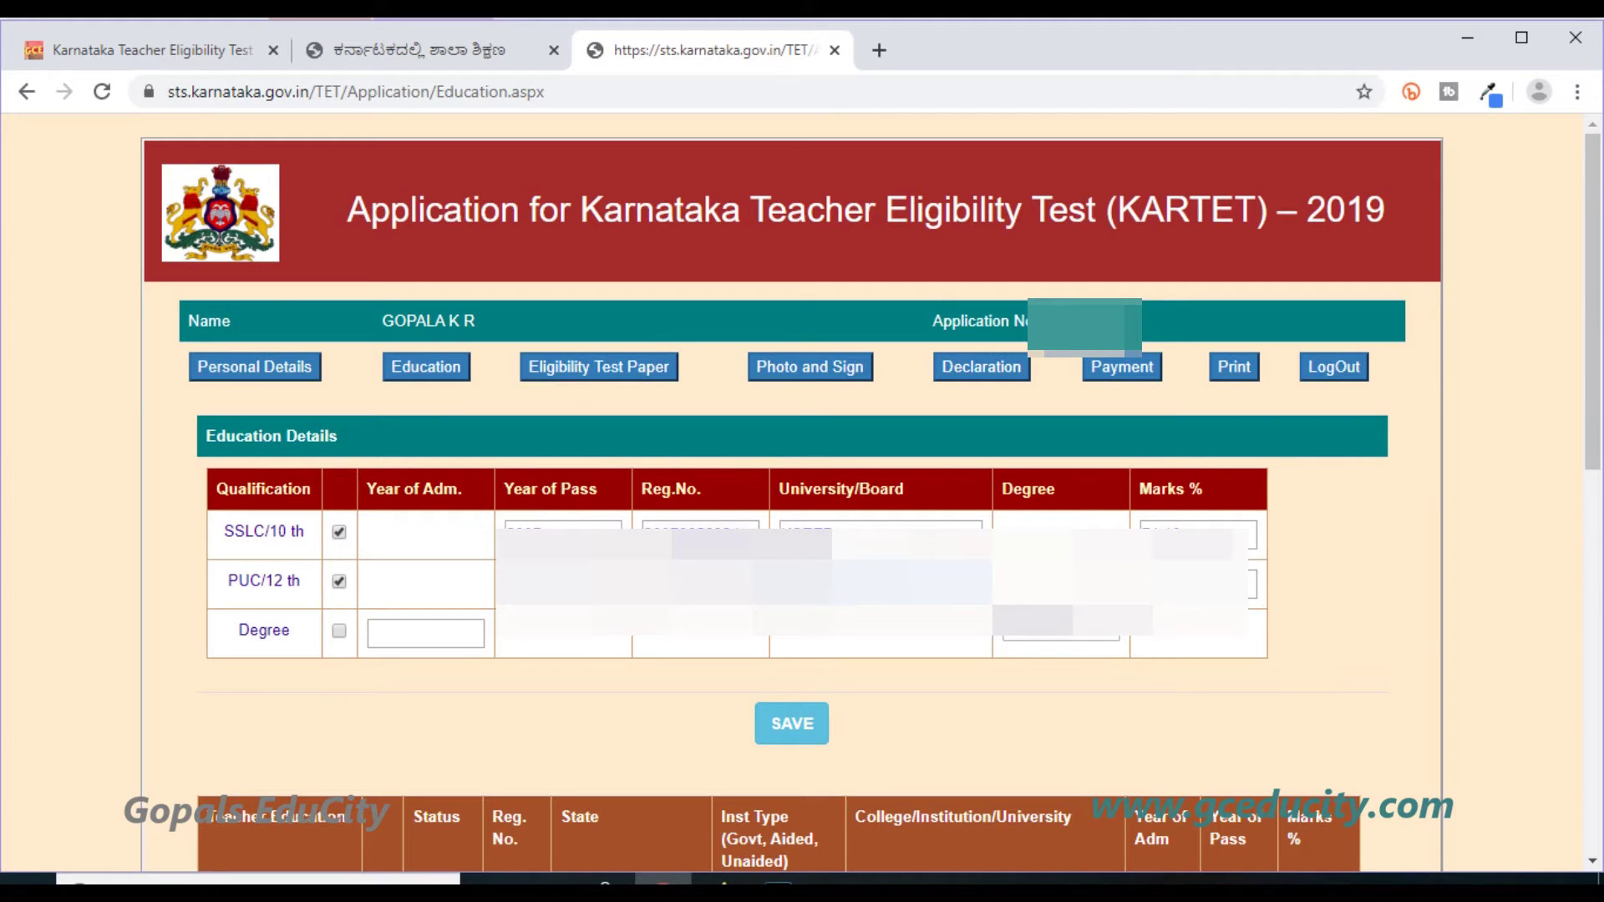
pyautogui.click(1199, 583)
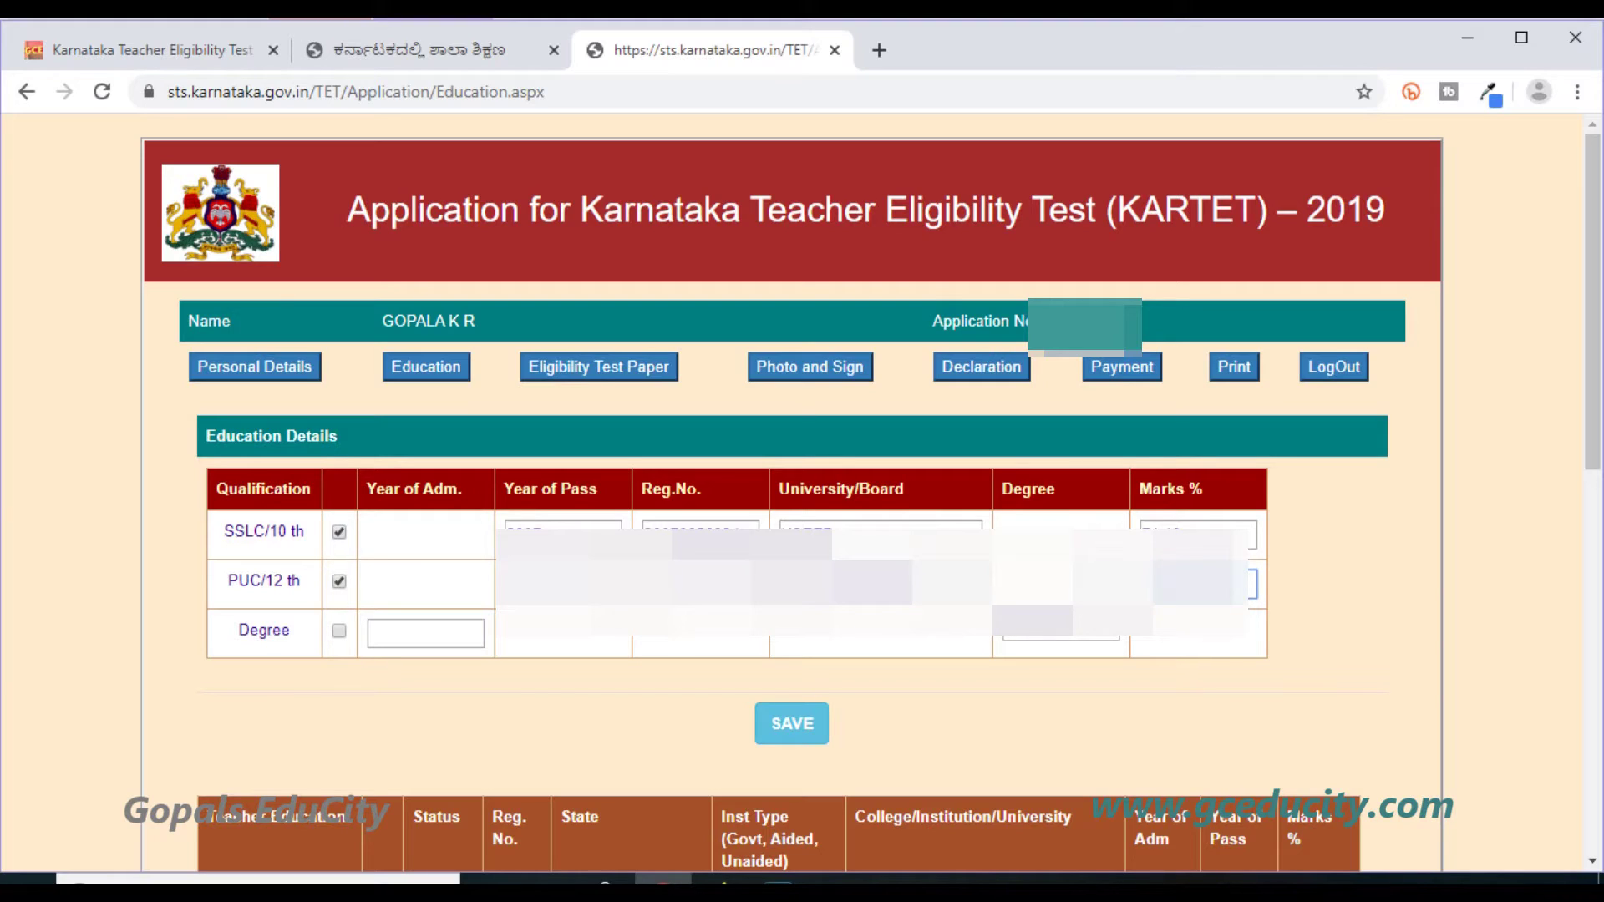
pyautogui.click(337, 631)
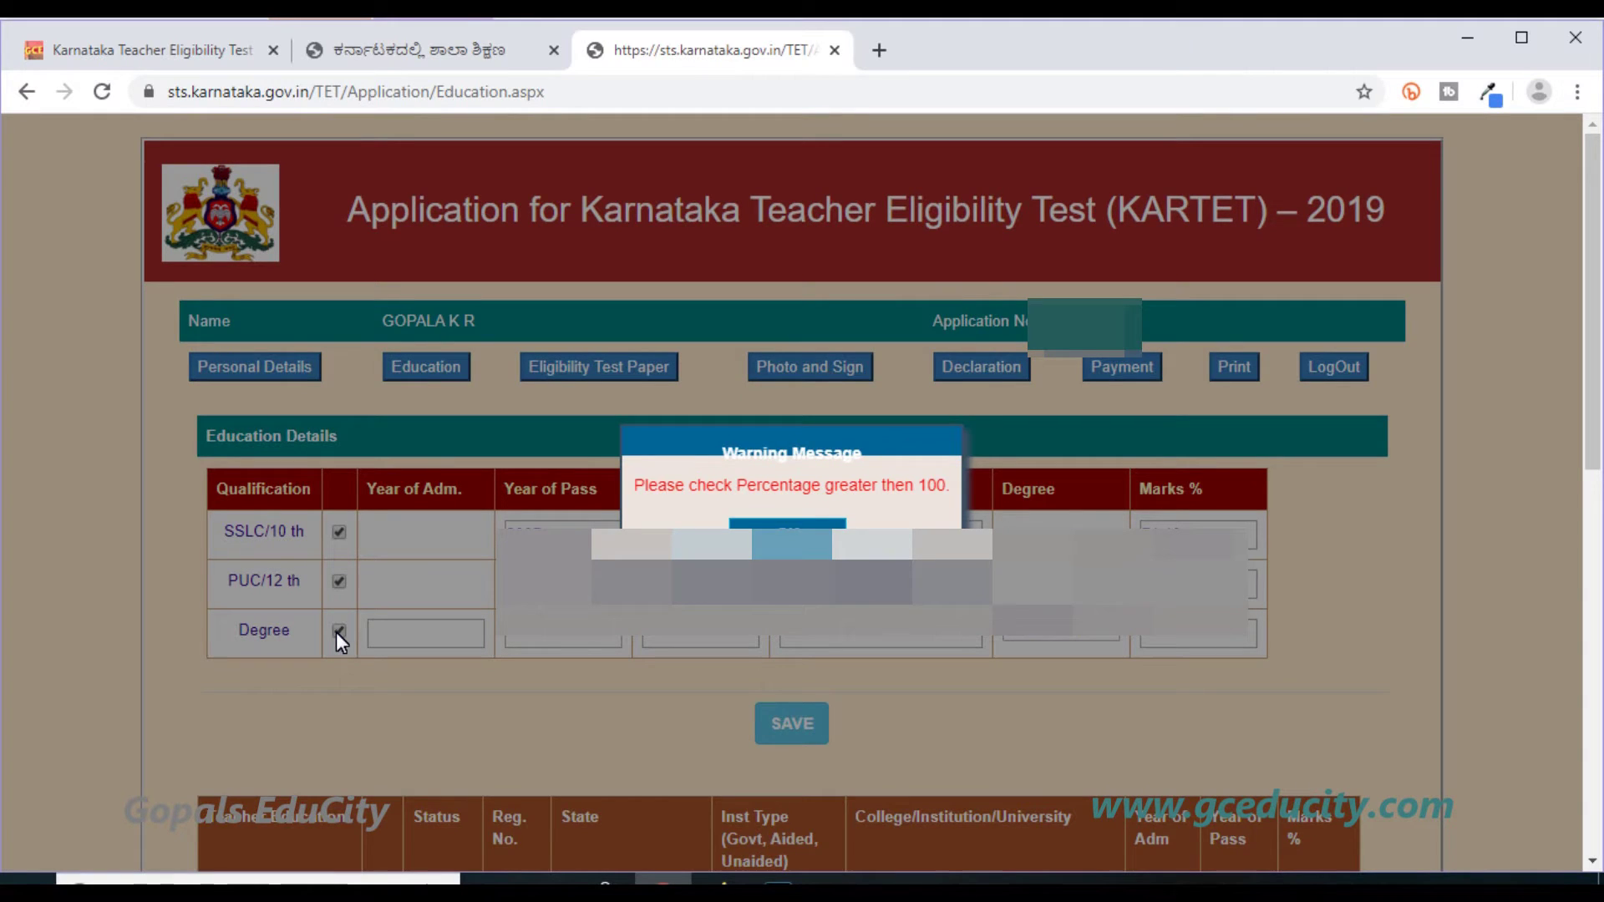
# Enter the Degree row's admission year 2009, passing year 2012 and the registration number.
pyautogui.press('Return')
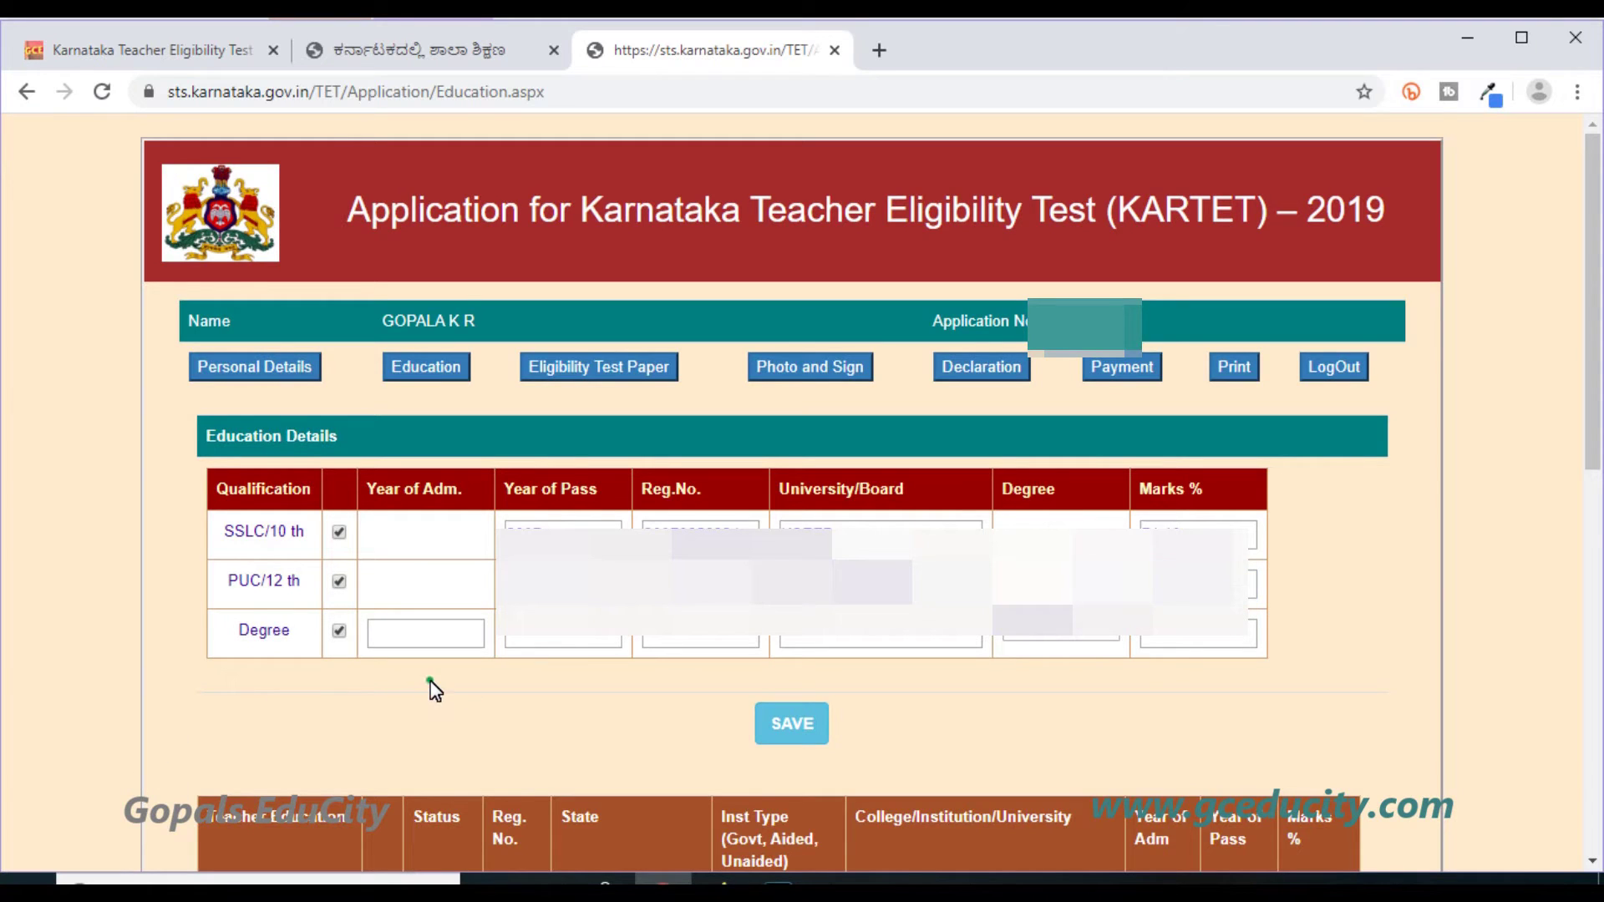
pyautogui.click(428, 625)
pyautogui.write('2009')
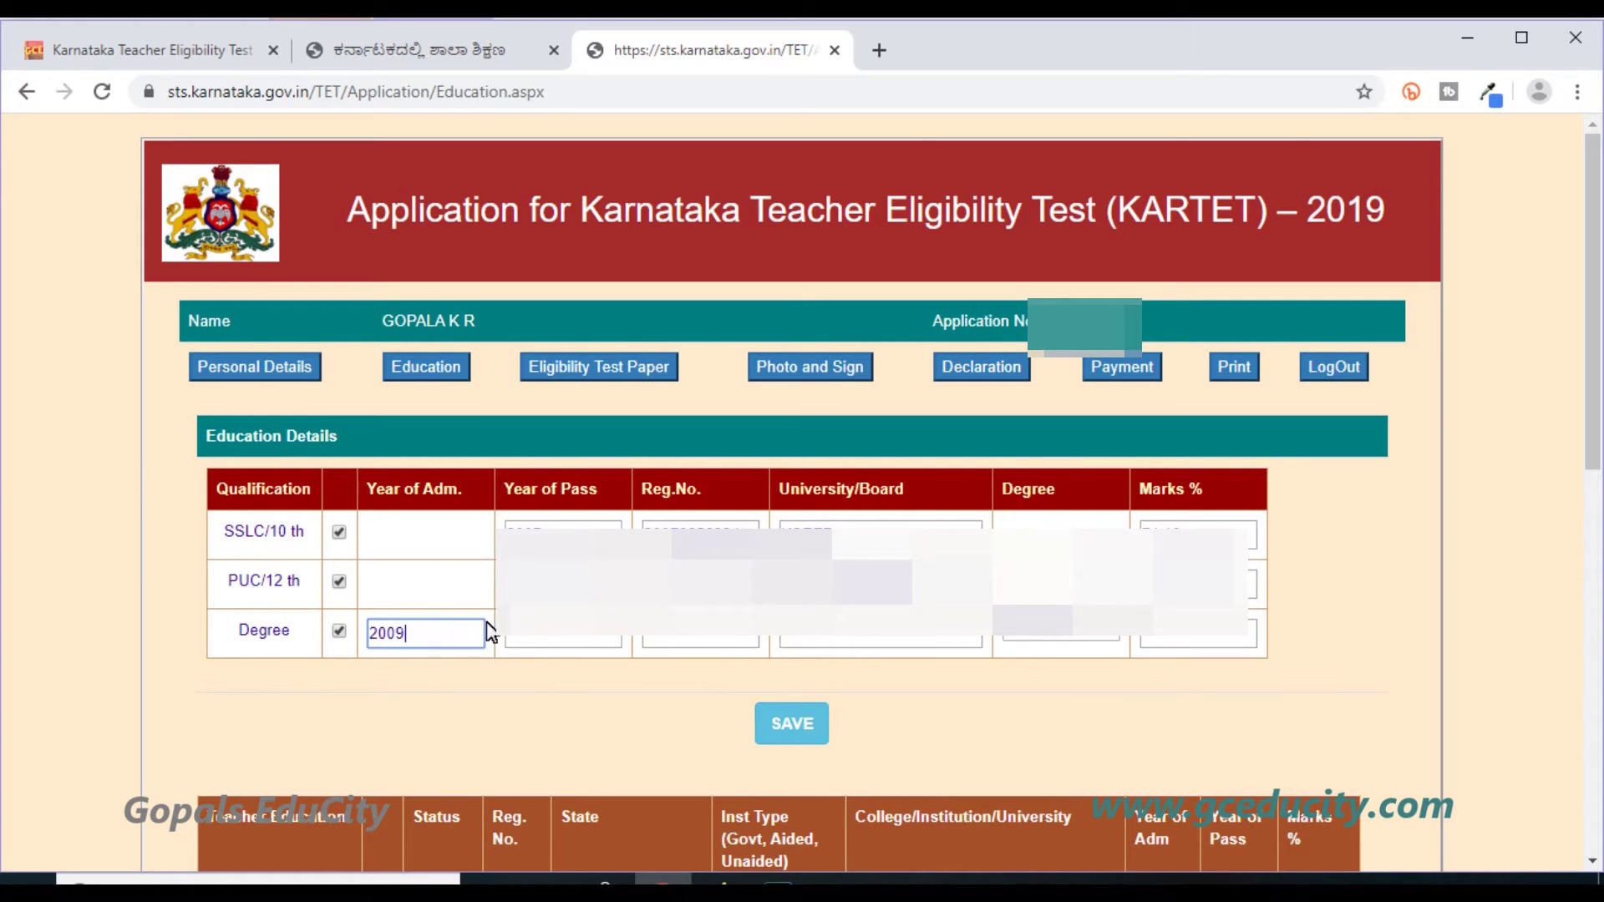
pyautogui.click(529, 642)
pyautogui.write('20')
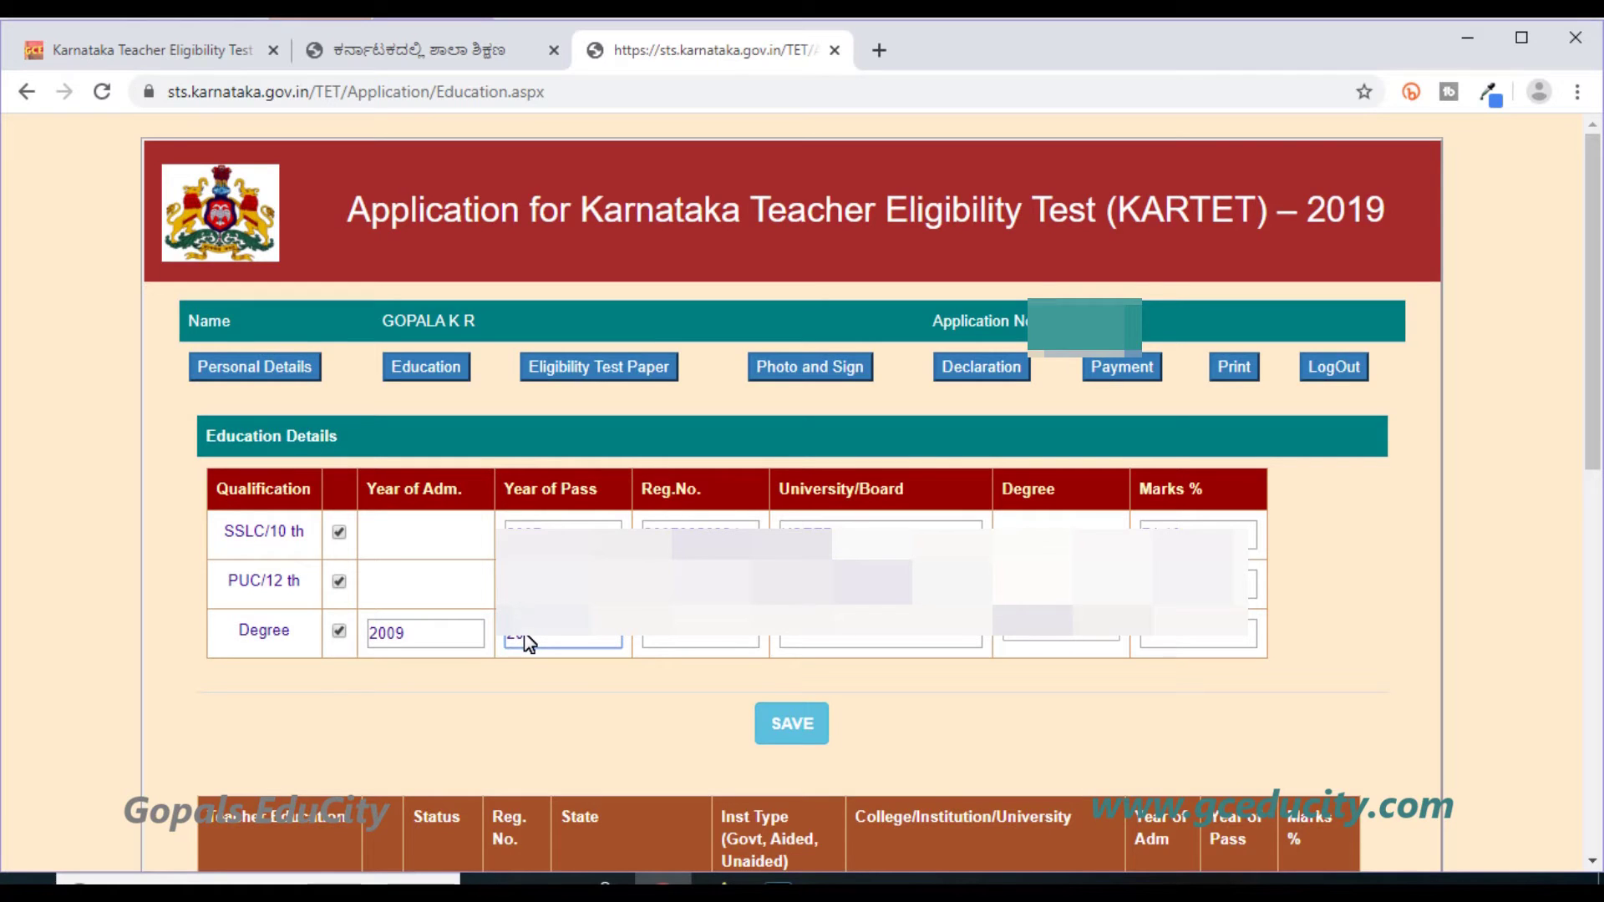
pyautogui.write('12')
pyautogui.click(679, 642)
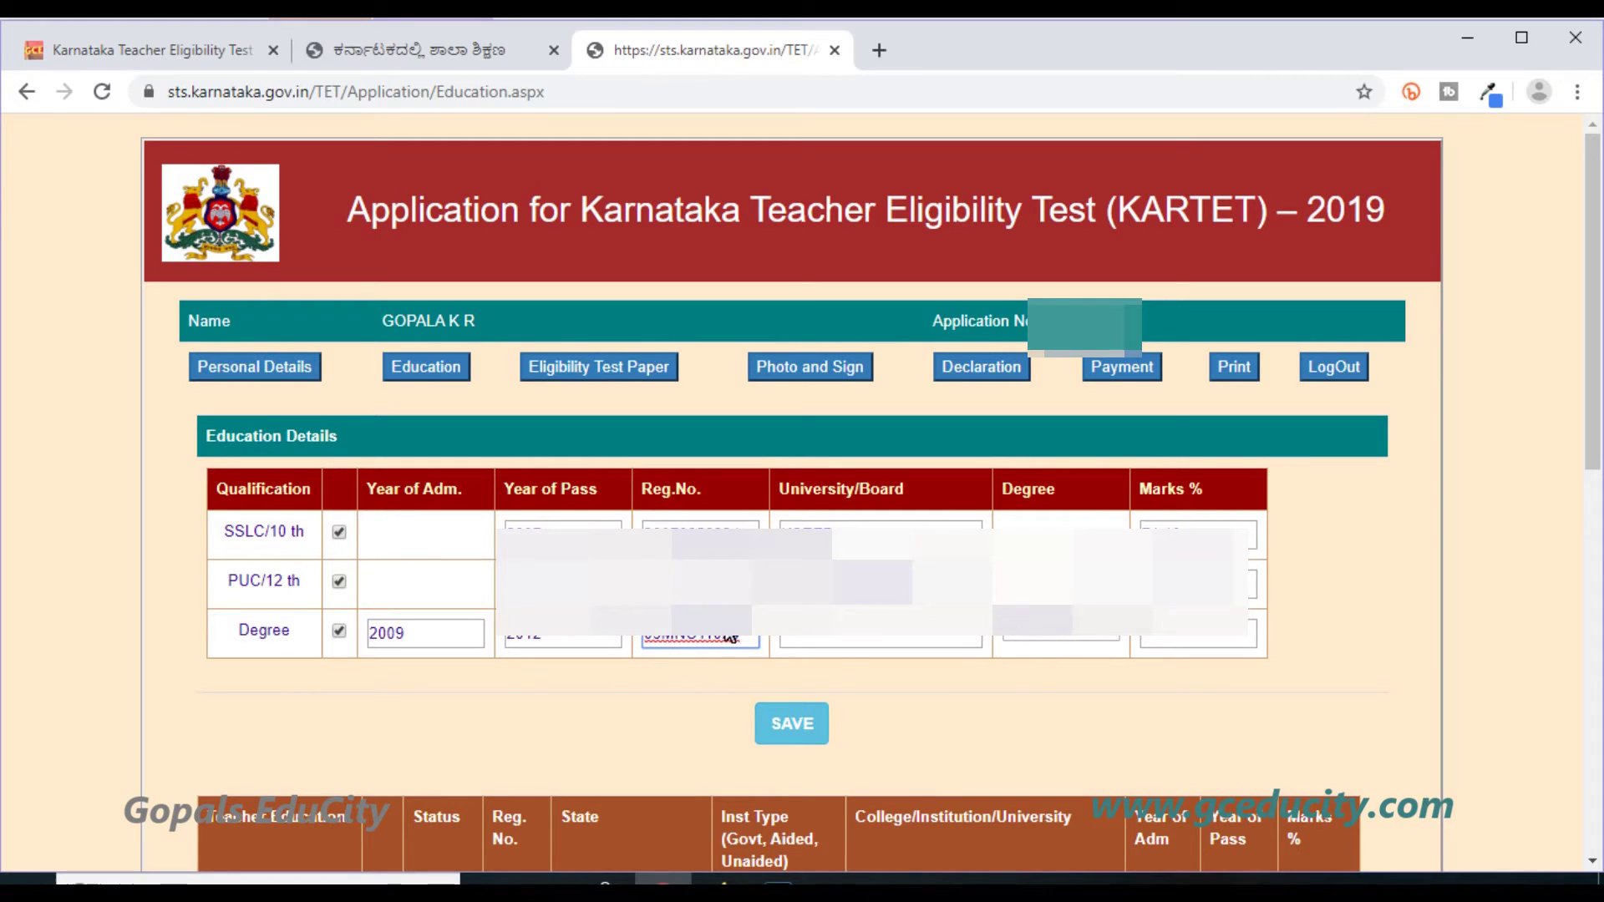
# Set the university to Bangalore university, choose BCA as the degree, and save the education details.
pyautogui.click(842, 645)
pyautogui.write('B')
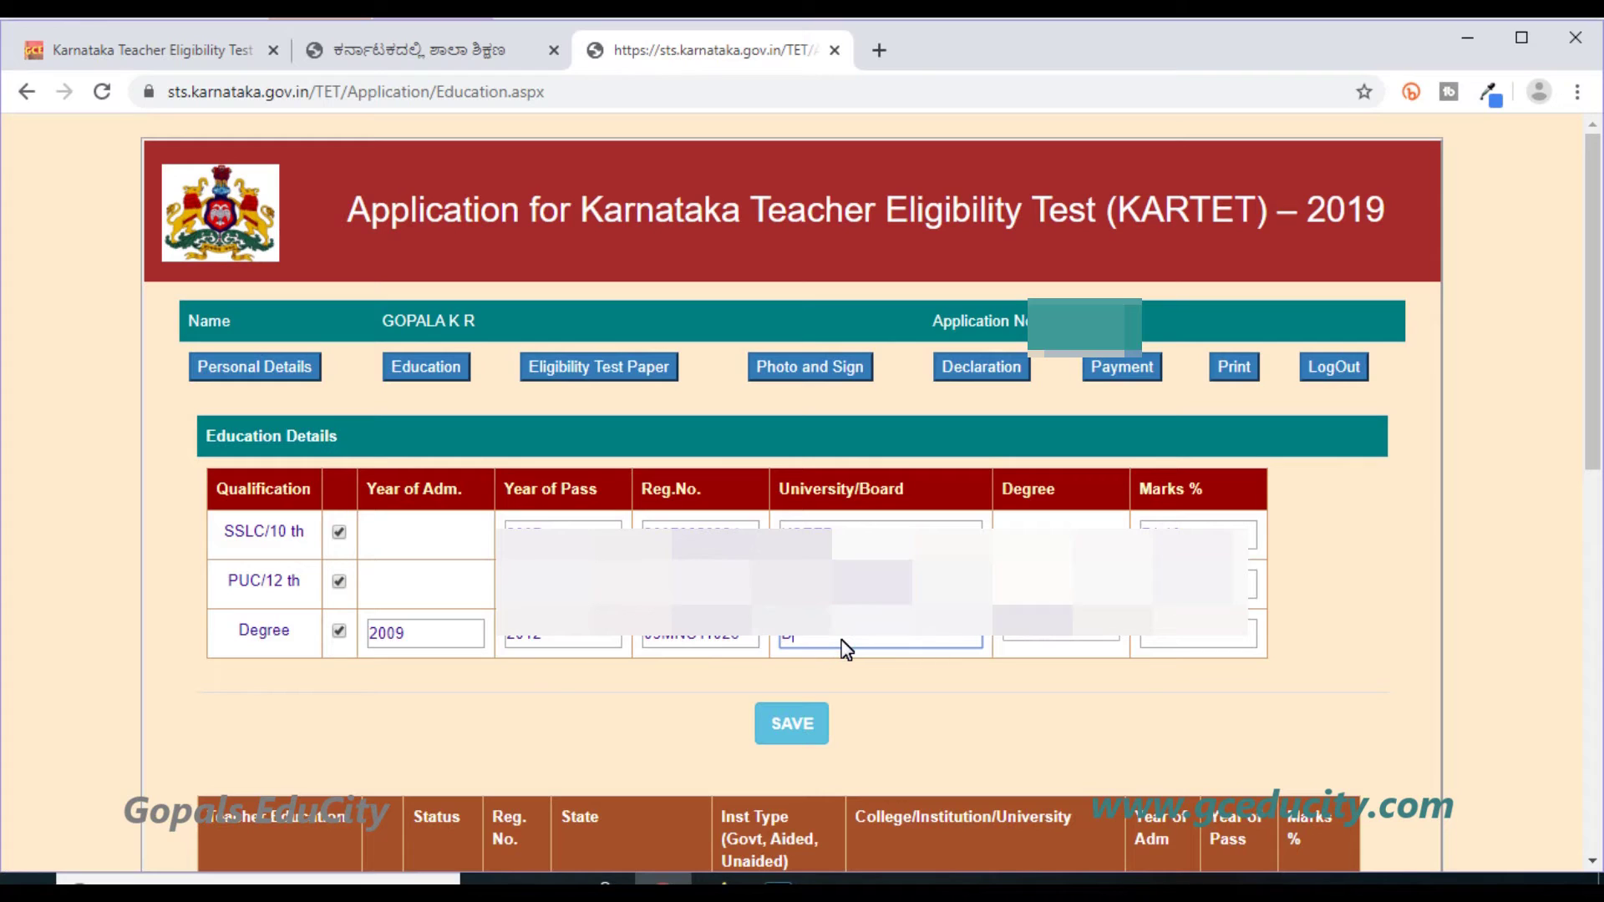
pyautogui.write('angalore university')
pyautogui.click(1109, 644)
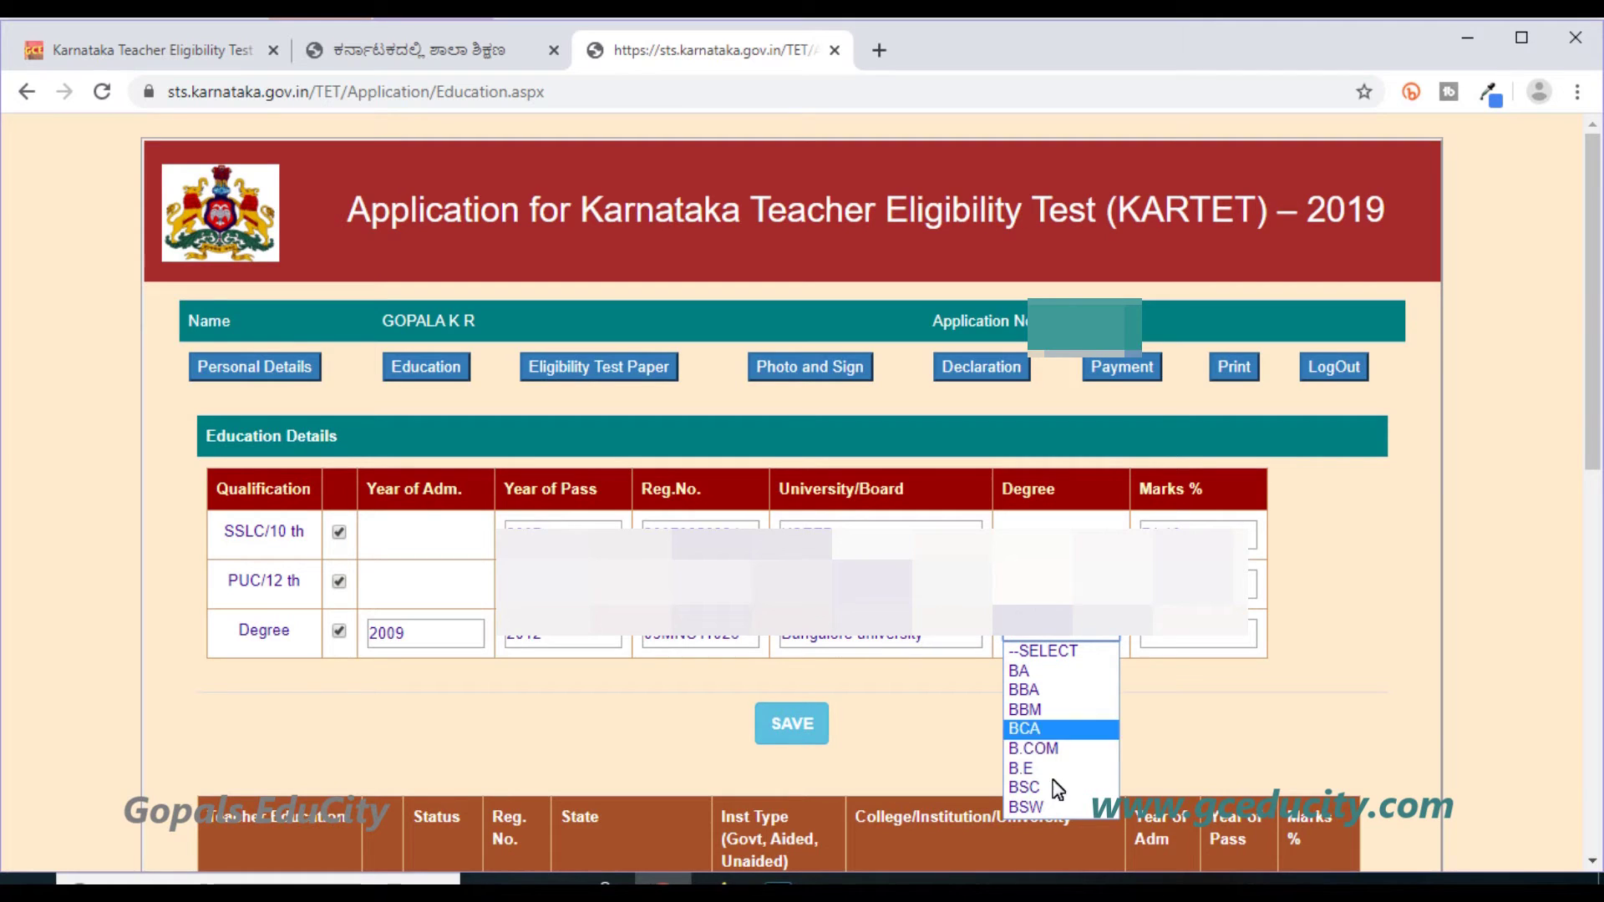
pyautogui.click(1053, 754)
pyautogui.click(1208, 641)
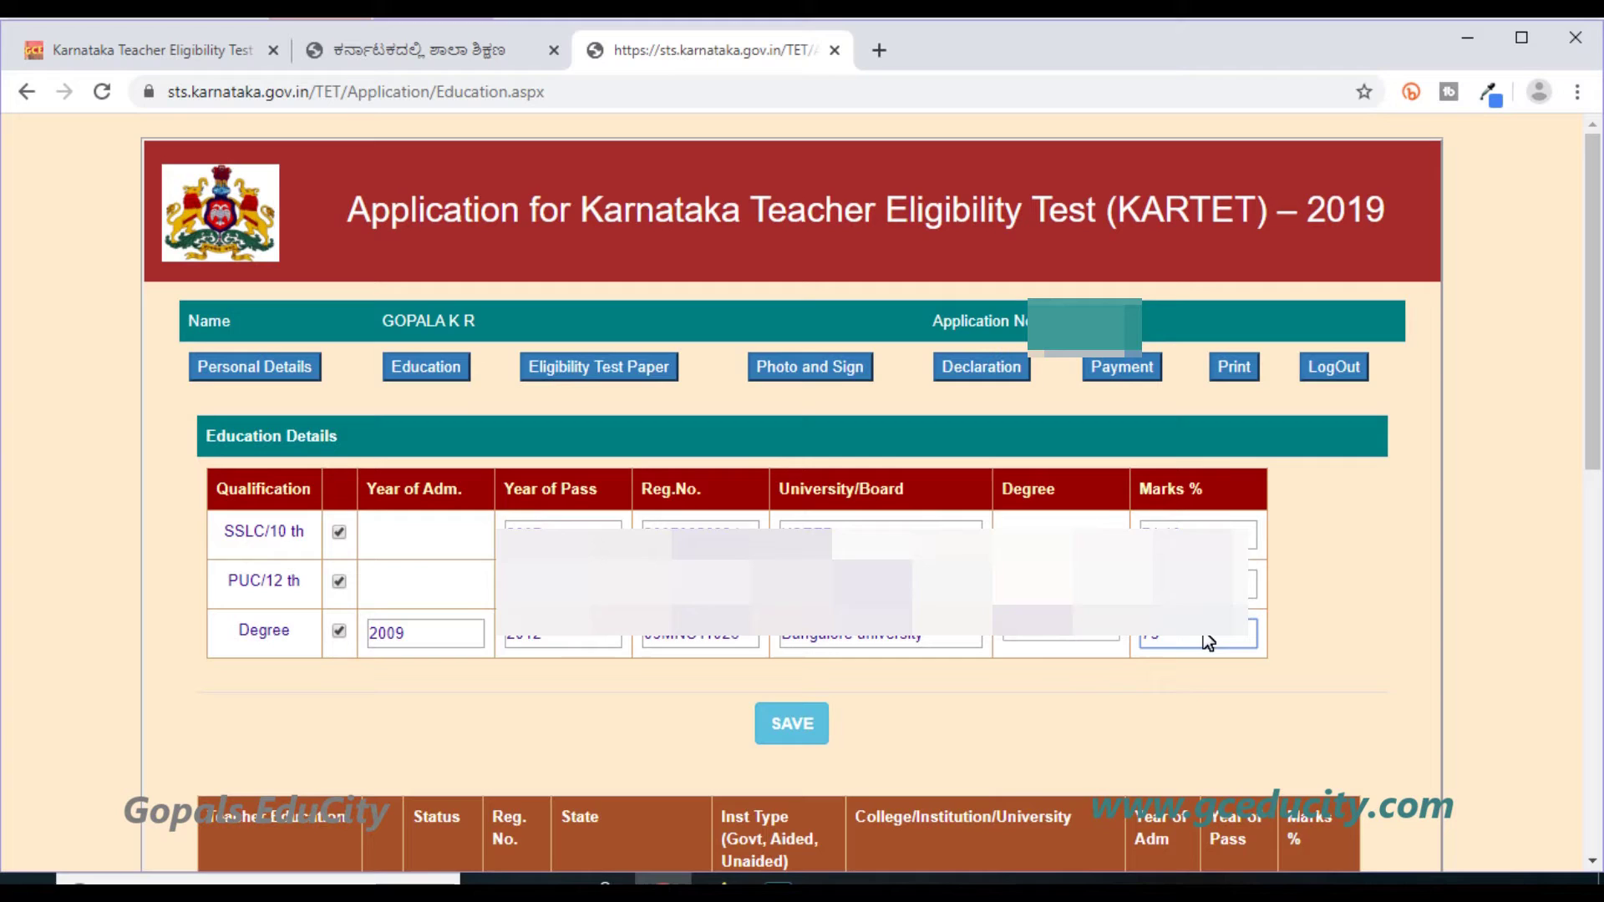
pyautogui.scroll(-1, 1033, 639)
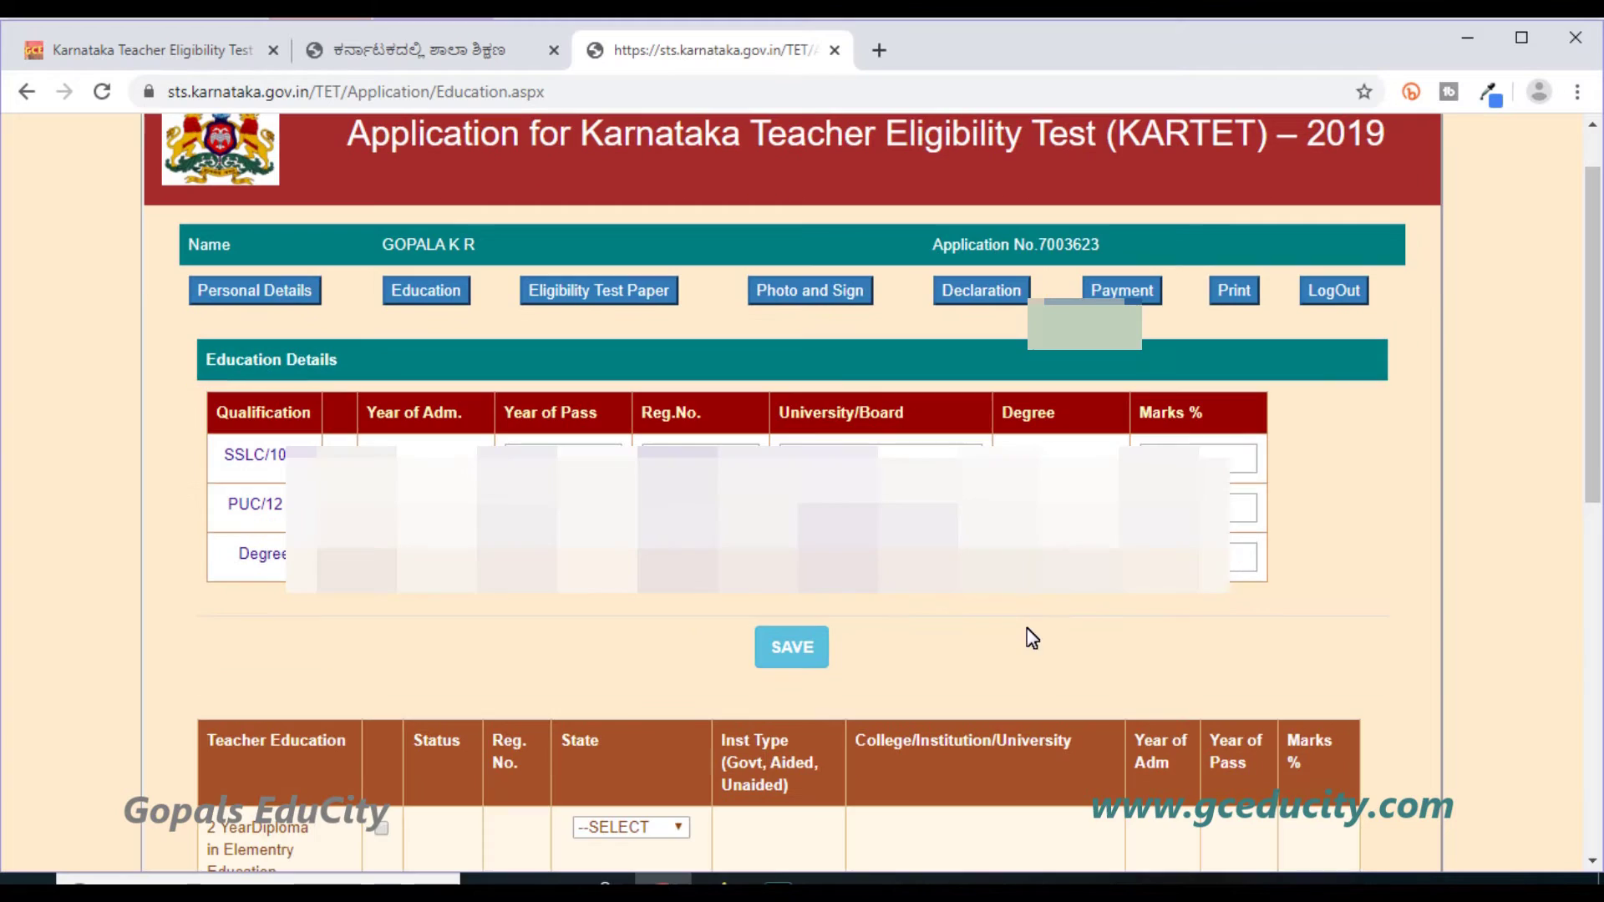
pyautogui.click(794, 641)
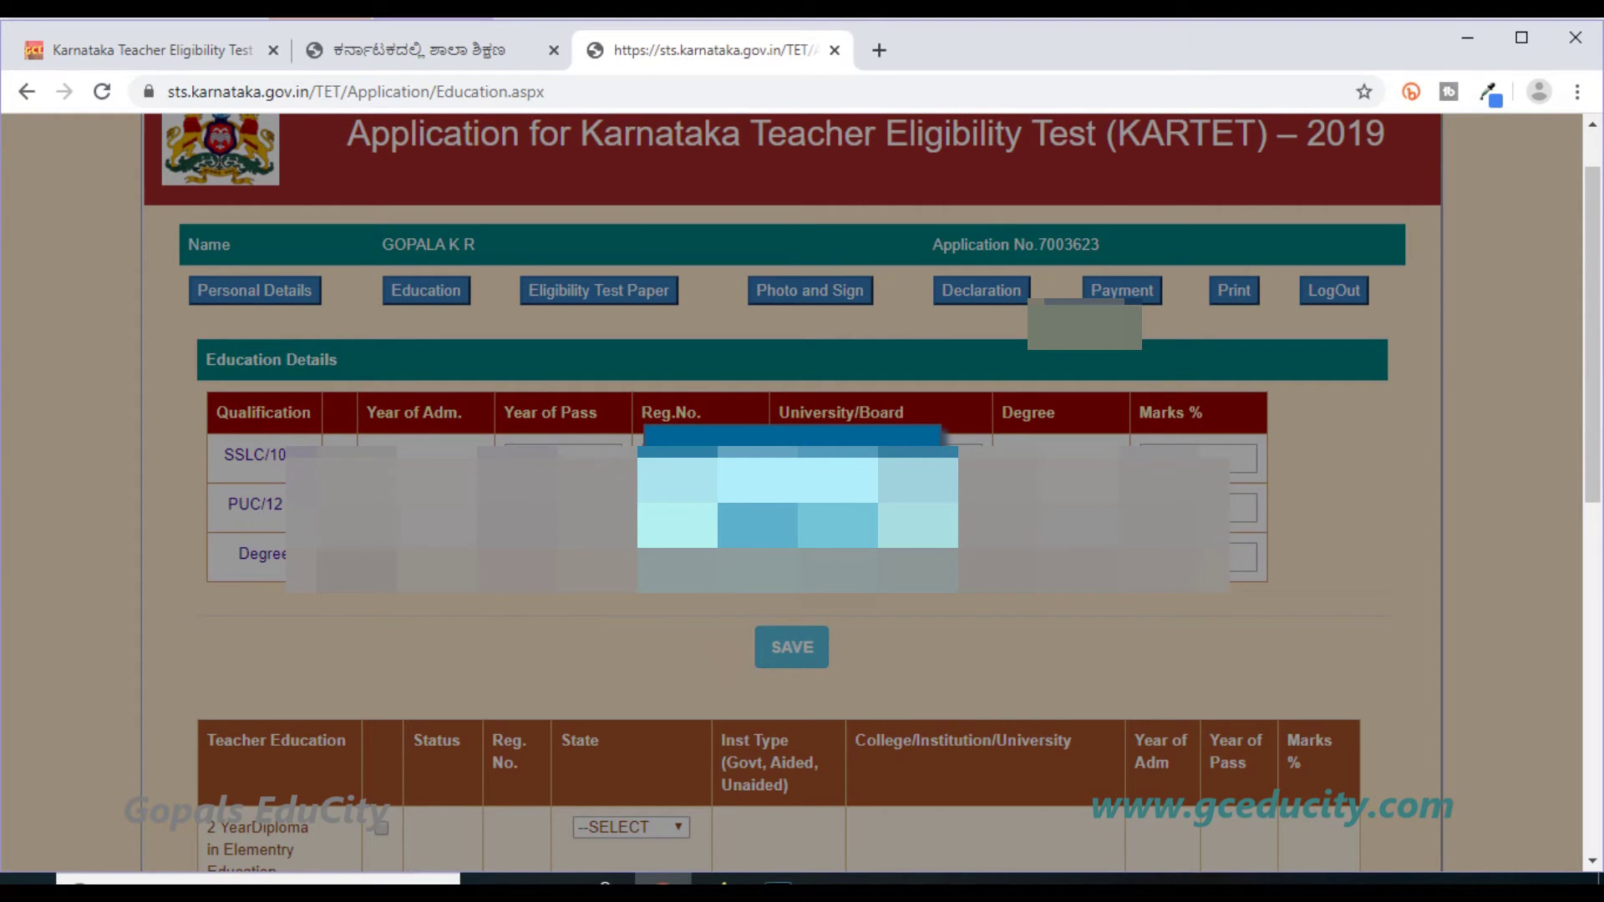
pyautogui.press('Return')
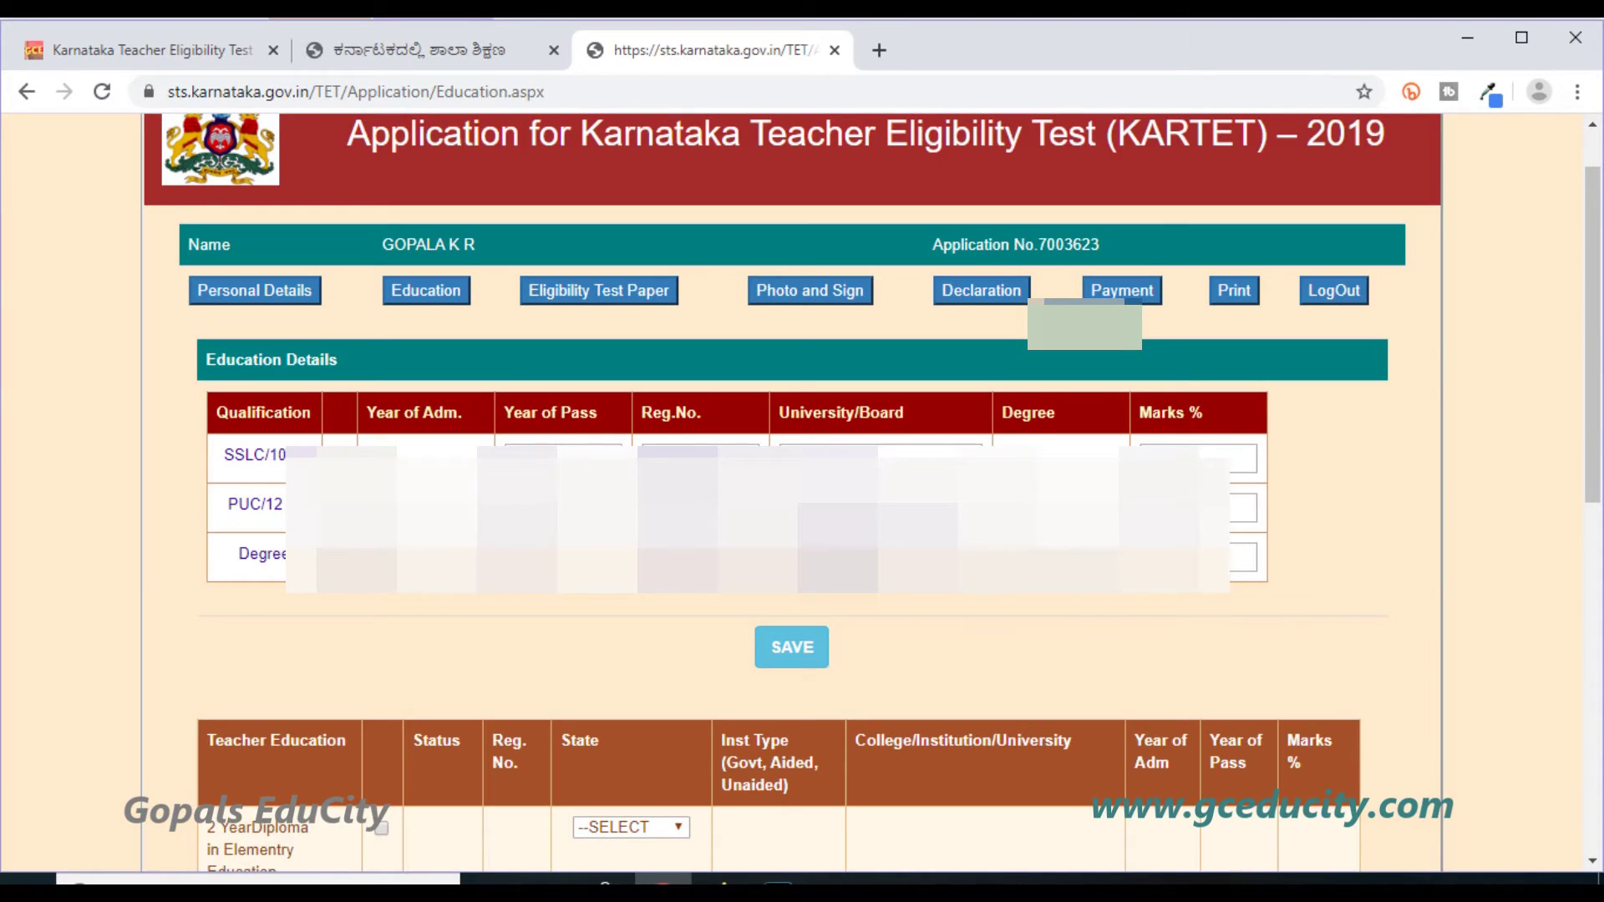
# Add the B.Ed row as passed, enter its registration number, and set the state to Karnataka.
pyautogui.scroll(-5, 792, 493)
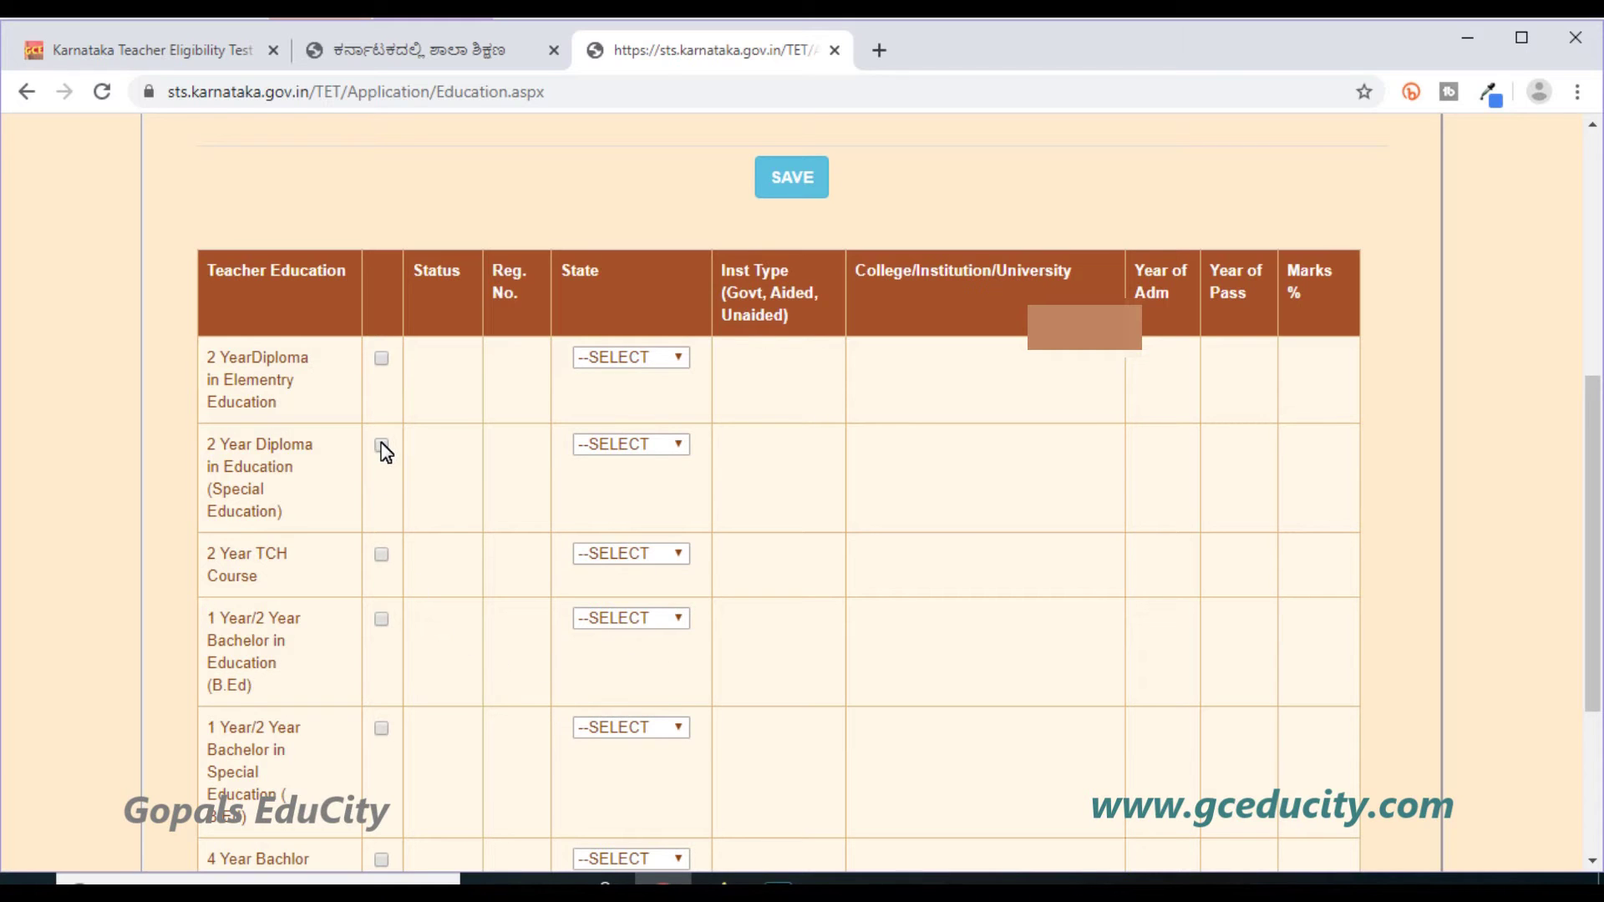
pyautogui.scroll(-3, 391, 459)
pyautogui.click(382, 385)
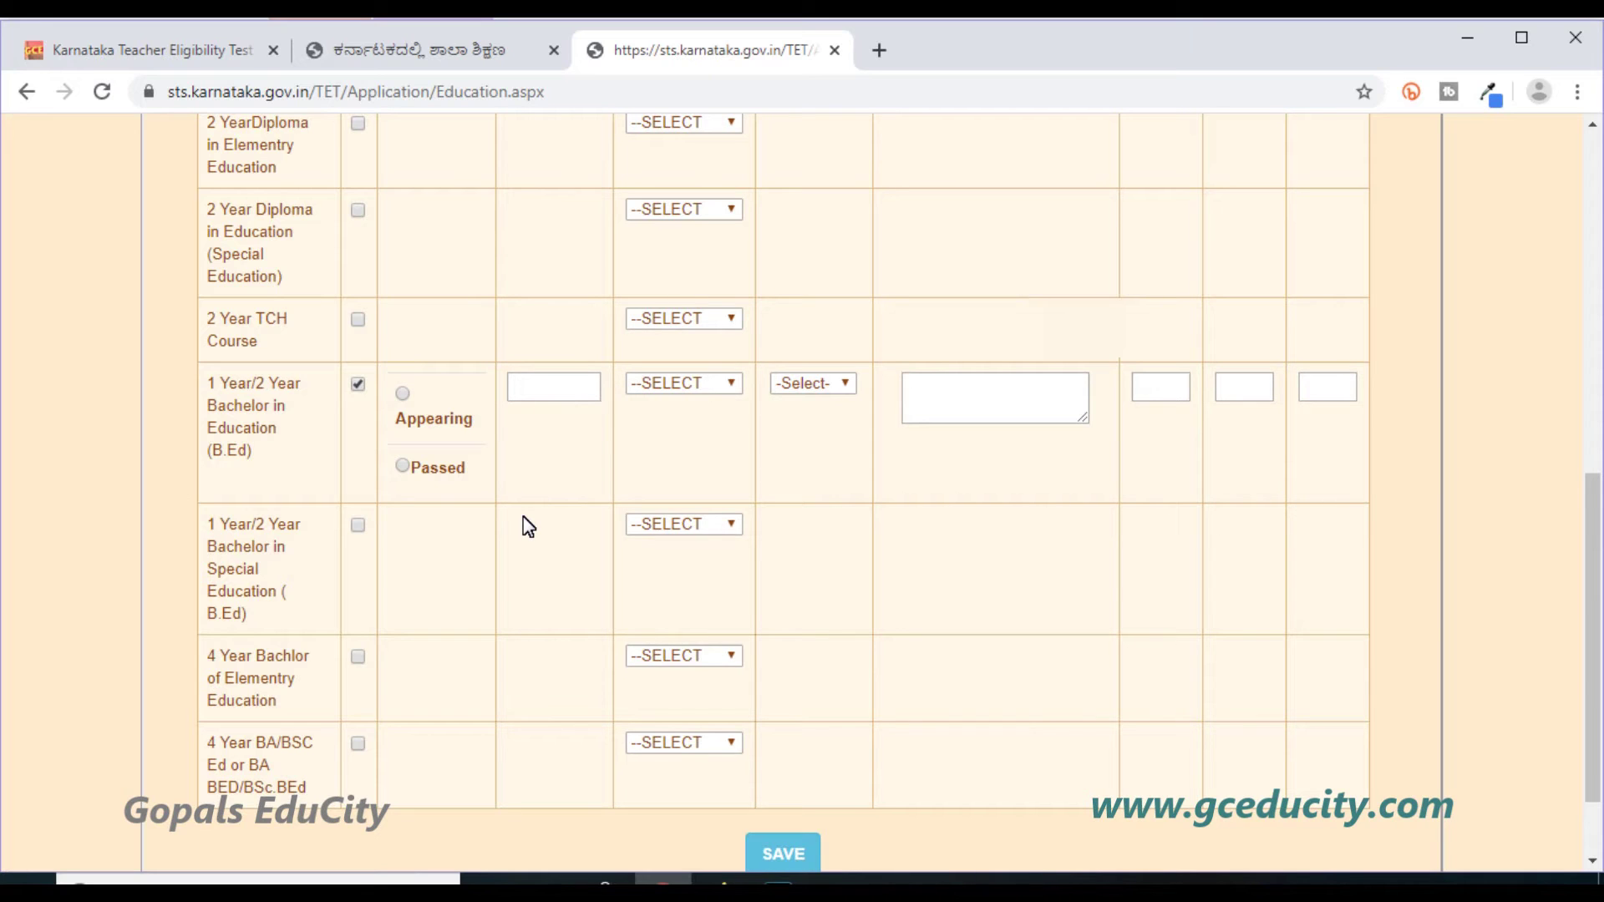
pyautogui.click(443, 469)
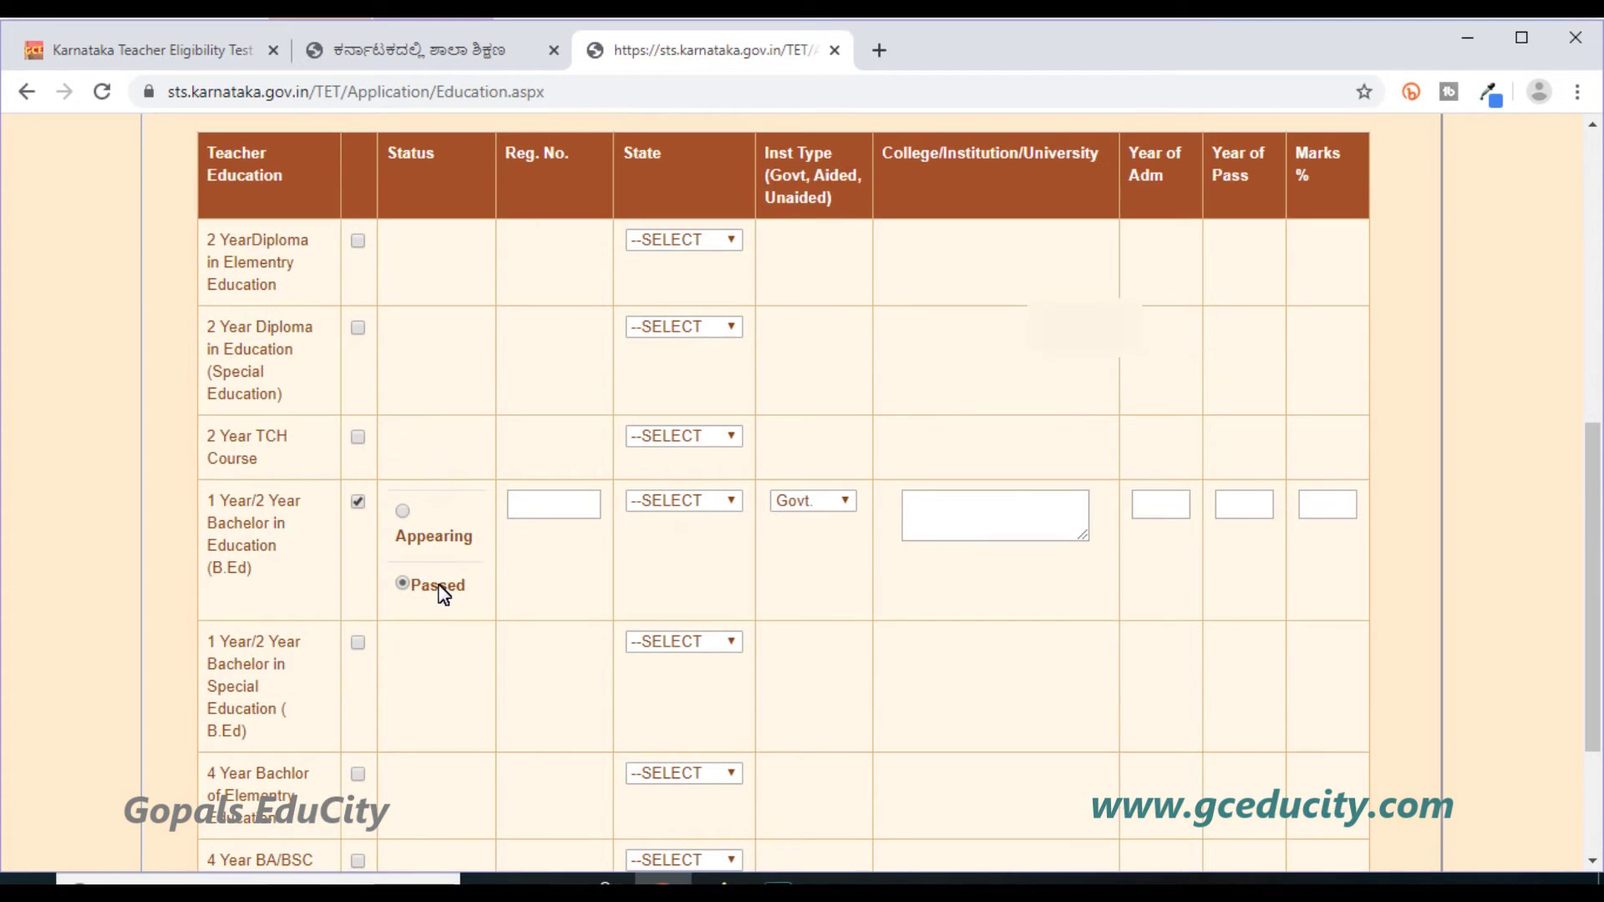
pyautogui.click(520, 518)
pyautogui.click(664, 494)
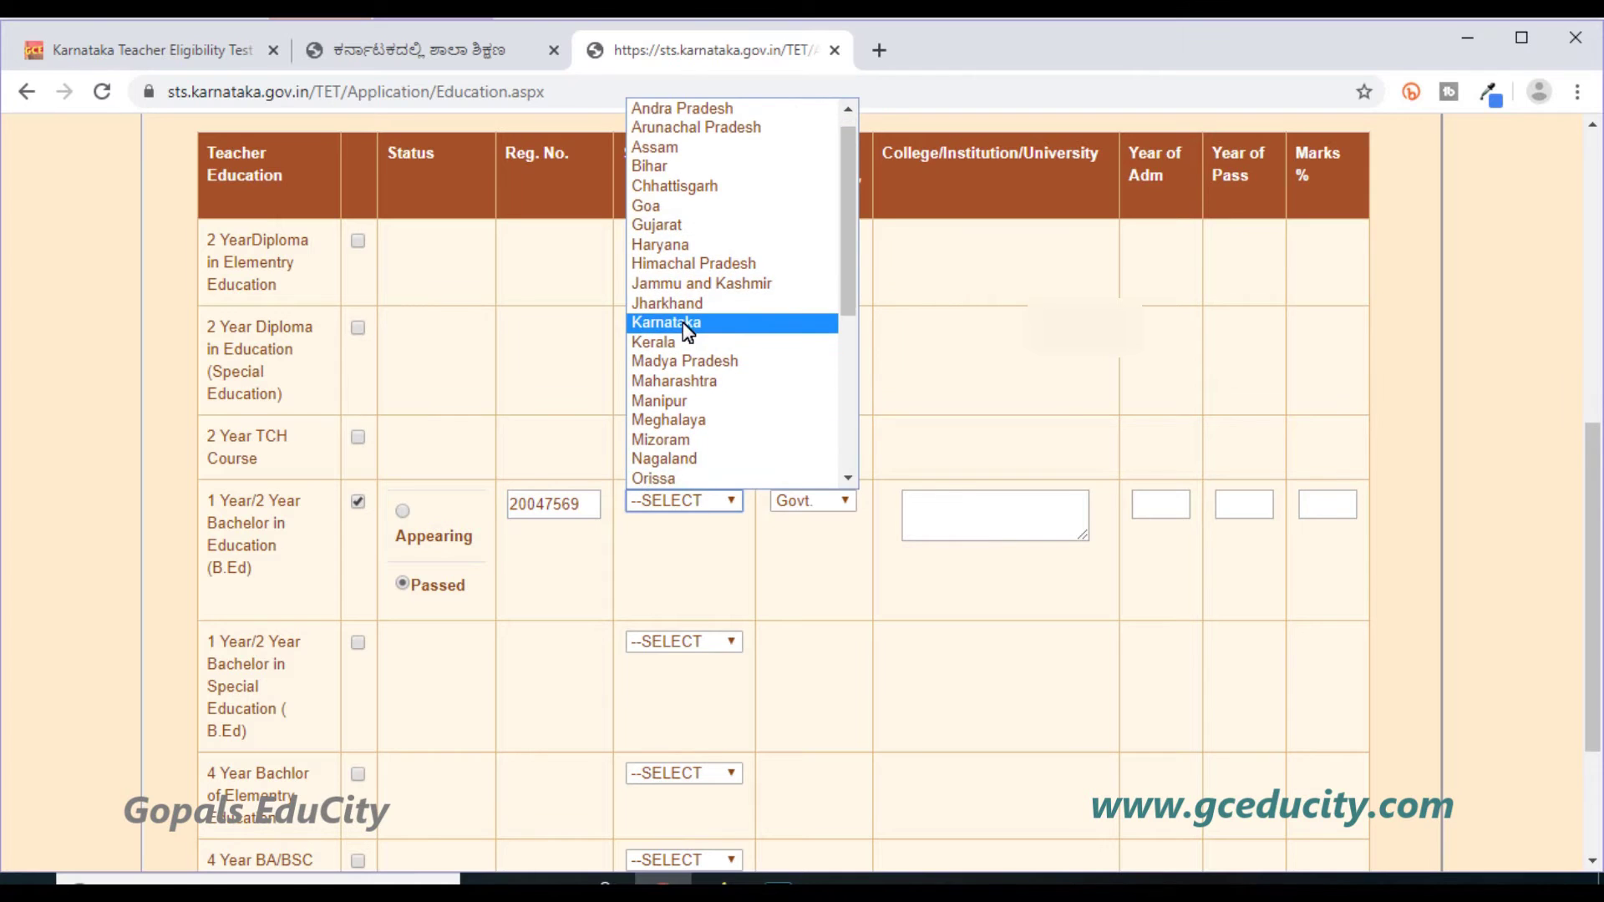
pyautogui.click(684, 326)
# Fill the B.Ed as Govt. GFG College, admitted 2014, passed 2016, with 84 marks.
pyautogui.click(830, 501)
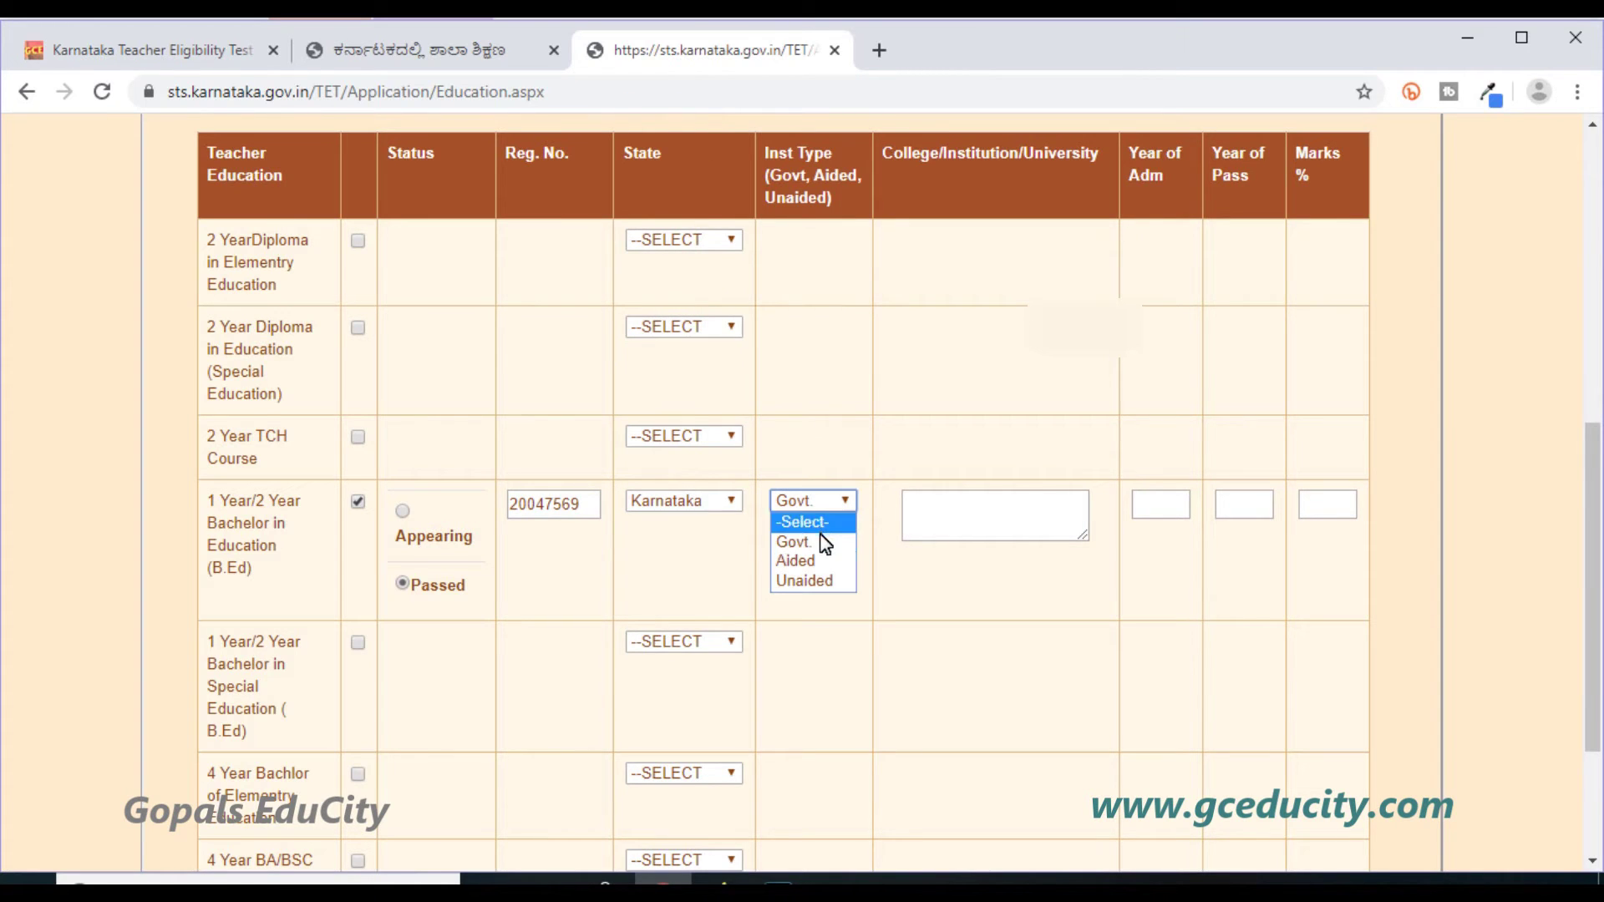
pyautogui.click(955, 523)
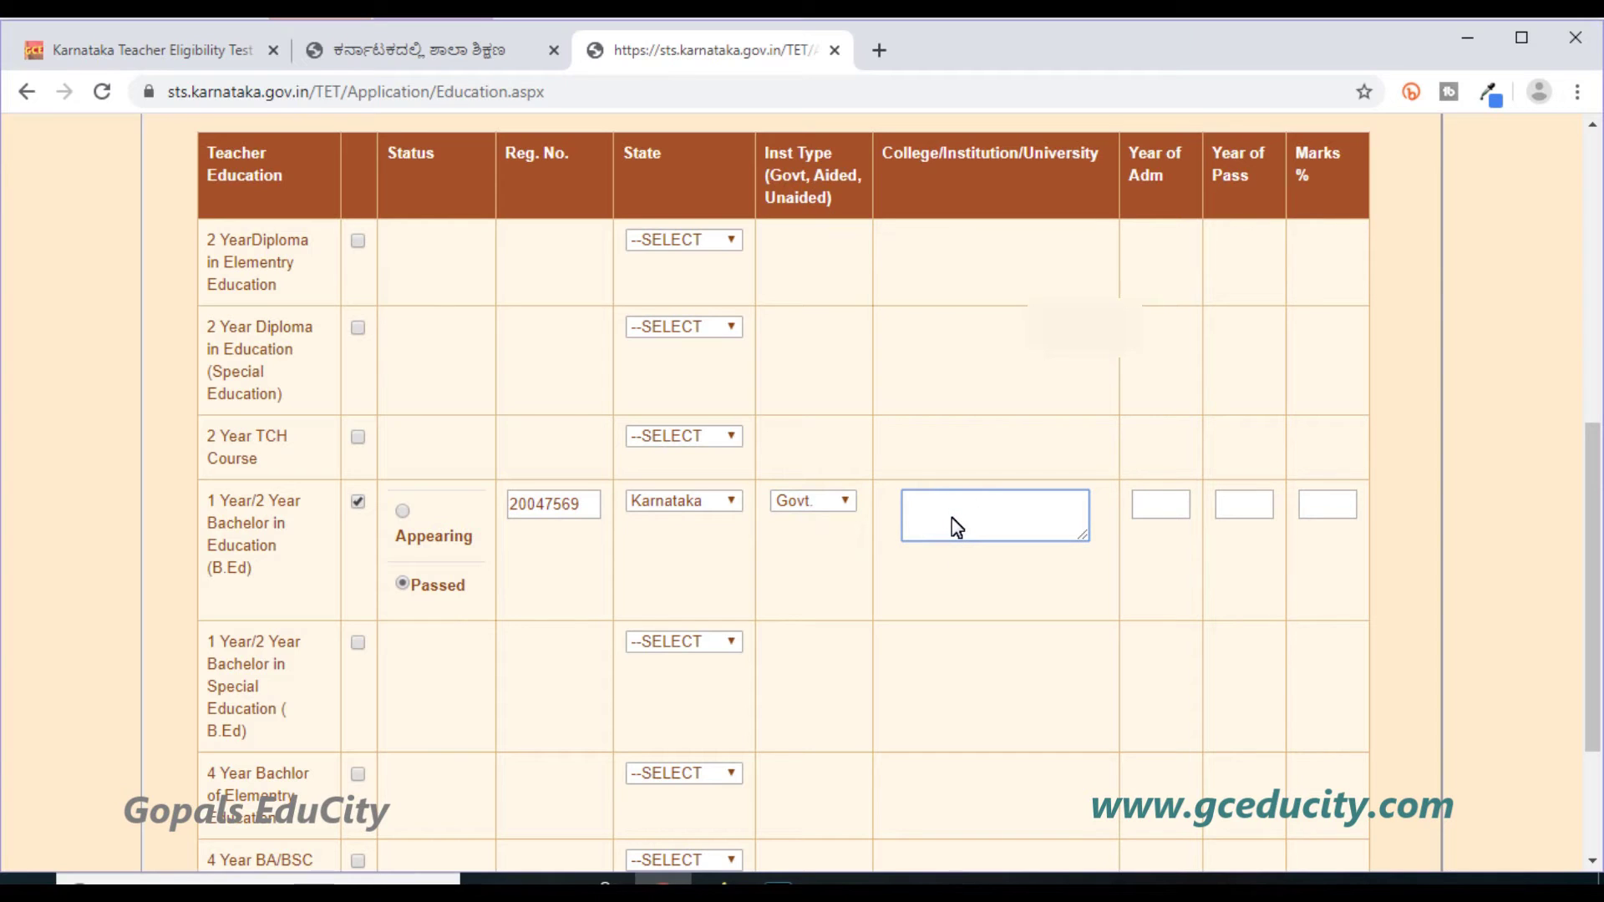
pyautogui.write('GFG College')
pyautogui.click(1141, 507)
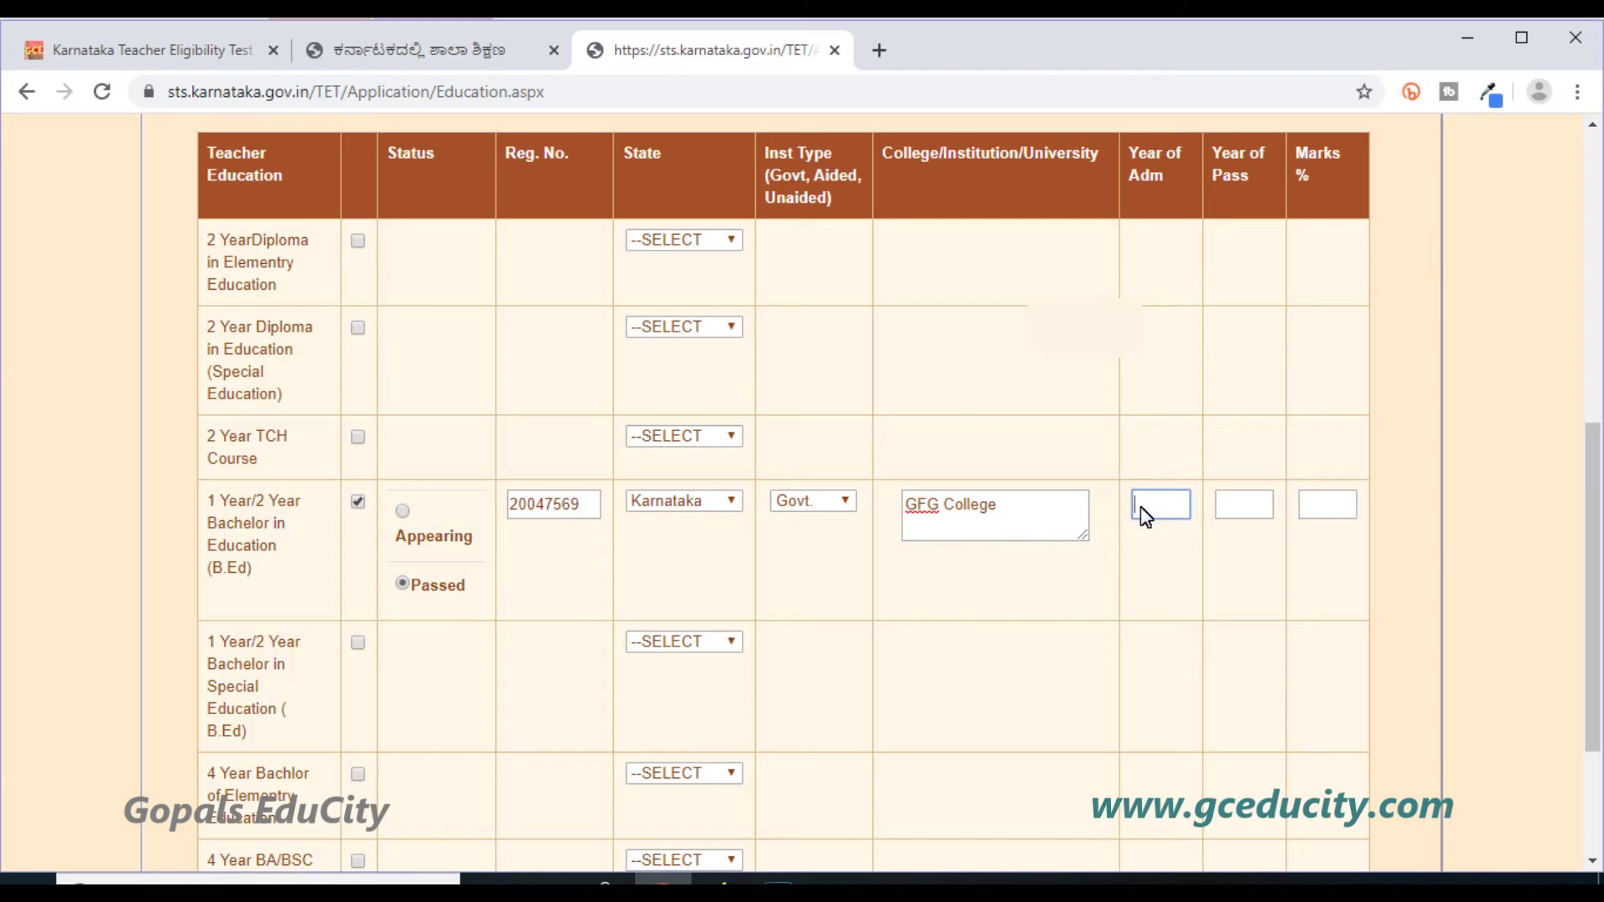
pyautogui.write('2014')
pyautogui.click(1251, 512)
pyautogui.click(1258, 512)
pyautogui.write('2016')
pyautogui.click(1322, 505)
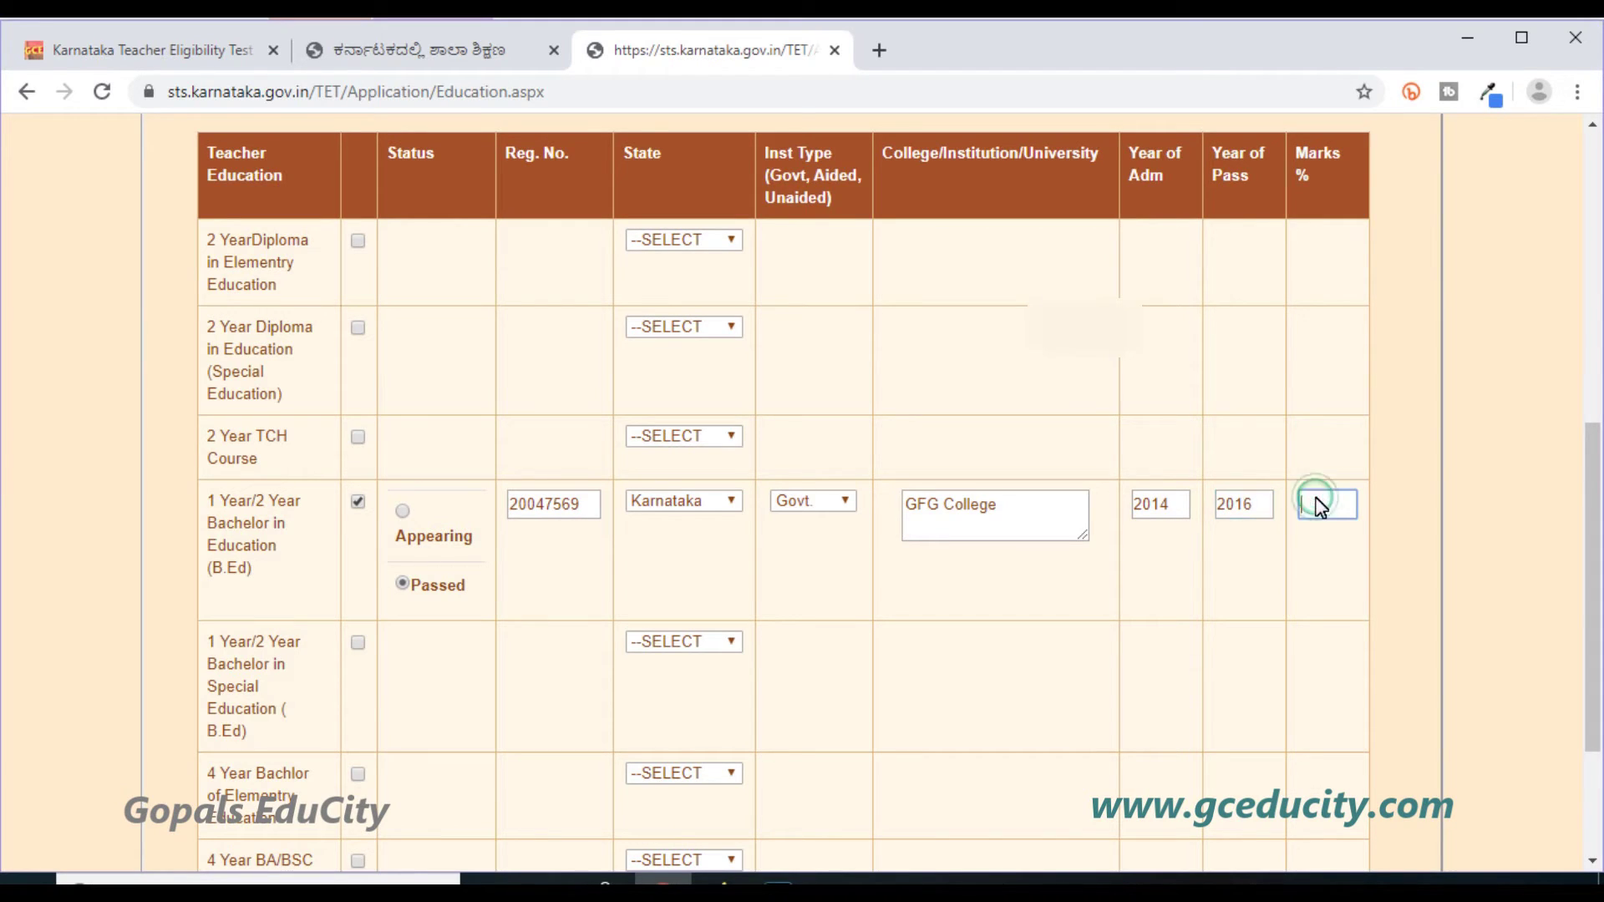
pyautogui.write('84')
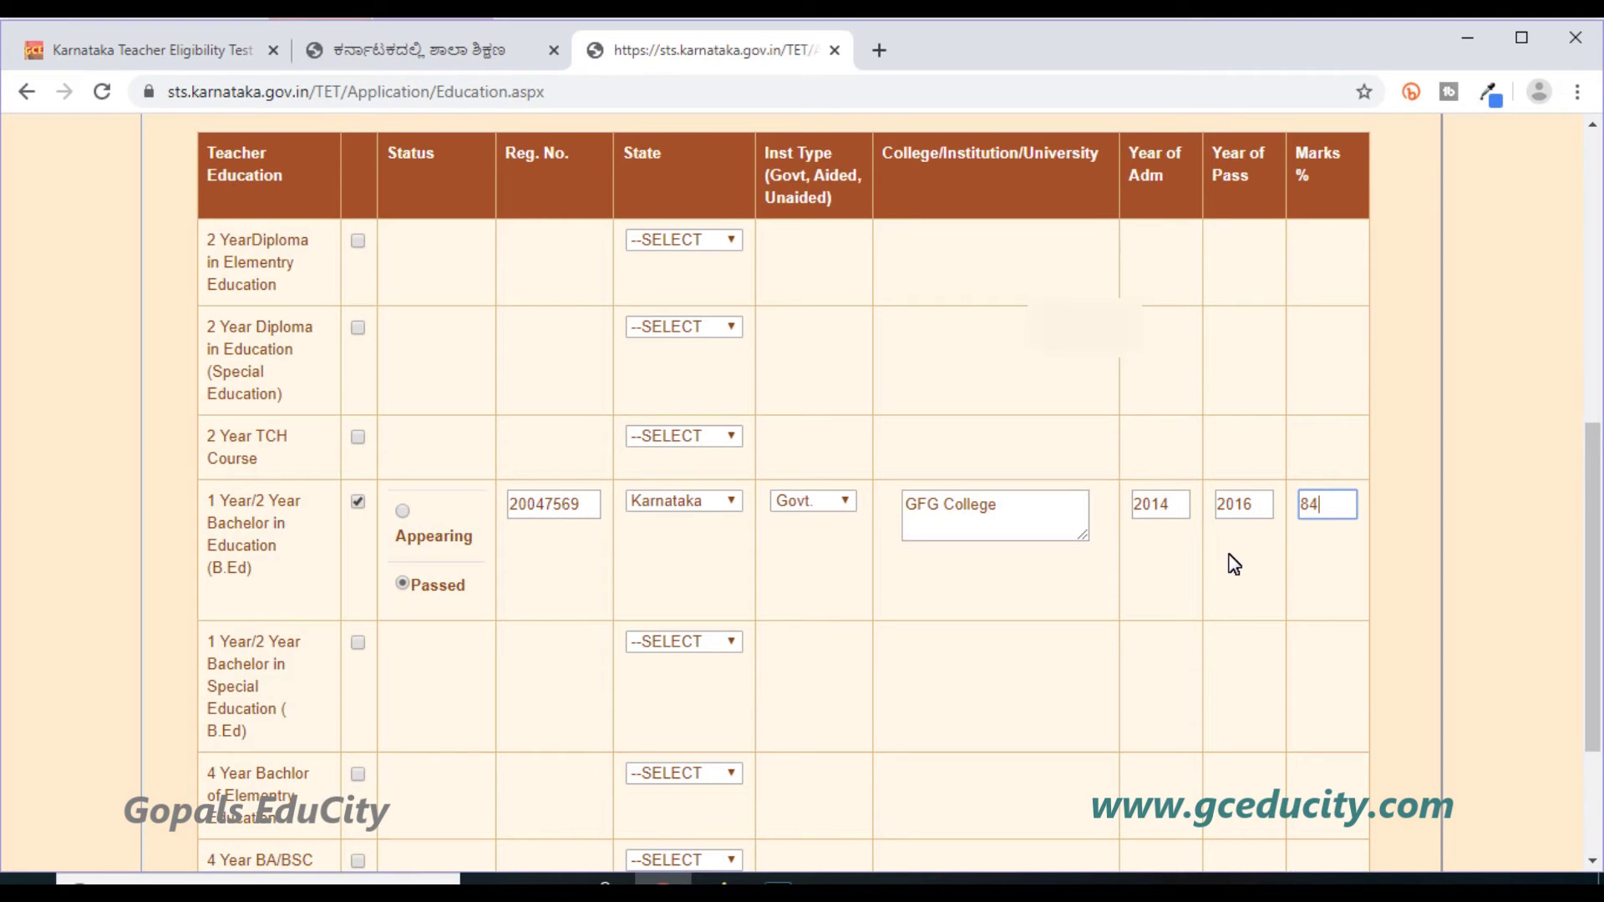
# Save the B.Ed education details and acknowledge the data saved confirmation.
pyautogui.scroll(-3, 1235, 565)
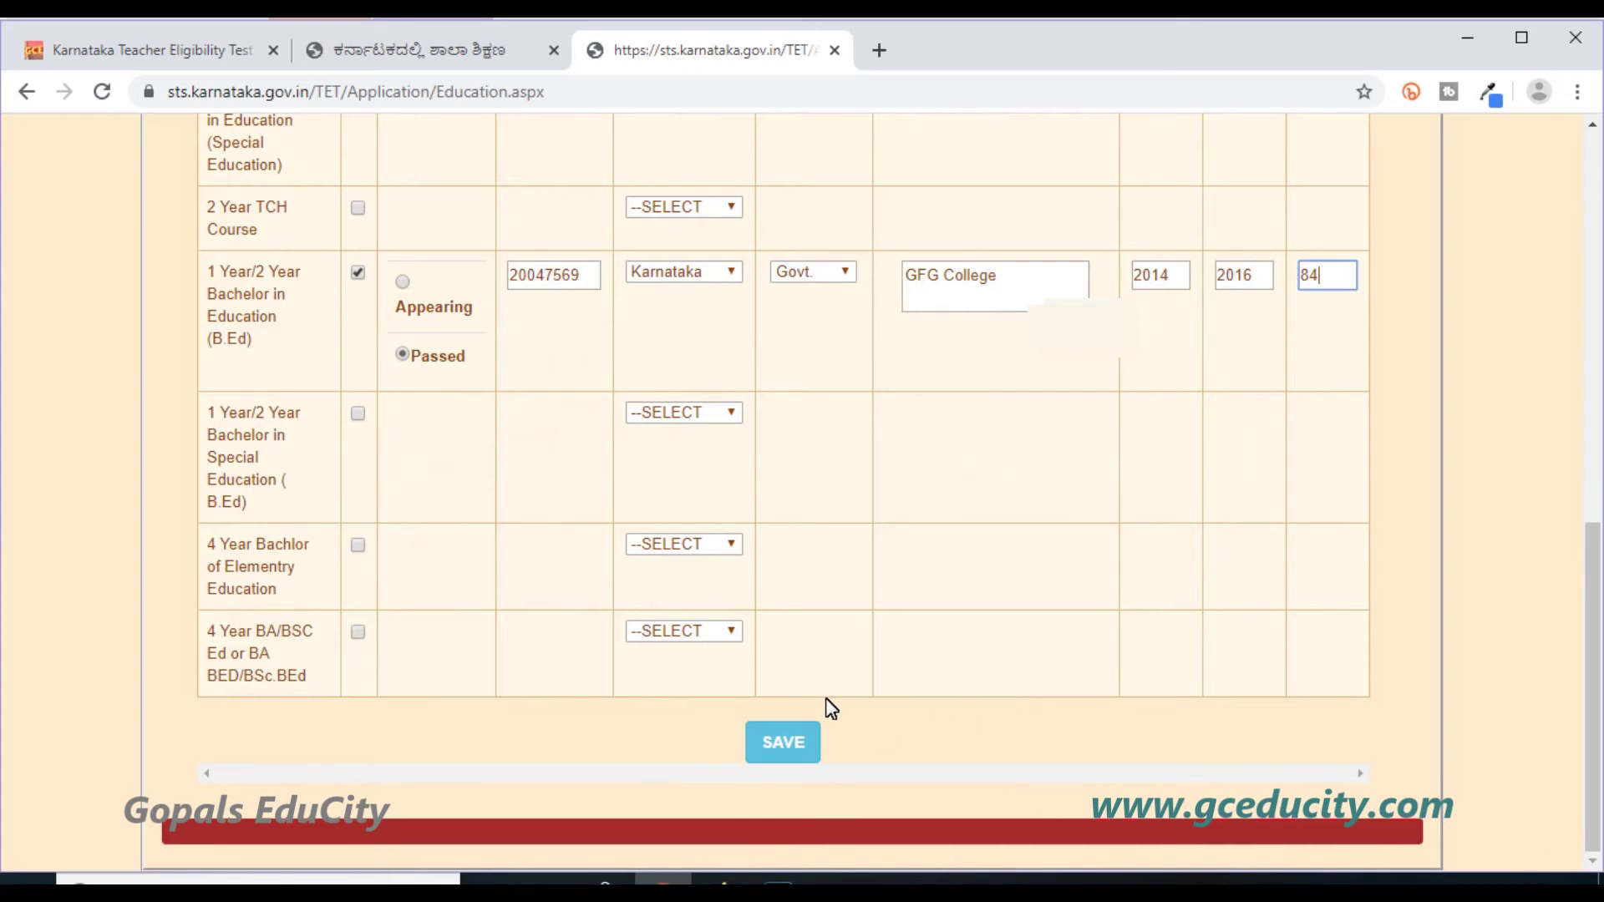
pyautogui.click(790, 735)
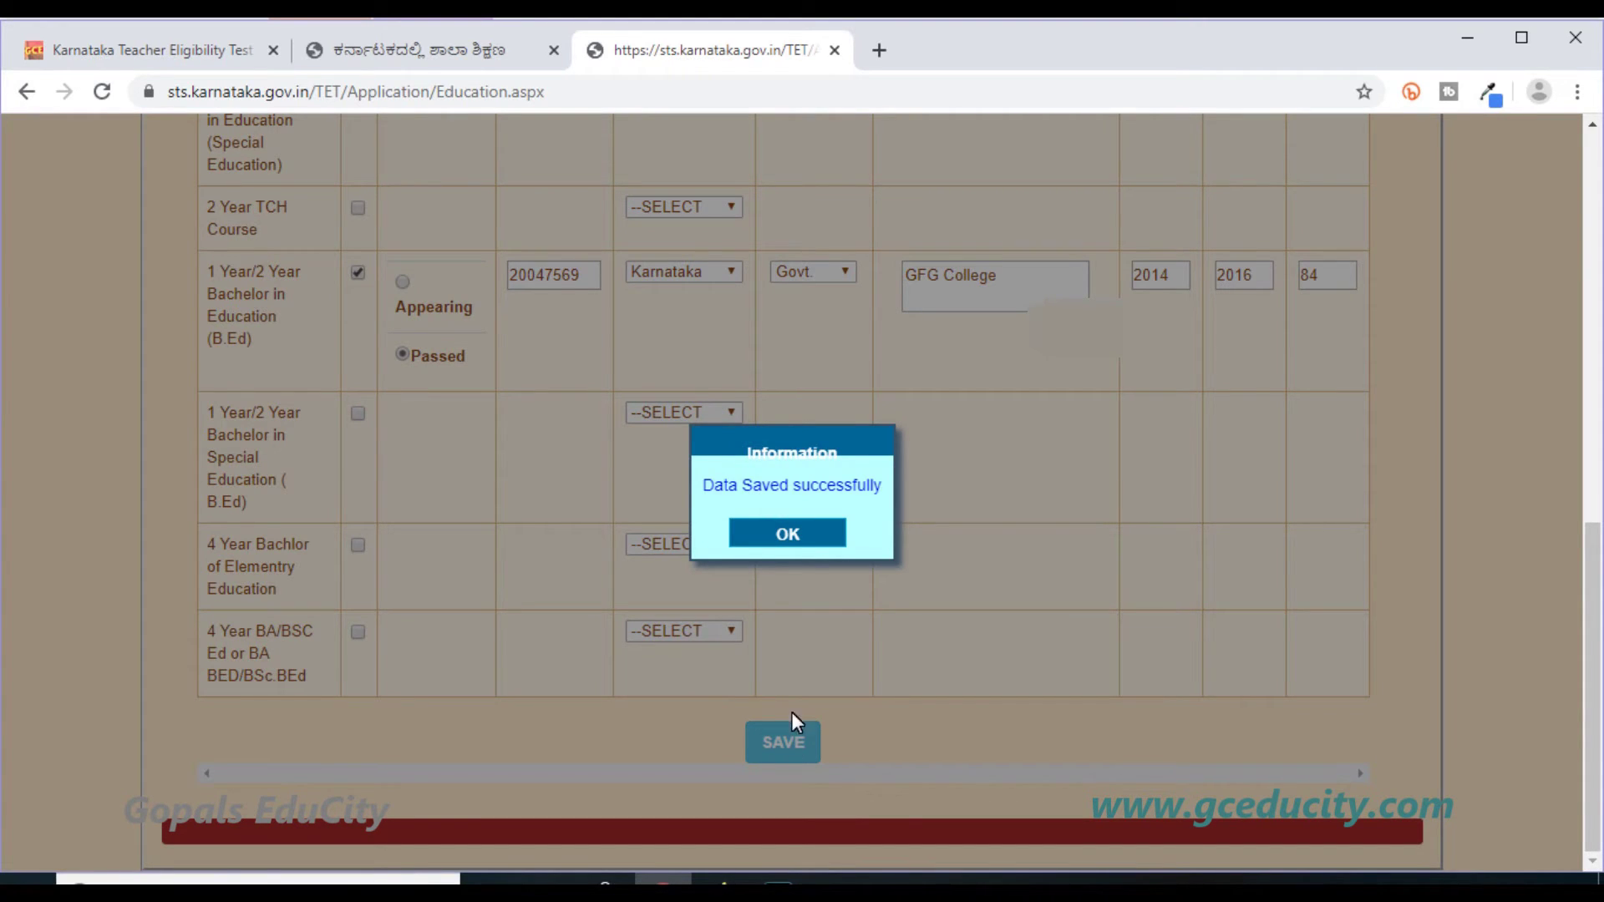
pyautogui.click(816, 539)
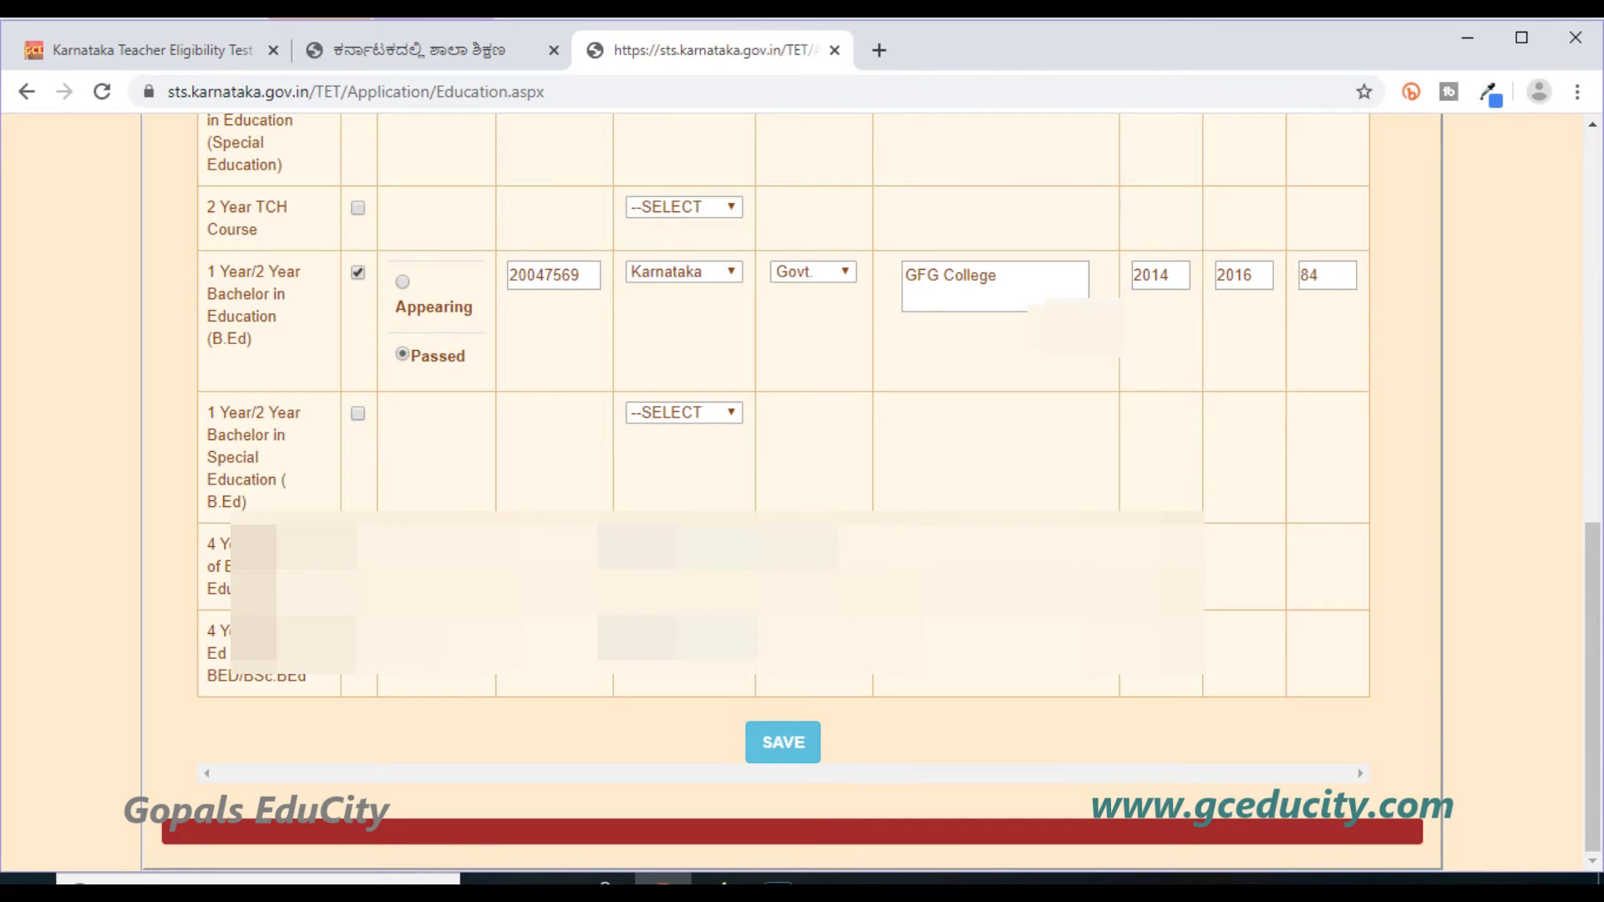
pyautogui.scroll(10, 818, 539)
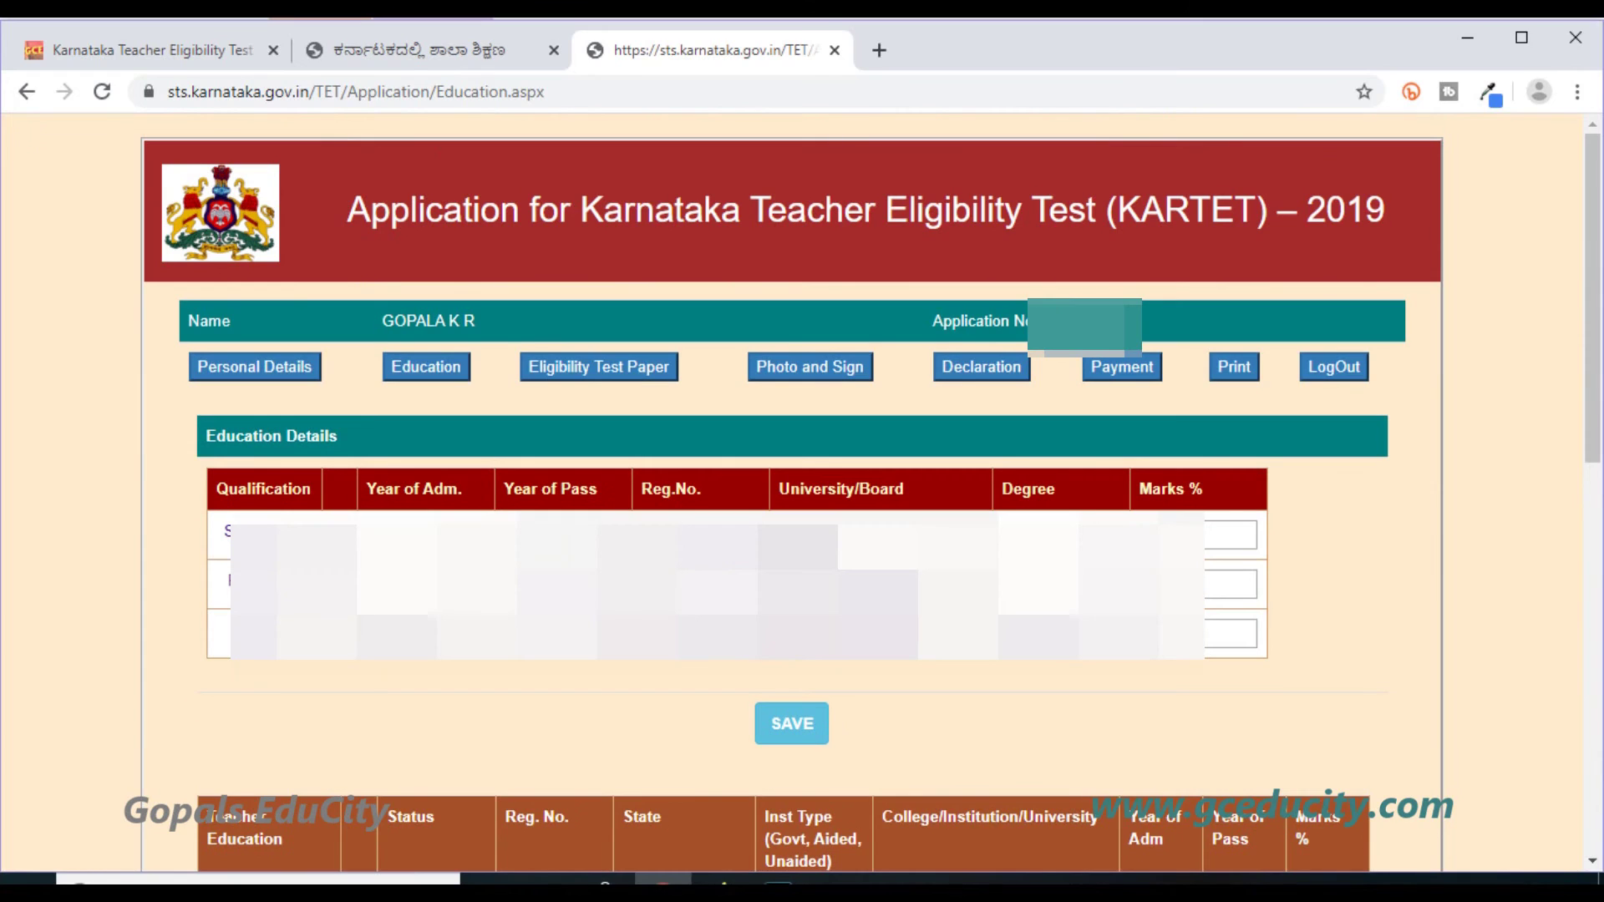
# In the Eligibility Test Paper section, choose Ramanagara as the exam district.
pyautogui.click(613, 385)
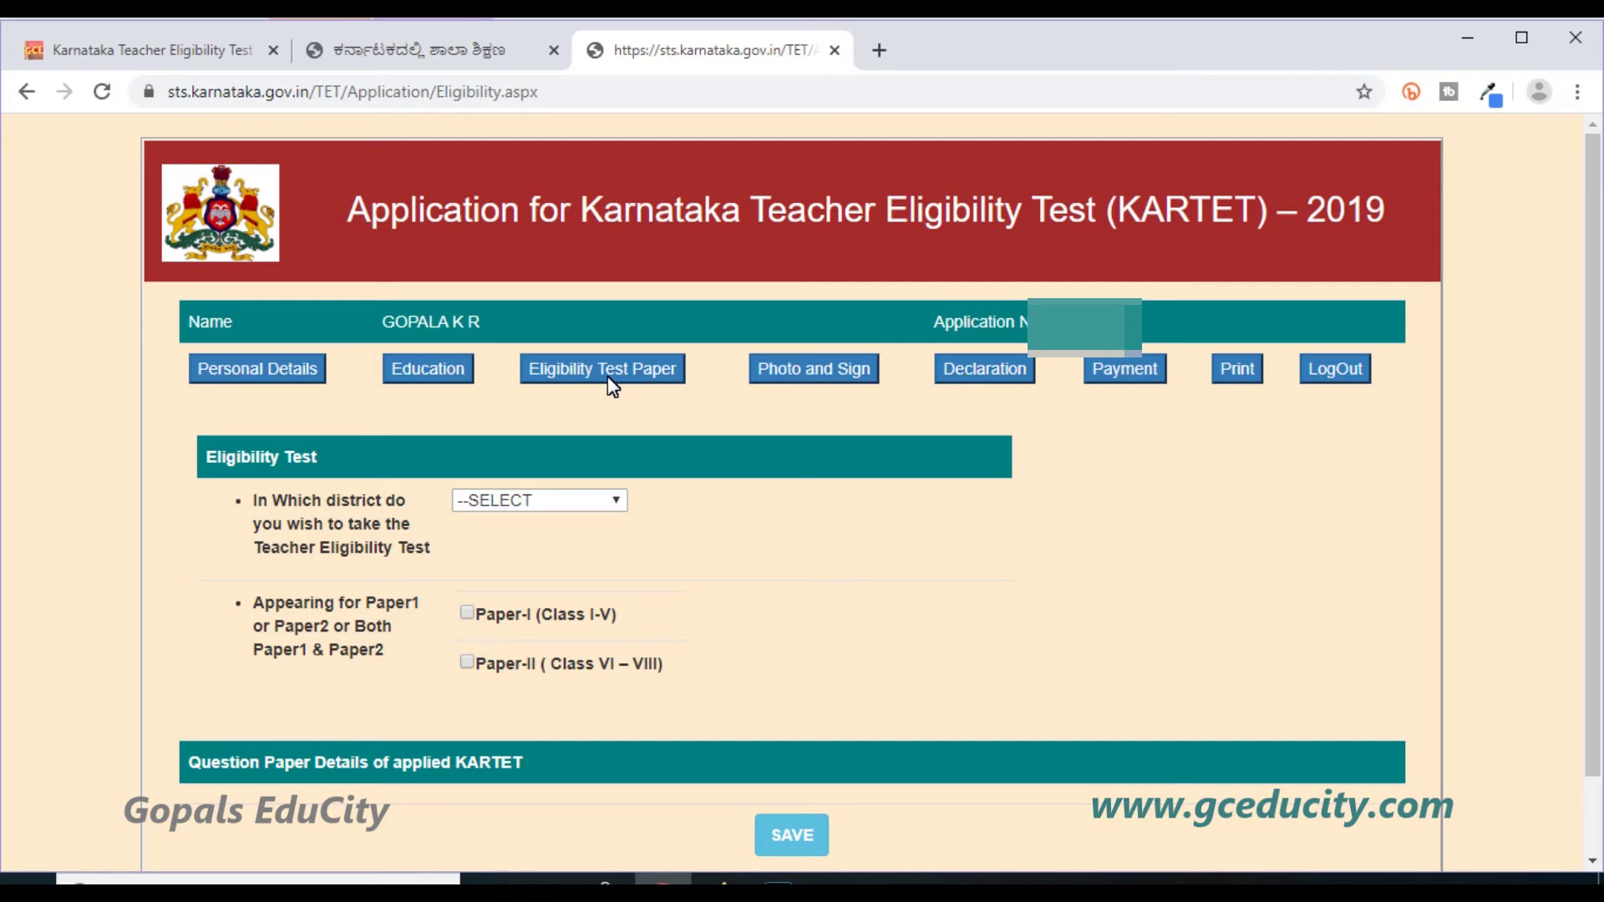
pyautogui.click(588, 500)
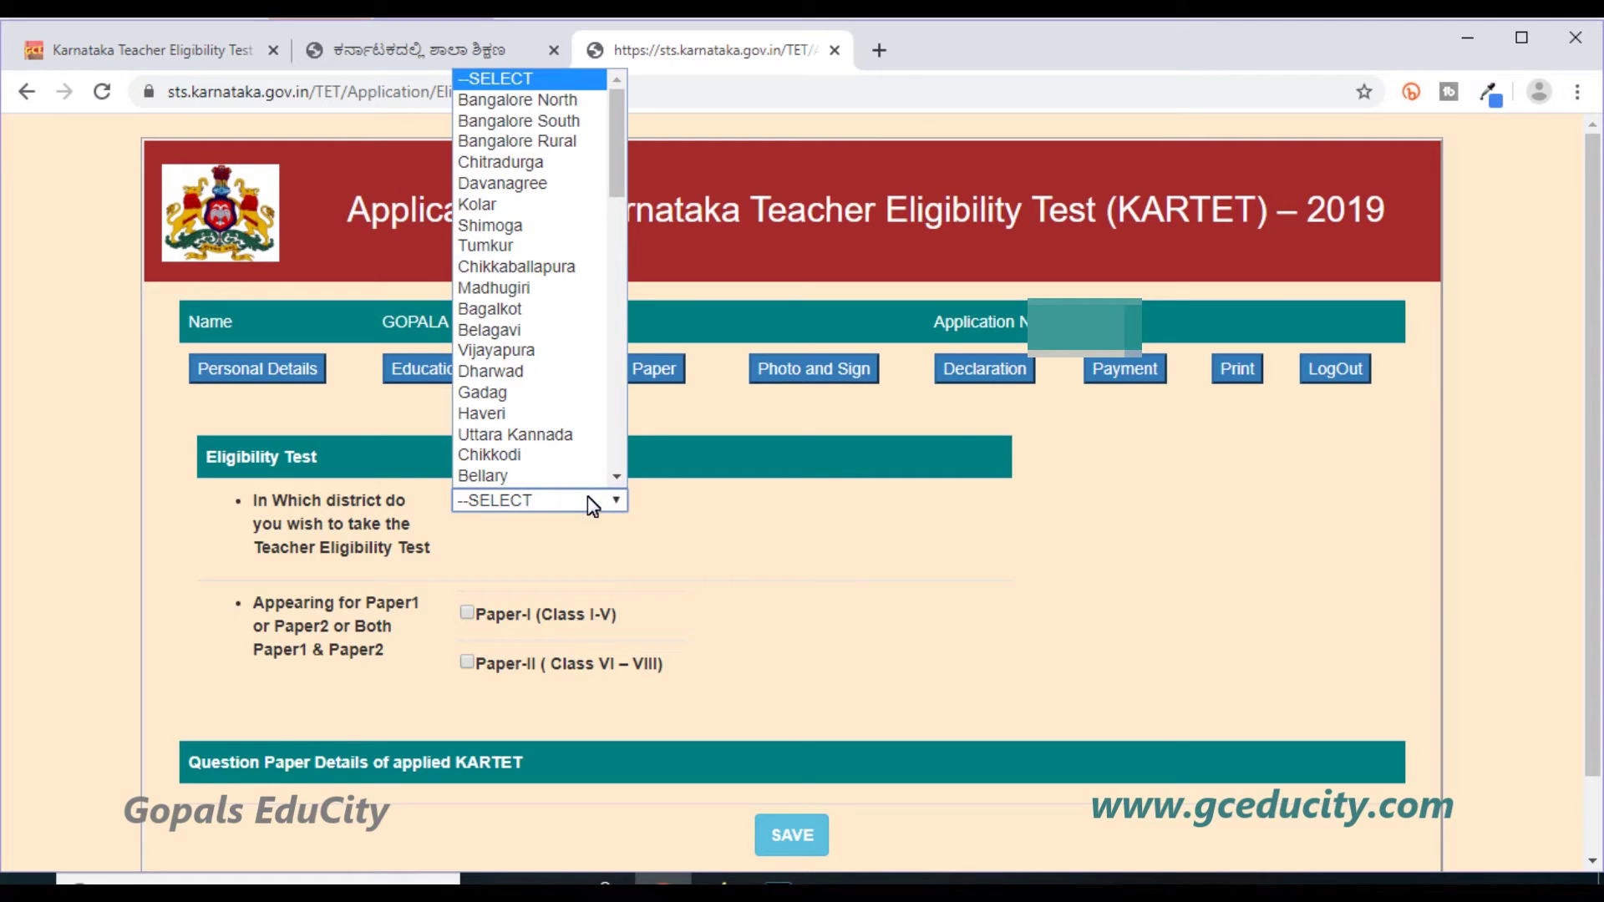
pyautogui.scroll(-1, 585, 451)
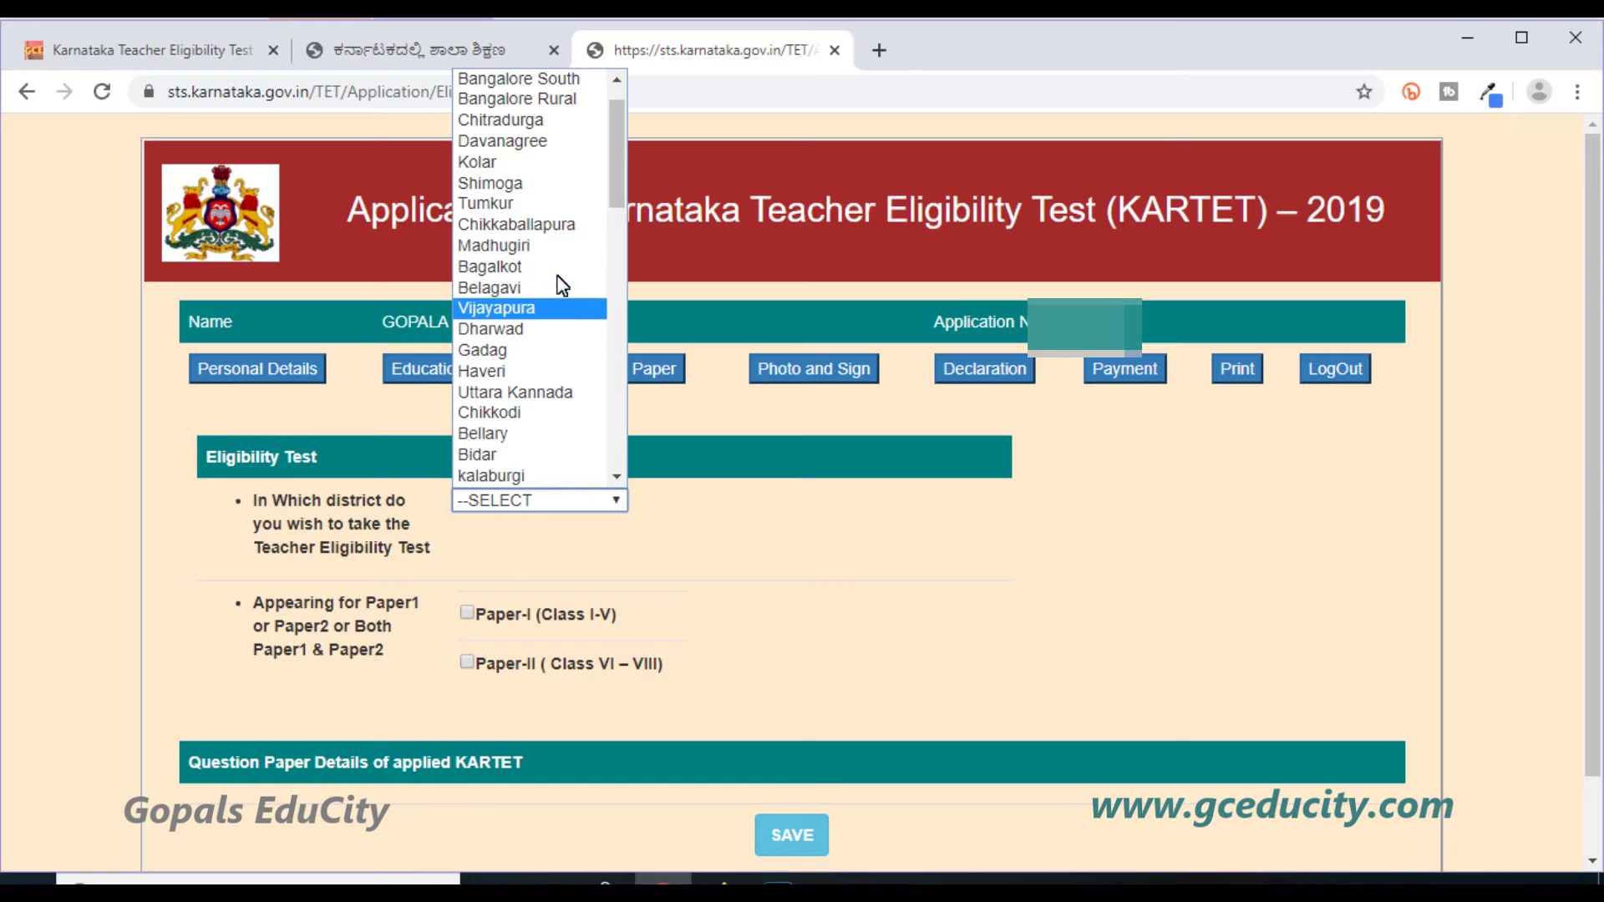
pyautogui.scroll(-10, 535, 430)
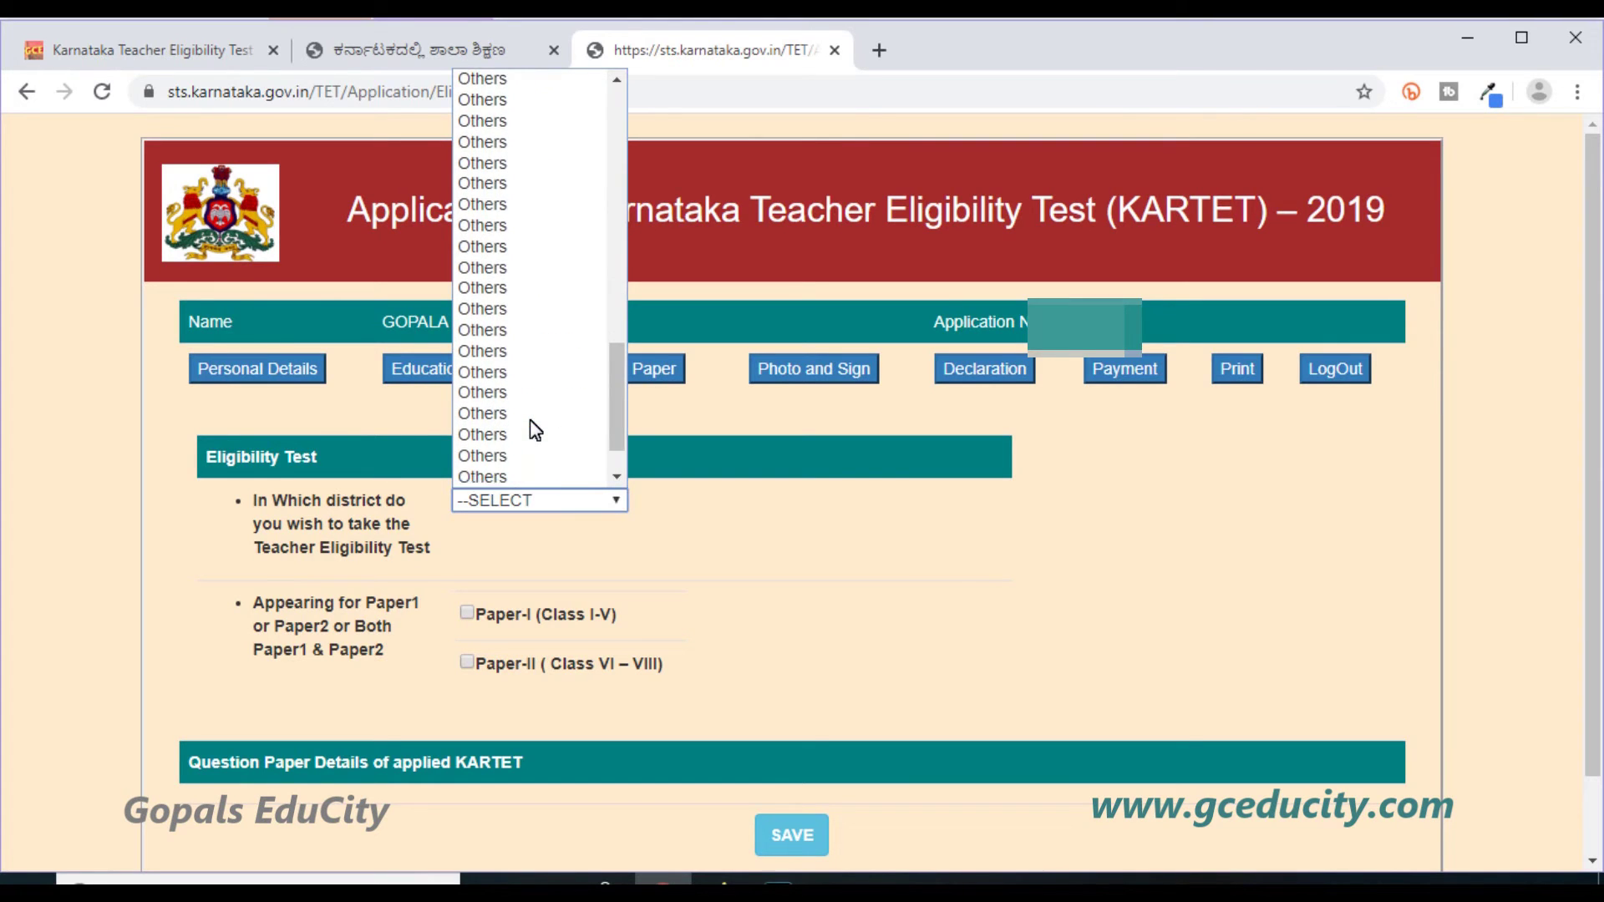
pyautogui.scroll(15, 535, 430)
pyautogui.scroll(-1, 529, 420)
pyautogui.click(551, 477)
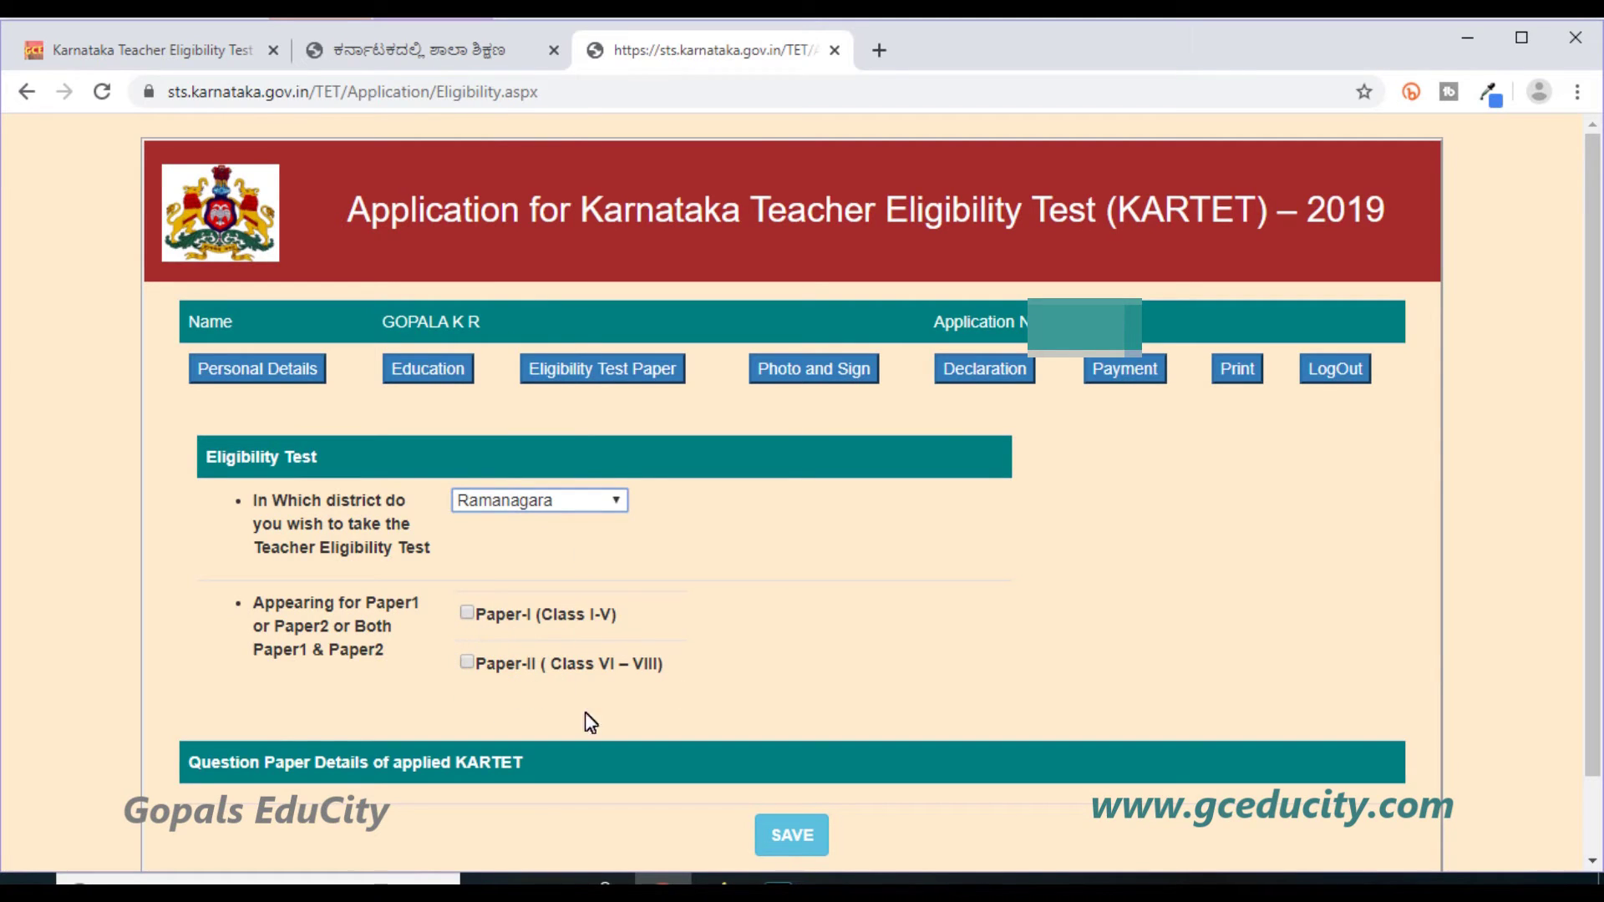
# Apply for Paper-II (Class VI – VIII) after Paper-I is refused as ineligible.
pyautogui.click(467, 615)
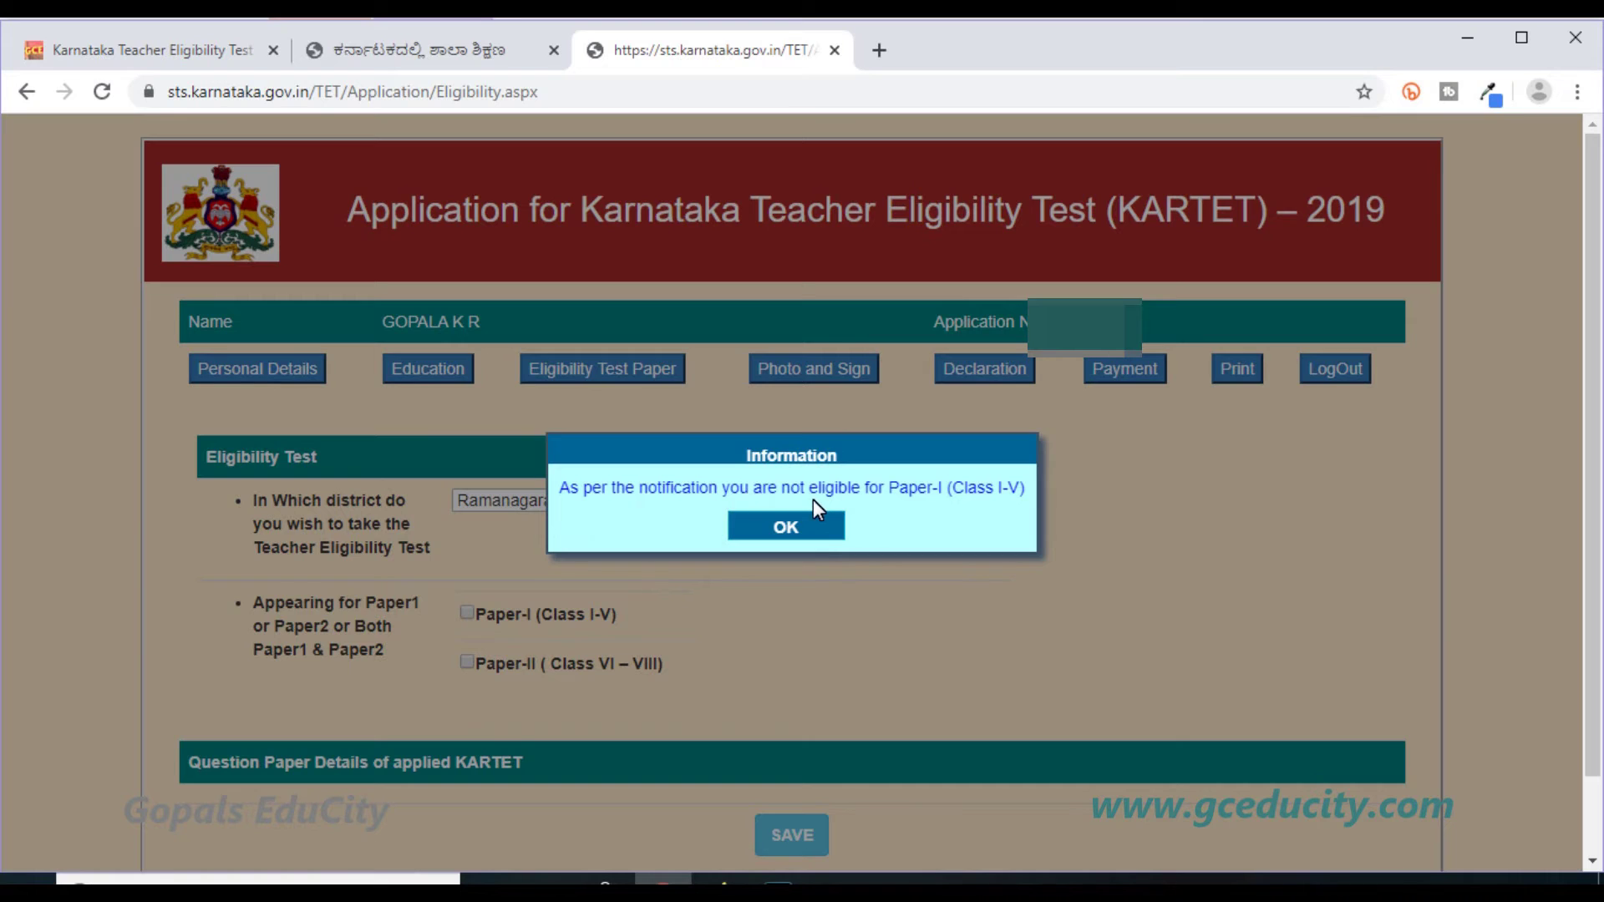
pyautogui.click(819, 529)
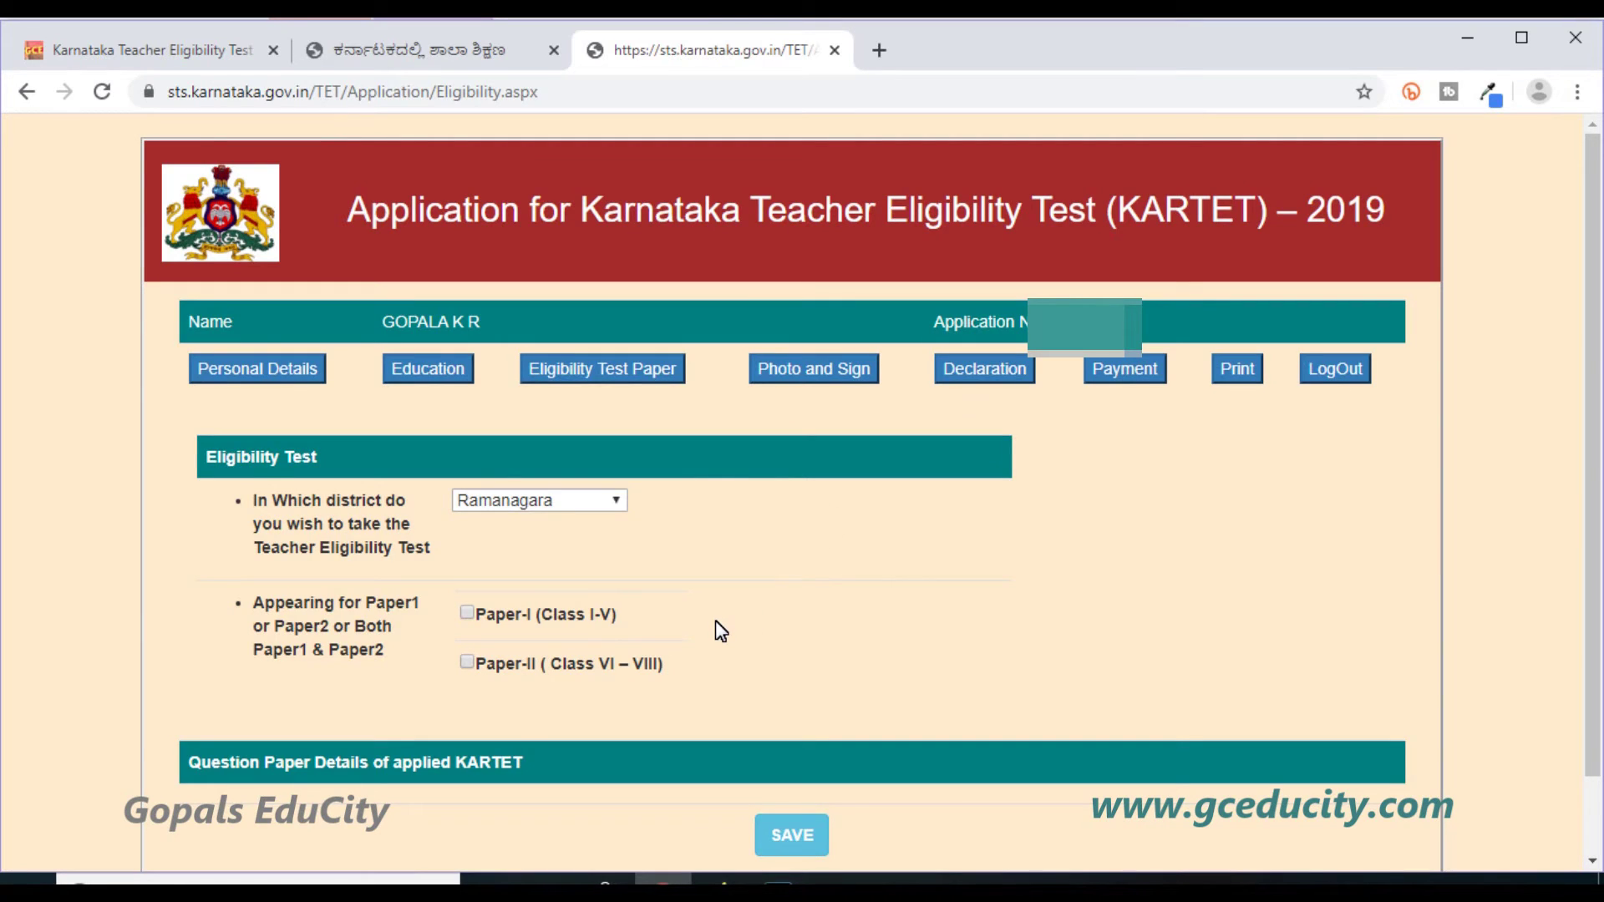
pyautogui.click(507, 665)
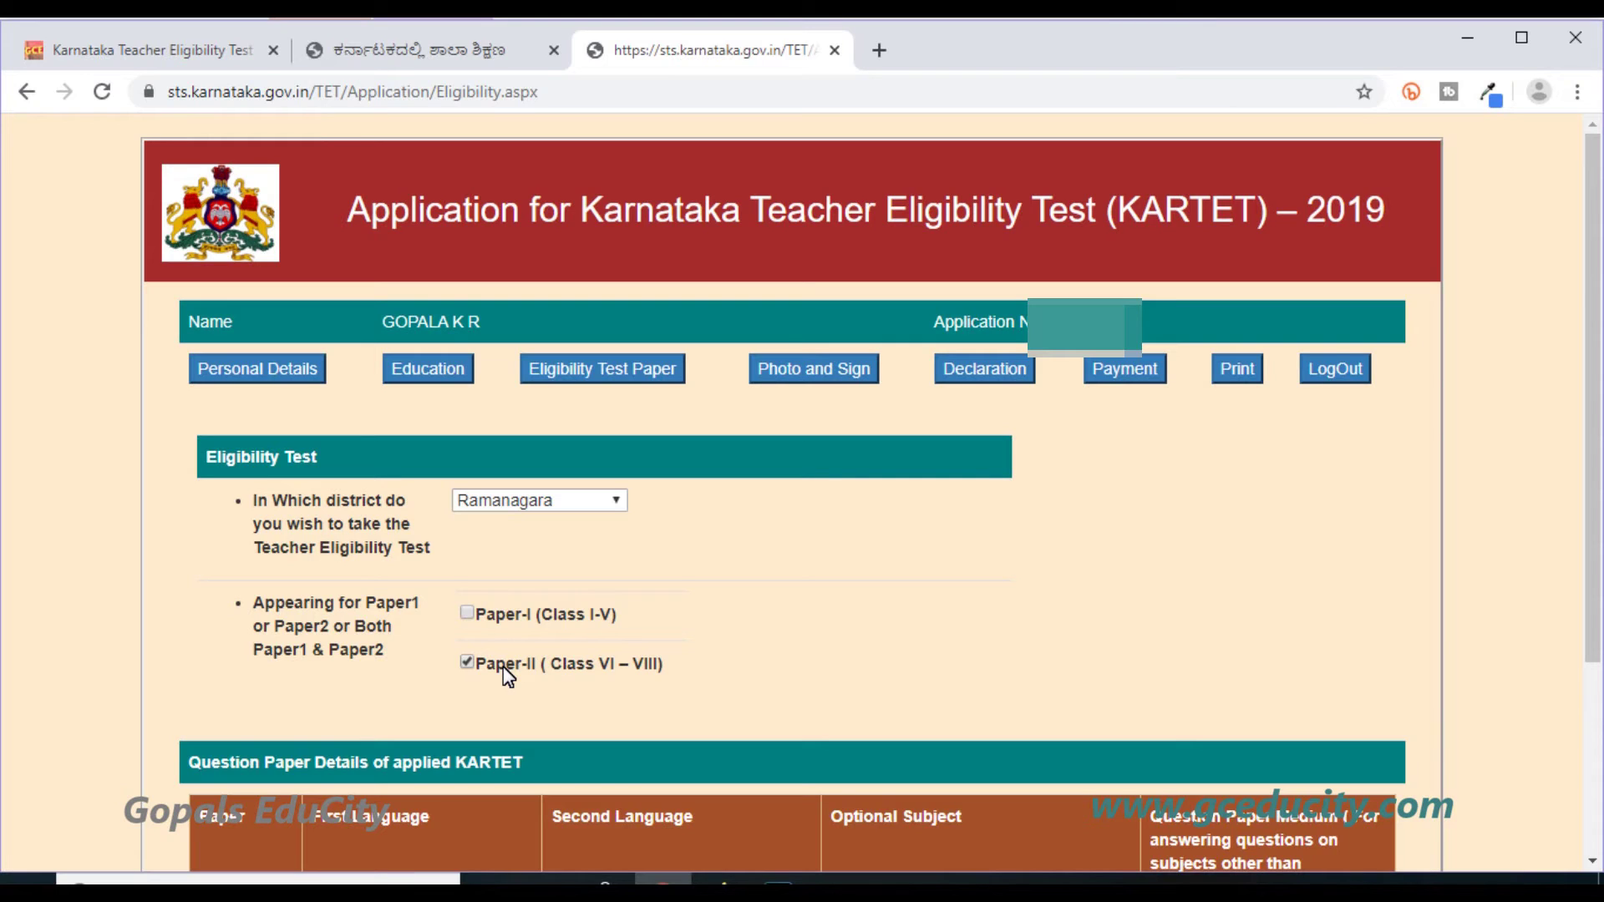
pyautogui.scroll(-3, 507, 677)
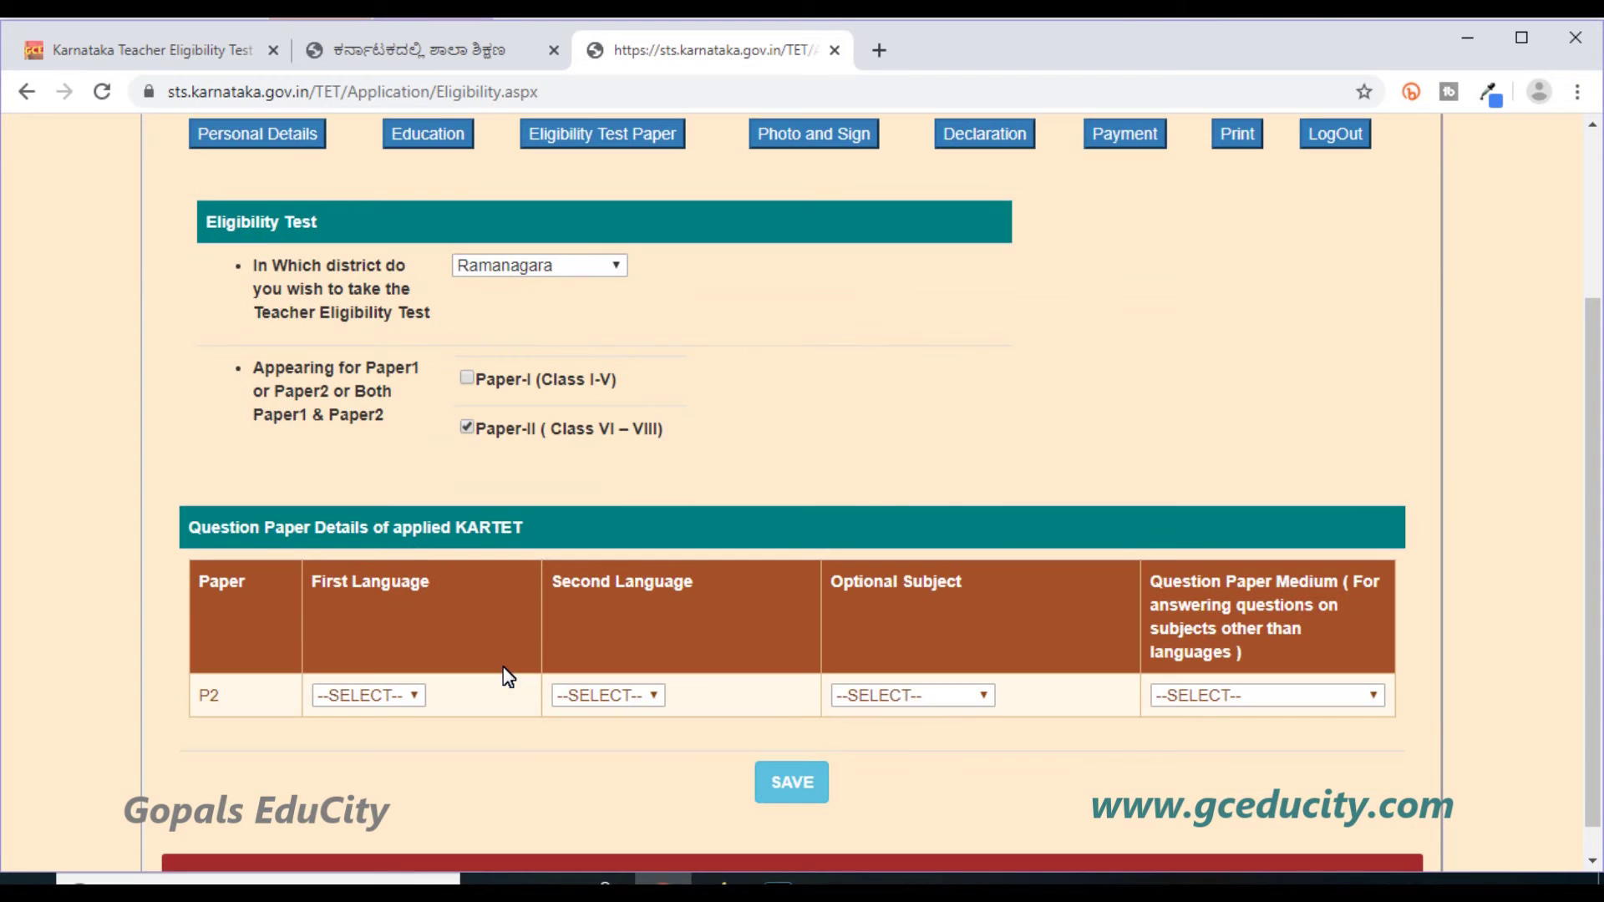
# Set Paper-II to Kannada first language, English second language, Social Science, and Kannada medium.
pyautogui.click(413, 695)
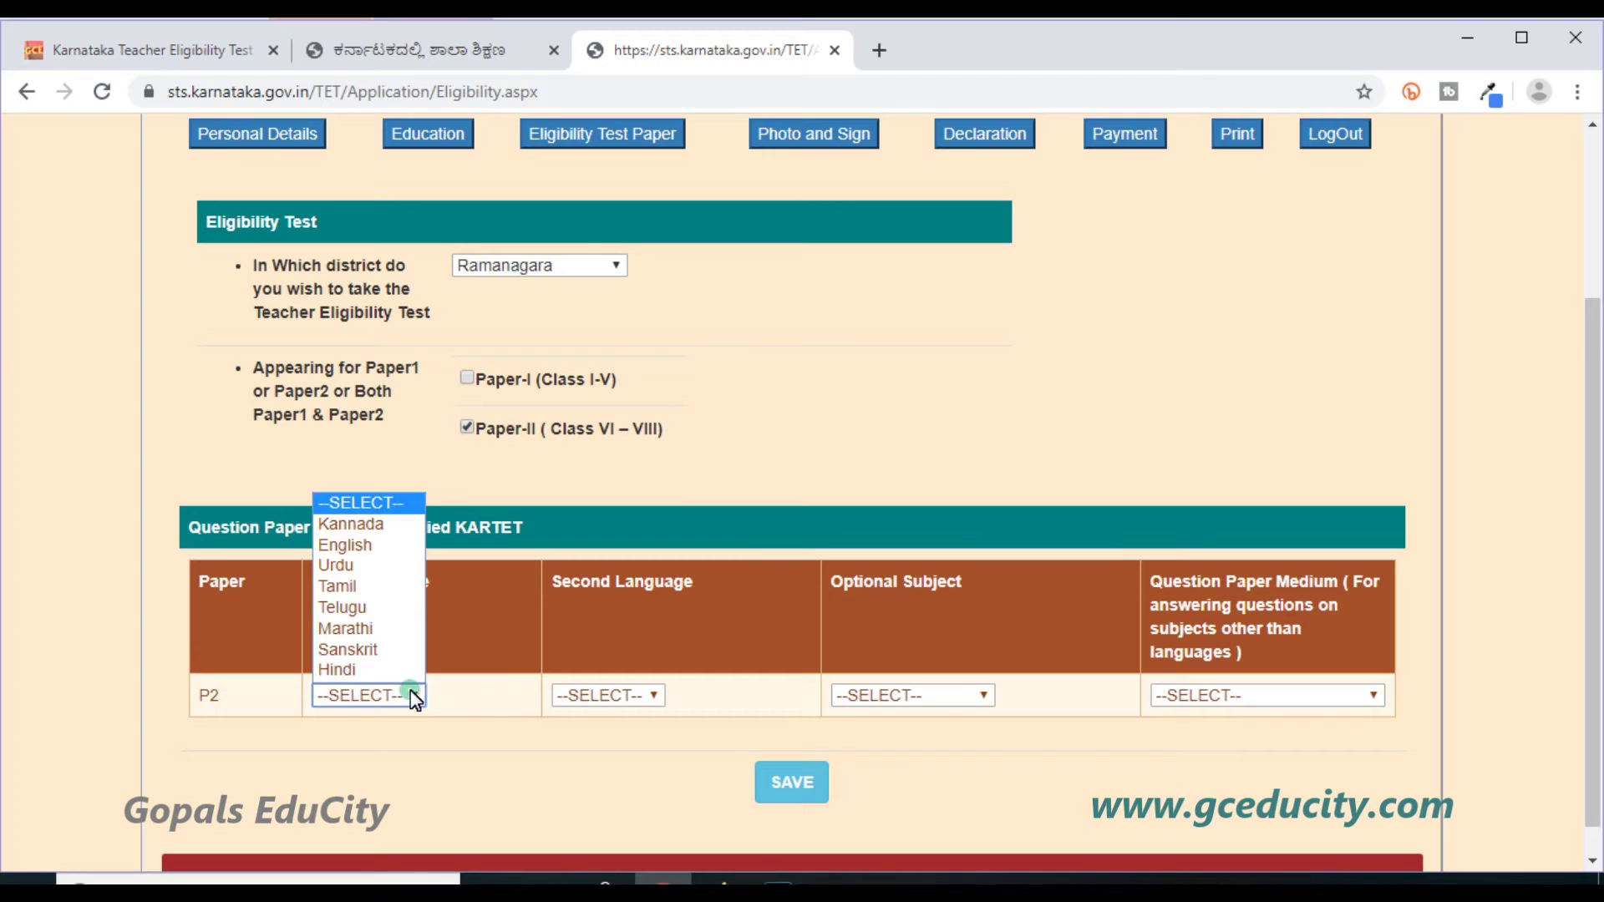
pyautogui.click(386, 524)
pyautogui.click(654, 697)
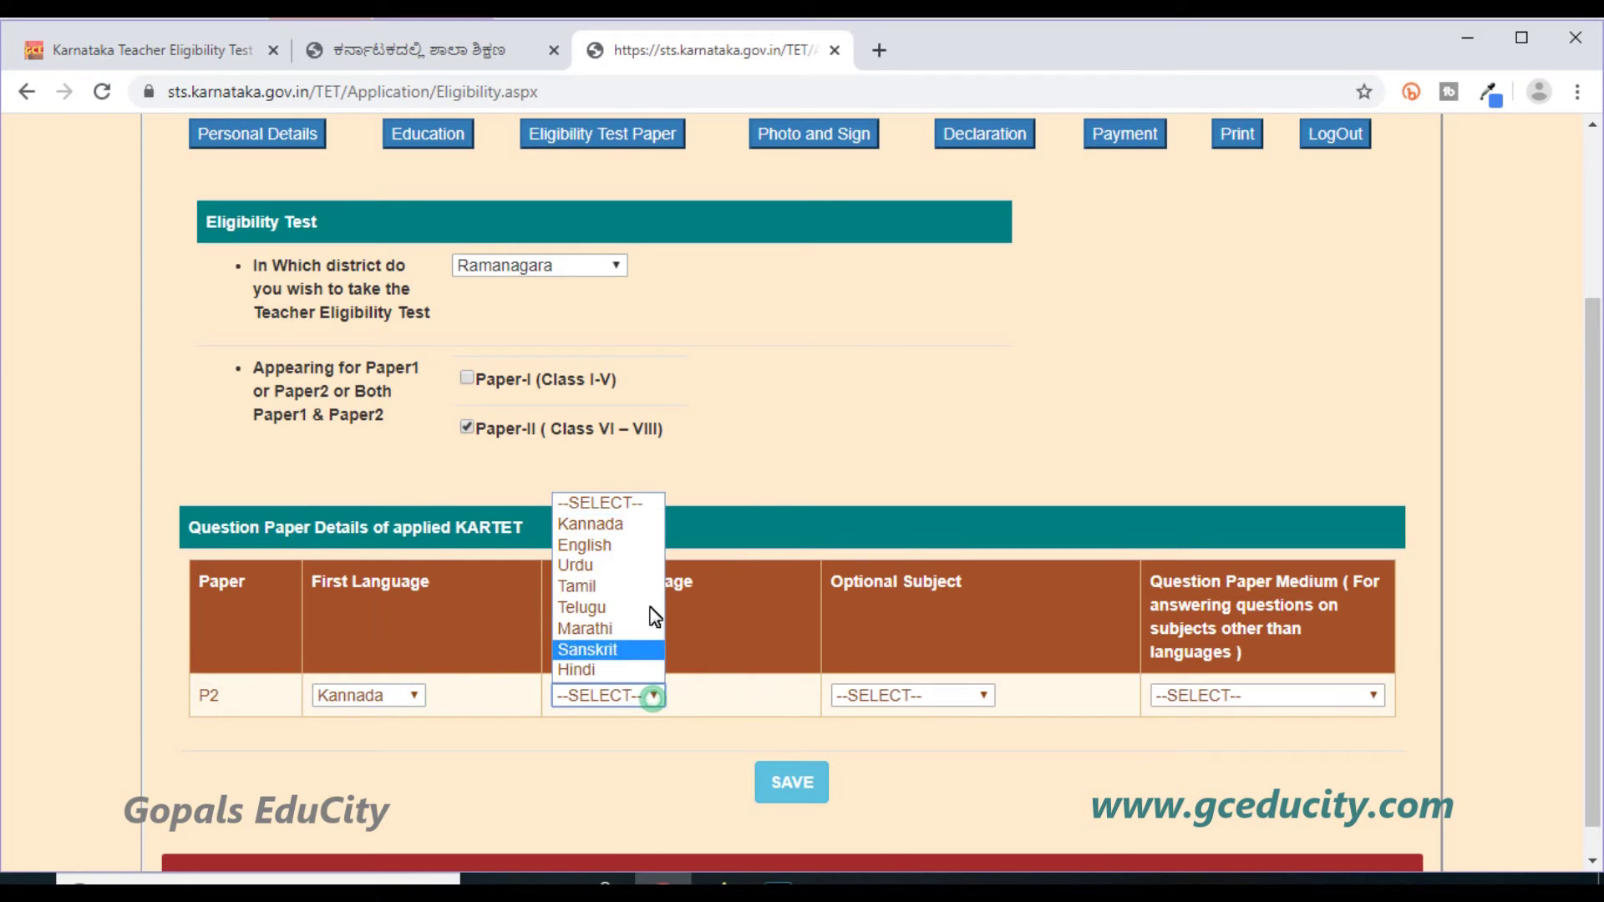
pyautogui.click(628, 546)
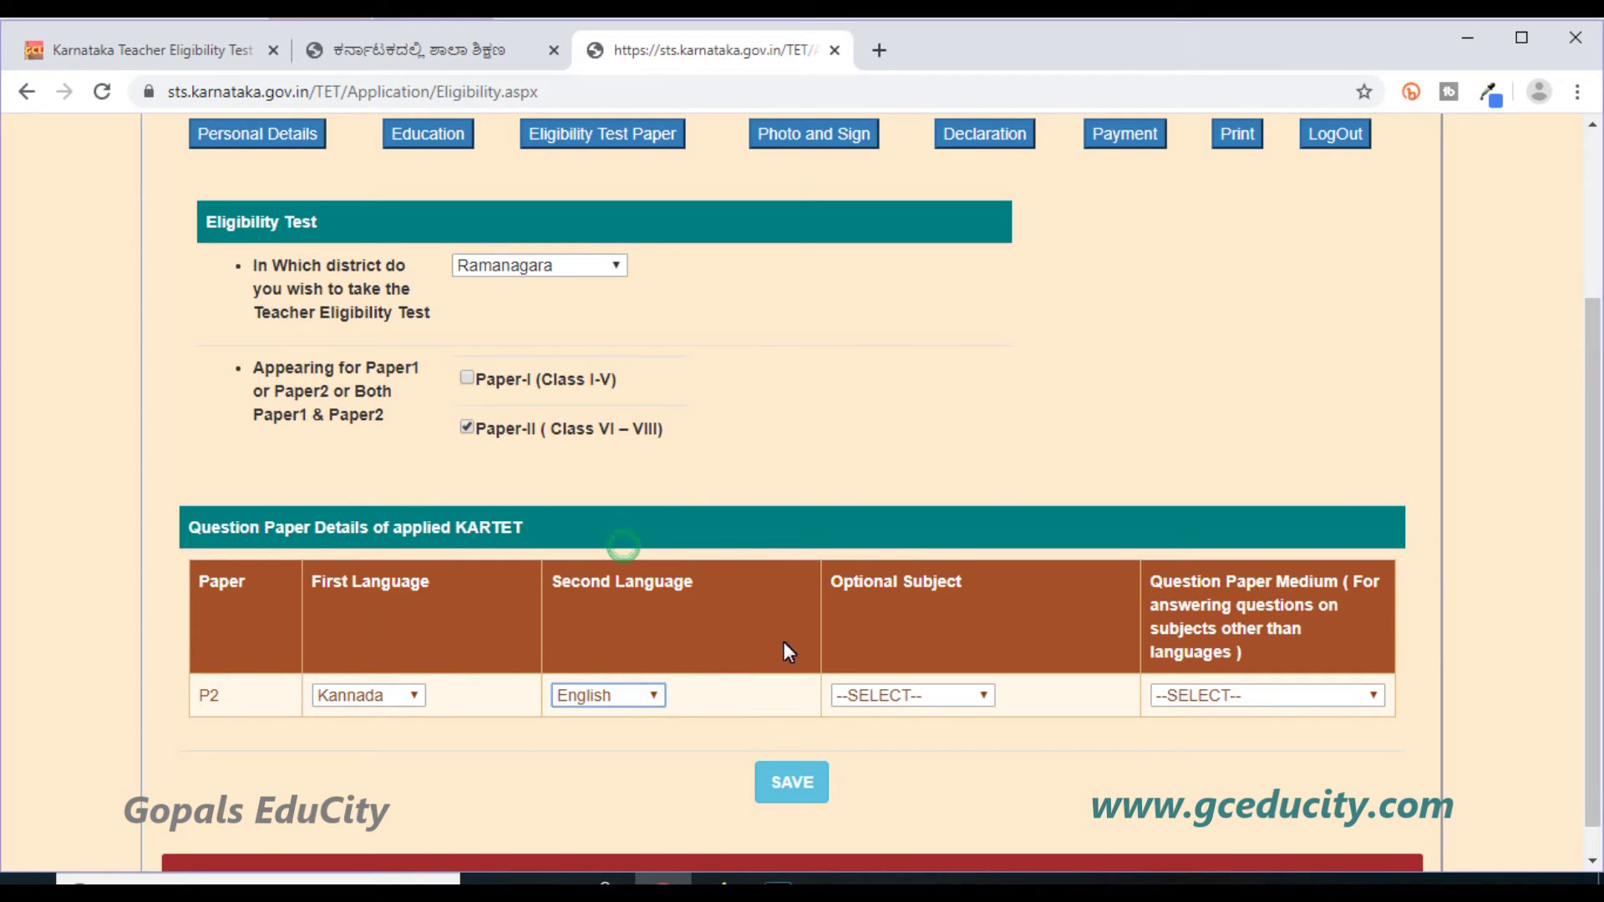
pyautogui.click(895, 698)
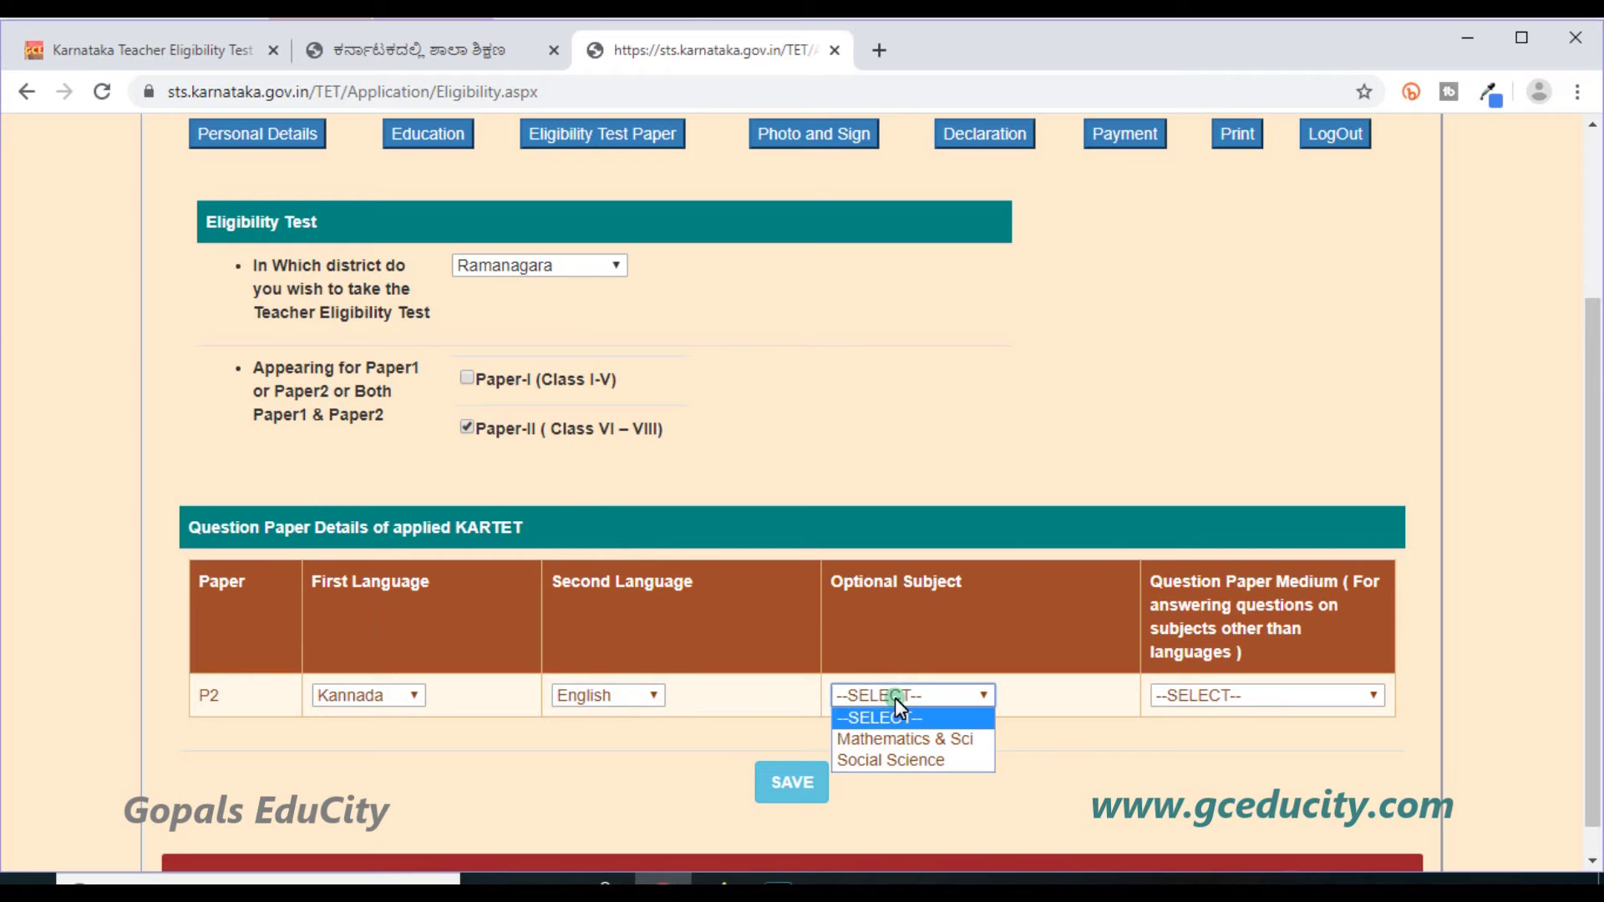
pyautogui.click(886, 754)
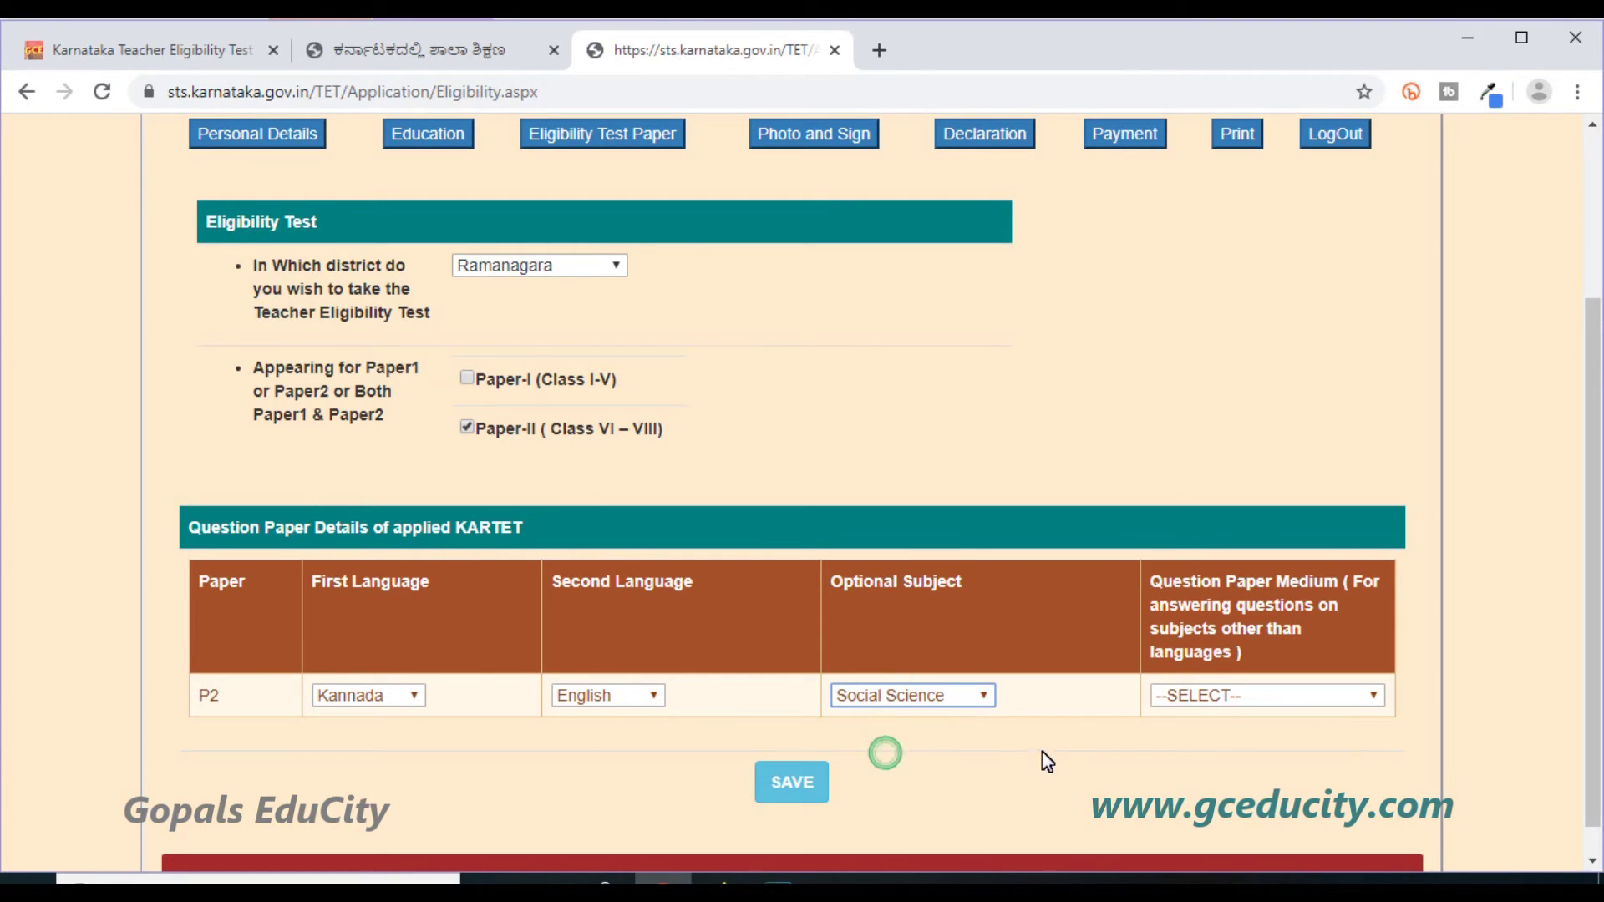
pyautogui.click(1340, 699)
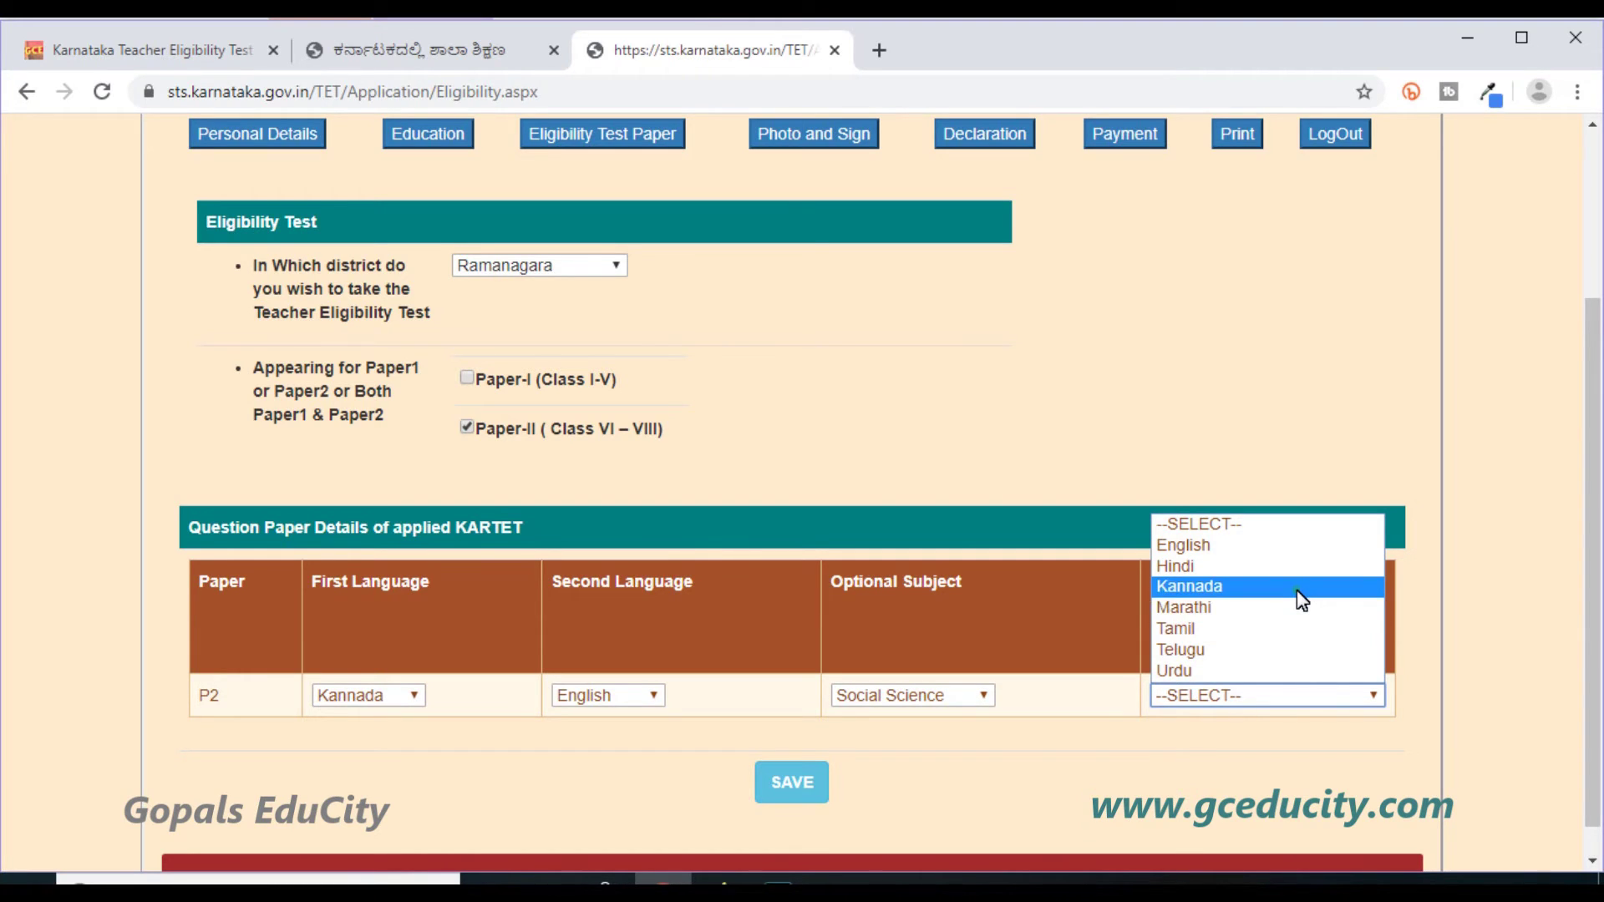
pyautogui.click(1302, 600)
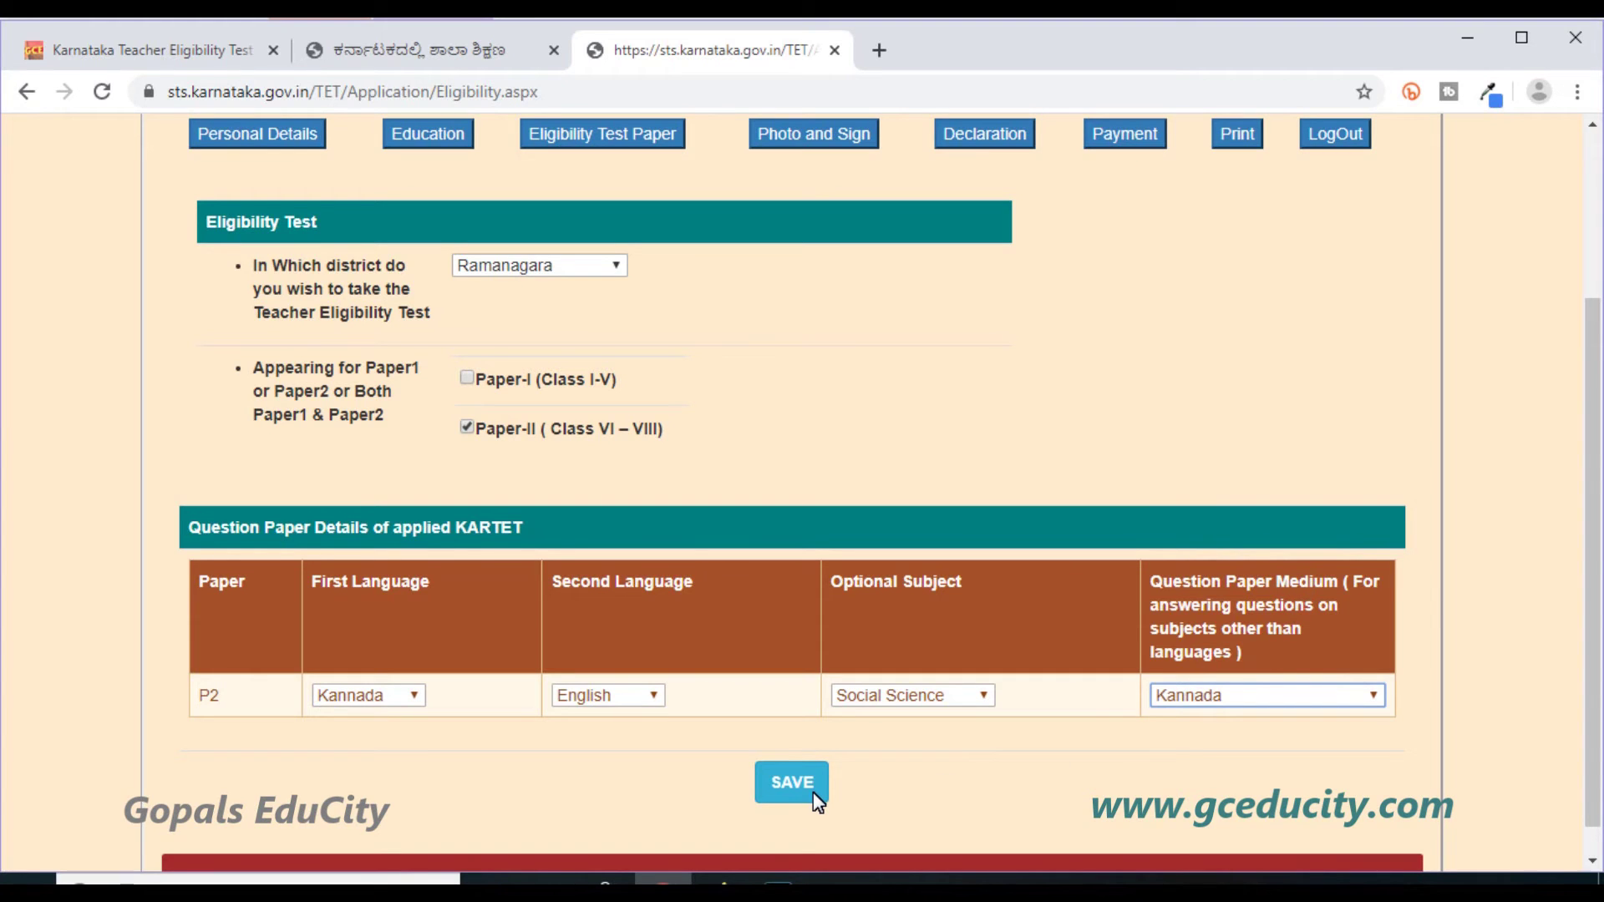
# Save the Paper-II choices and go to the Photo and Sign upload page.
pyautogui.click(792, 783)
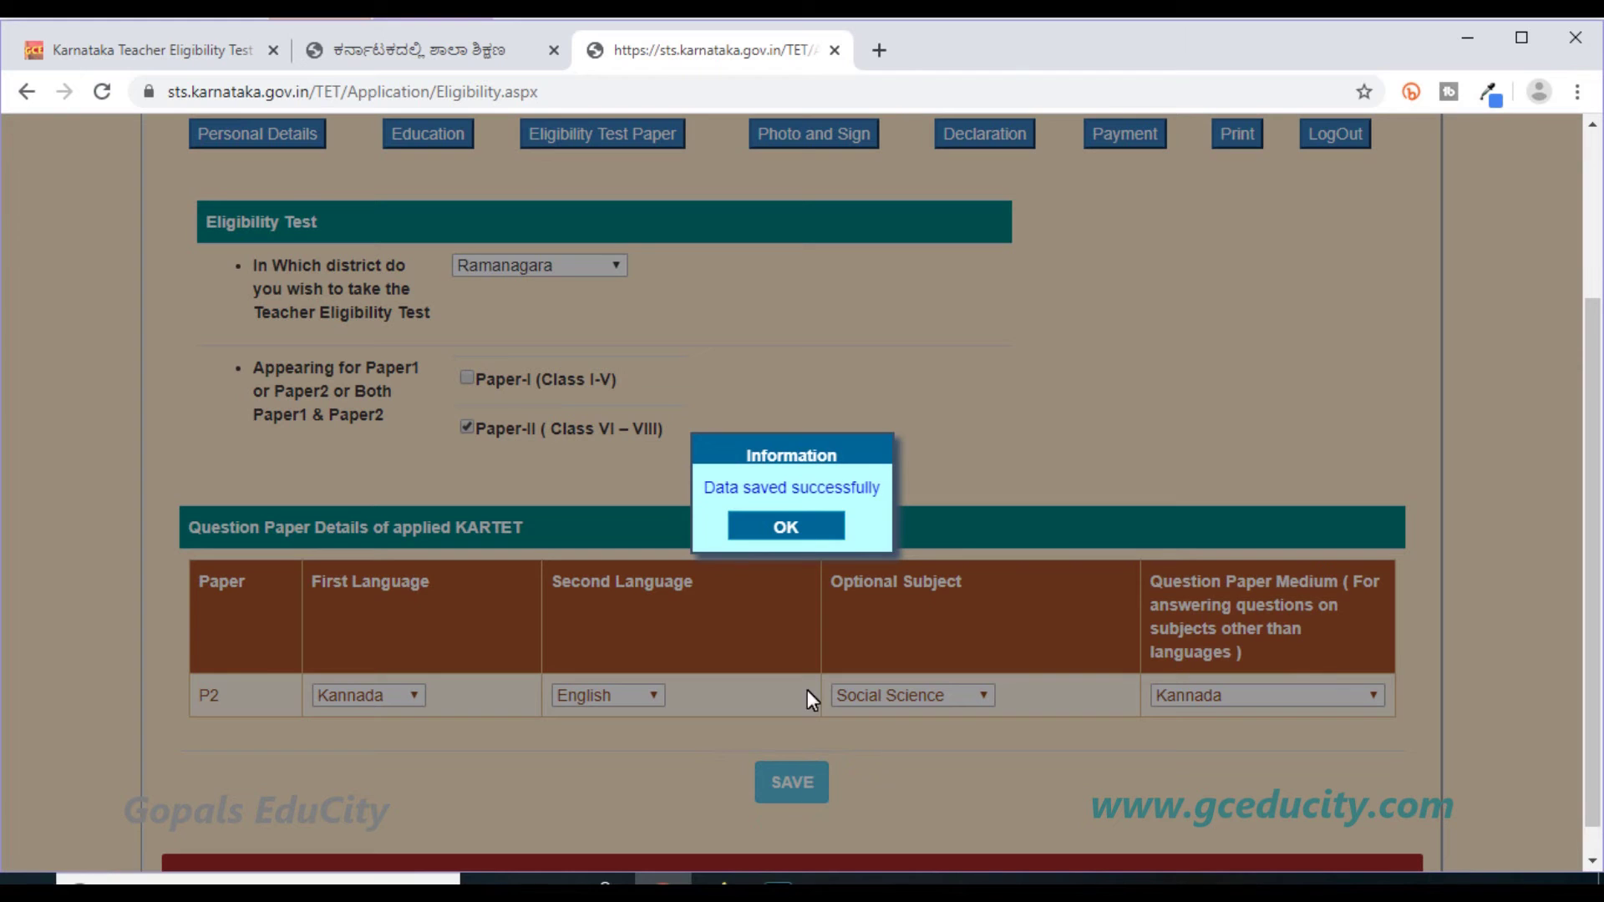
pyautogui.click(798, 528)
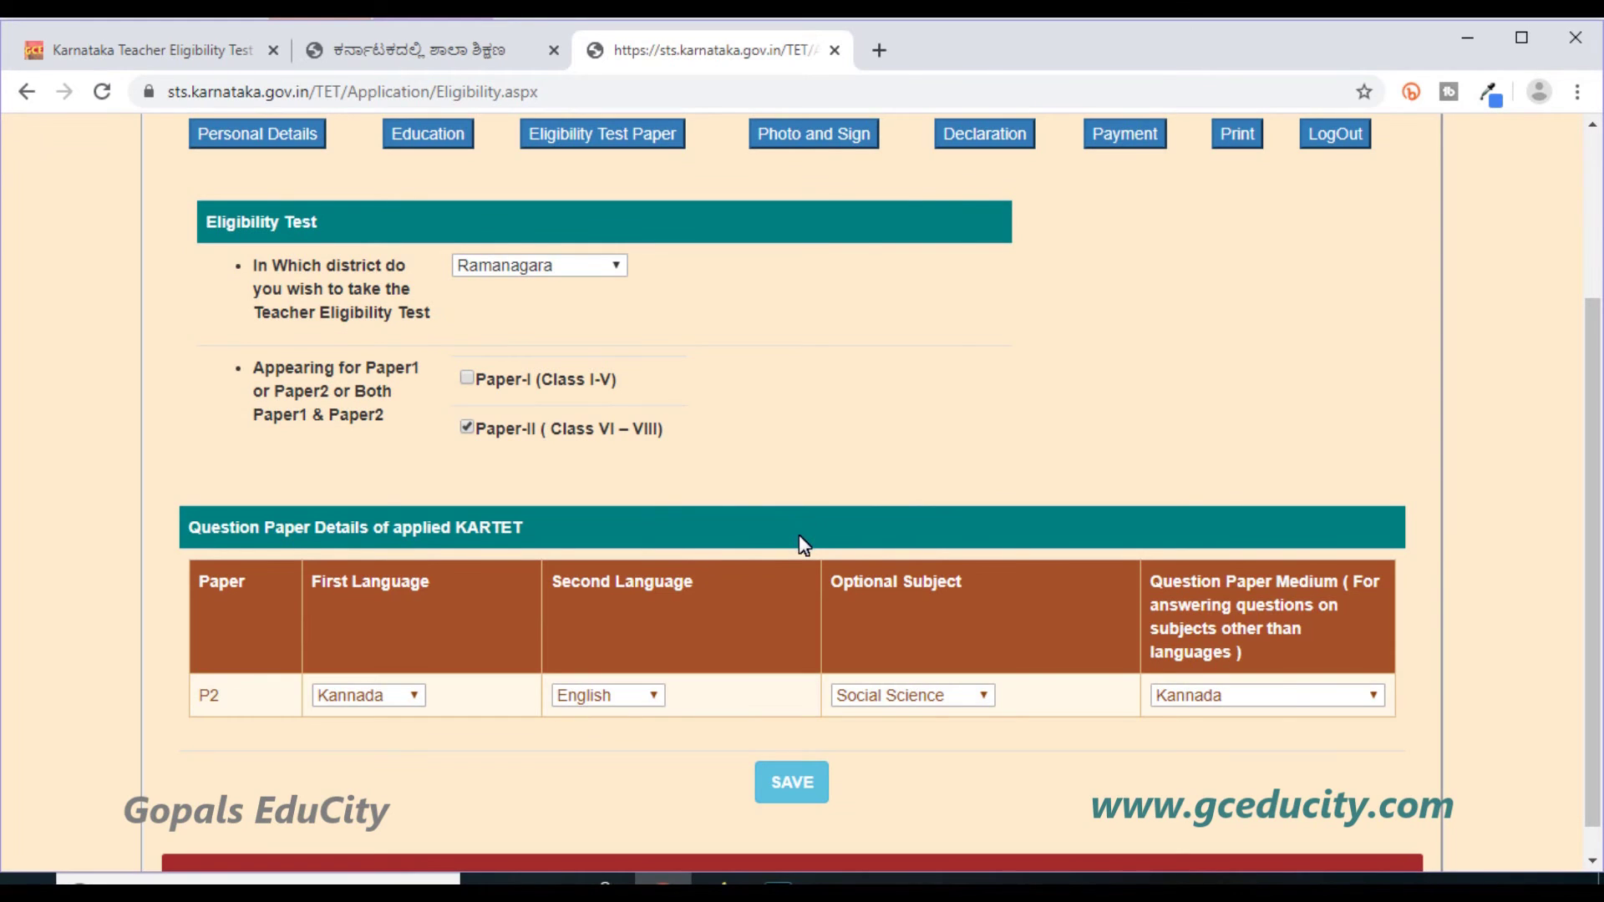
pyautogui.click(814, 135)
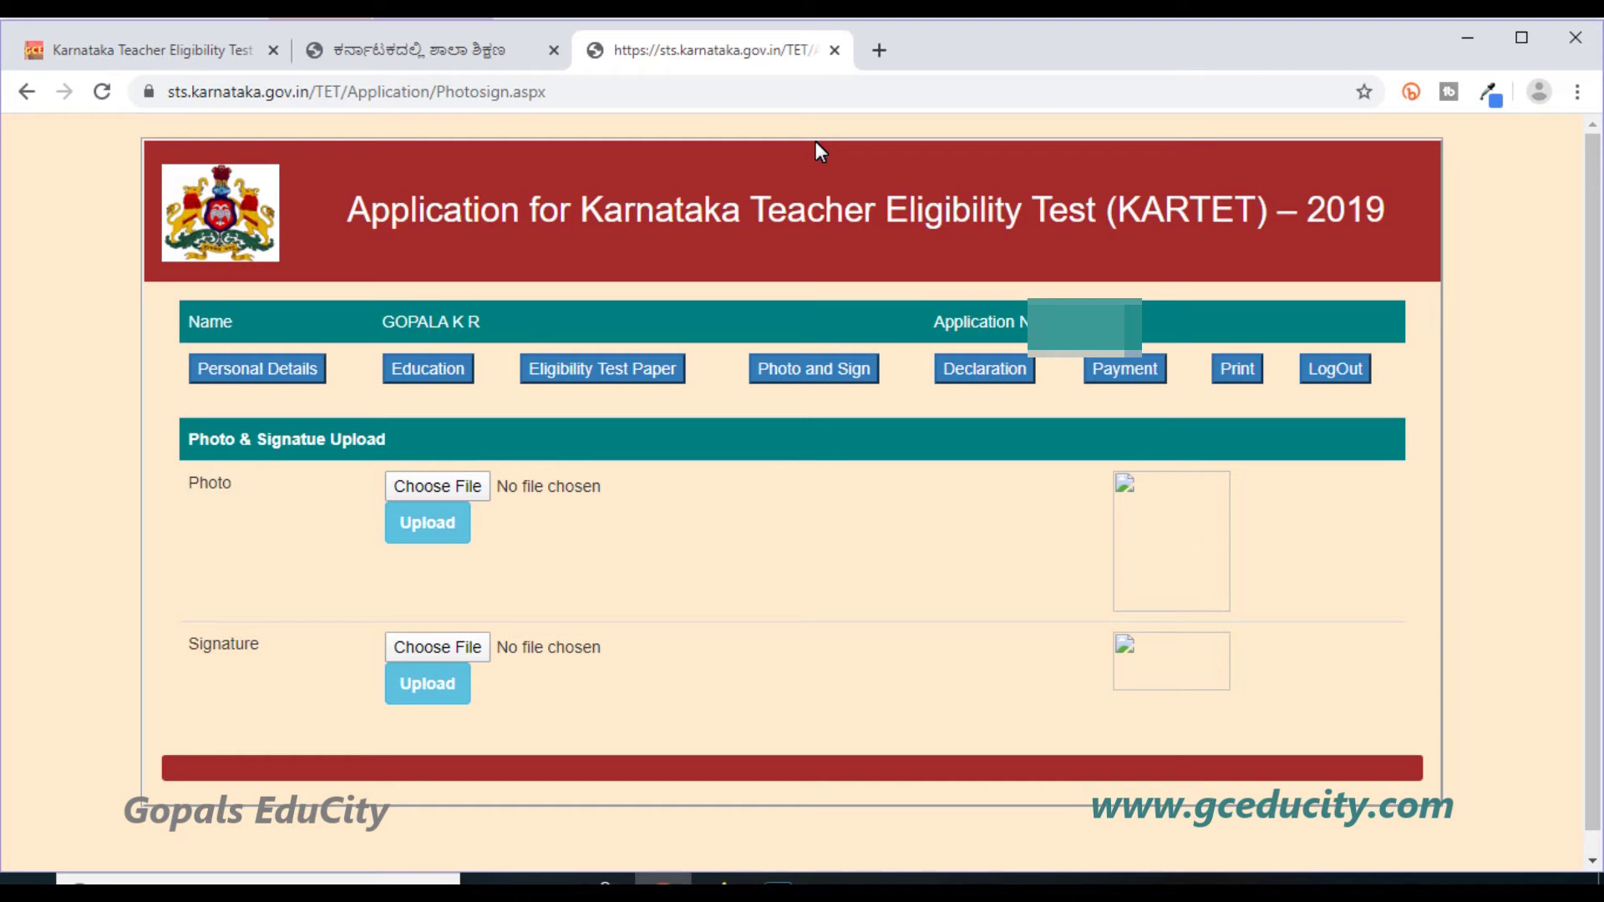
# Upload photo.jpg as the applicant's photo and acknowledge the success message.
pyautogui.click(443, 539)
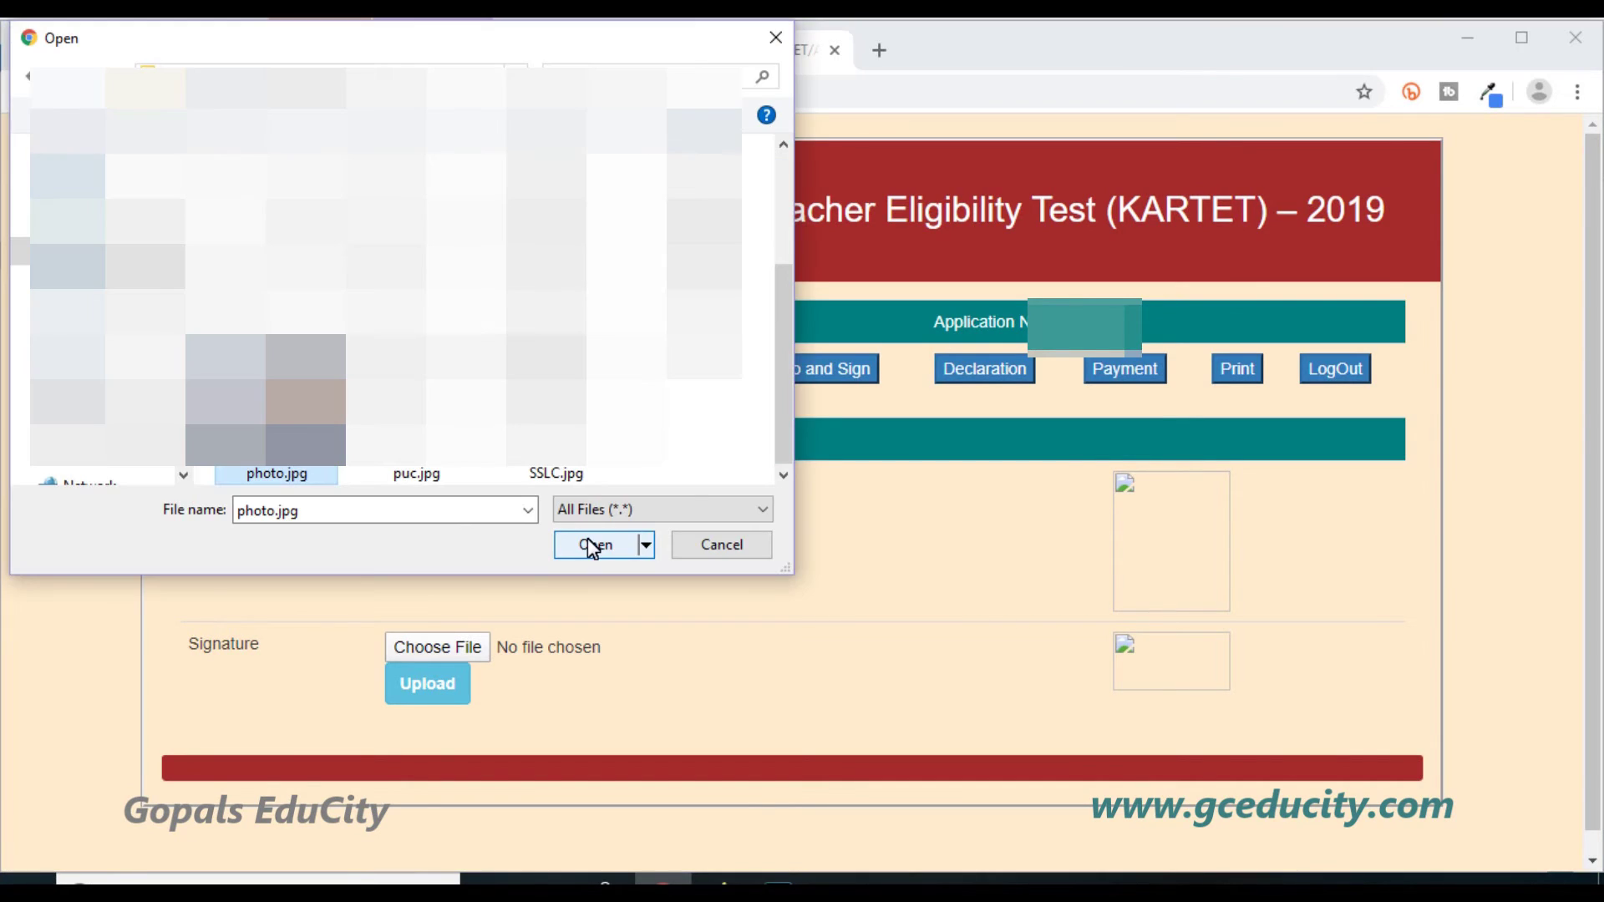
pyautogui.click(590, 544)
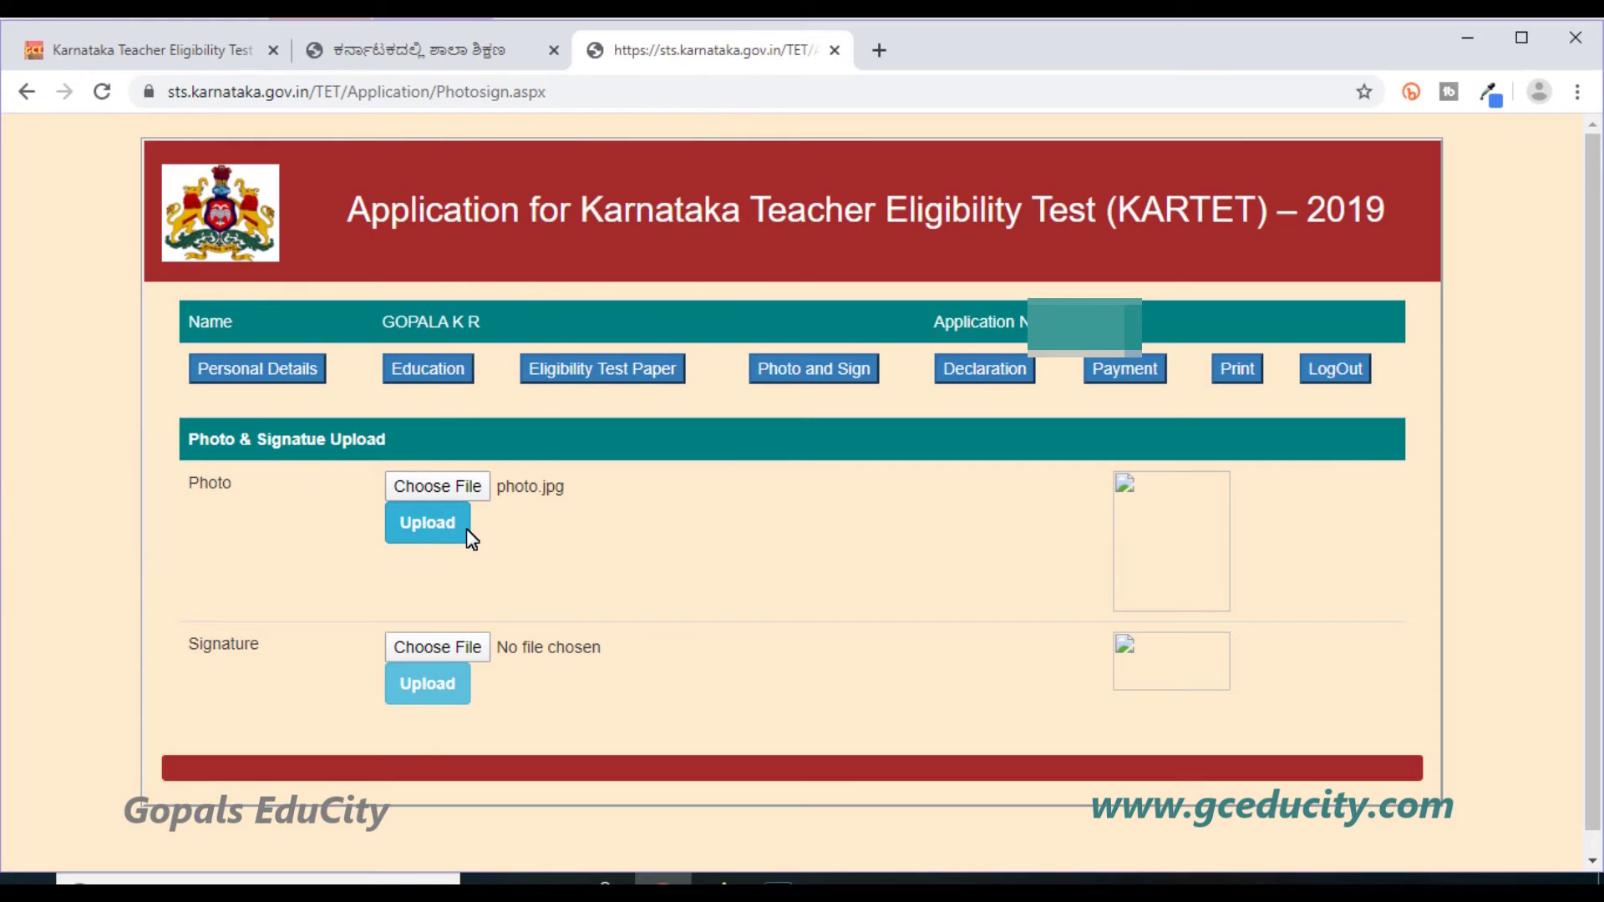
pyautogui.click(468, 534)
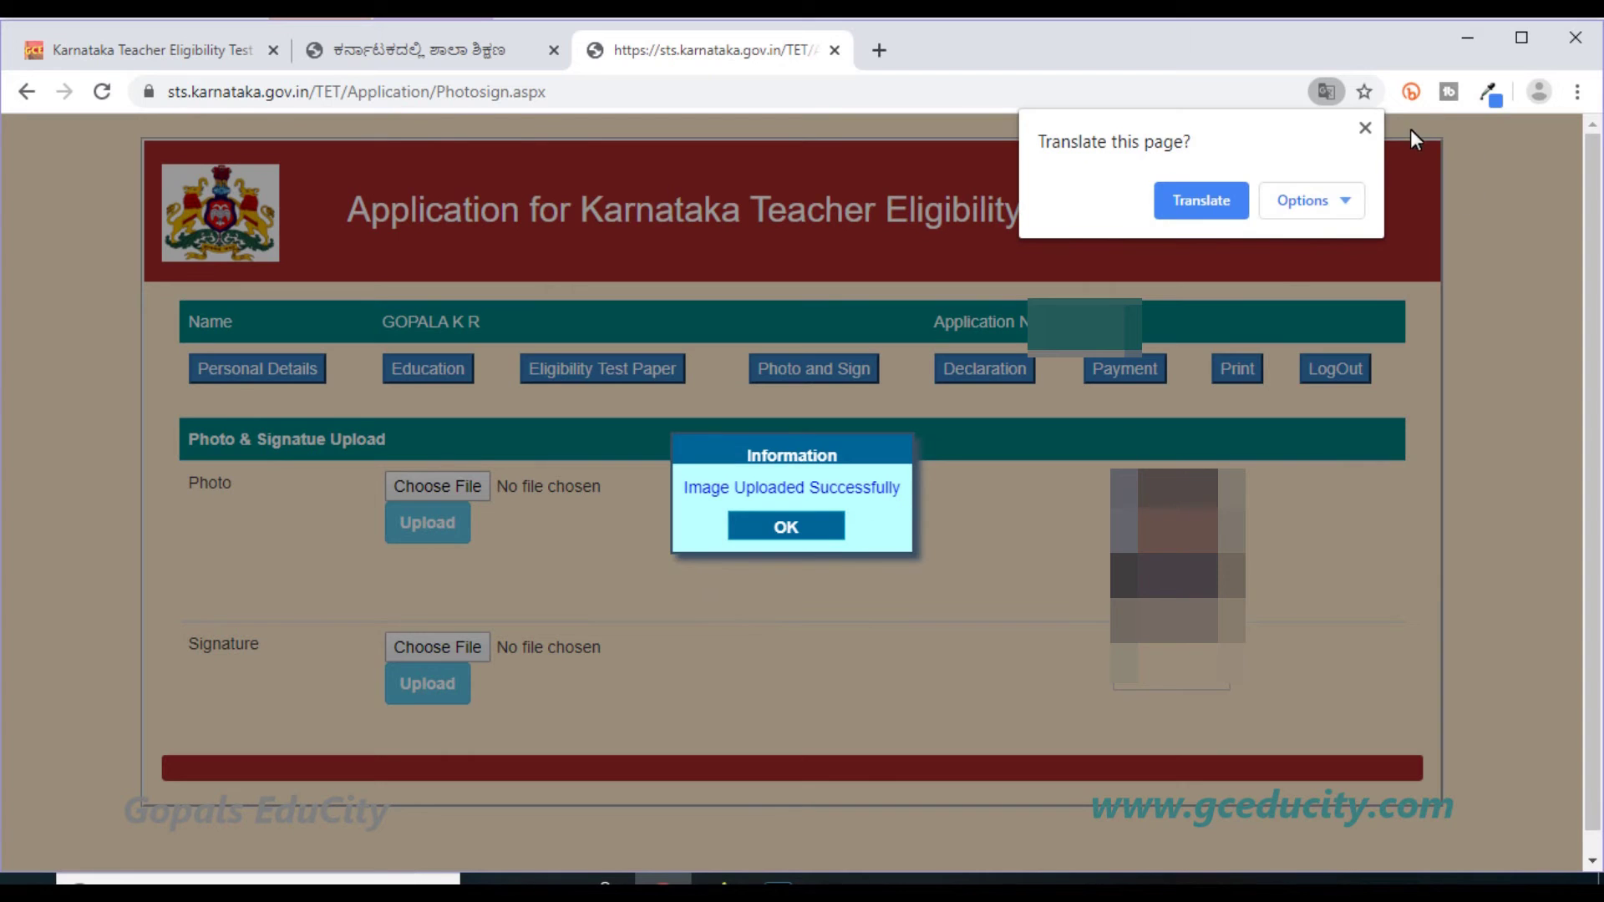
pyautogui.click(1365, 127)
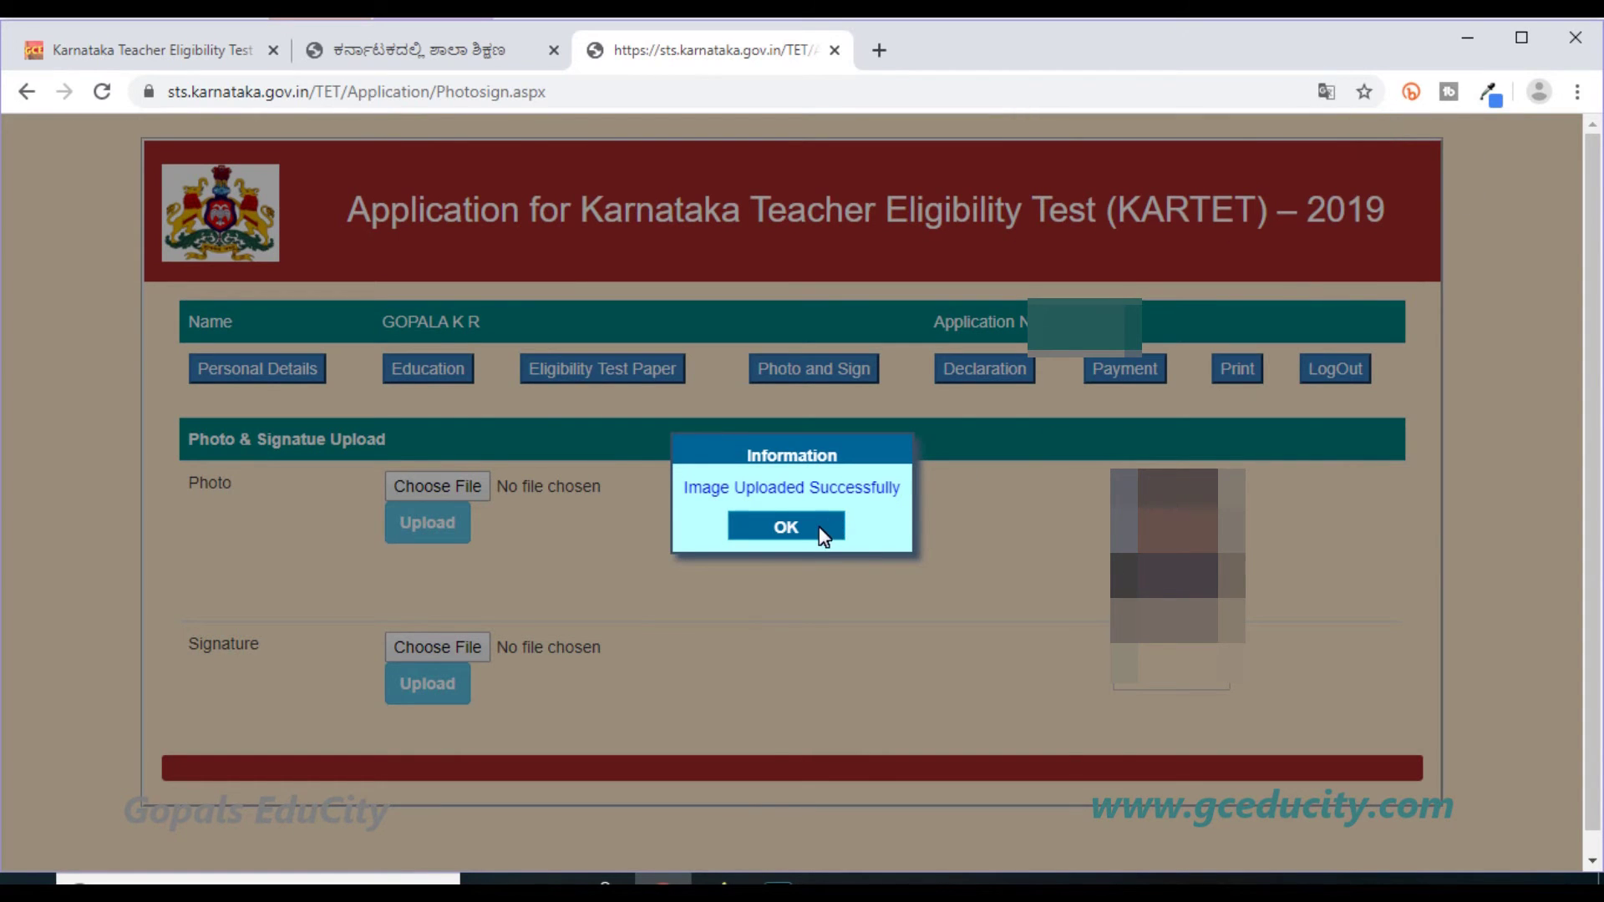
pyautogui.click(821, 533)
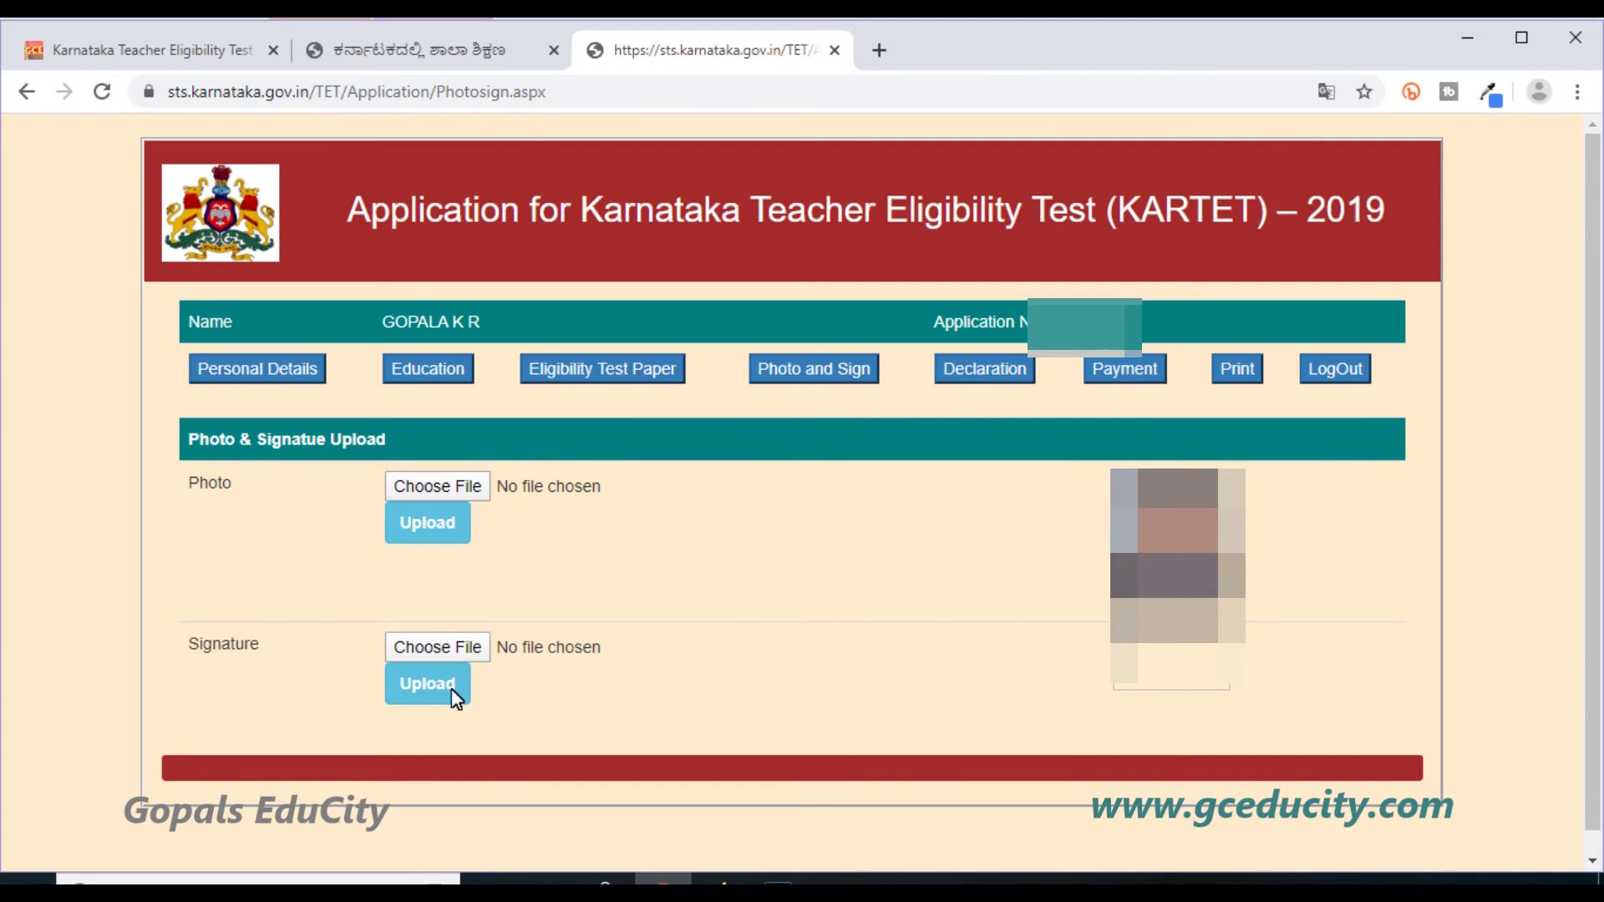
# Upload the signature image and acknowledge its success message.
pyautogui.click(432, 651)
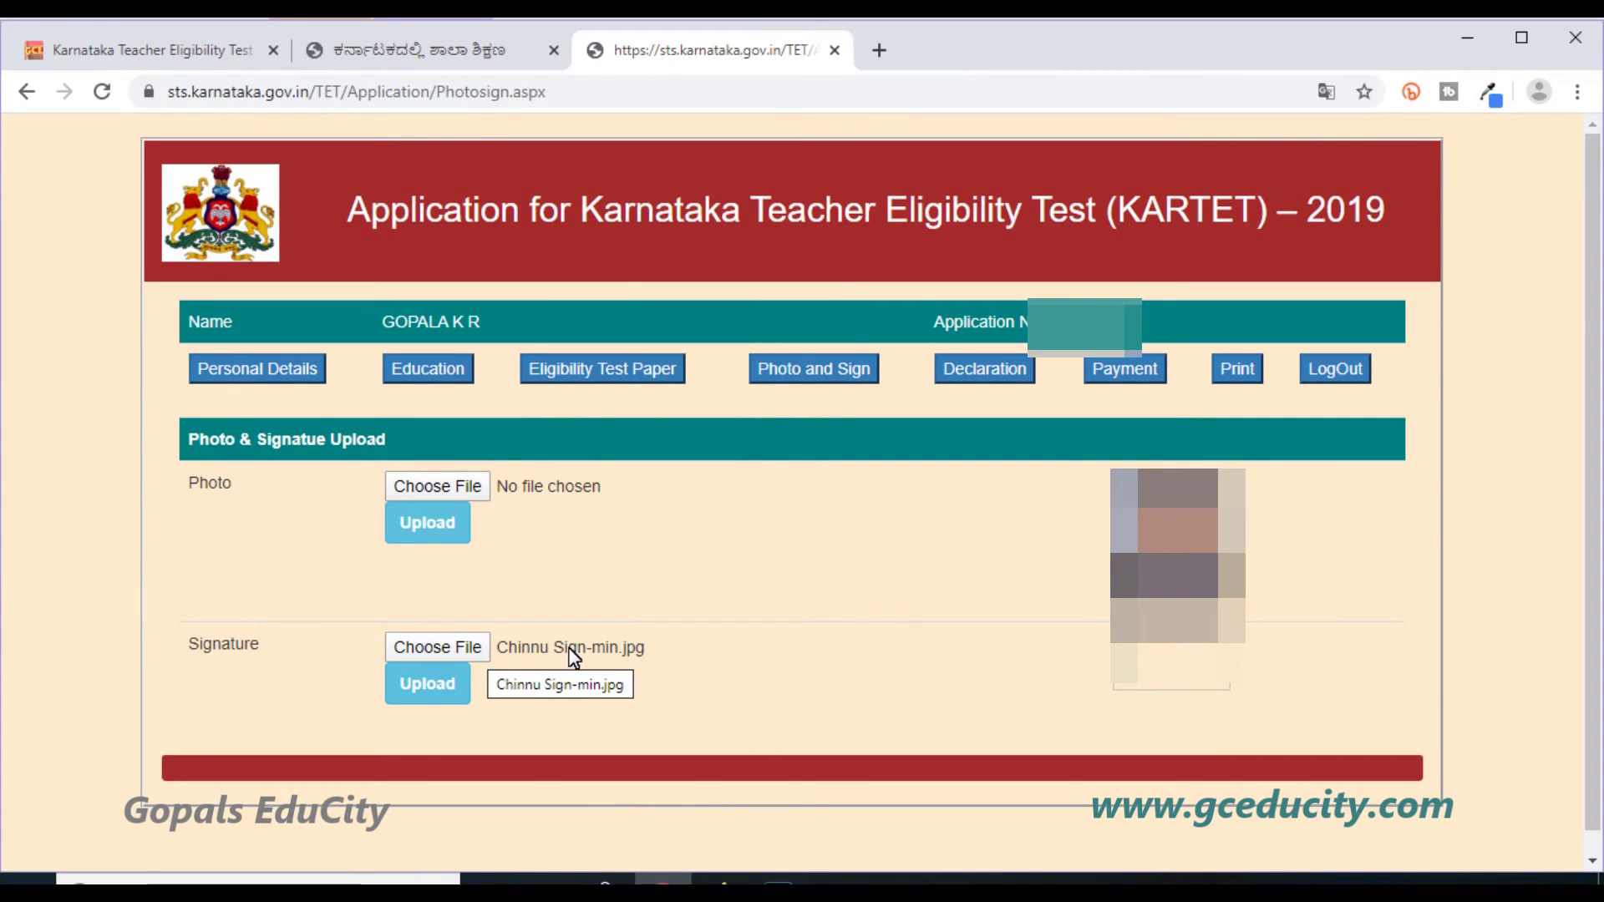
pyautogui.click(422, 696)
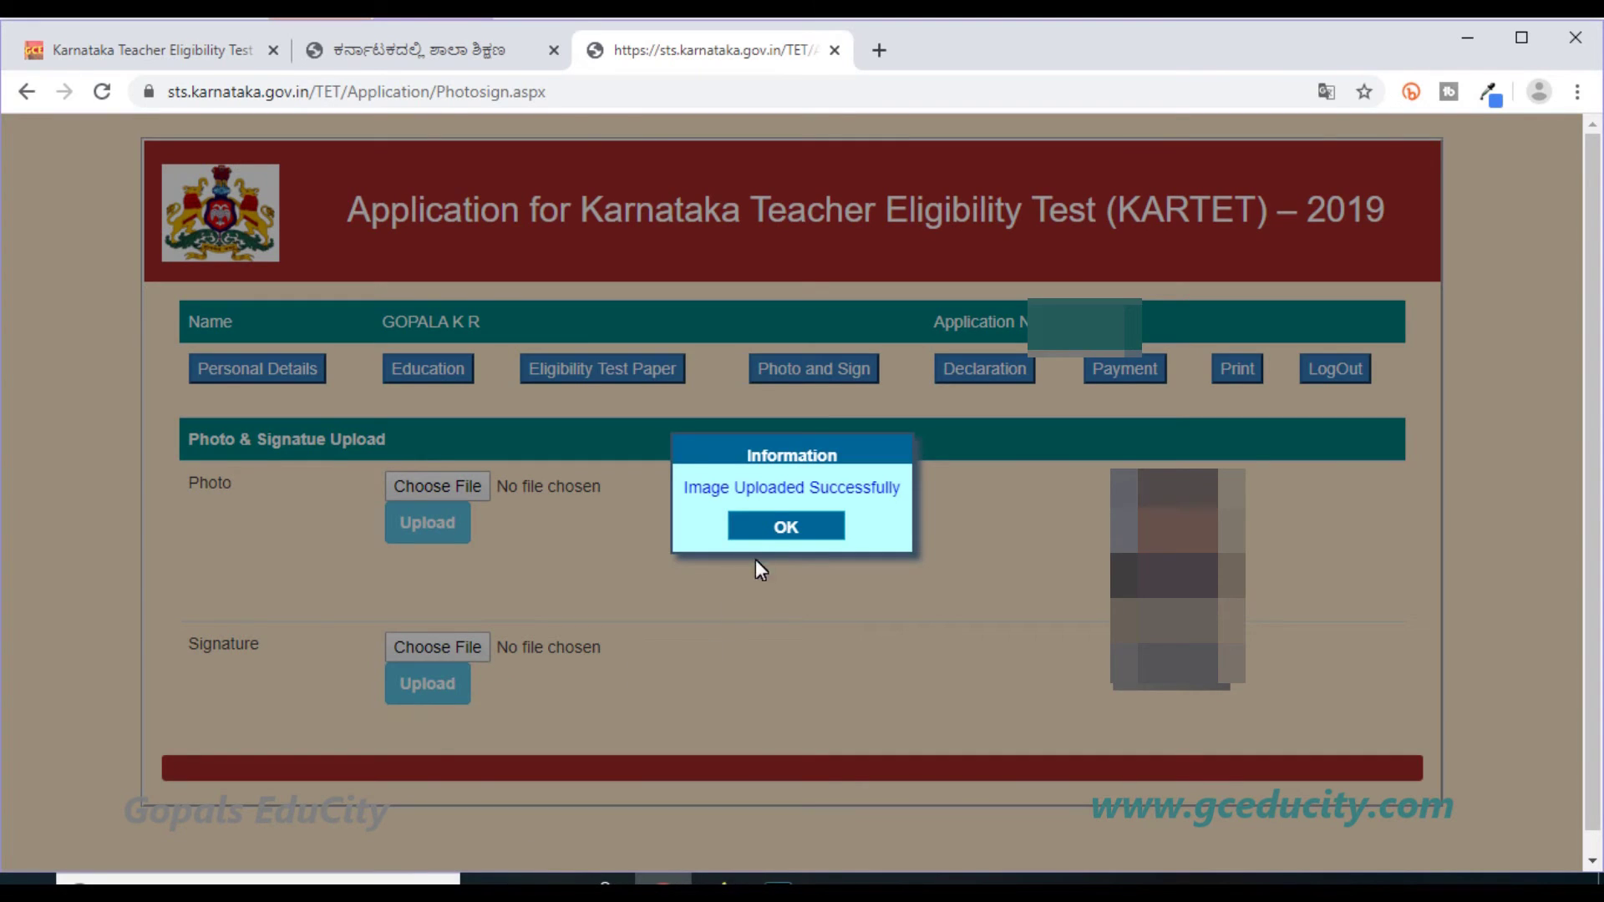
pyautogui.click(755, 529)
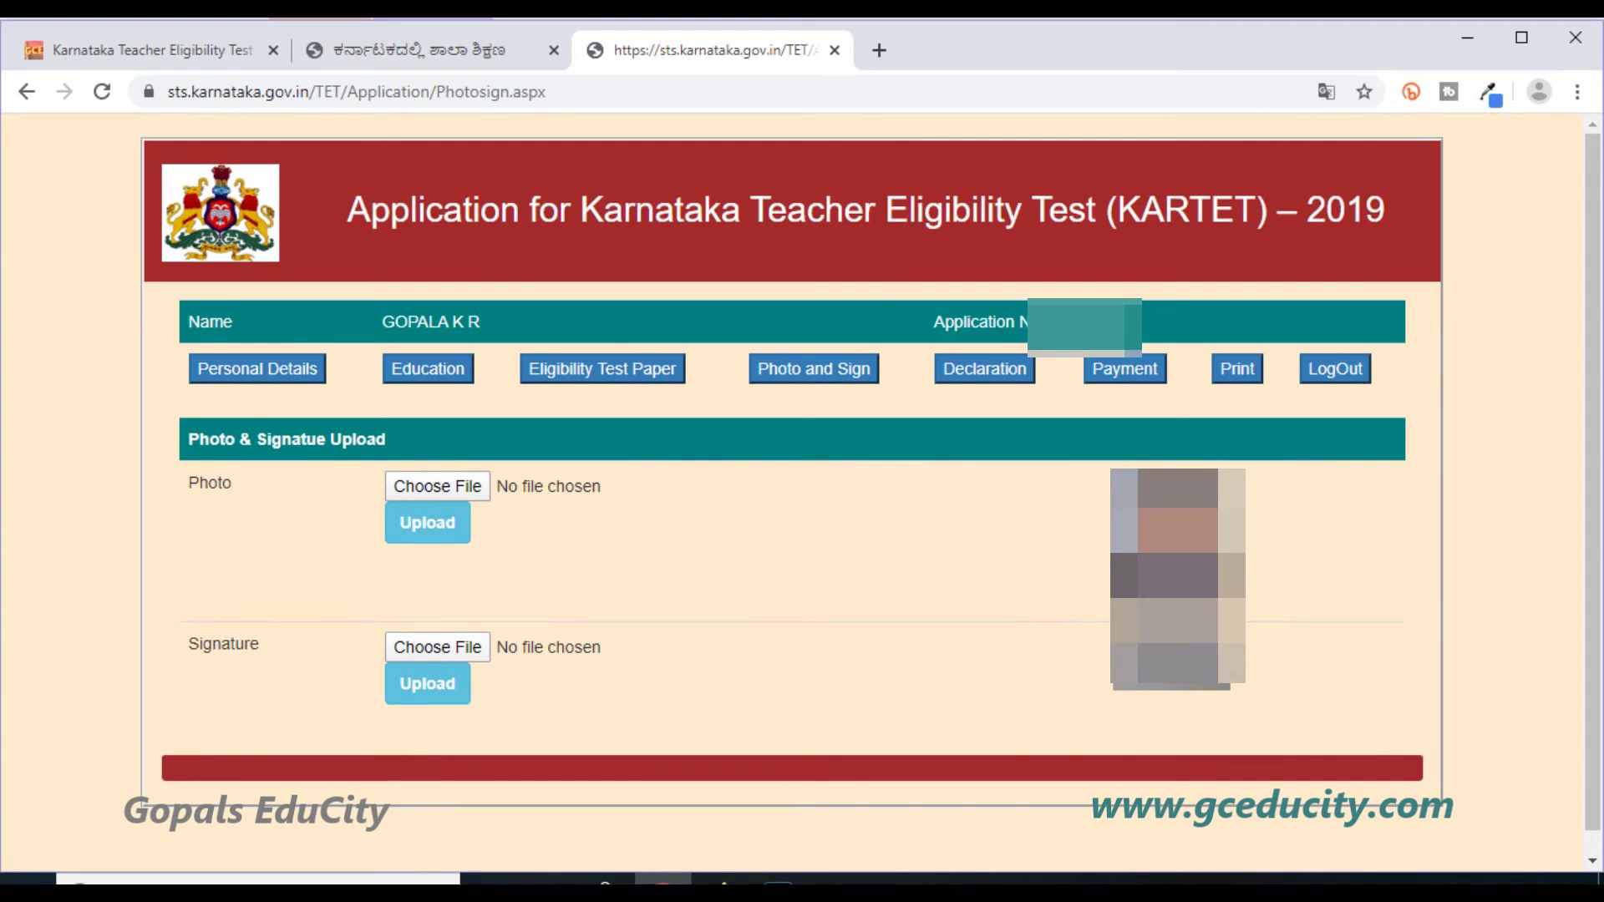
# Tick the declaration, submit it, confirm final submission, and acknowledge the submitted message.
pyautogui.click(988, 368)
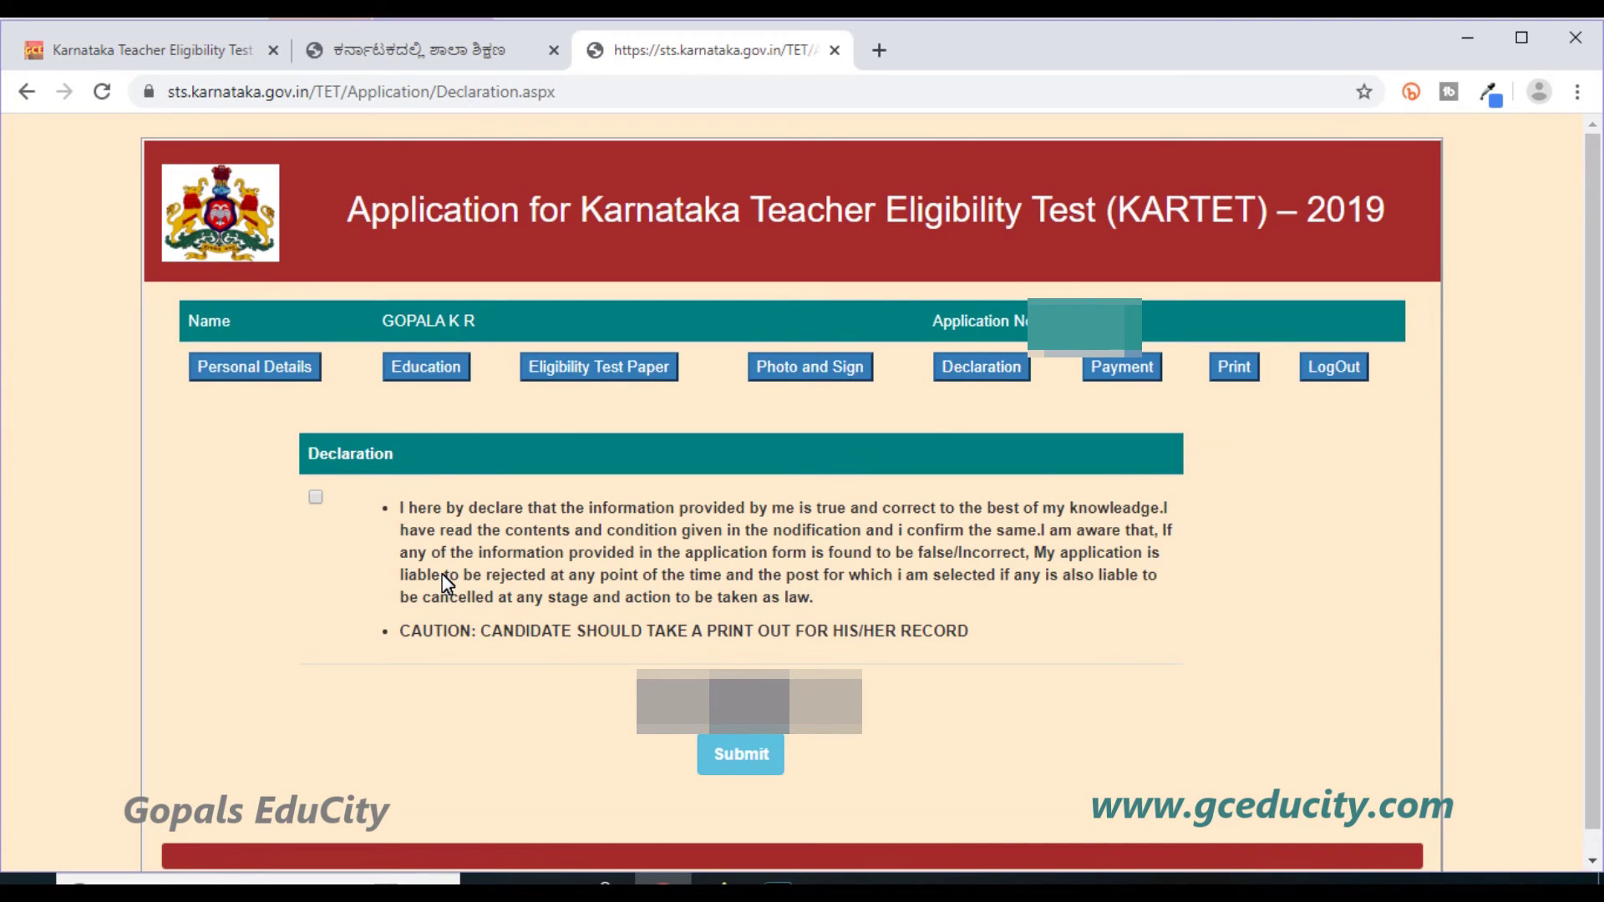
pyautogui.click(315, 497)
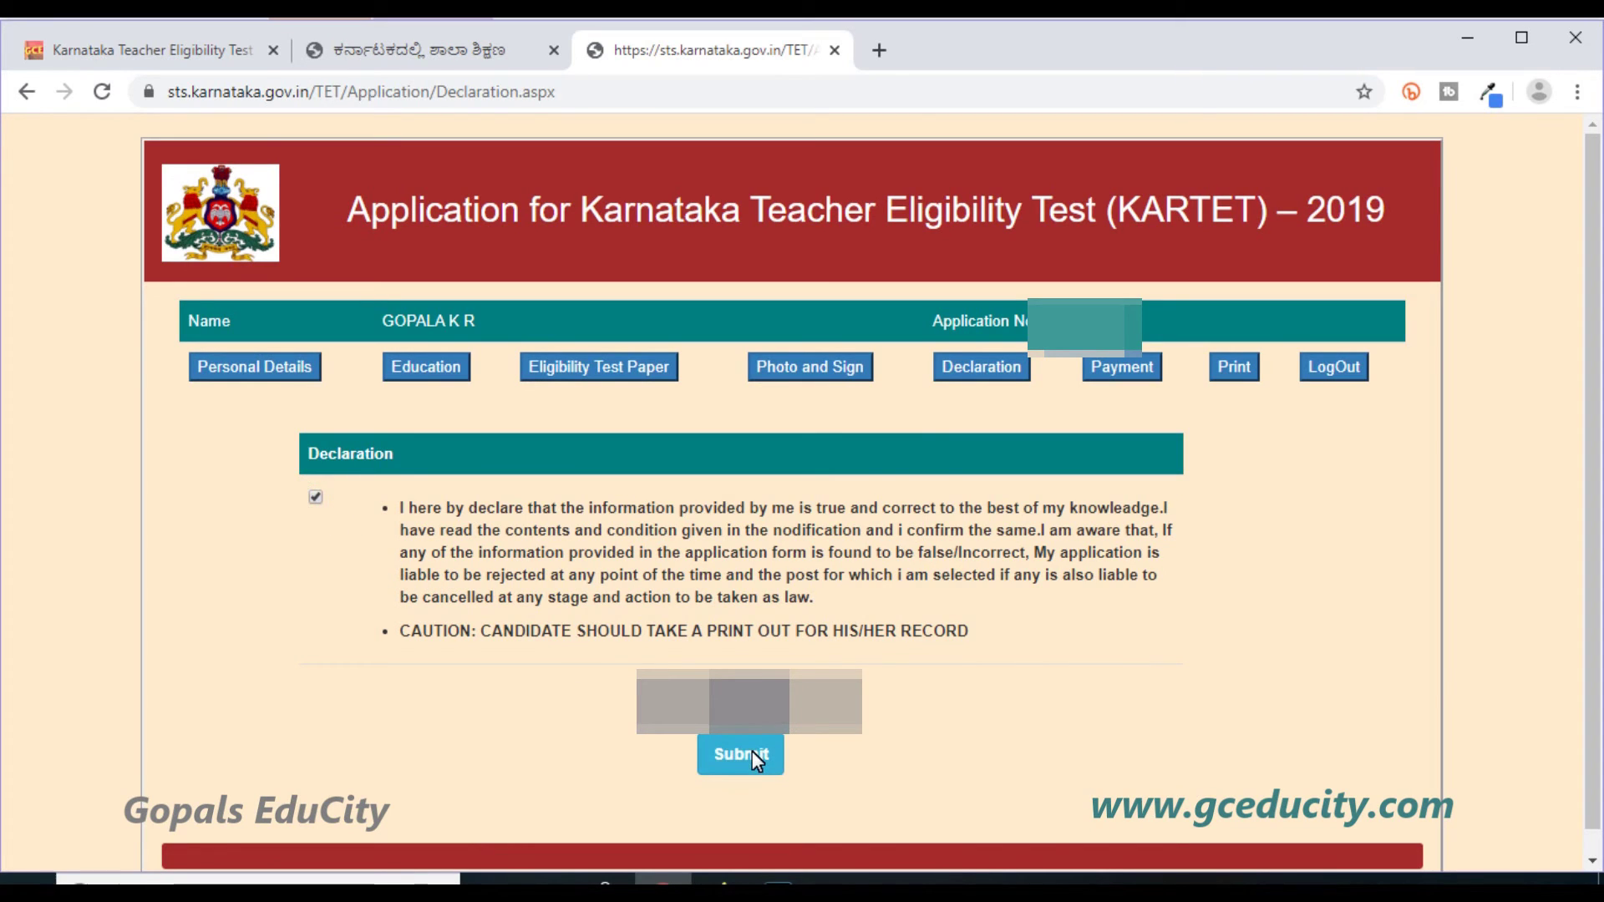
pyautogui.click(755, 757)
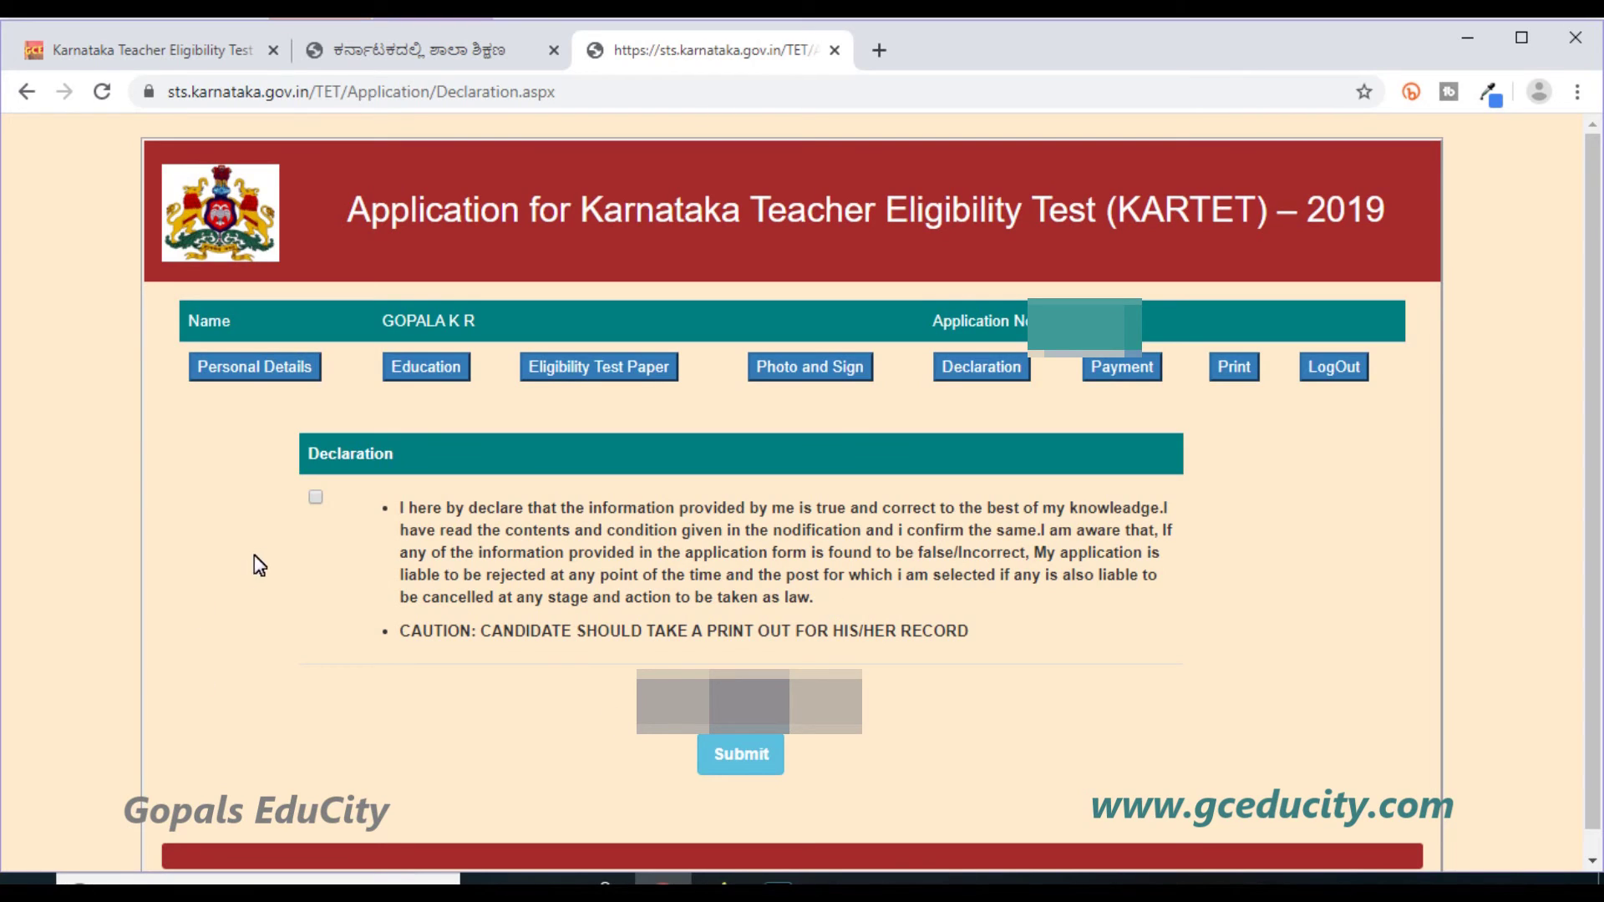
pyautogui.click(315, 498)
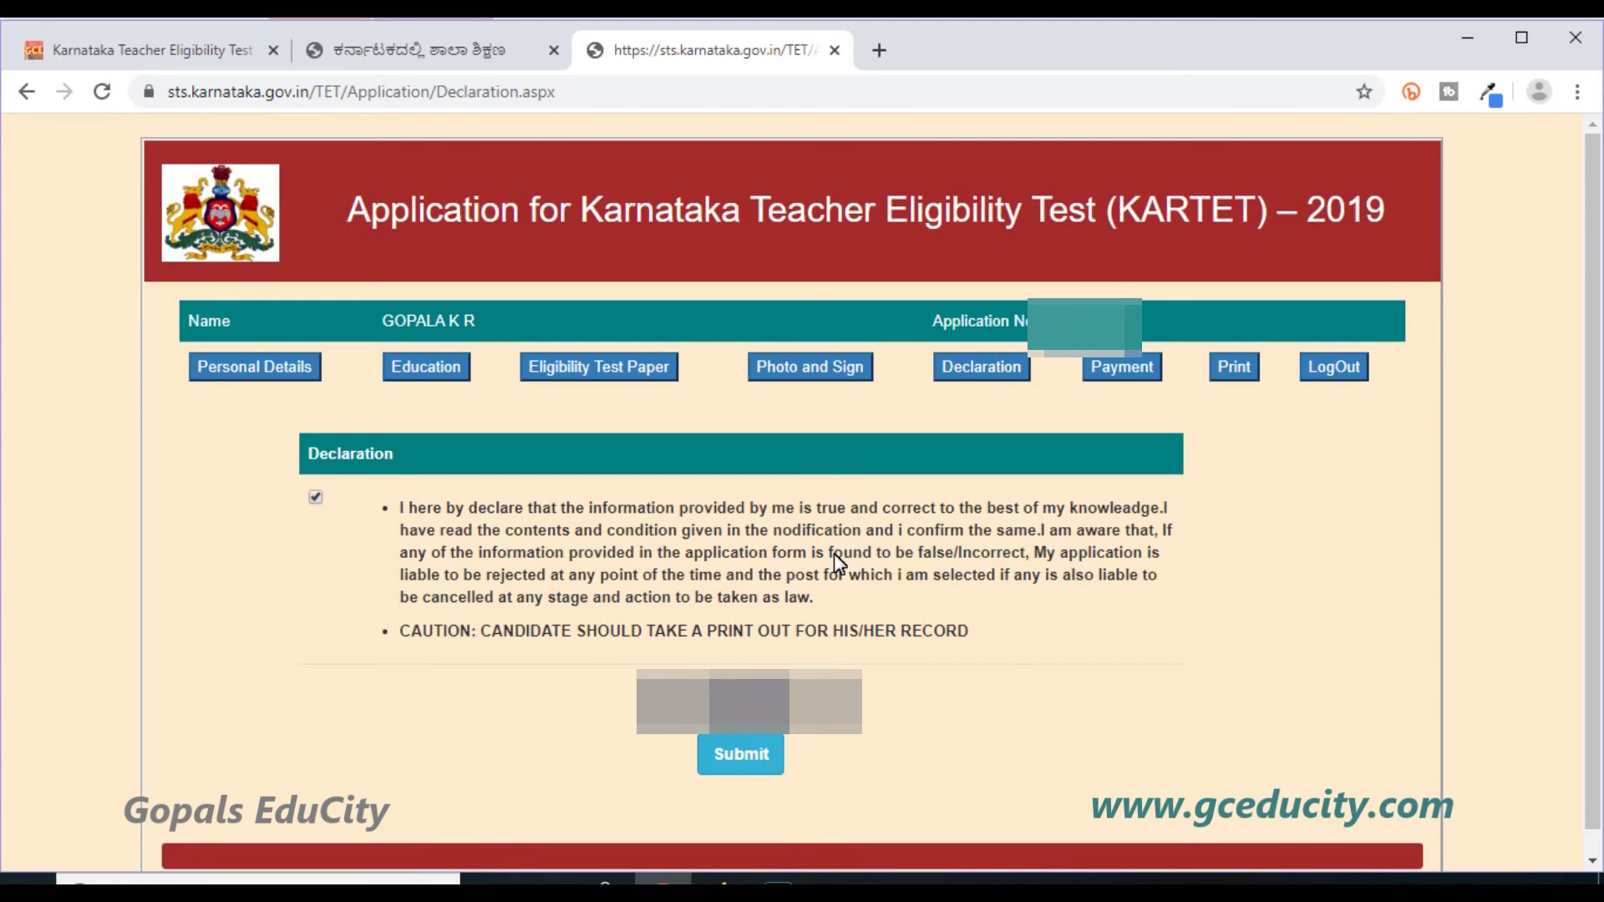
pyautogui.click(738, 762)
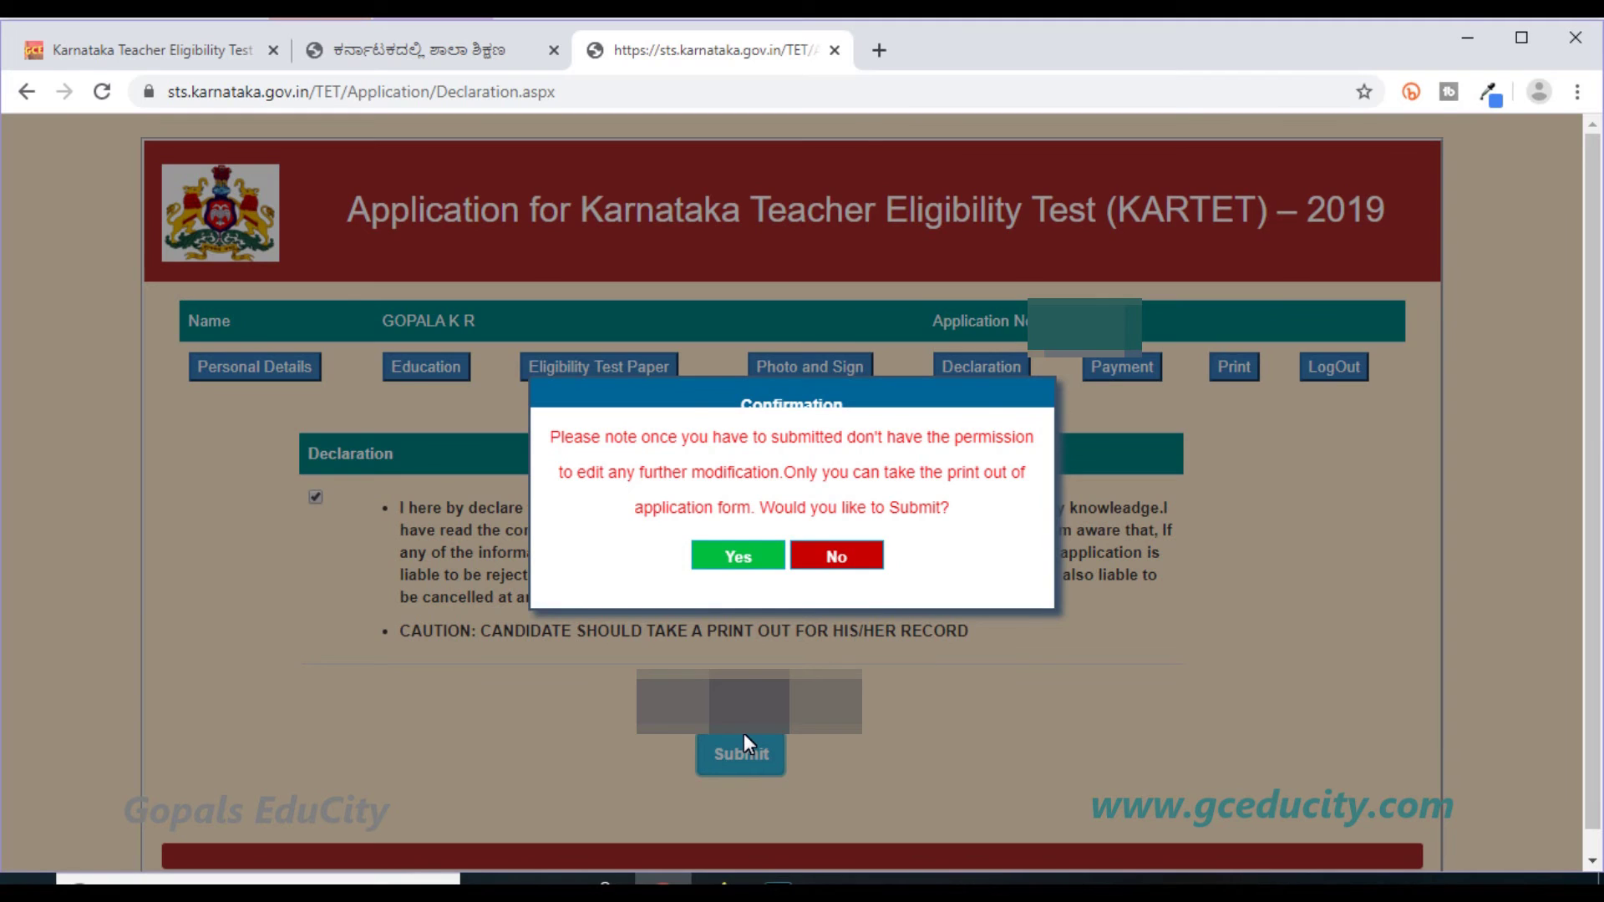
pyautogui.click(726, 556)
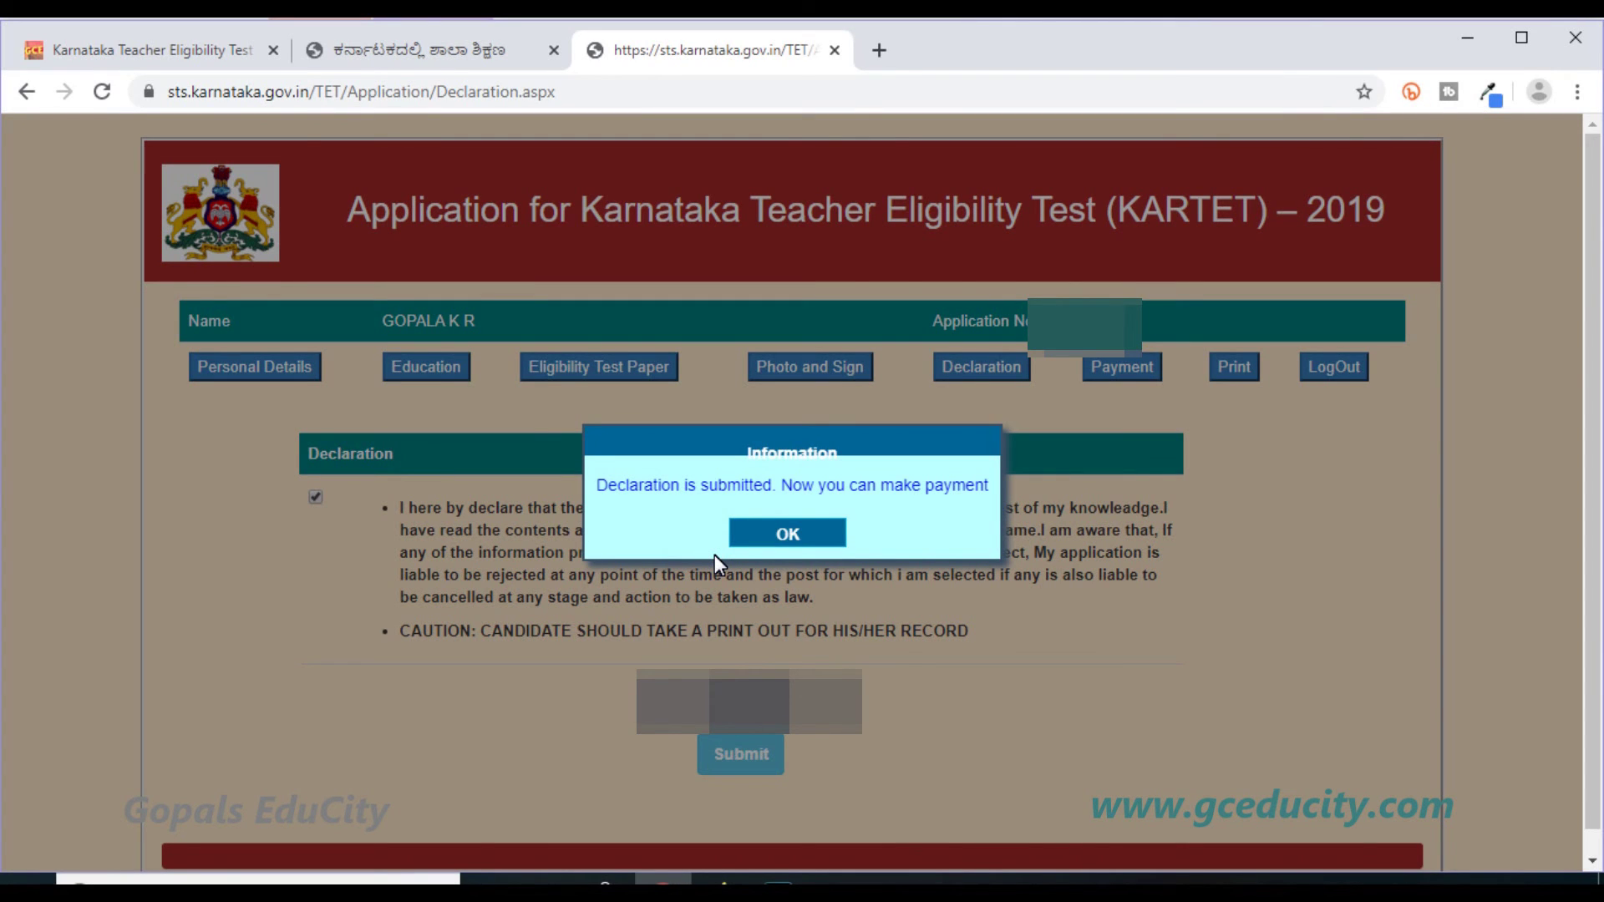
pyautogui.click(810, 543)
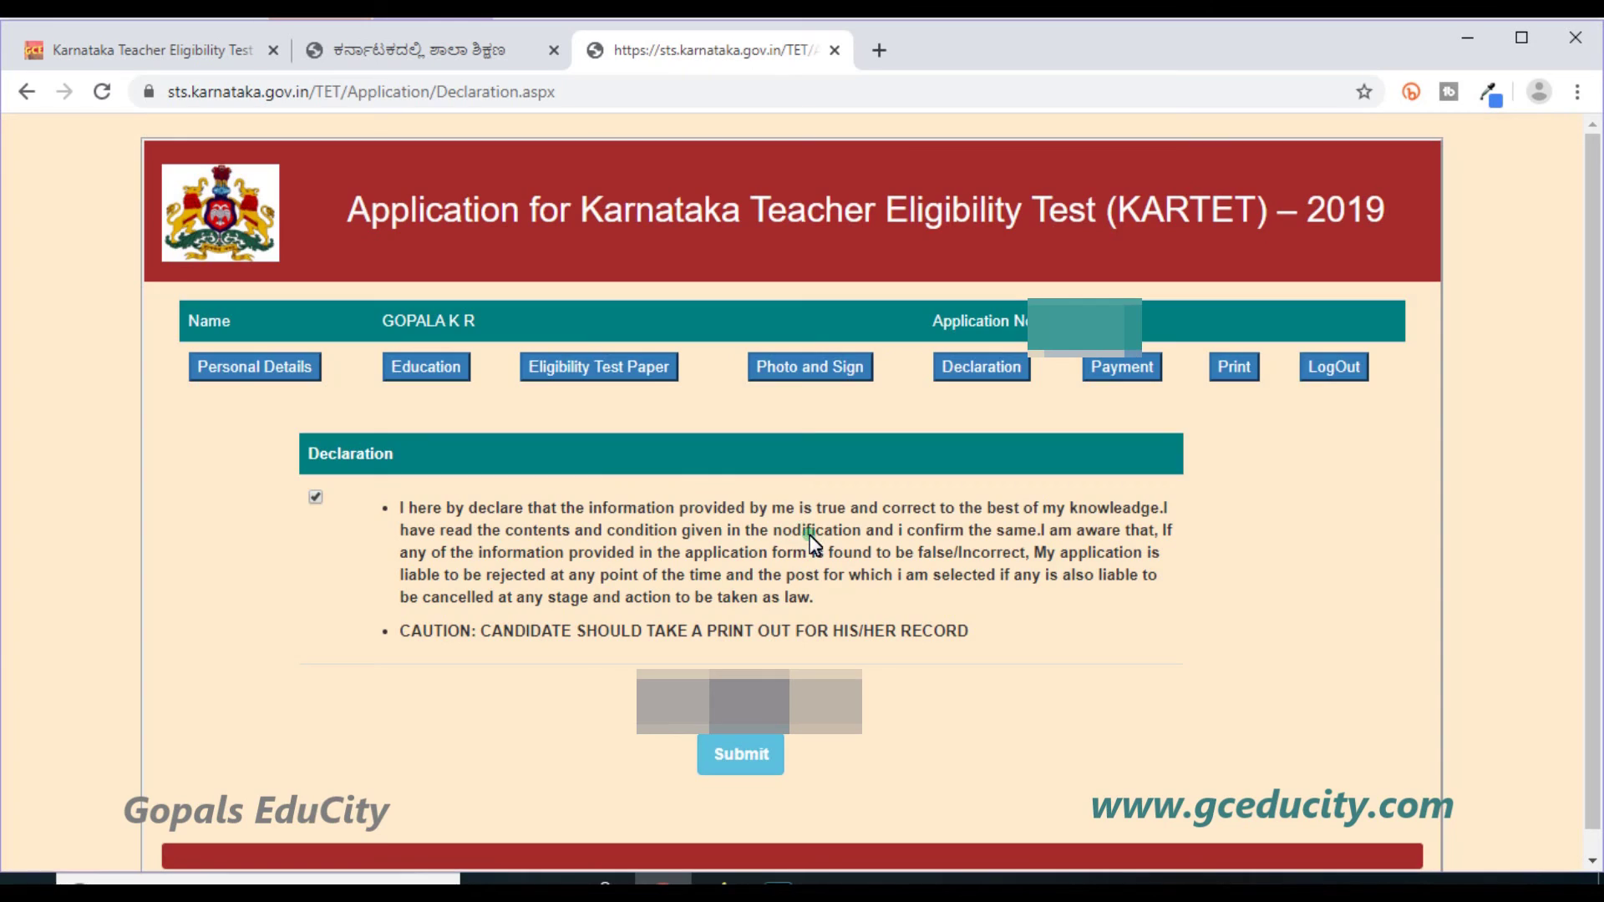
pyautogui.click(1130, 372)
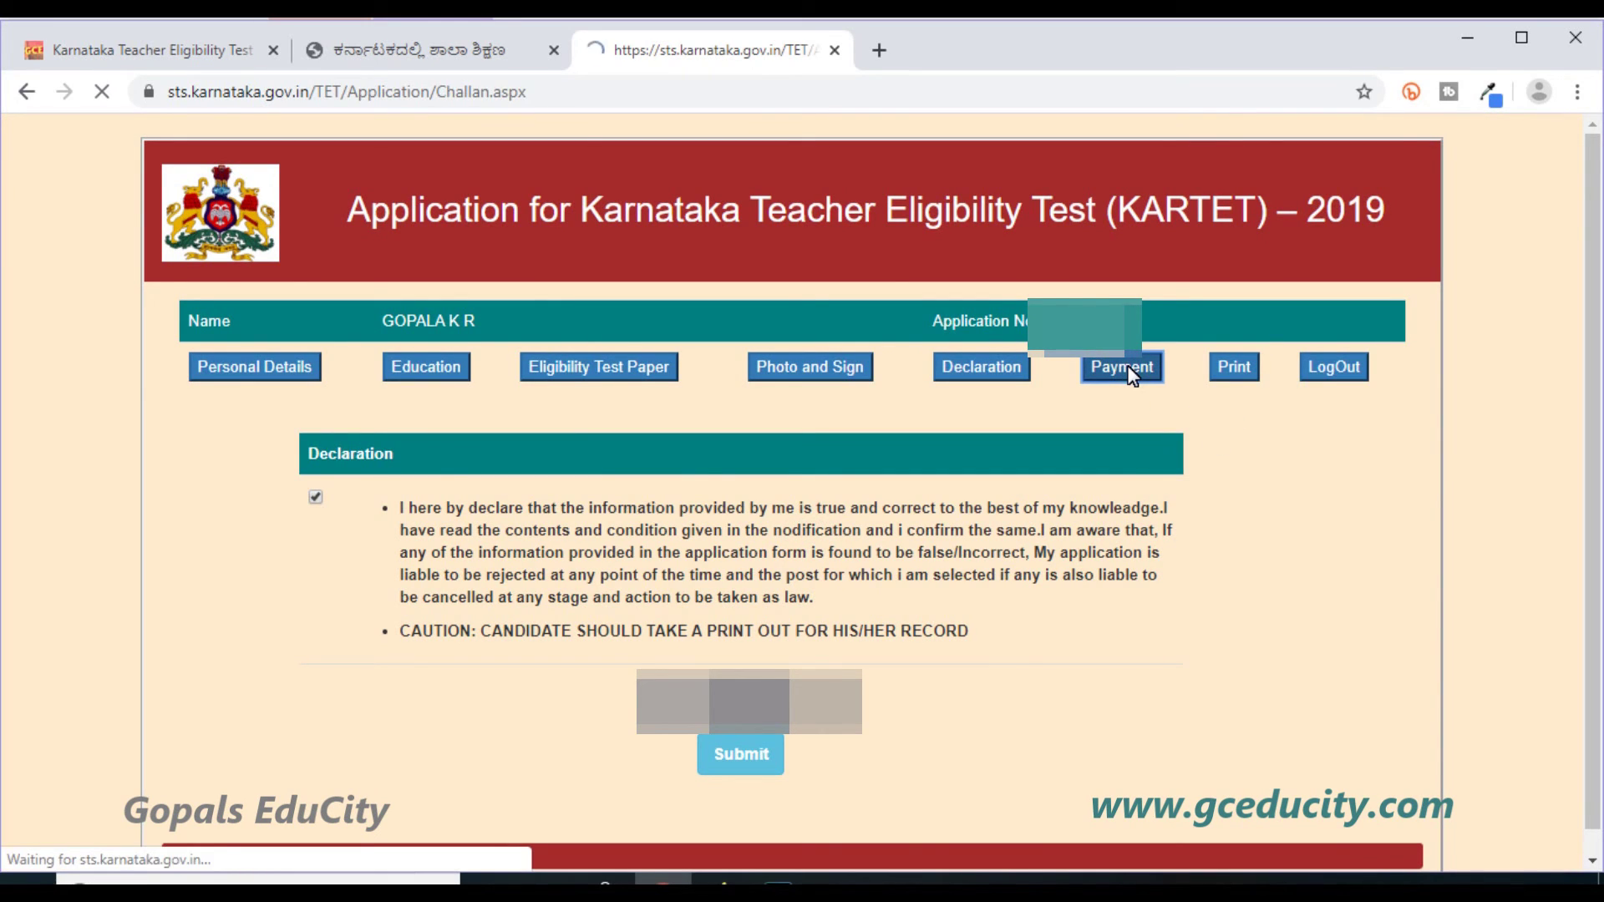
# Pay the 700 INR fee, confirming the details are correct, to reach SBI ePay.
pyautogui.scroll(-1, 1037, 589)
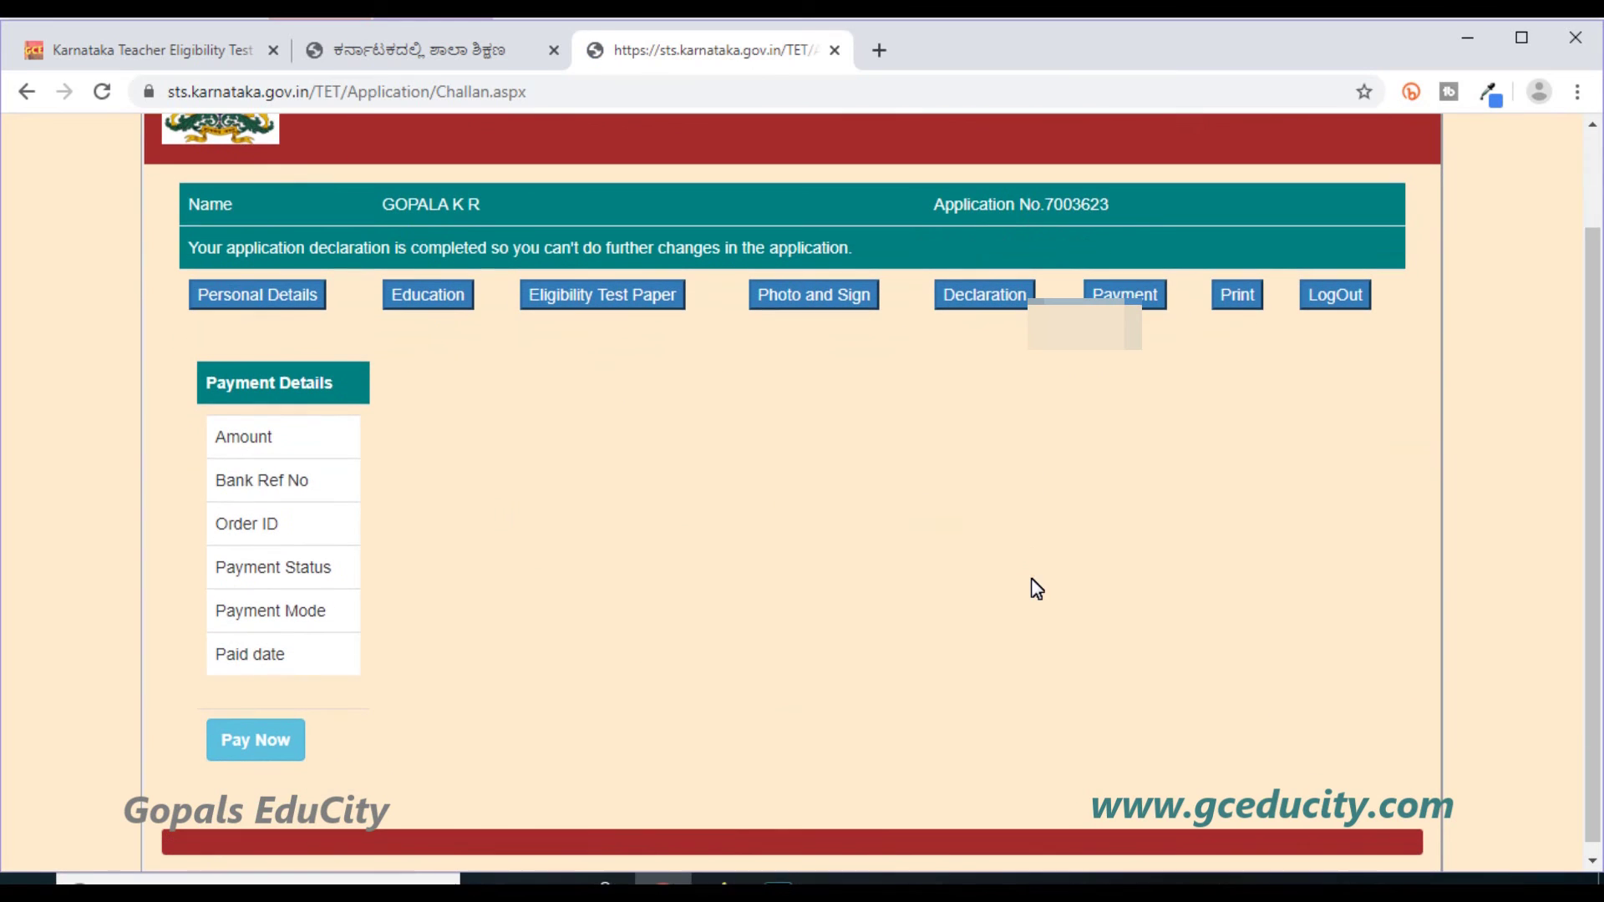
pyautogui.click(263, 735)
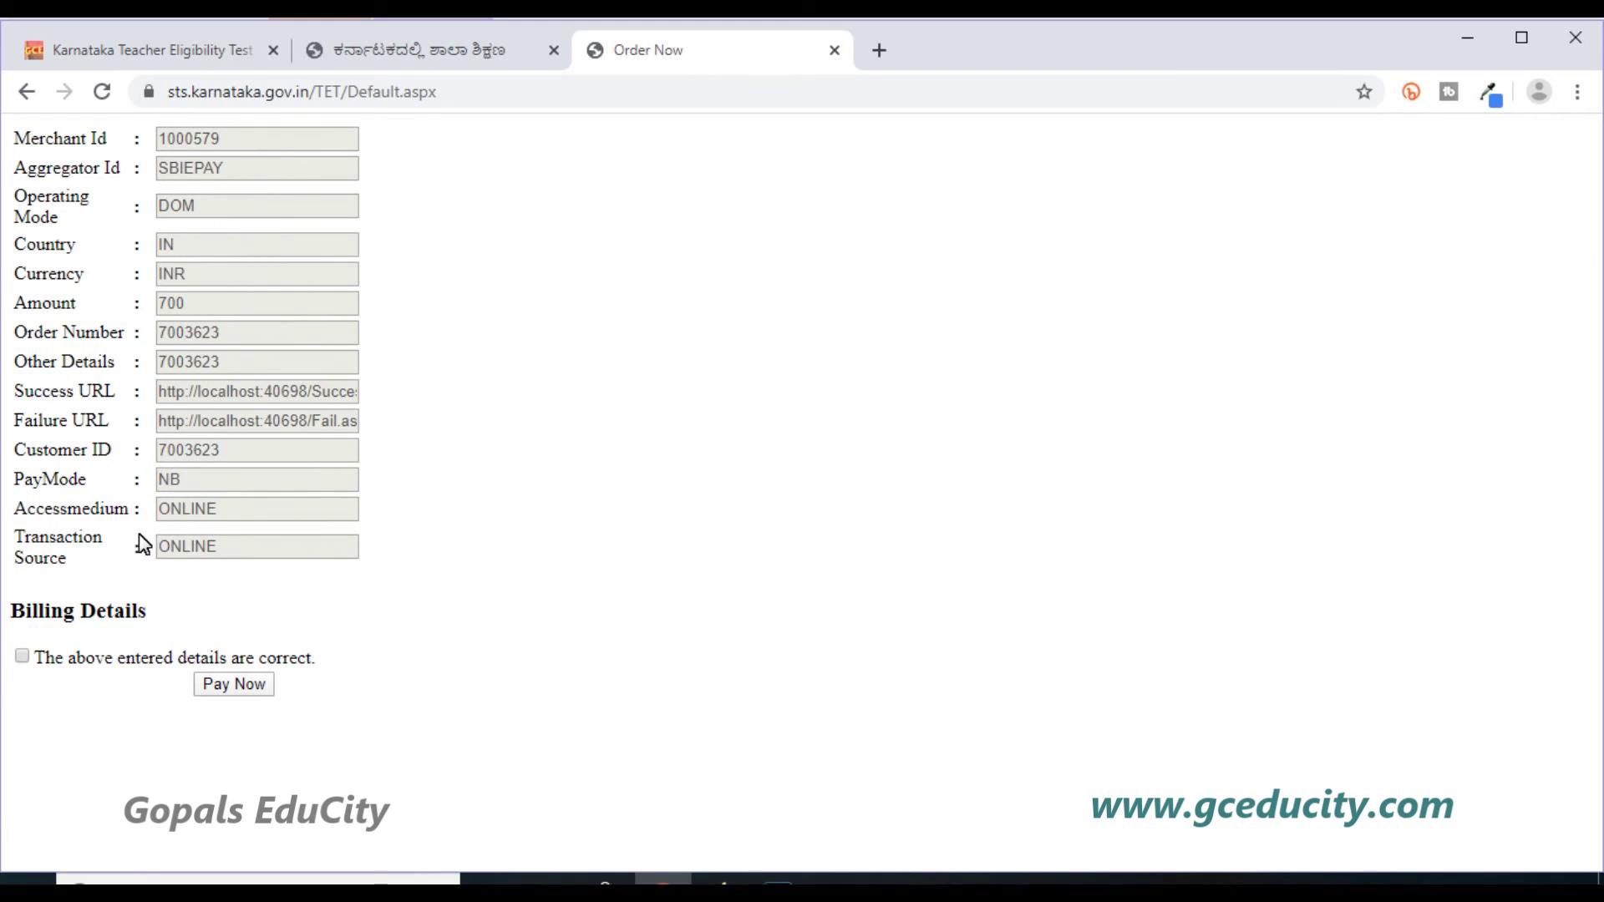
pyautogui.click(22, 659)
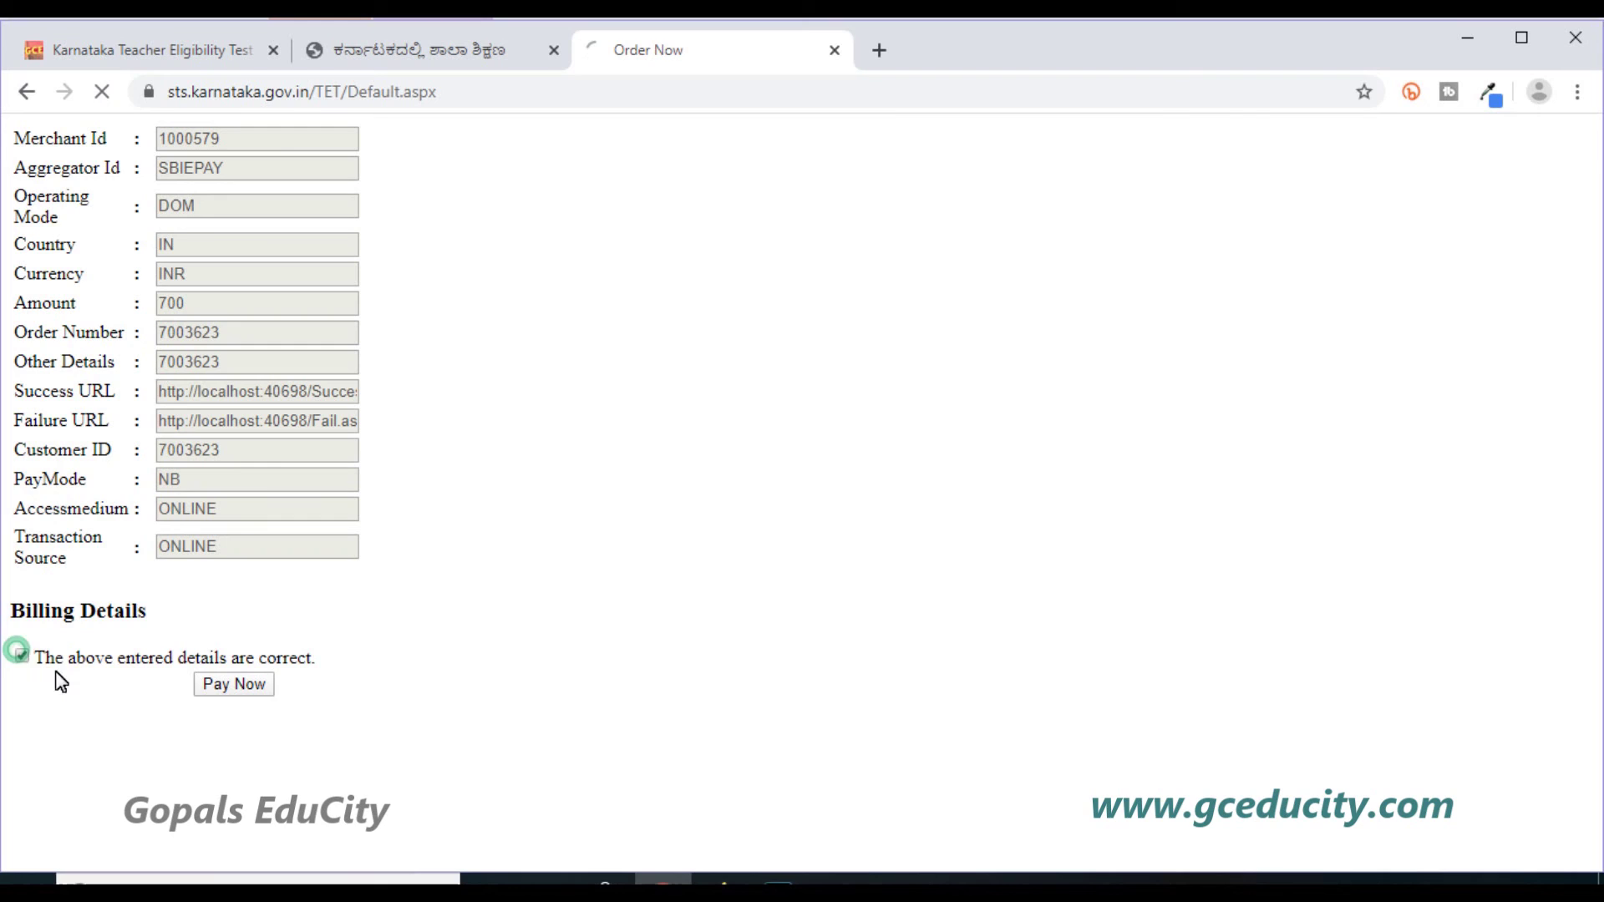
pyautogui.click(229, 685)
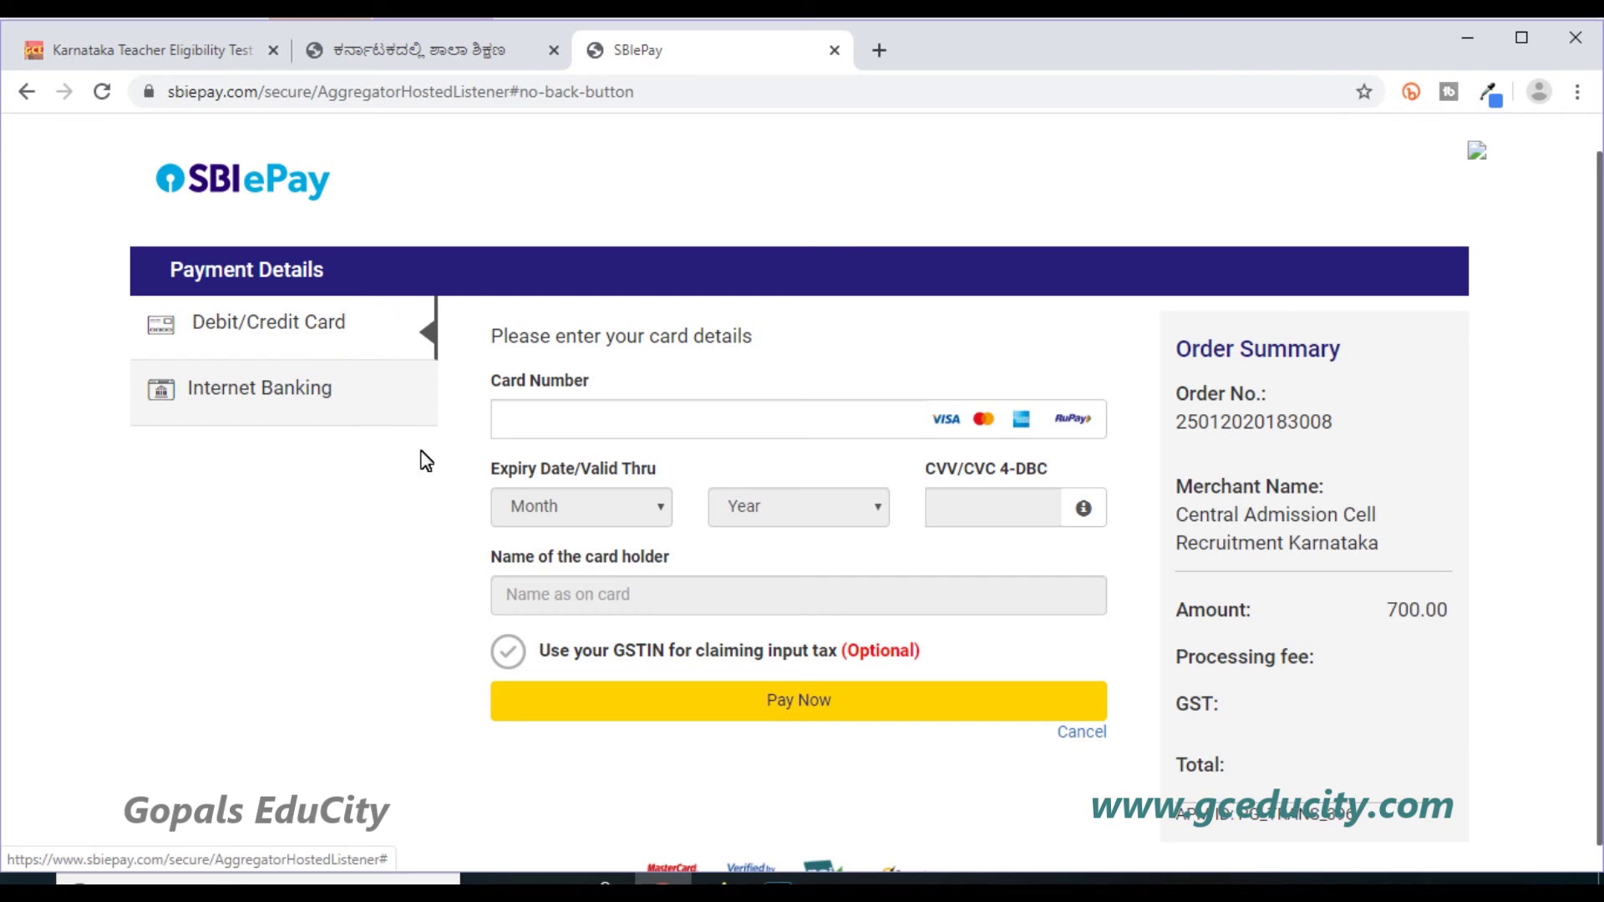
pyautogui.click(574, 422)
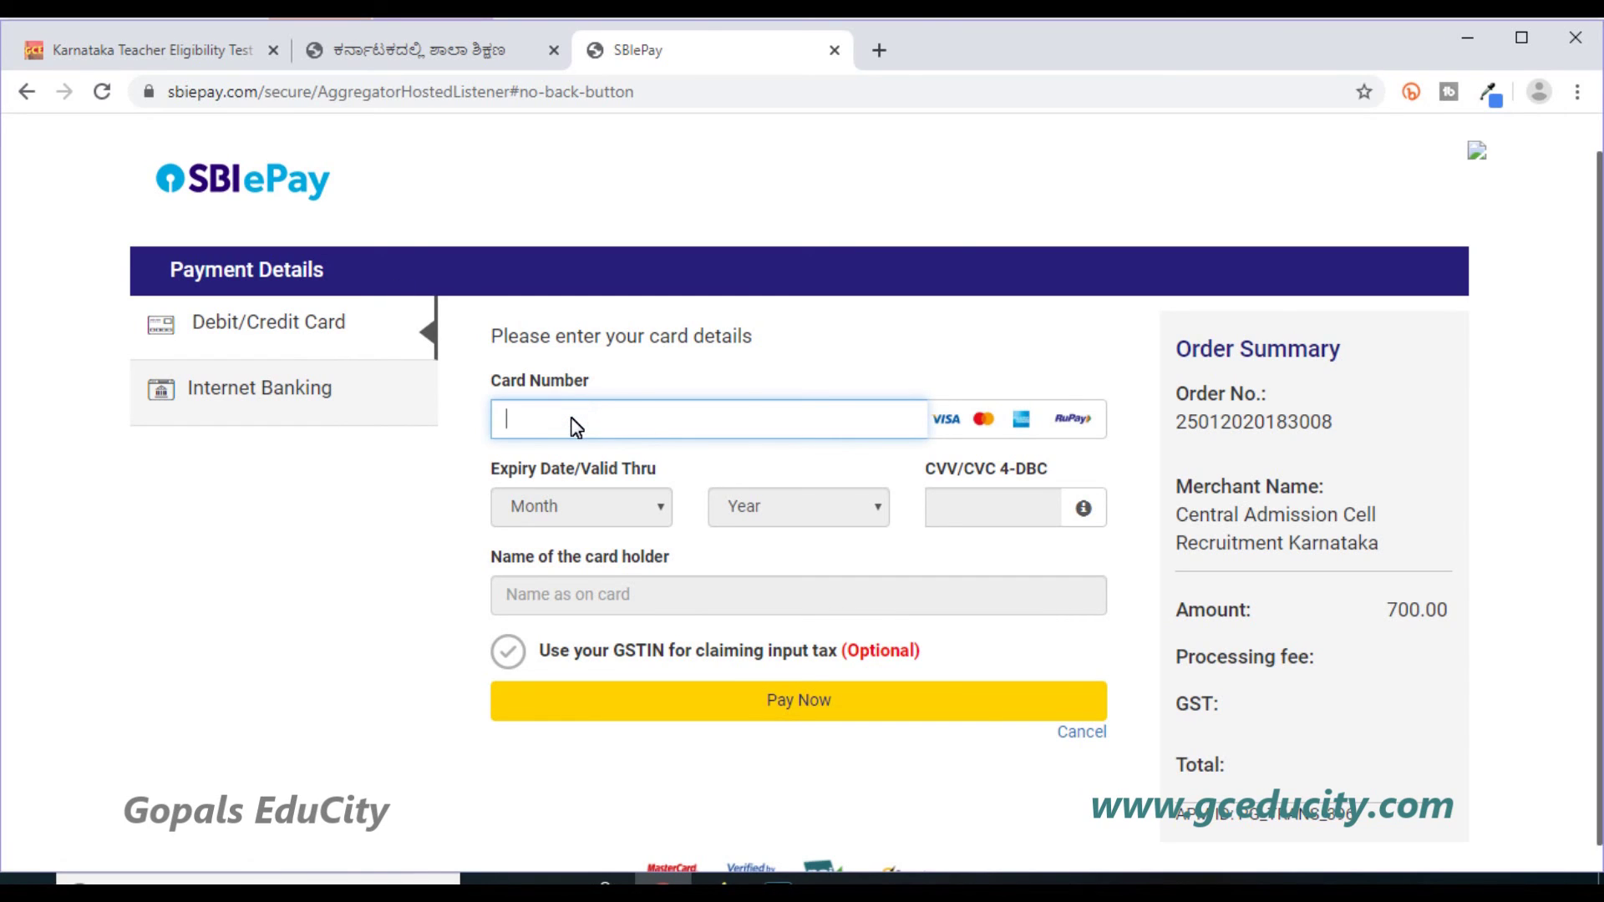
pyautogui.click(592, 506)
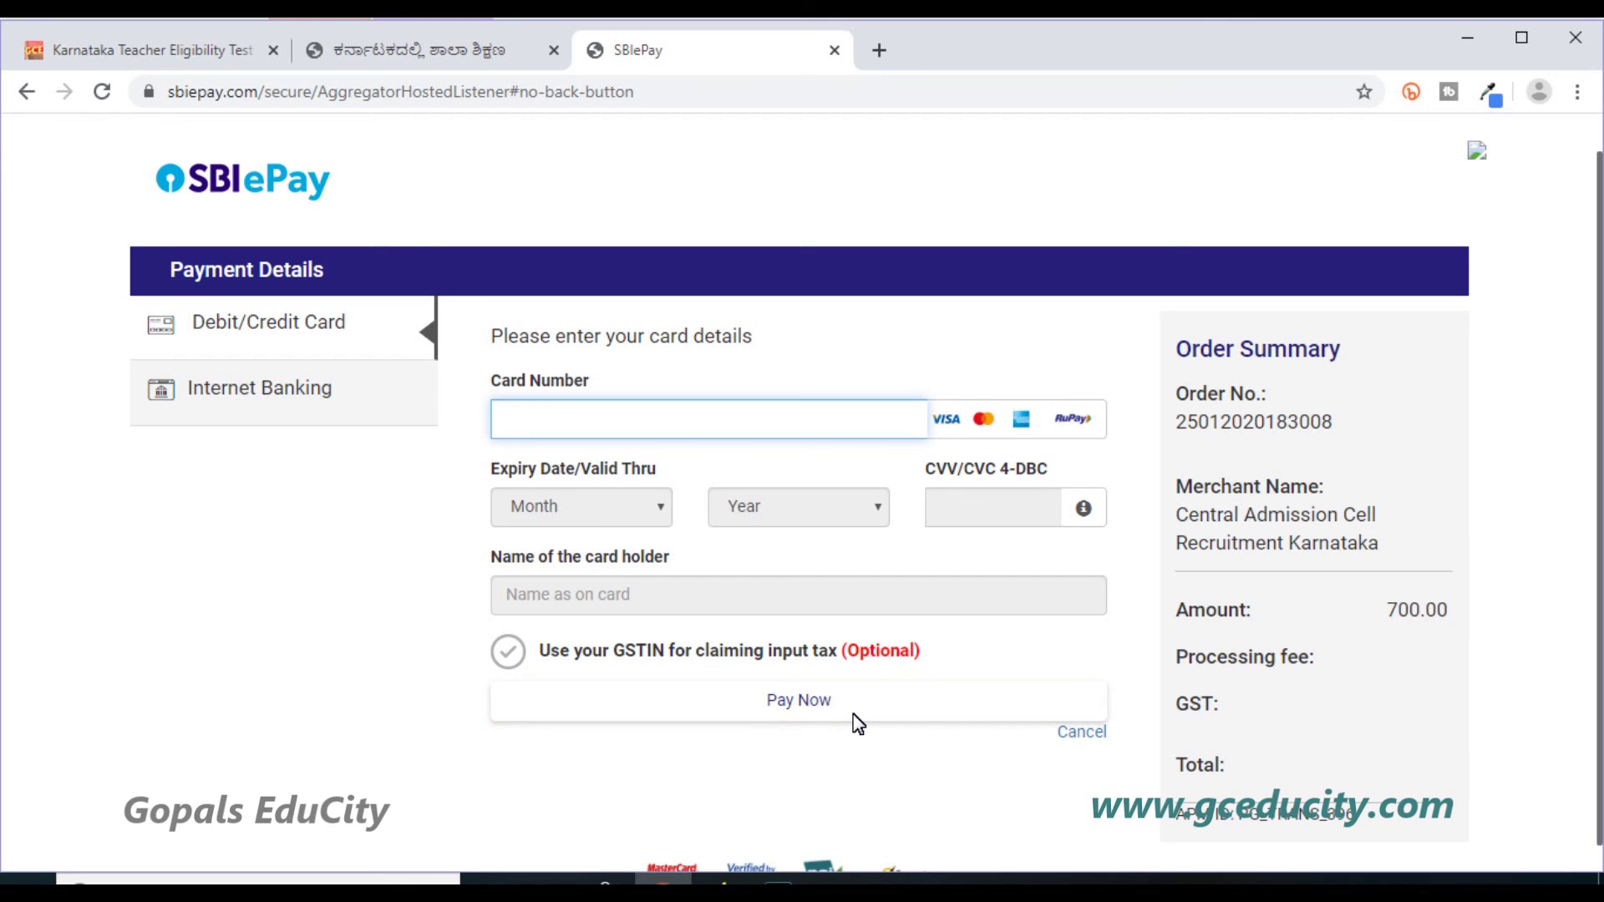
pyautogui.click(888, 759)
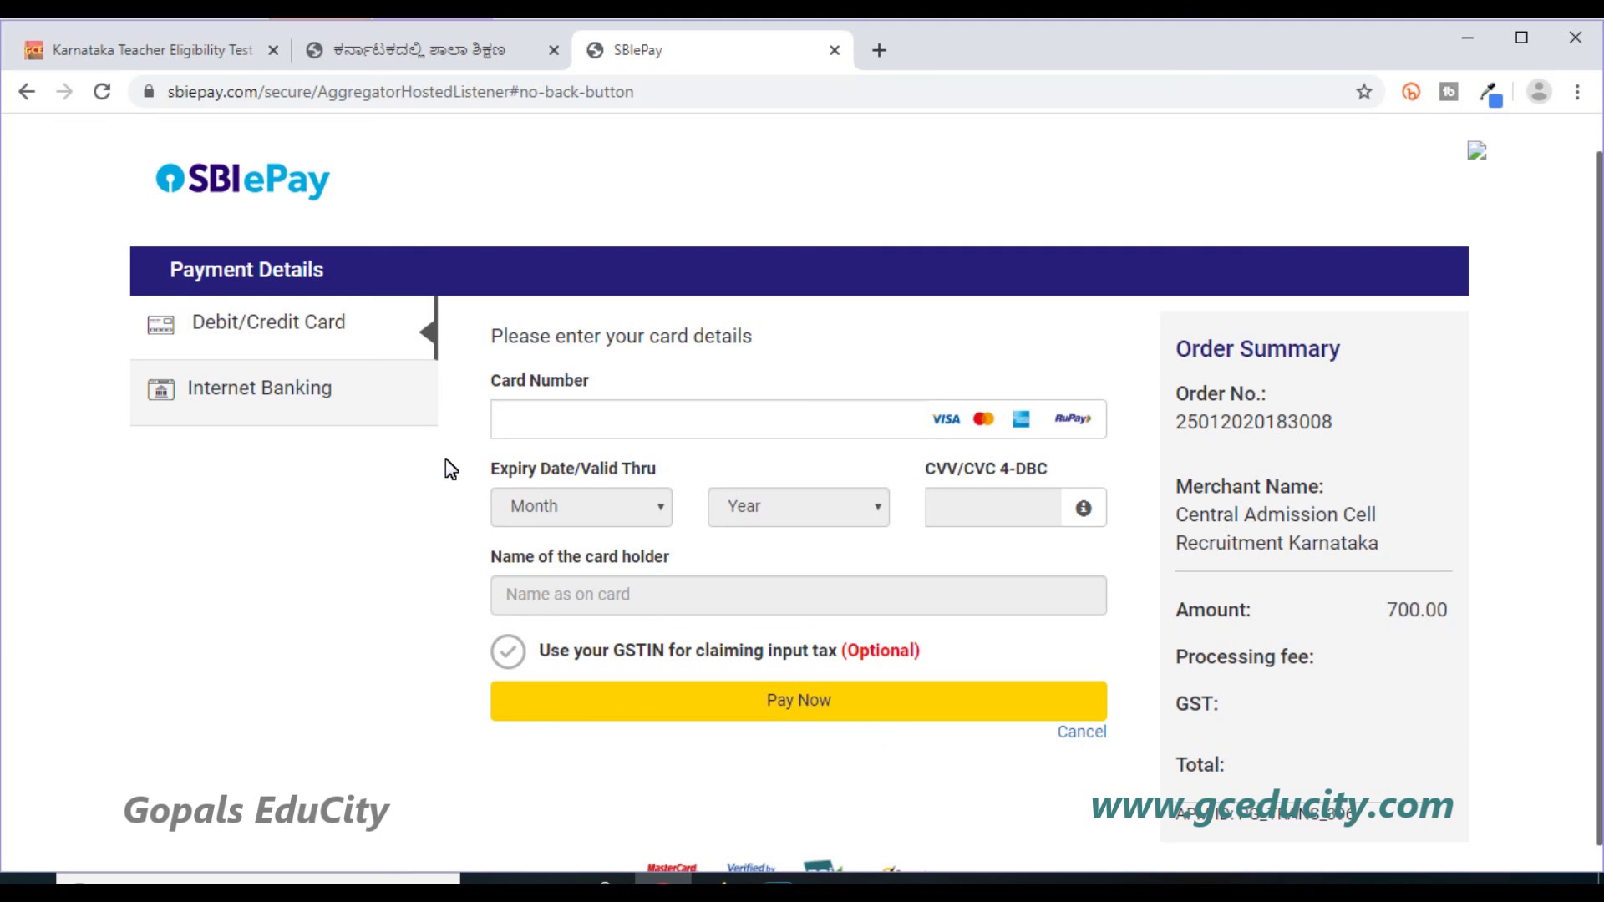
pyautogui.click(28, 96)
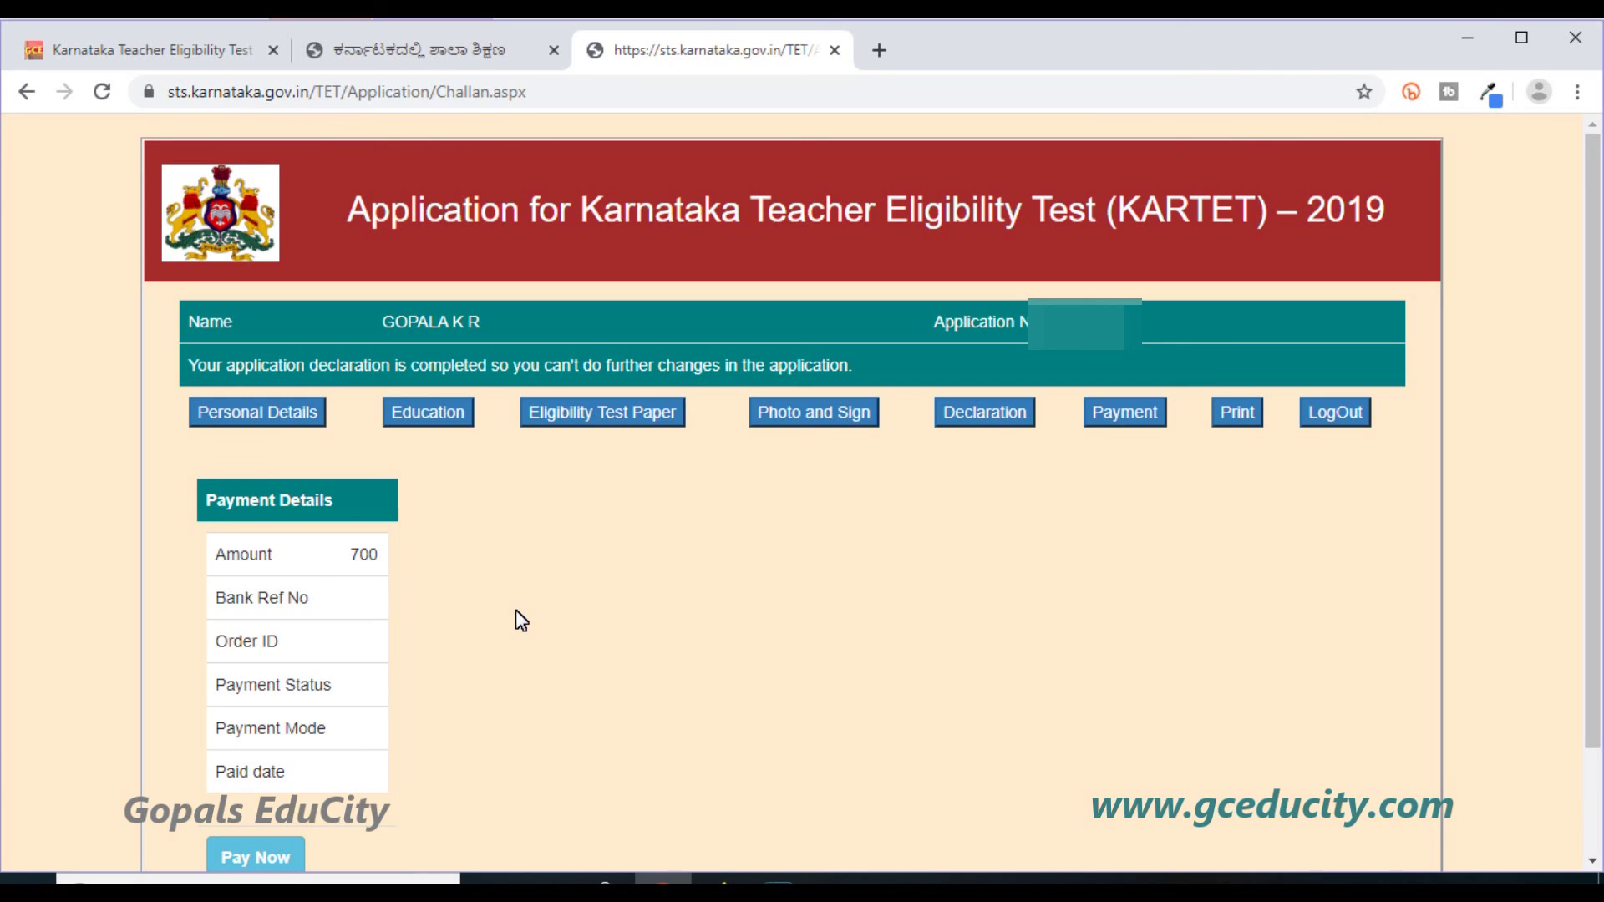
# Open the printable application page, then log out of the portal.
pyautogui.click(1225, 421)
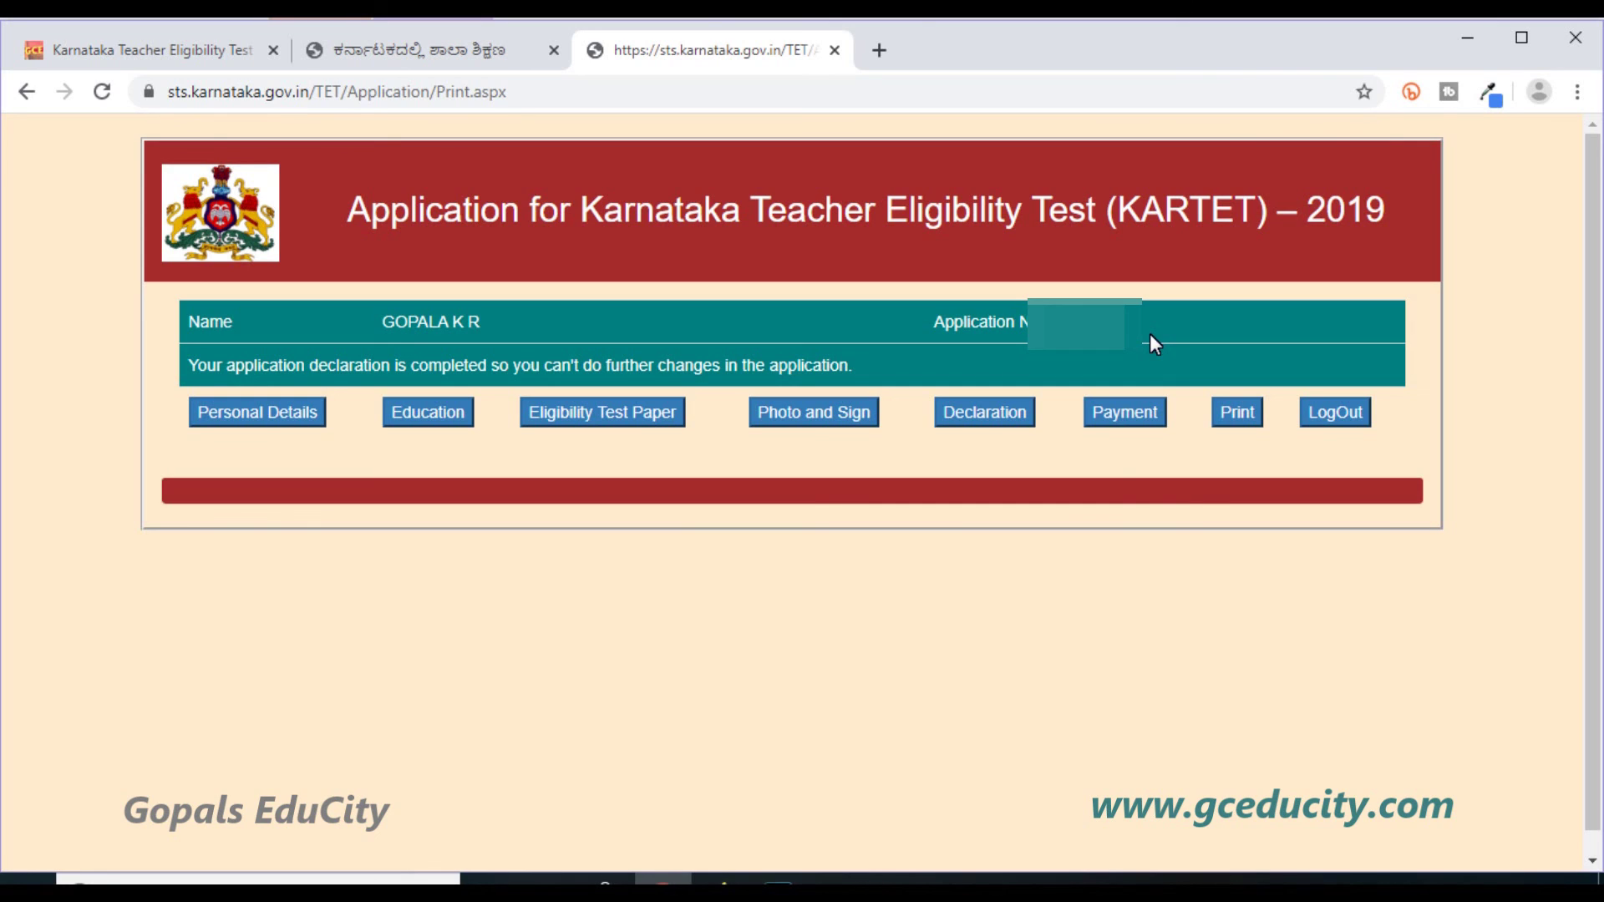
pyautogui.click(1332, 418)
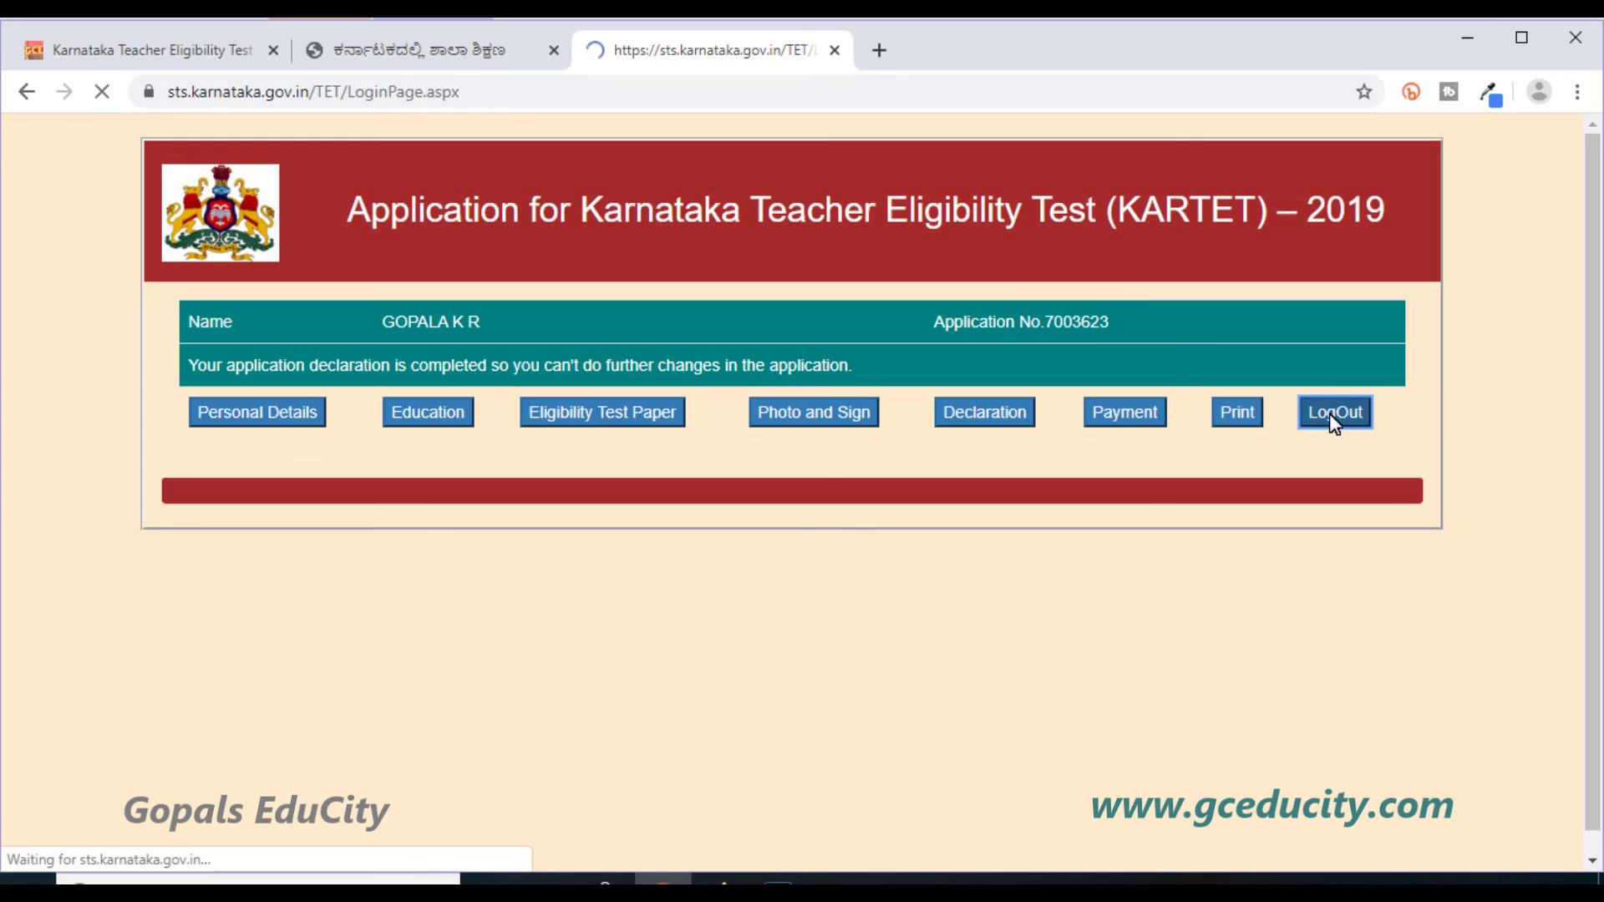